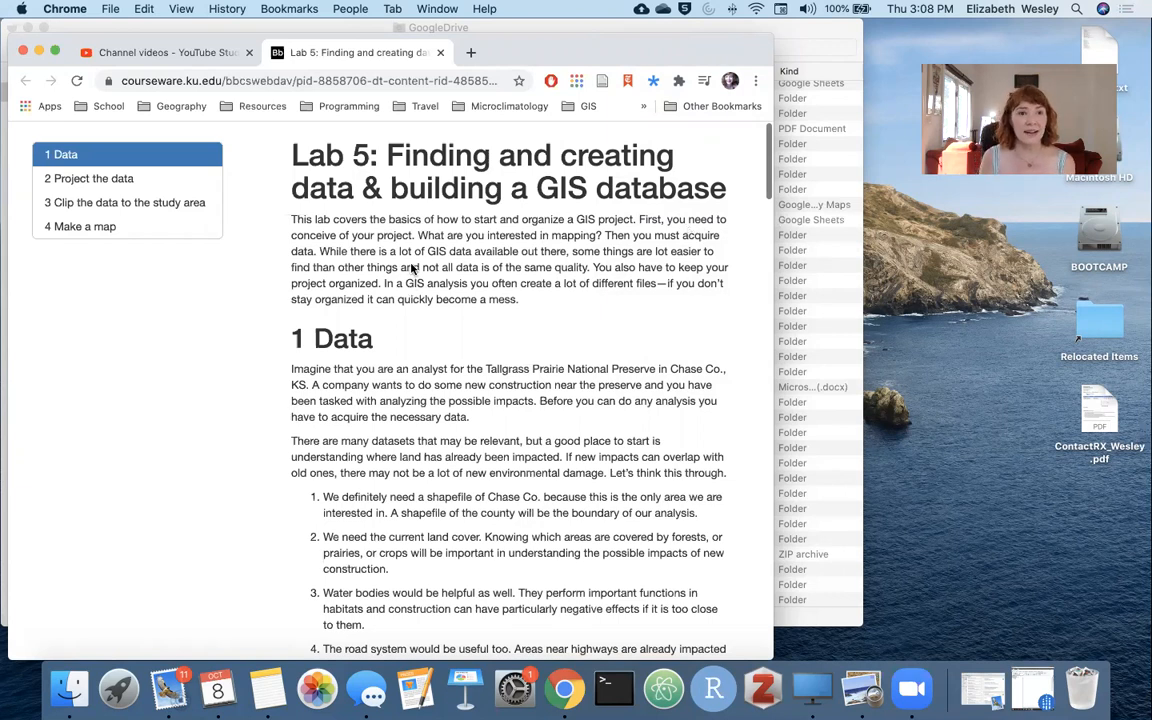
Read the Lab 5 instructions from the introduction through finding and downloading the data to the start of the vector file projection section
{"action": "scroll", "coordinate": [450, 334], "scroll_direction": "down", "scroll_amount": 3}
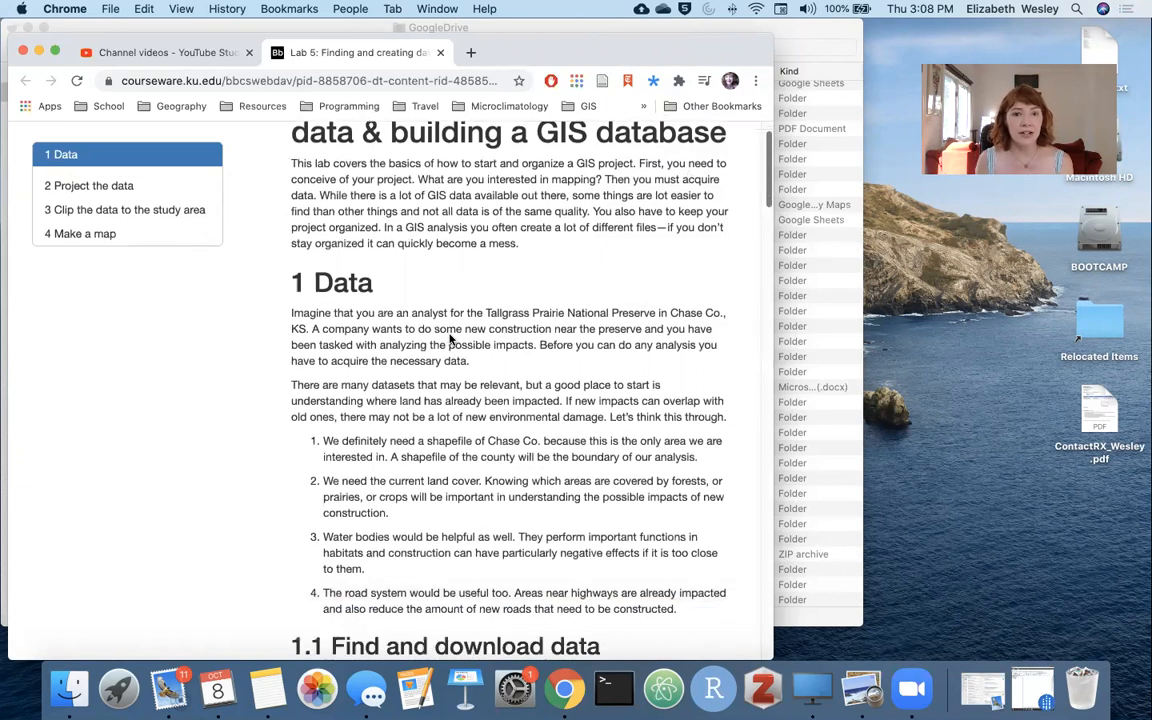
{"action": "scroll", "coordinate": [450, 340], "scroll_direction": "down", "scroll_amount": 3}
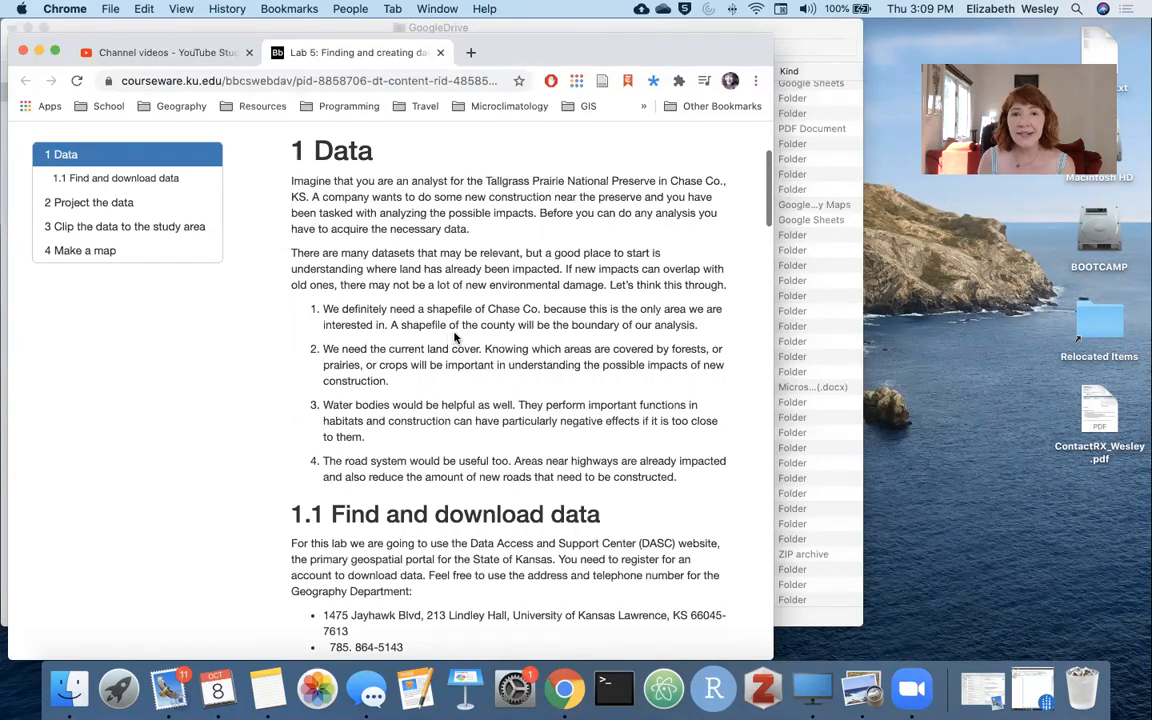
{"action": "scroll", "coordinate": [455, 338], "scroll_direction": "down", "scroll_amount": 2}
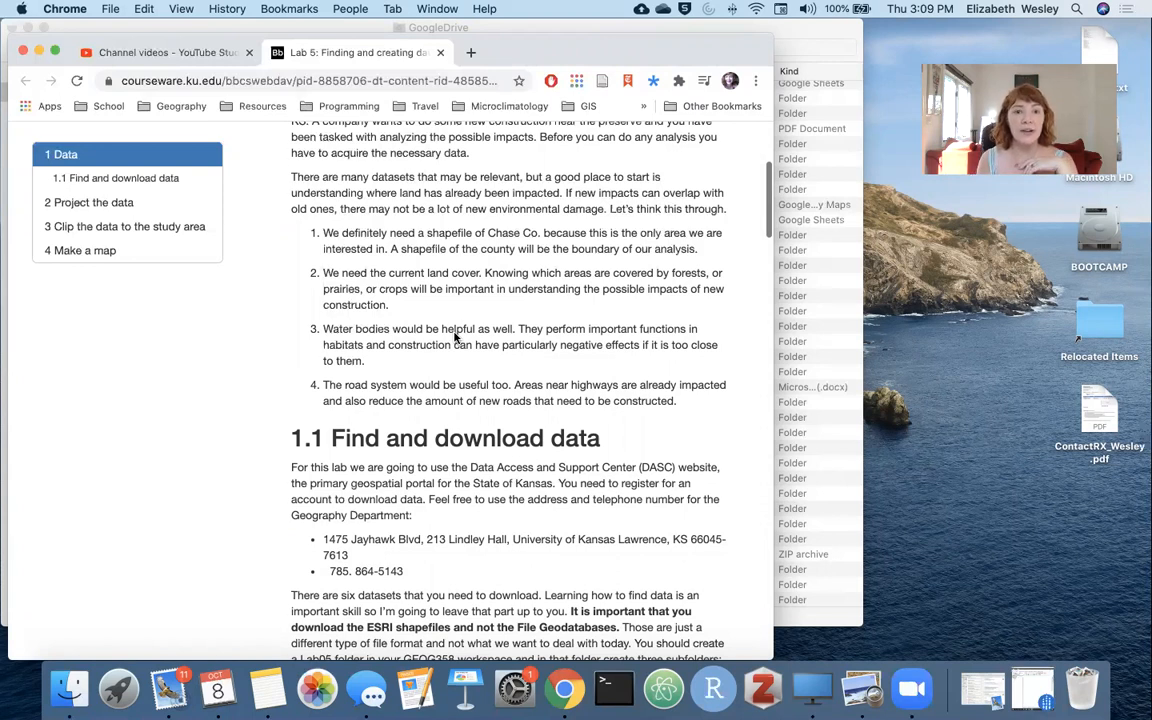
{"action": "scroll", "coordinate": [455, 338], "scroll_direction": "down", "scroll_amount": 2}
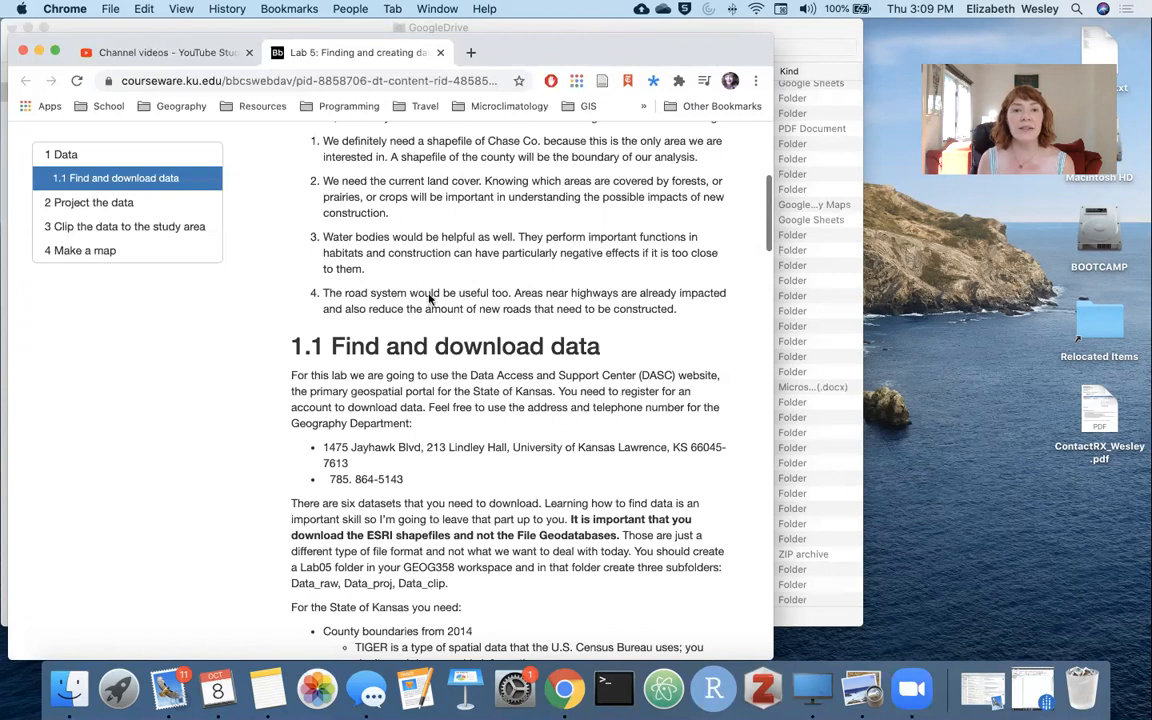
{"action": "scroll", "coordinate": [231, 260], "scroll_direction": "down", "scroll_amount": 2}
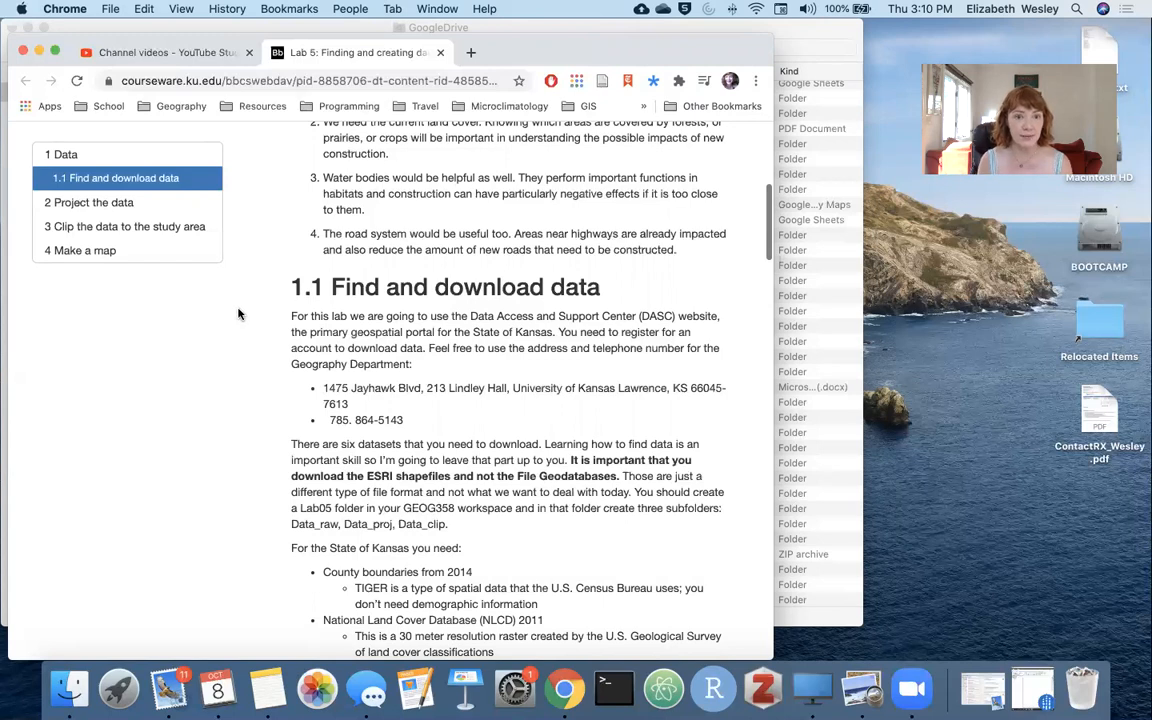
{"action": "scroll", "coordinate": [240, 316], "scroll_direction": "down", "scroll_amount": 2}
{"action": "scroll", "coordinate": [245, 313], "scroll_direction": "down", "scroll_amount": 1}
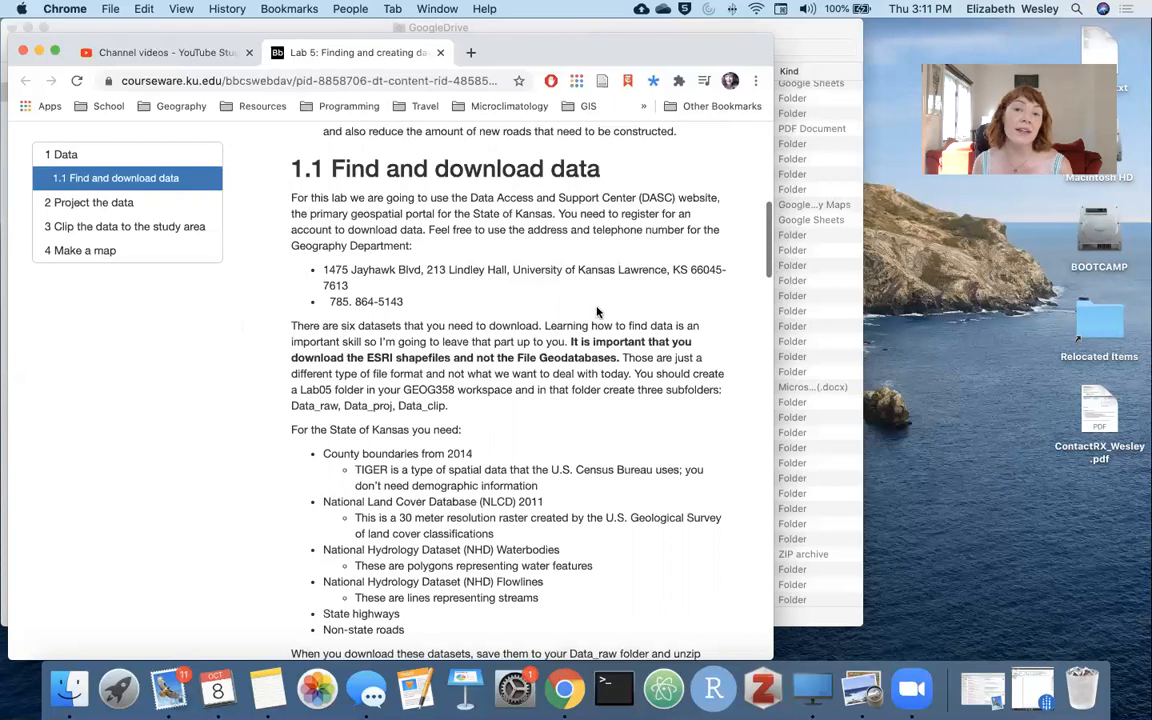
{"action": "scroll", "coordinate": [593, 313], "scroll_direction": "down", "scroll_amount": 1}
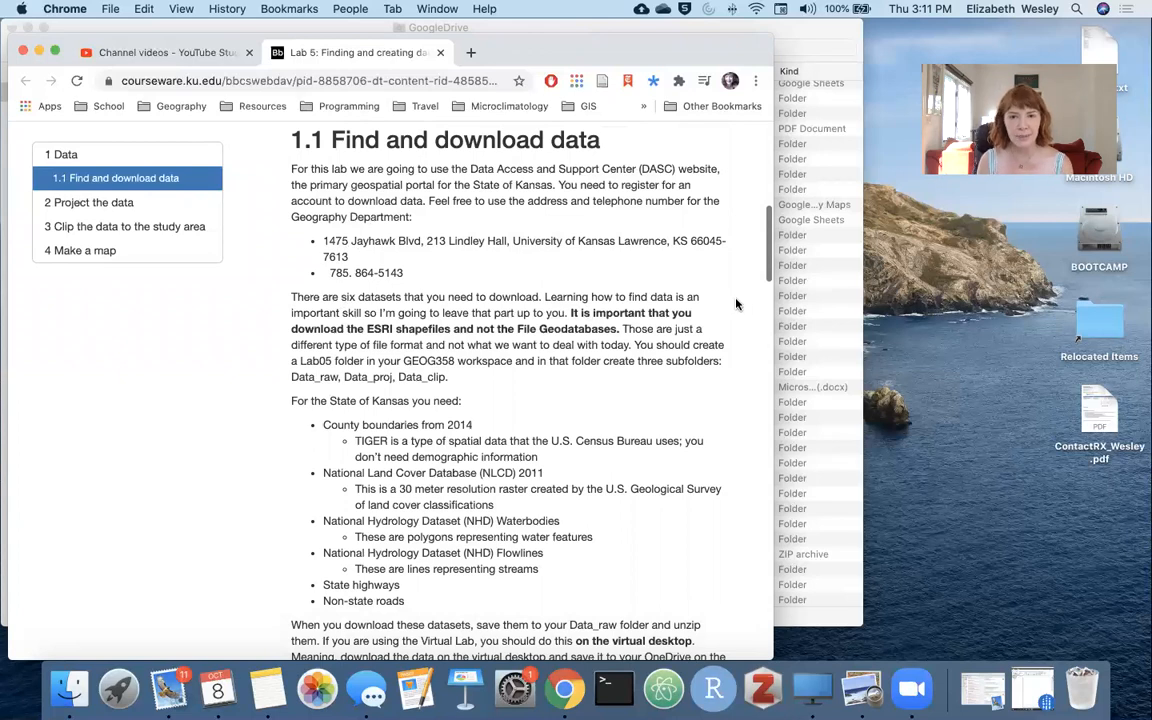
{"action": "scroll", "coordinate": [720, 300], "scroll_direction": "down", "scroll_amount": 2}
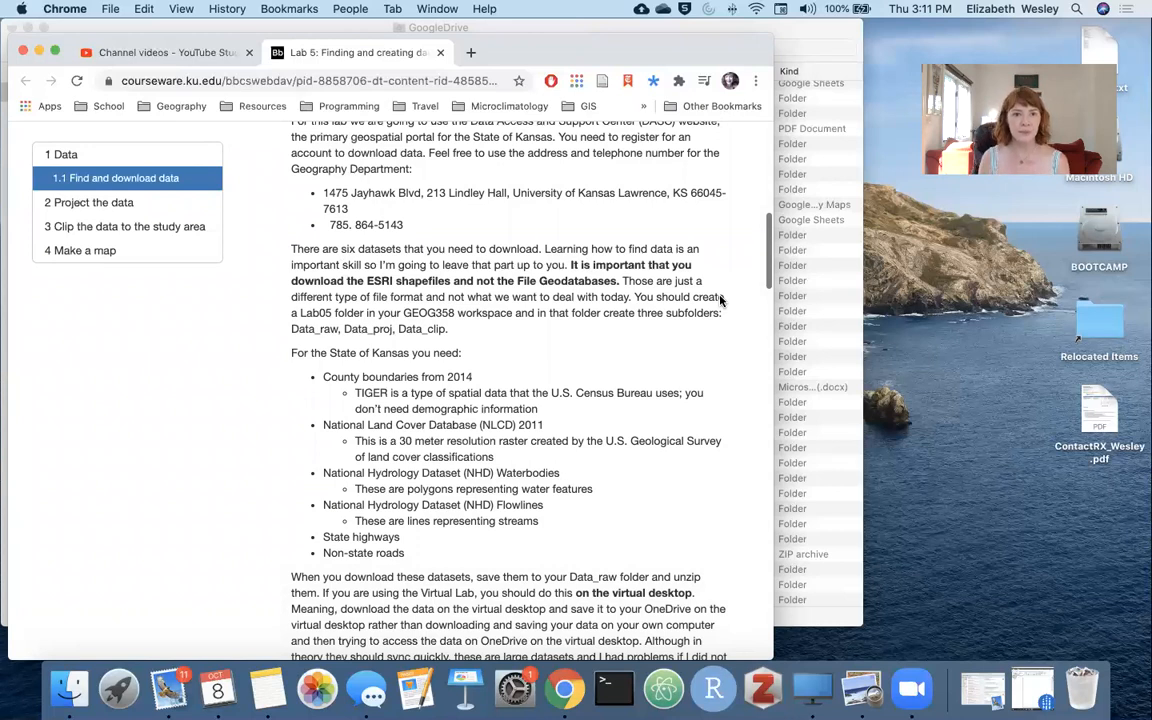
{"action": "scroll", "coordinate": [720, 300], "scroll_direction": "down", "scroll_amount": 2}
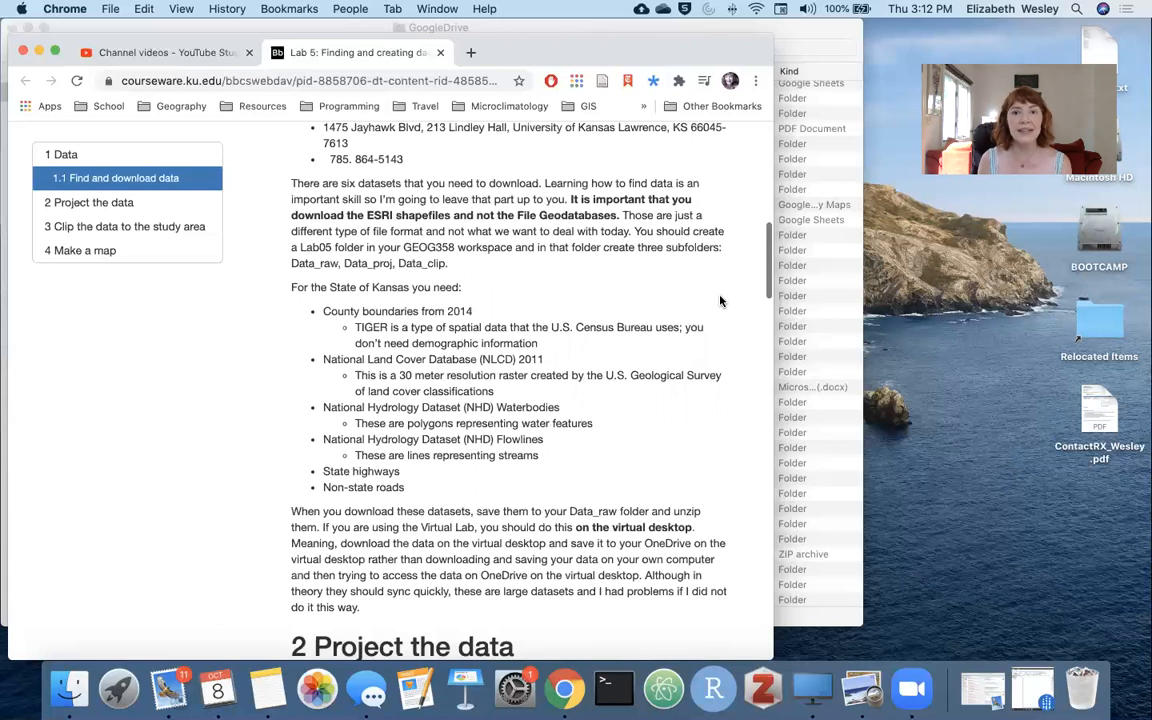
{"action": "scroll", "coordinate": [700, 290], "scroll_direction": "down", "scroll_amount": 1}
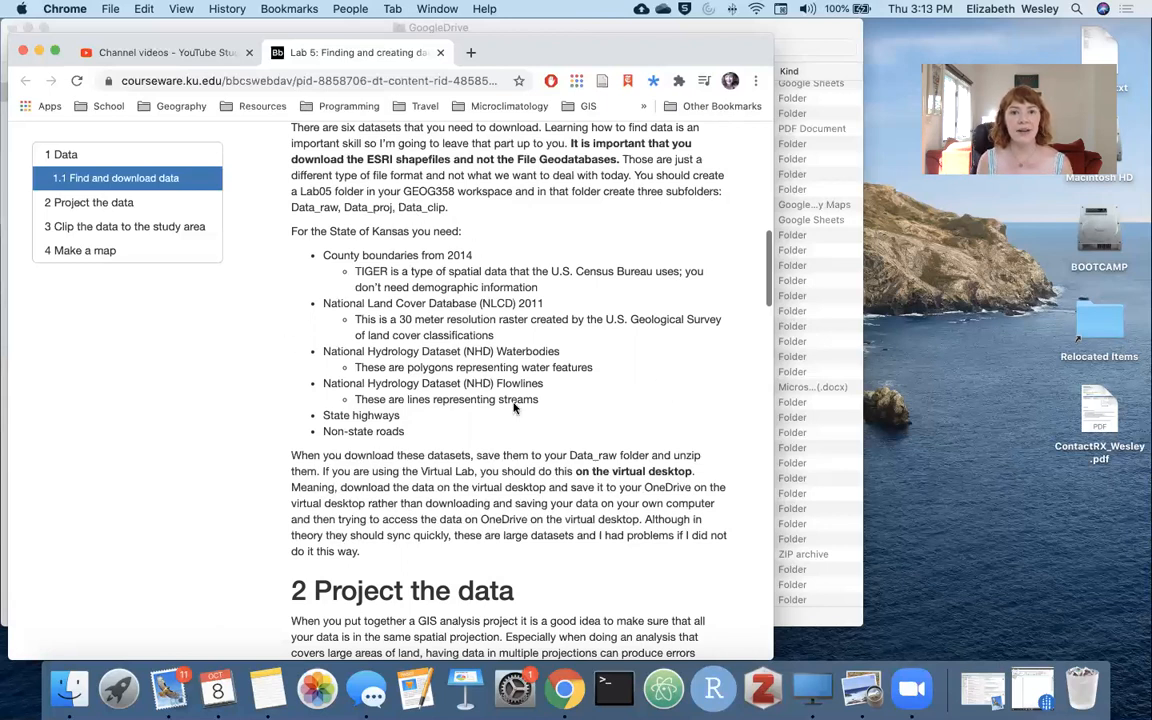
{"action": "scroll", "coordinate": [732, 400], "scroll_direction": "down", "scroll_amount": 1}
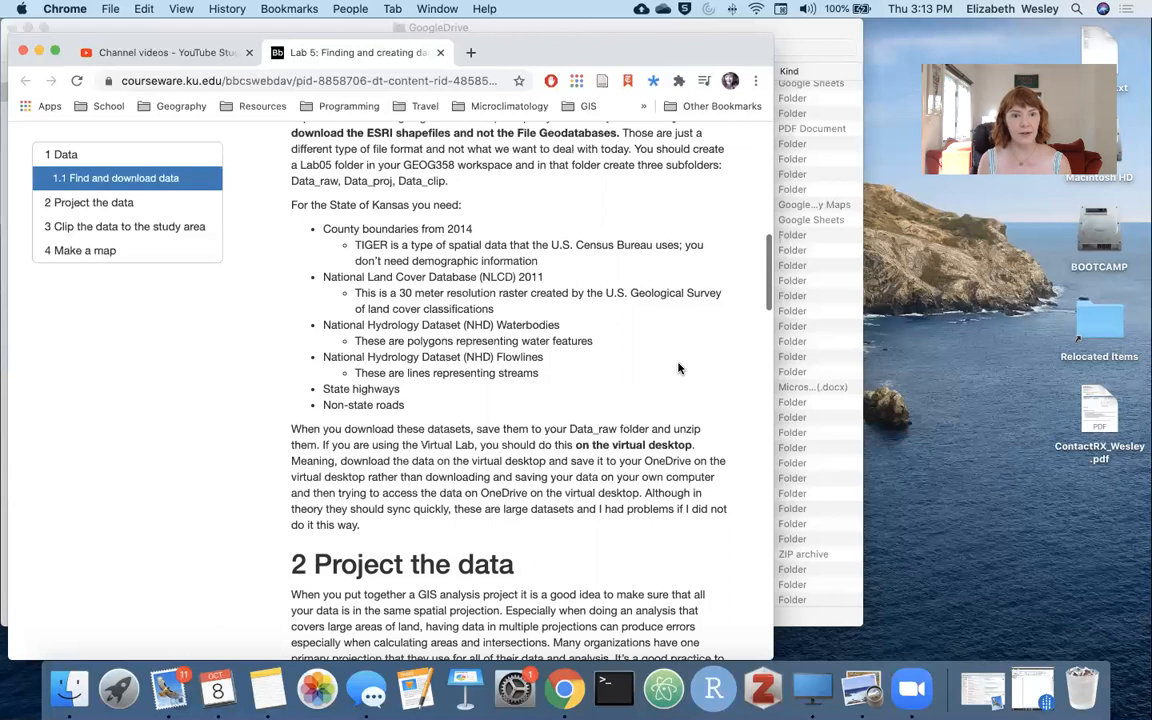
{"action": "scroll", "coordinate": [678, 369], "scroll_direction": "down", "scroll_amount": 2}
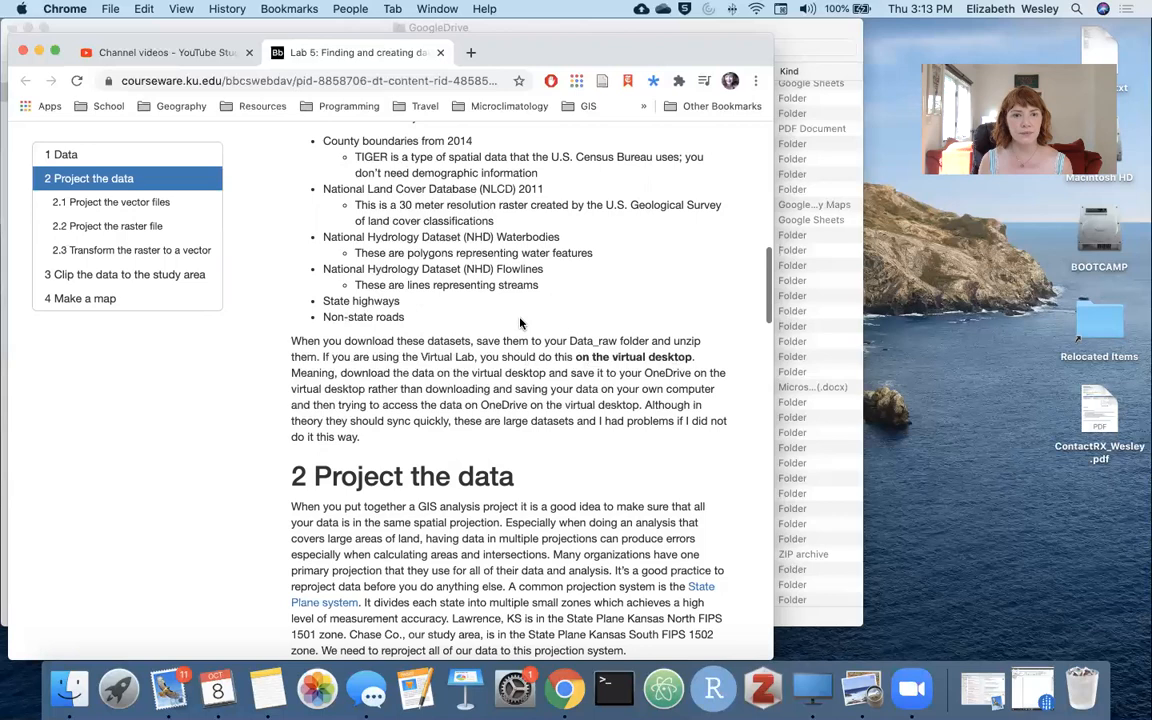
{"action": "scroll", "coordinate": [520, 322], "scroll_direction": "down", "scroll_amount": 5}
{"action": "key", "text": "ctrl+Up"}
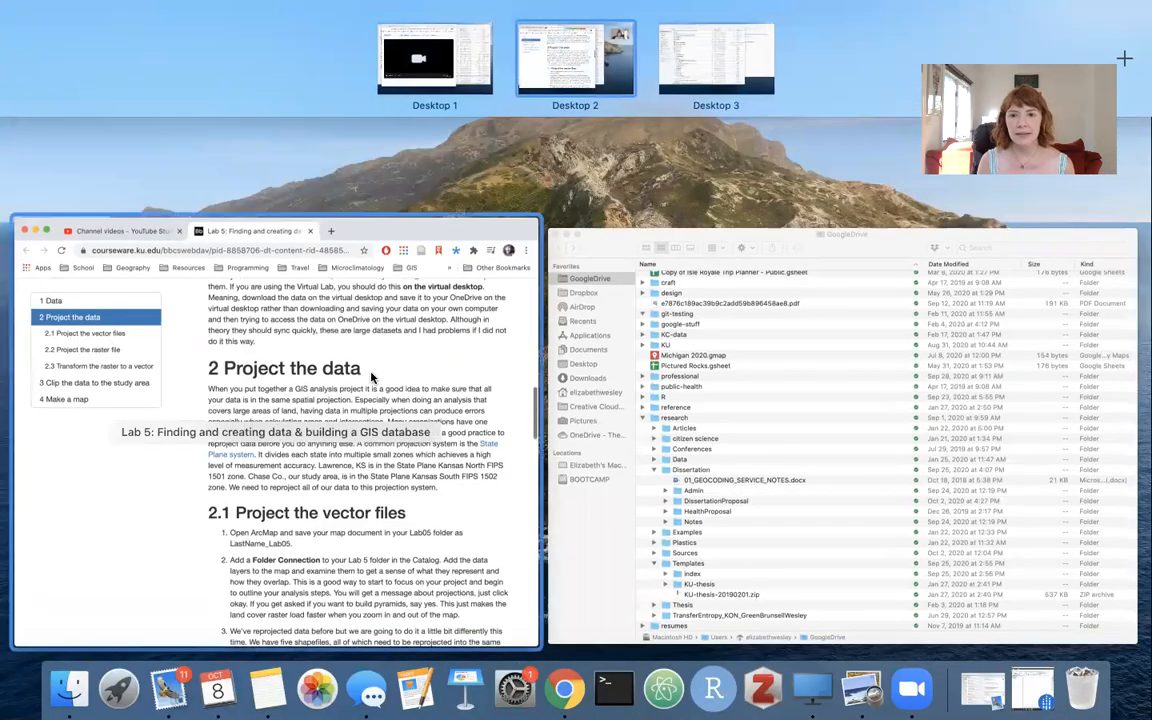
{"action": "left_click", "coordinate": [372, 377]}
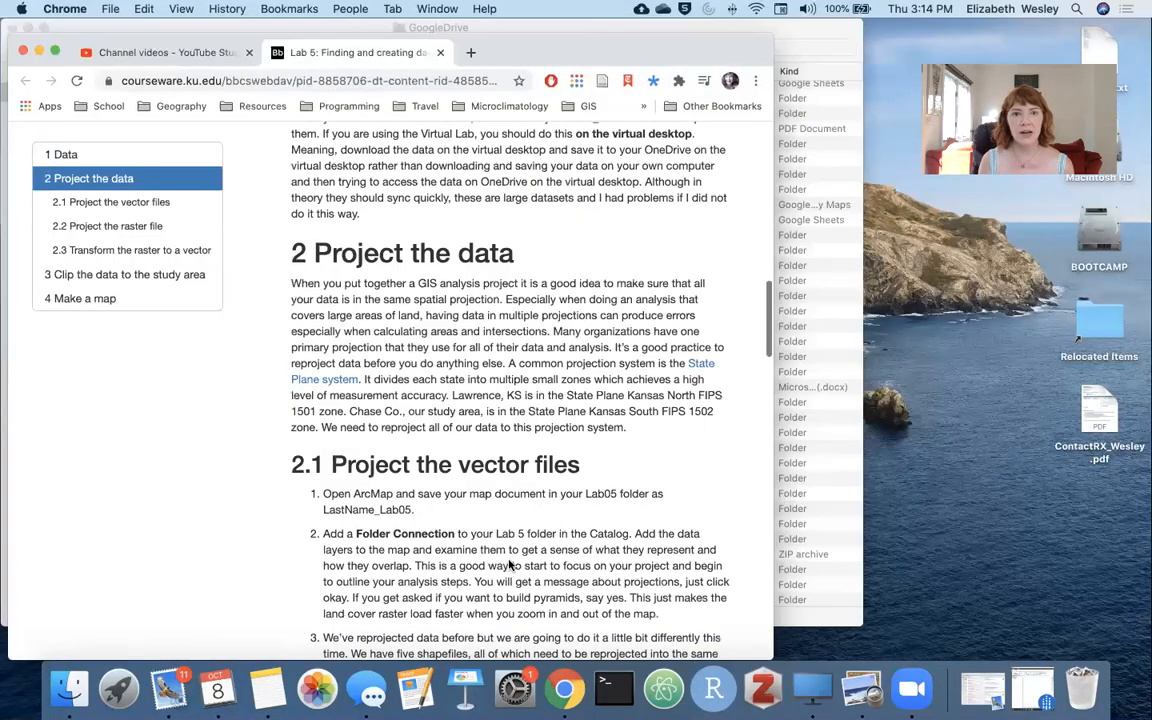
Switch to the Lindley 310 Lab virtual desktop in Citrix Viewer, reposition its window over the instructions, and minimize ArcMap
{"action": "left_click", "coordinate": [813, 688]}
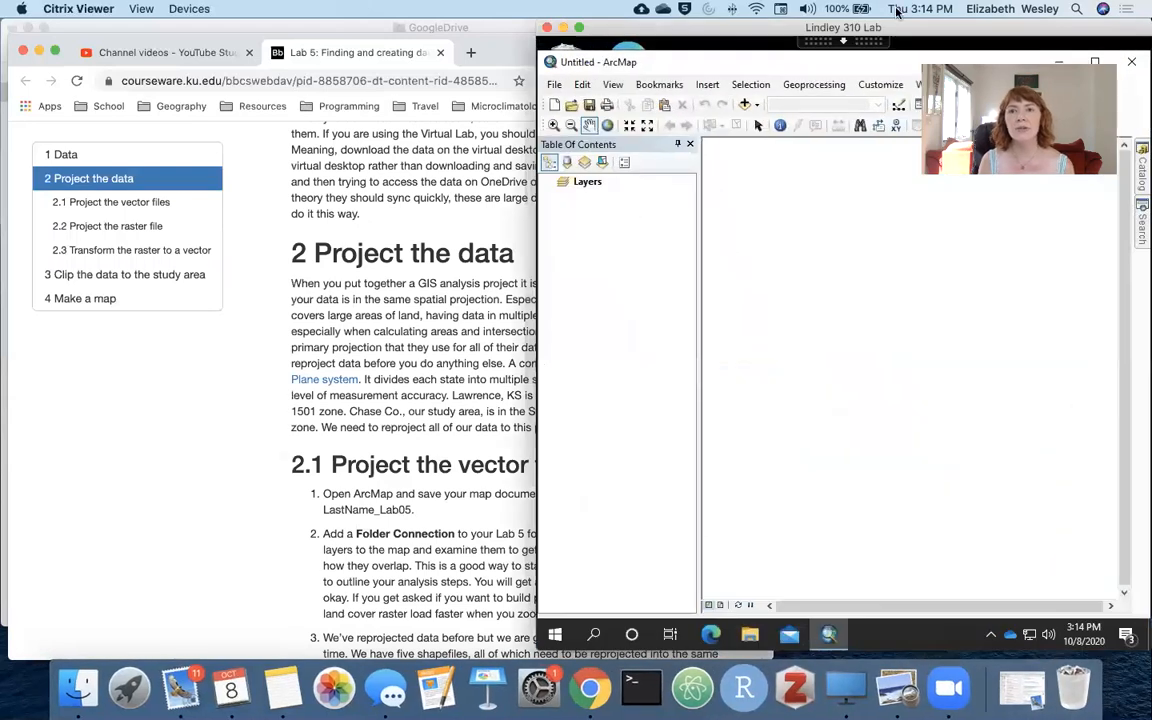
{"action": "left_click_drag", "start_coordinate": [907, 29], "coordinate": [503, 54]}
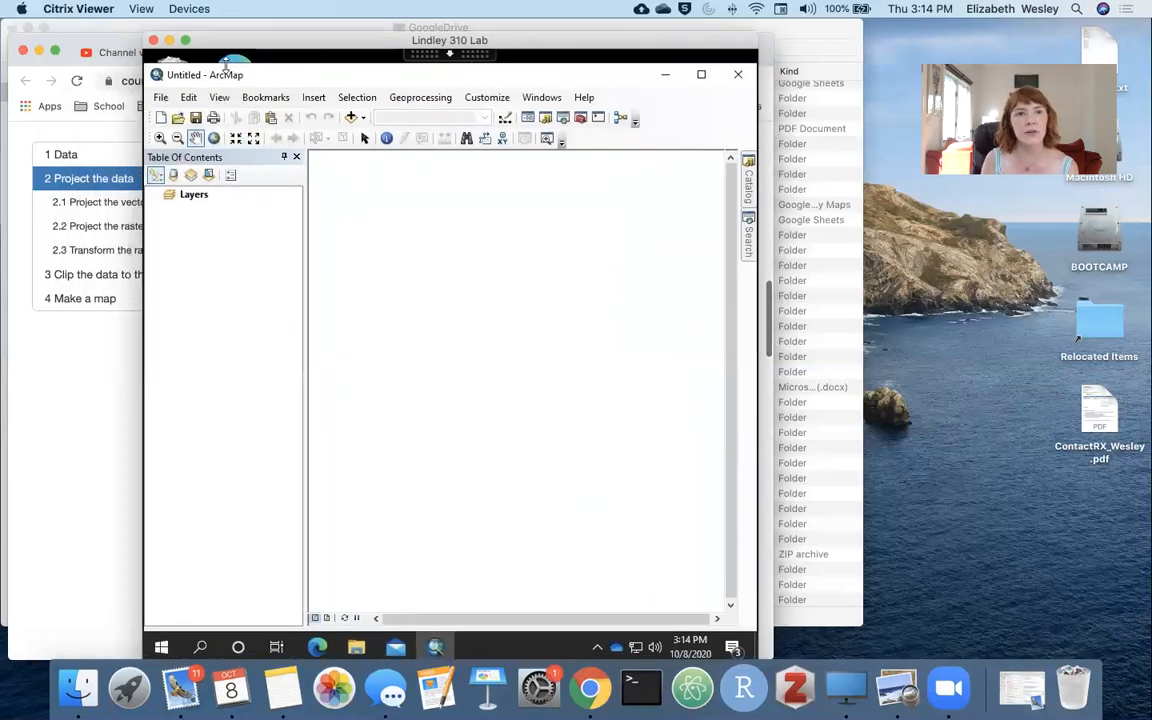
{"action": "left_click_drag", "start_coordinate": [224, 47], "coordinate": [235, 93]}
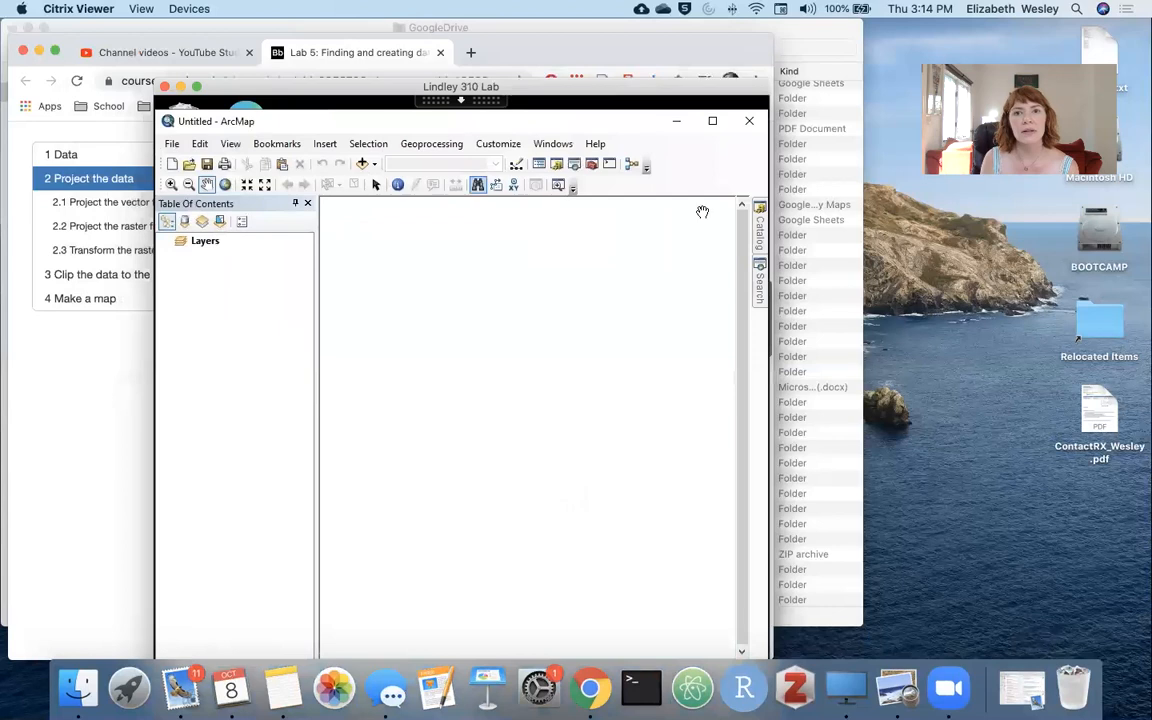
{"action": "left_click", "coordinate": [676, 121]}
{"action": "left_click_drag", "start_coordinate": [566, 100], "coordinate": [561, 68]}
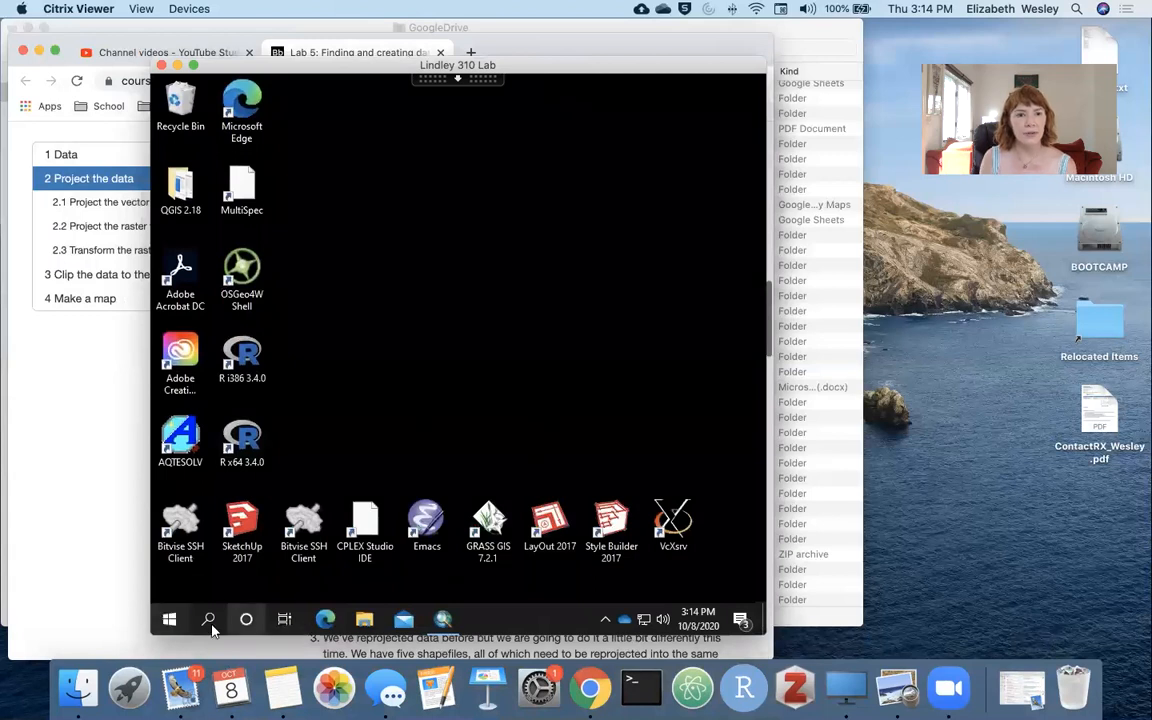
Launch Google Chrome on the virtual desktop and open the University of Kansas OneDrive folder in File Explorer
{"action": "left_click", "coordinate": [209, 620]}
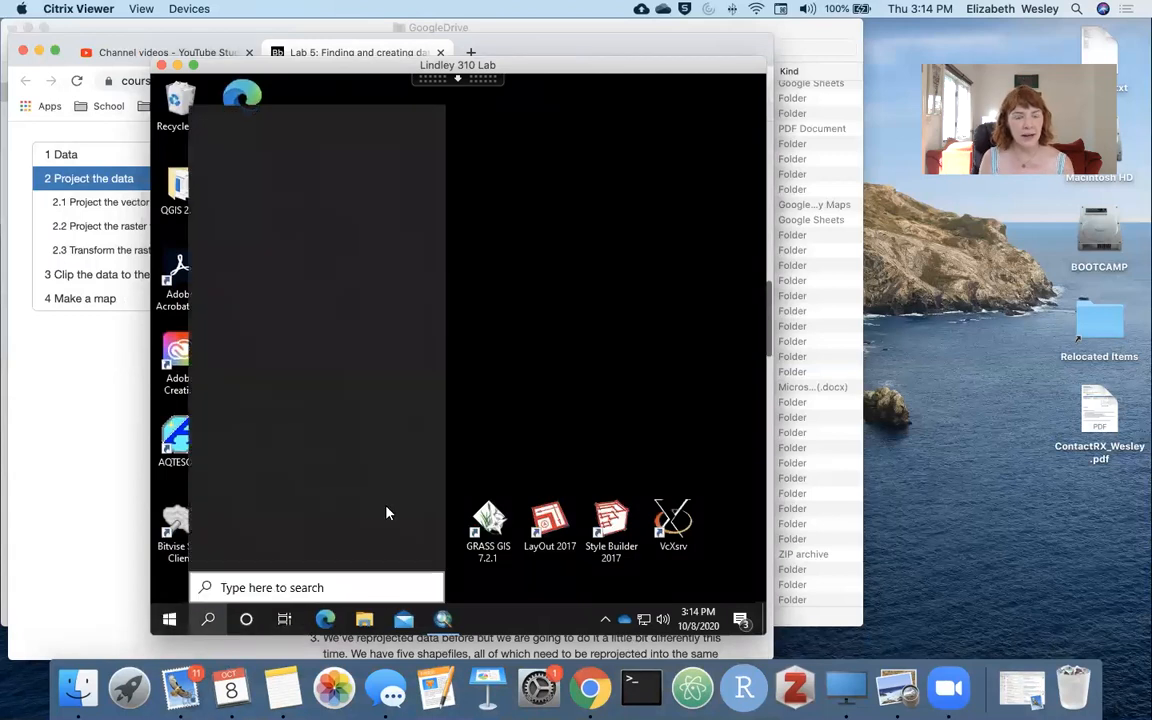
{"action": "type", "text": "chrome"}
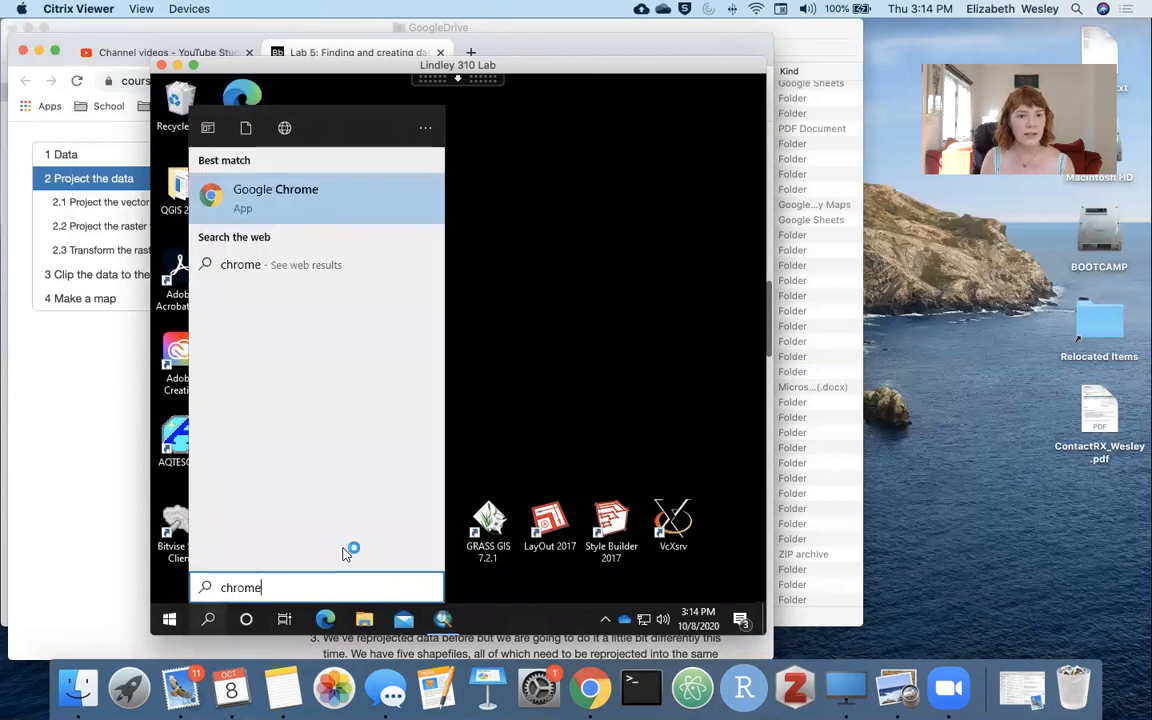
{"action": "key", "text": "Return"}
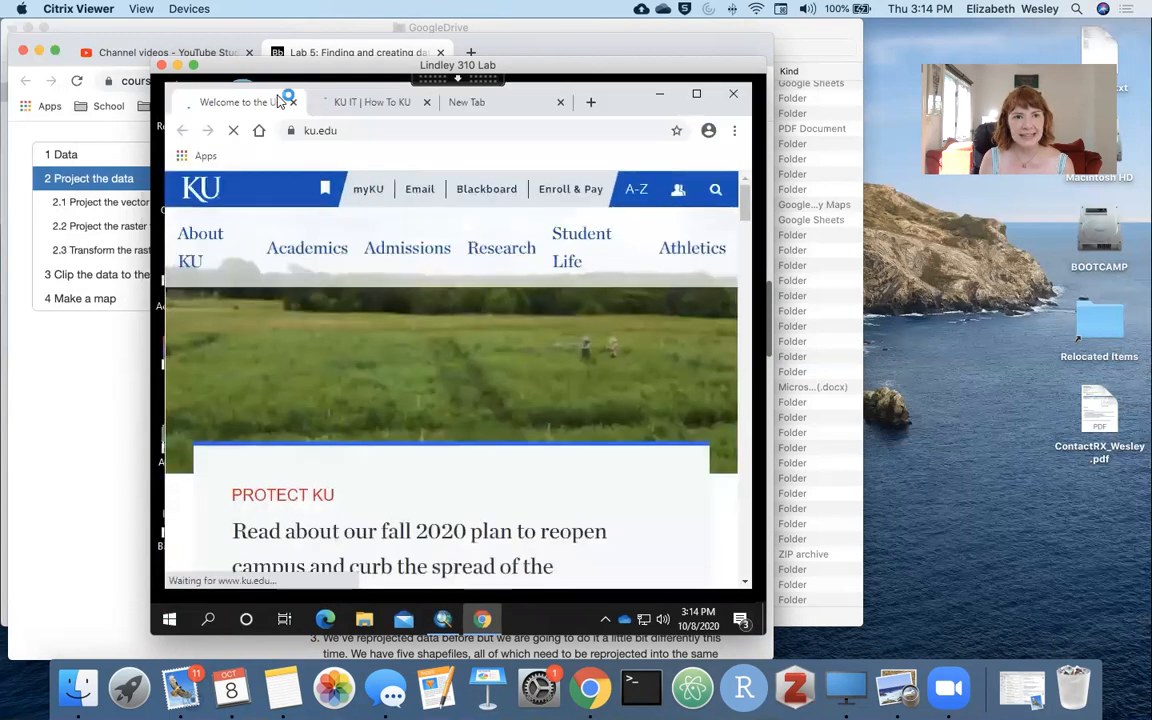
{"action": "left_click", "coordinate": [366, 619]}
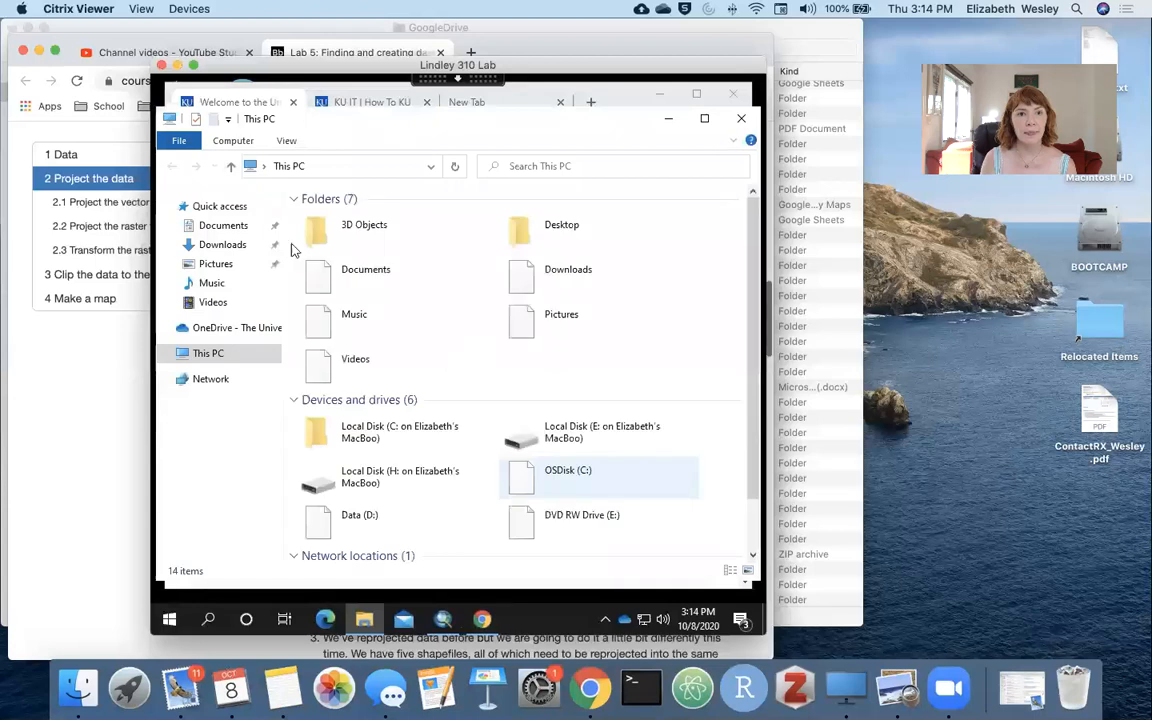
{"action": "left_click", "coordinate": [213, 338]}
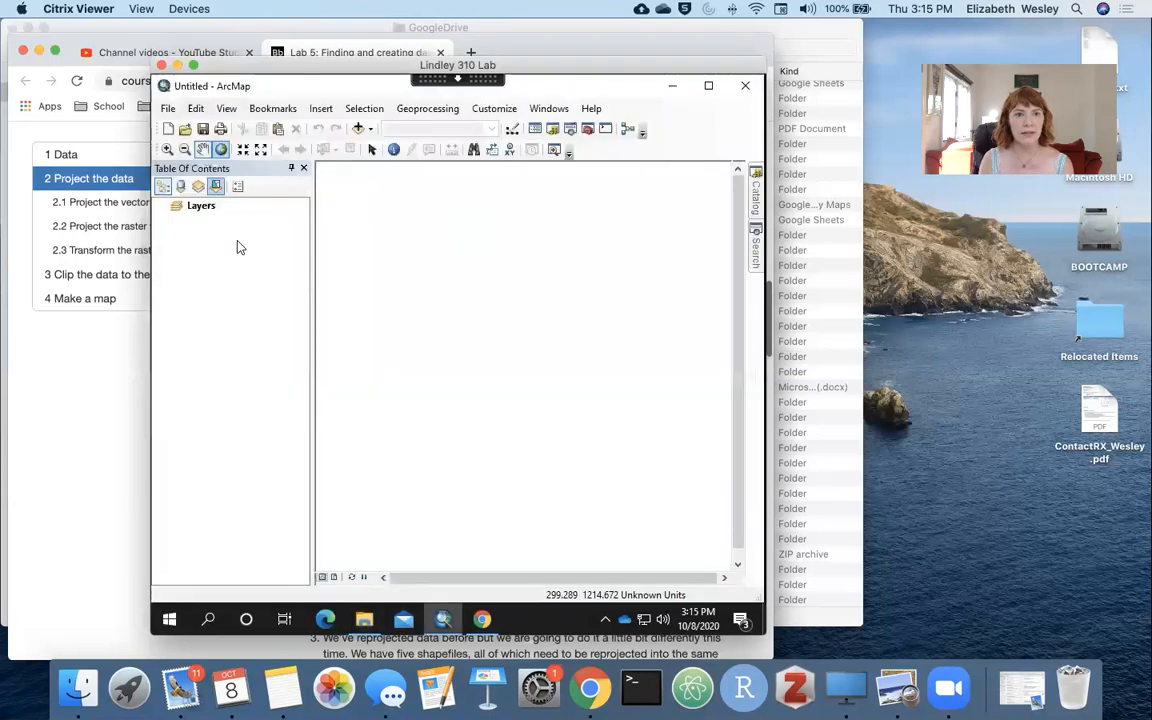
Arrange the virtual desktop and the narrowed Lab 5 instructions window side by side, with the Project the data section in view
{"action": "left_click_drag", "start_coordinate": [243, 68], "coordinate": [422, 64]}
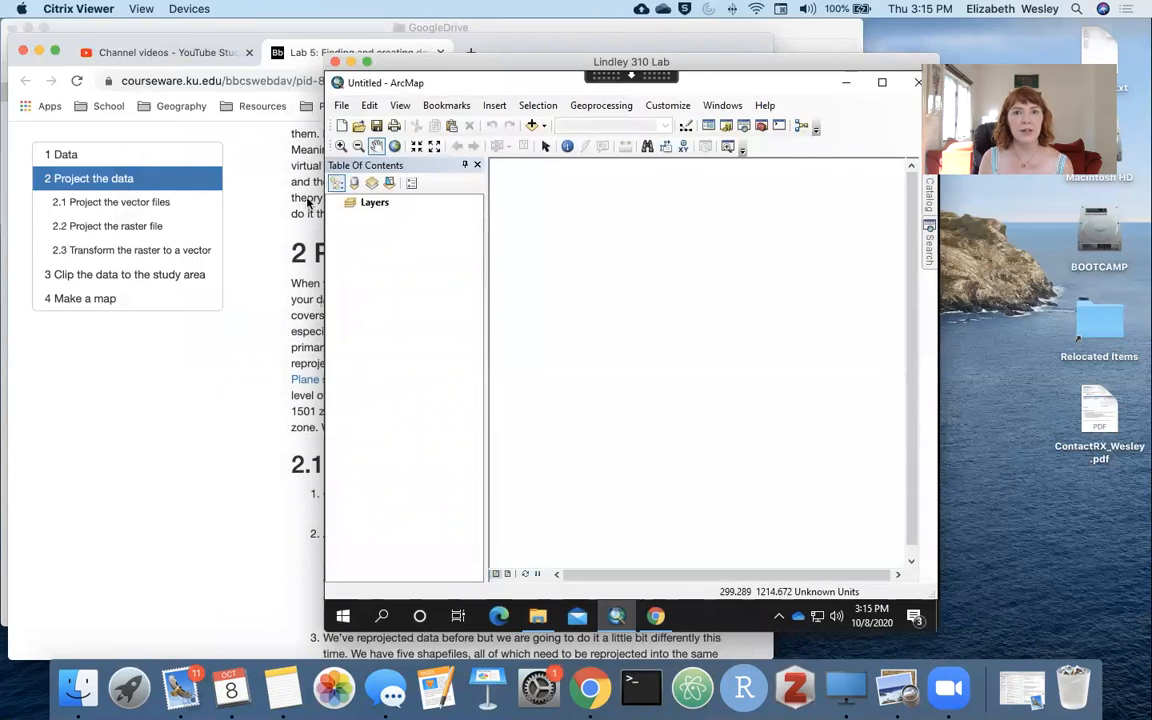
{"action": "left_click_drag", "start_coordinate": [491, 72], "coordinate": [704, 55]}
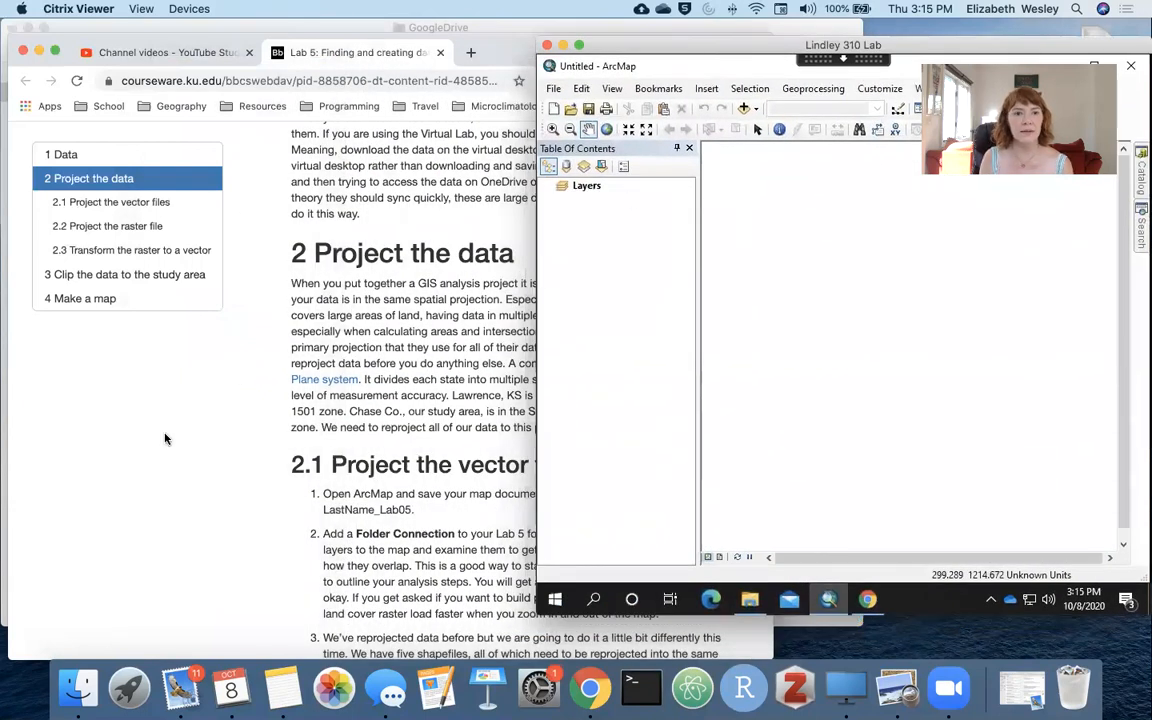
{"action": "left_click", "coordinate": [252, 174]}
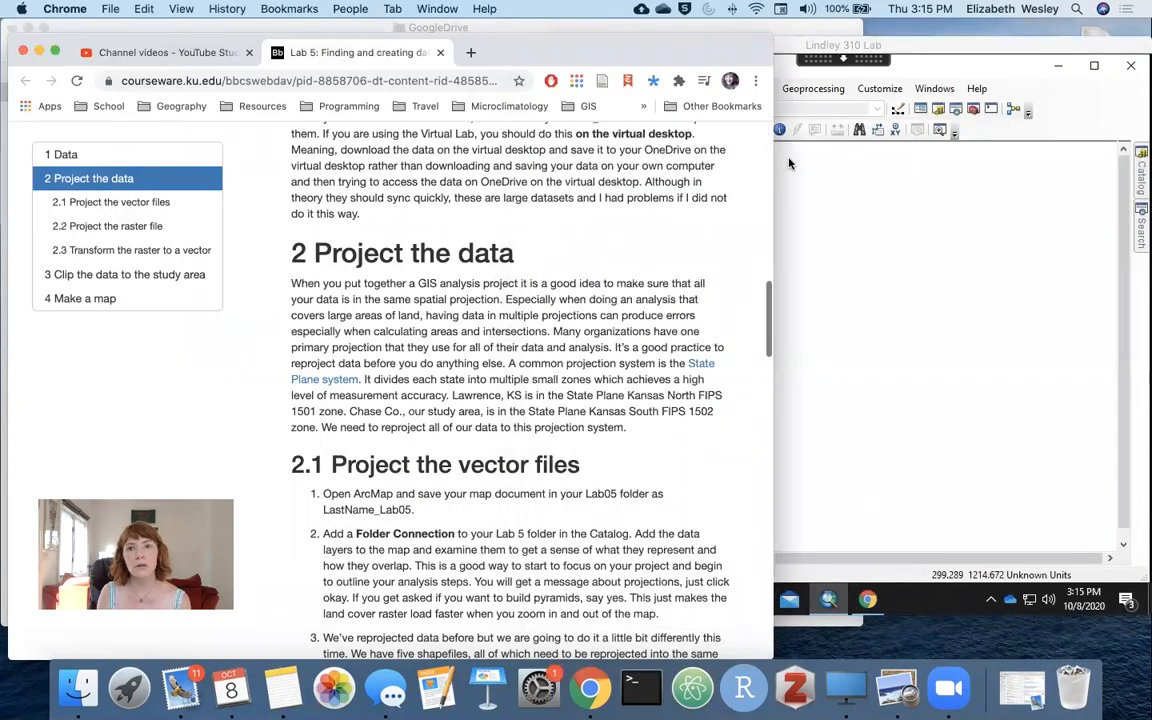
{"action": "left_click_drag", "start_coordinate": [773, 168], "coordinate": [533, 198]}
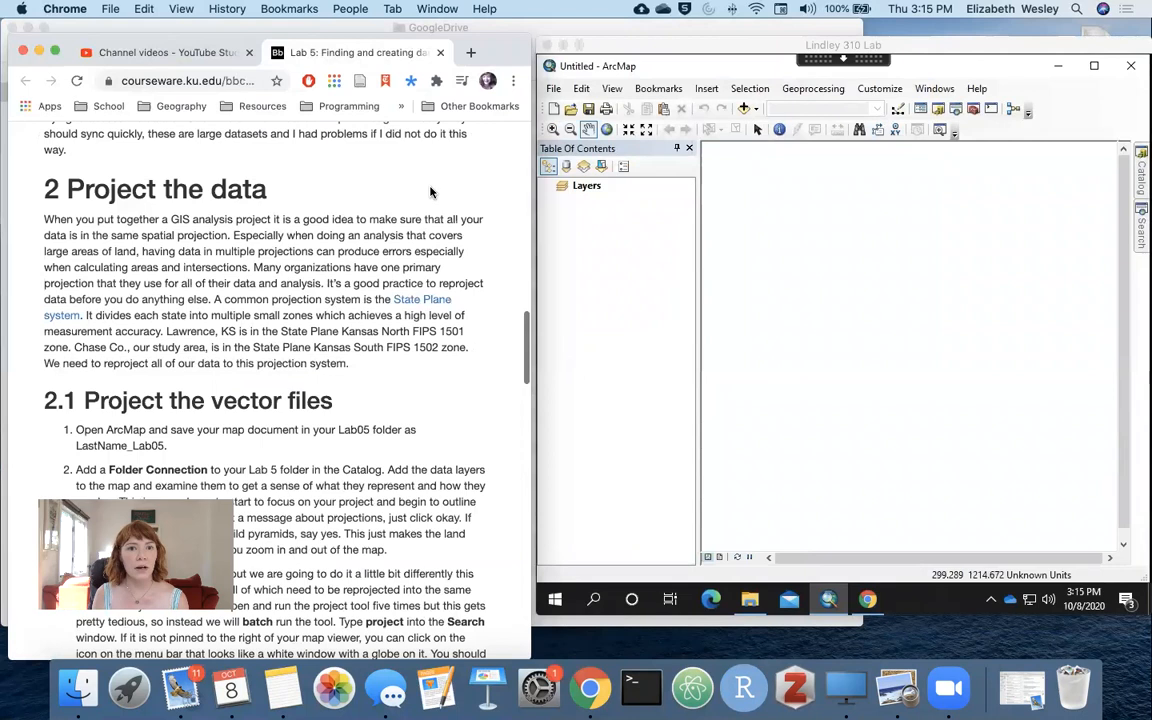
{"action": "scroll", "coordinate": [430, 182], "scroll_direction": "up", "scroll_amount": 1}
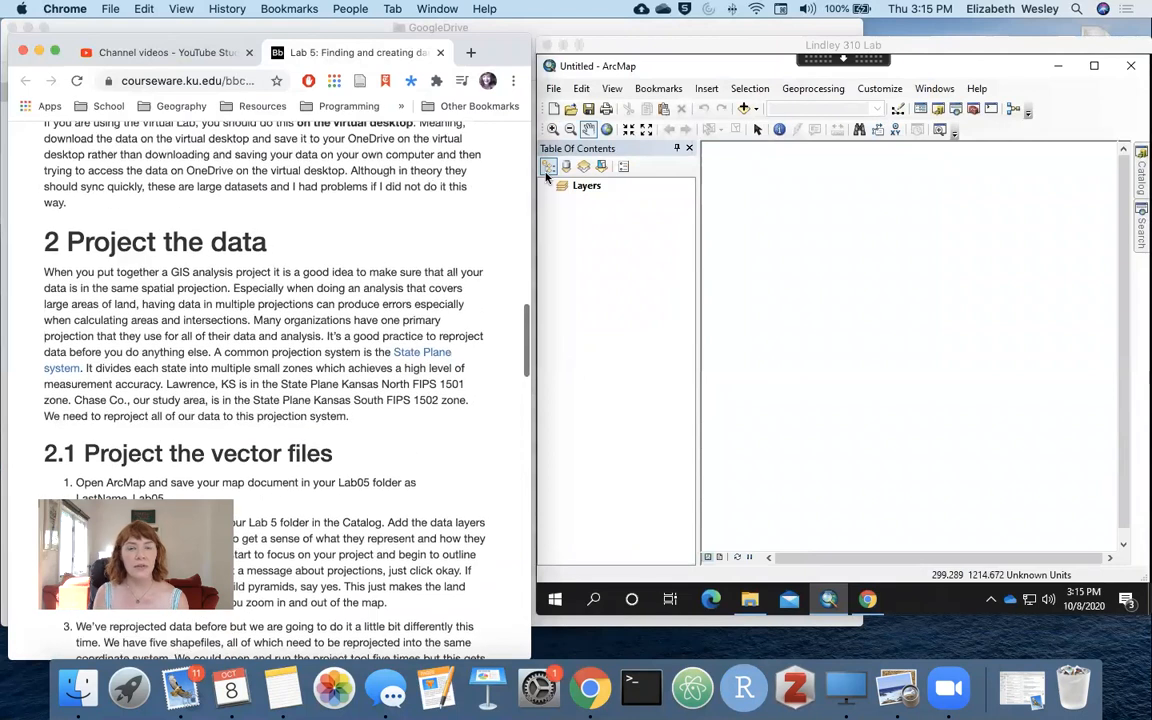
Open the ArcMap Catalog and collapse the Data_clip folder under the Lab5 folder connection
{"action": "left_click", "coordinate": [1141, 173]}
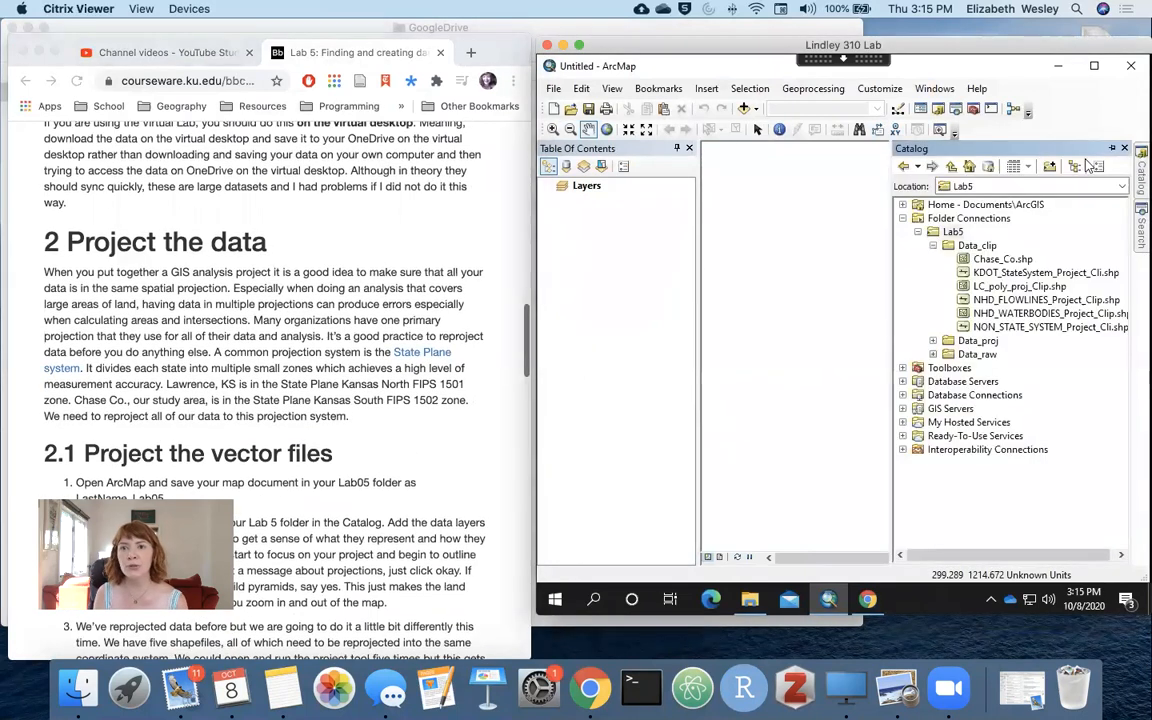
{"action": "left_click", "coordinate": [934, 246]}
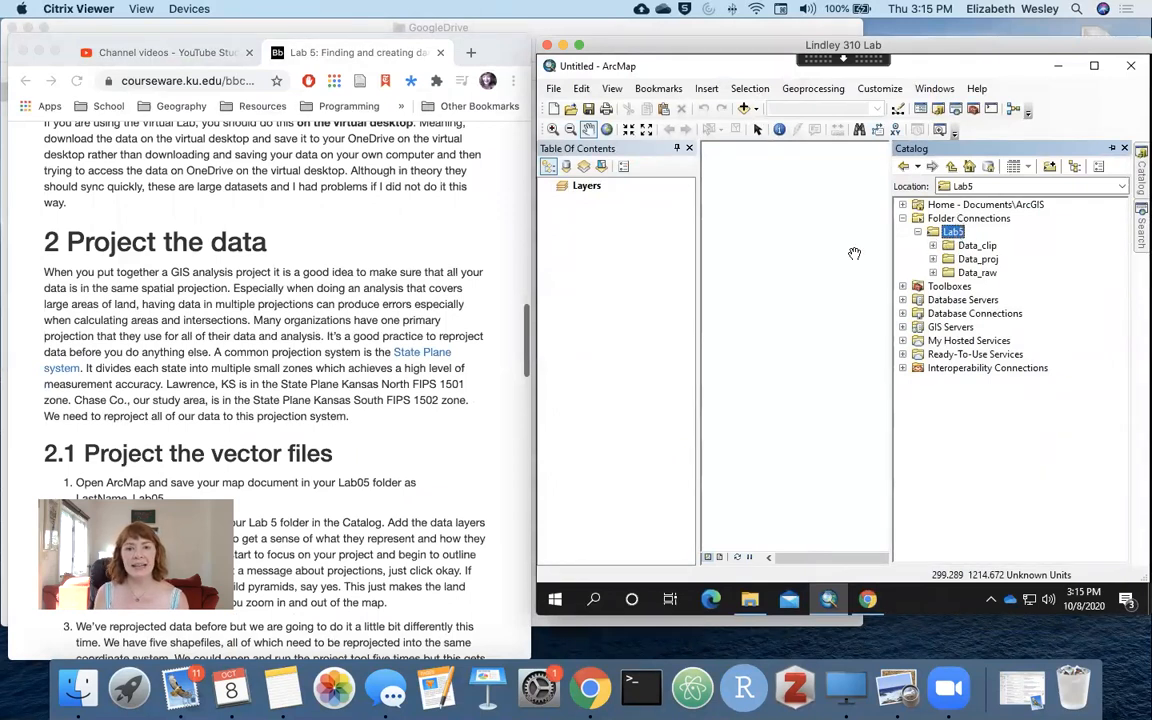
Switch to File Explorer and open the Lab05 folder inside GEOG358_F2020 on OneDrive
{"action": "left_click", "coordinate": [749, 601]}
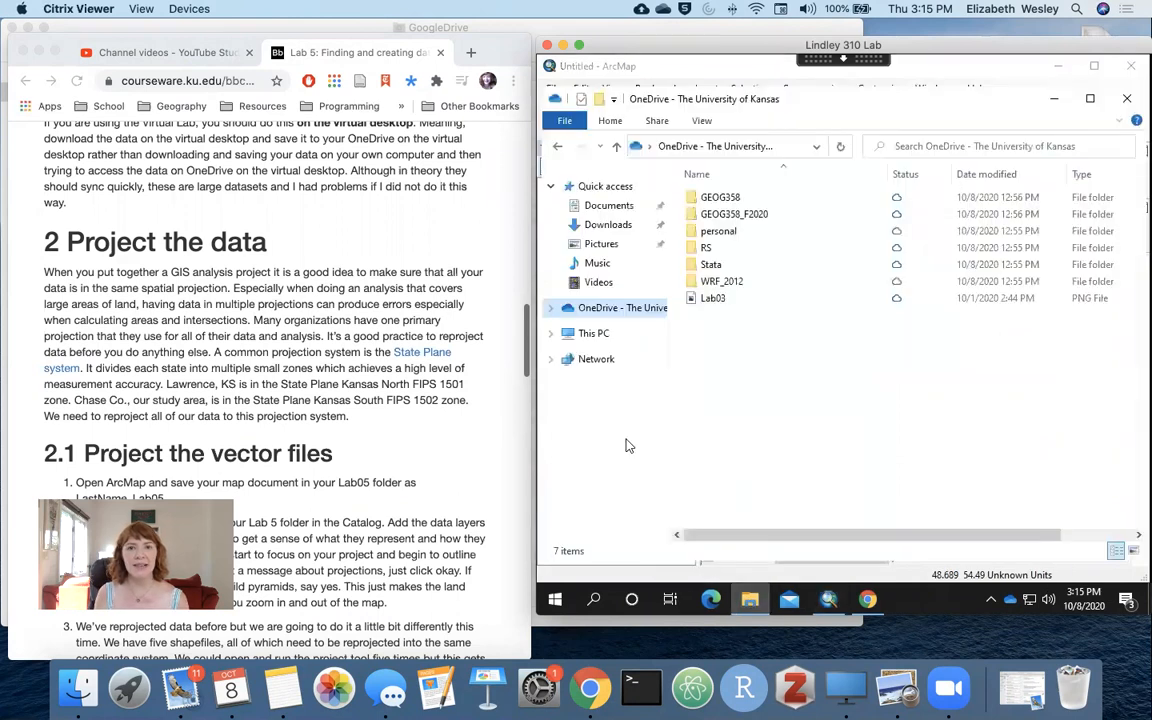
{"action": "double_click", "coordinate": [743, 216]}
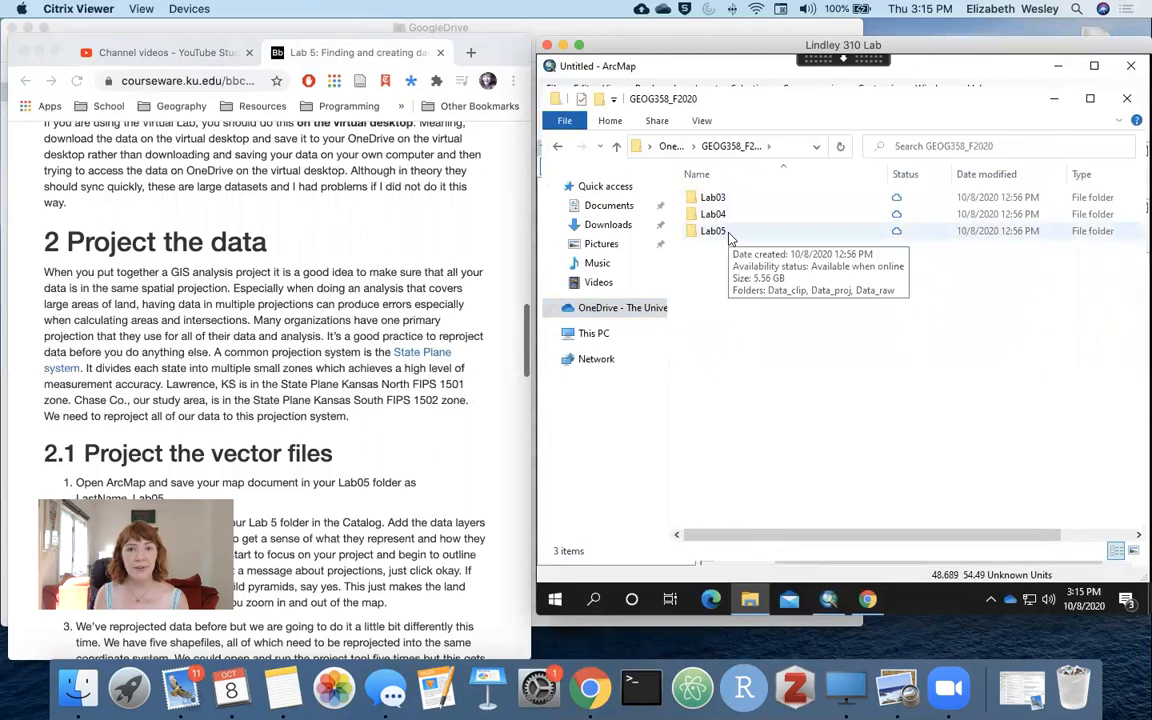
{"action": "double_click", "coordinate": [730, 233]}
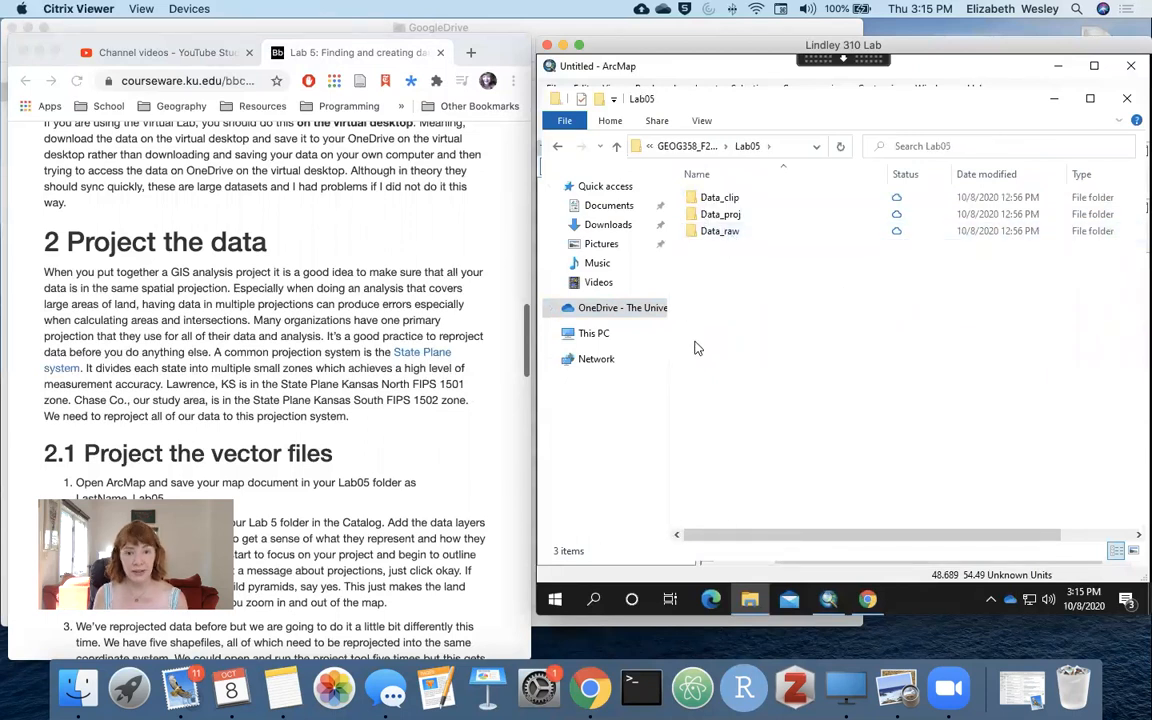
{"action": "right_click", "coordinate": [790, 298]}
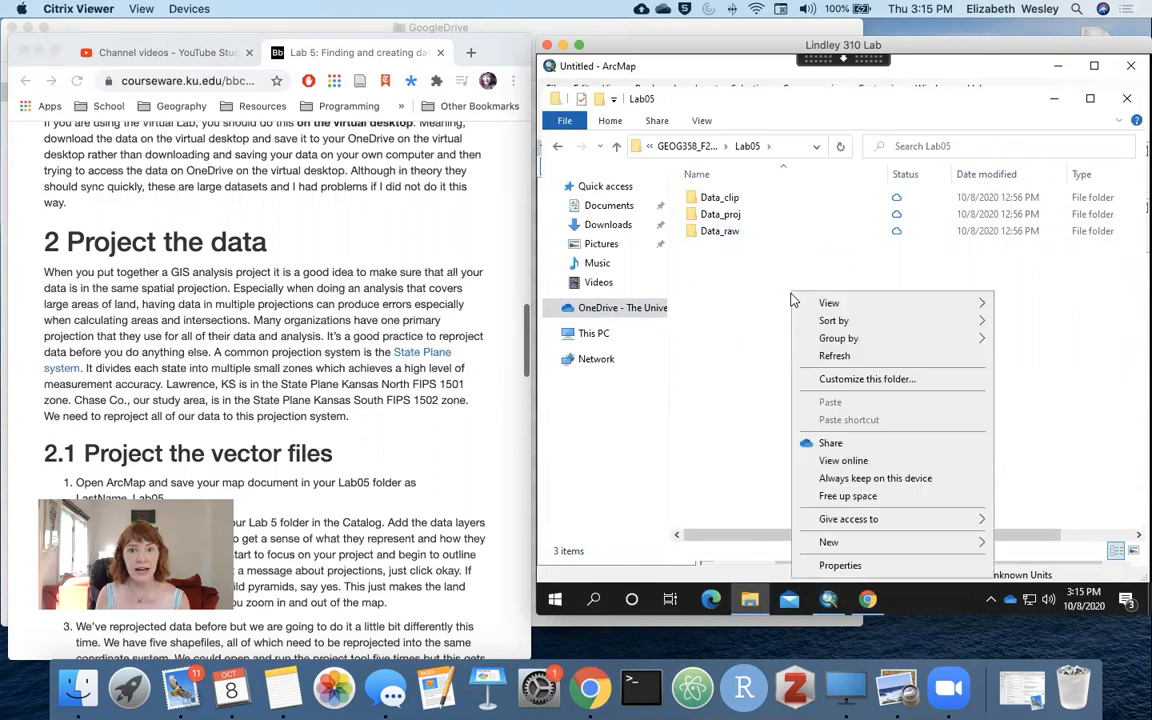
{"action": "left_click", "coordinate": [877, 541]}
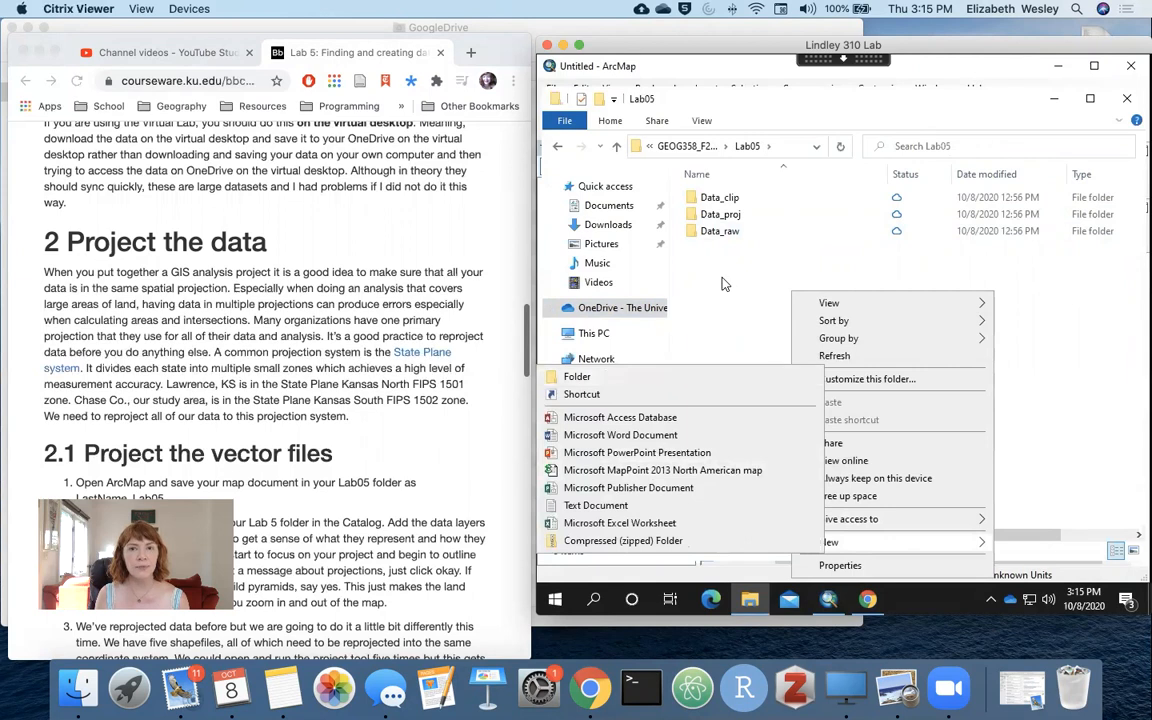
{"action": "left_click", "coordinate": [724, 284]}
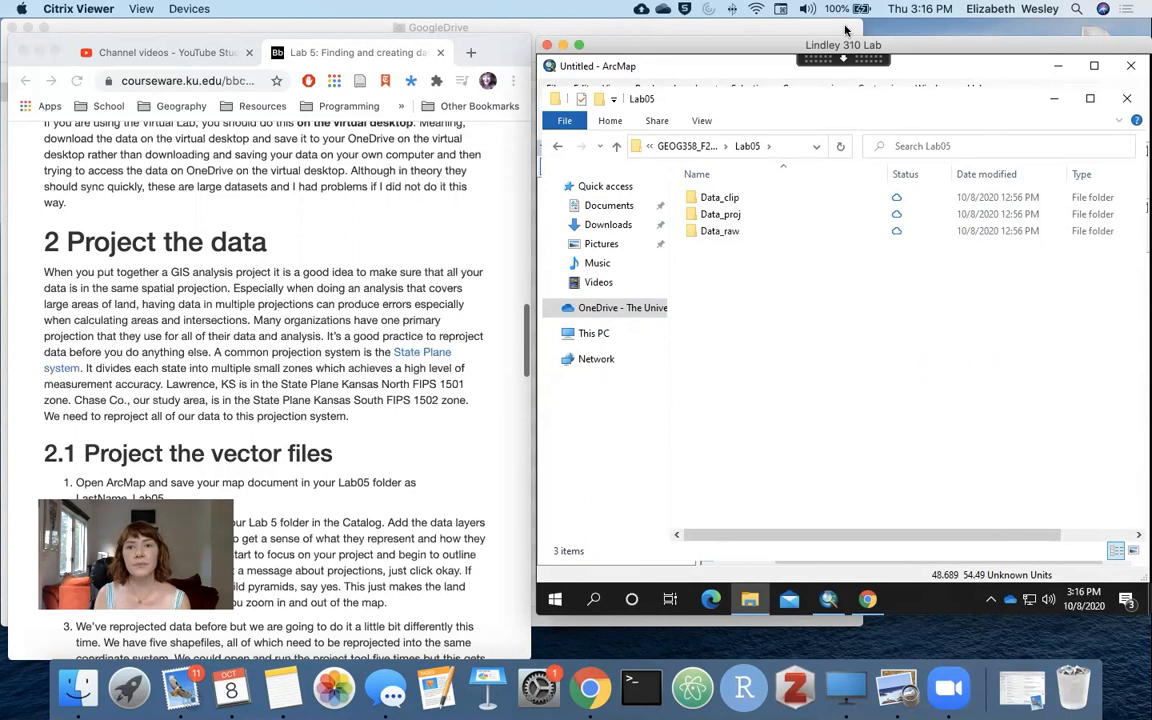
Examine the zipped files and extracted folders in Data_raw and return to the Lab05 folder
{"action": "left_click", "coordinate": [720, 231]}
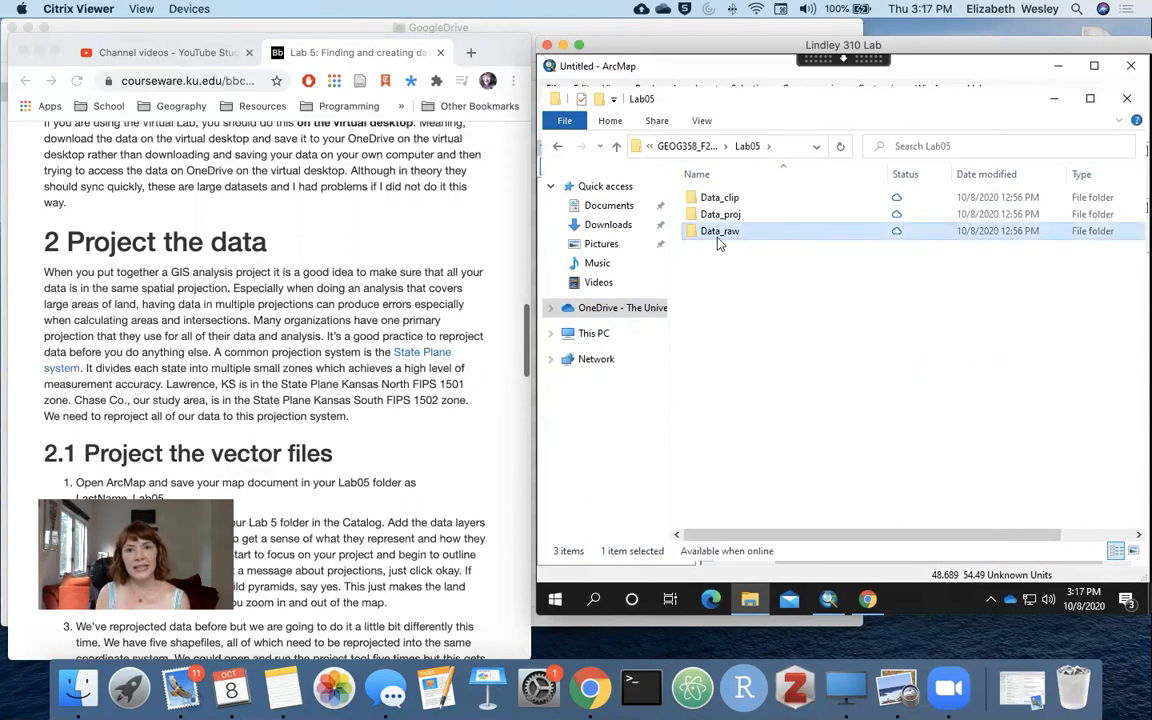
{"action": "double_click", "coordinate": [720, 233]}
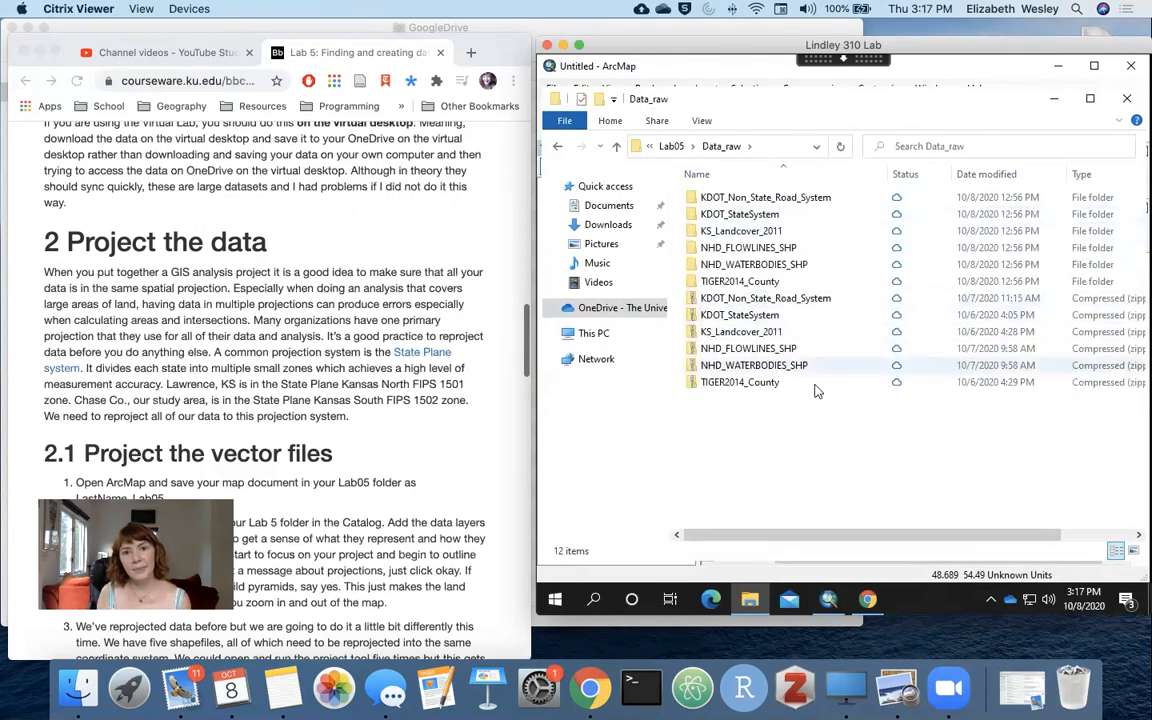
{"action": "left_click", "coordinate": [556, 147]}
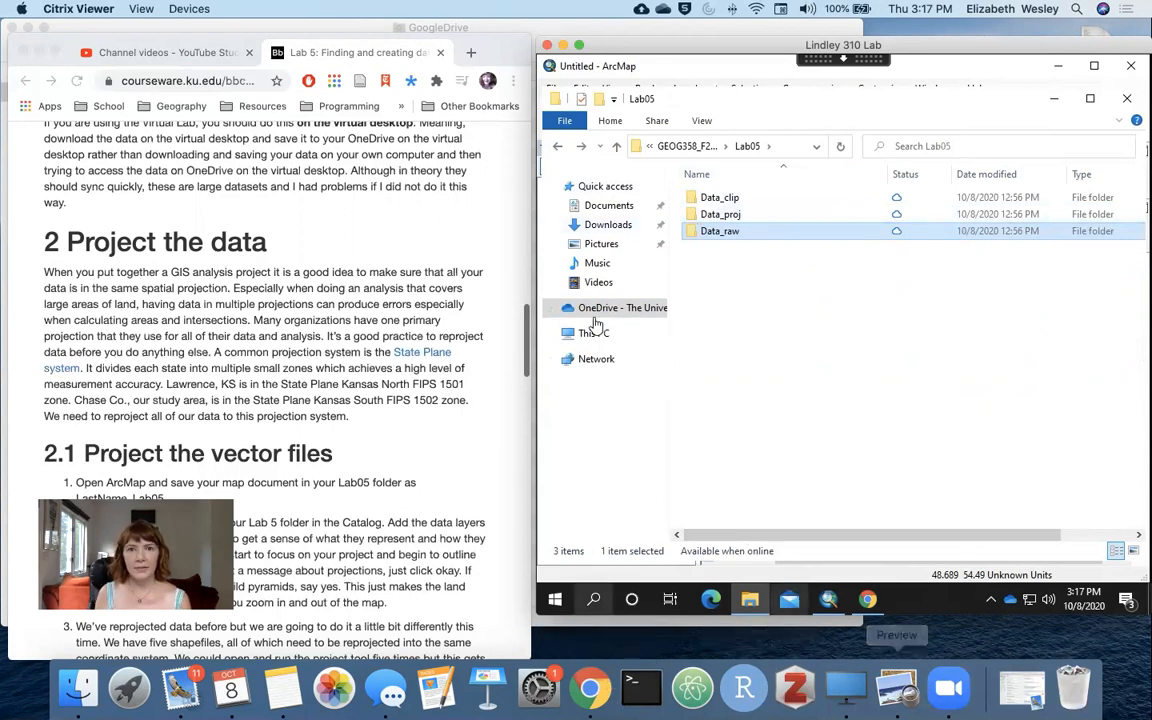
Switch back to ArcMap, pin the Catalog open, and narrow the Catalog and Table Of Contents to enlarge the map area
{"action": "left_click", "coordinate": [658, 66]}
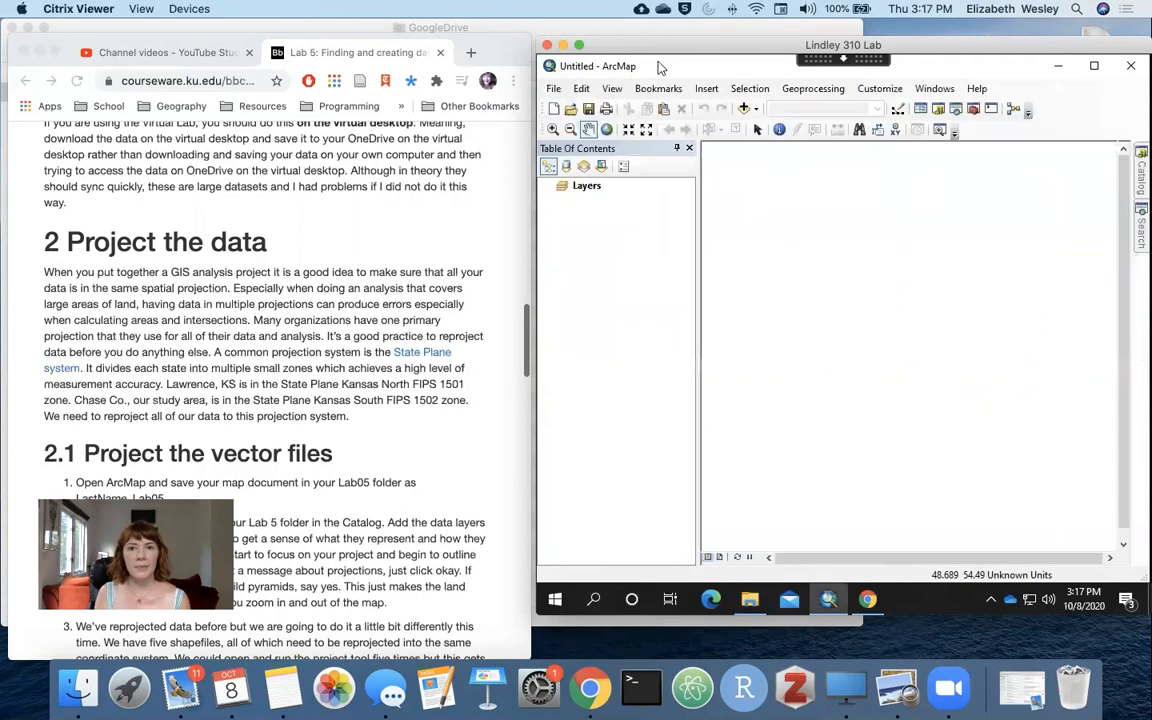
{"action": "left_click", "coordinate": [1140, 172]}
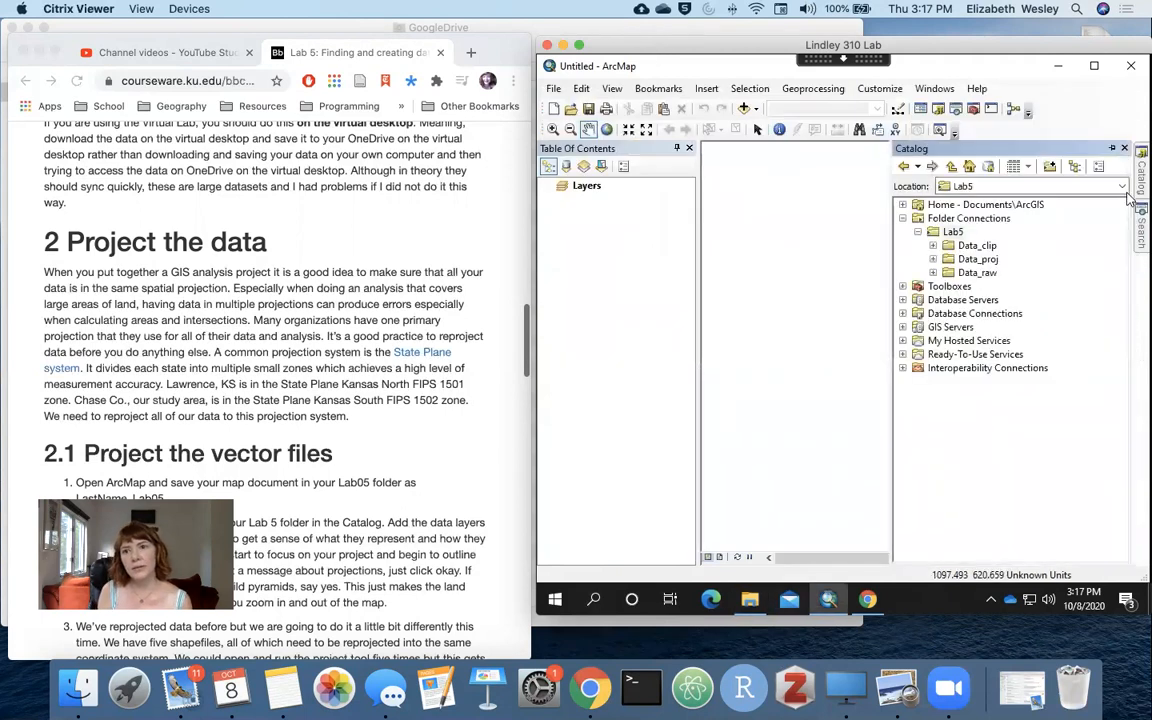
{"action": "left_click", "coordinate": [1130, 148]}
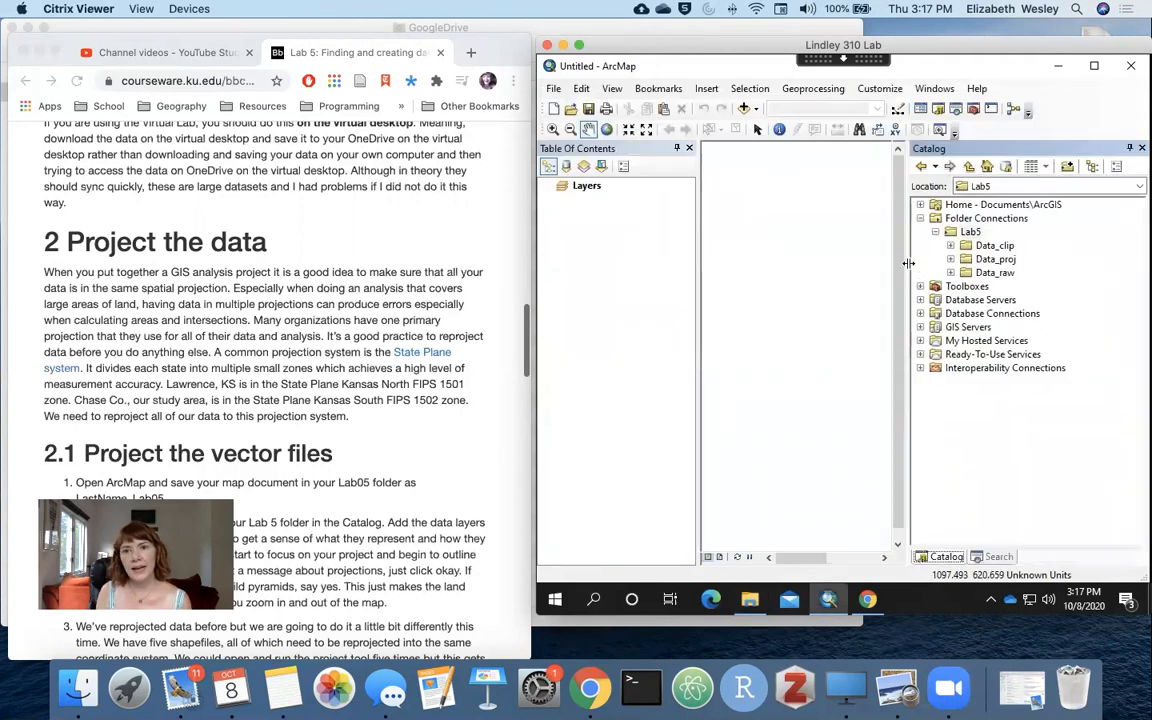
{"action": "left_click_drag", "start_coordinate": [908, 263], "coordinate": [988, 242]}
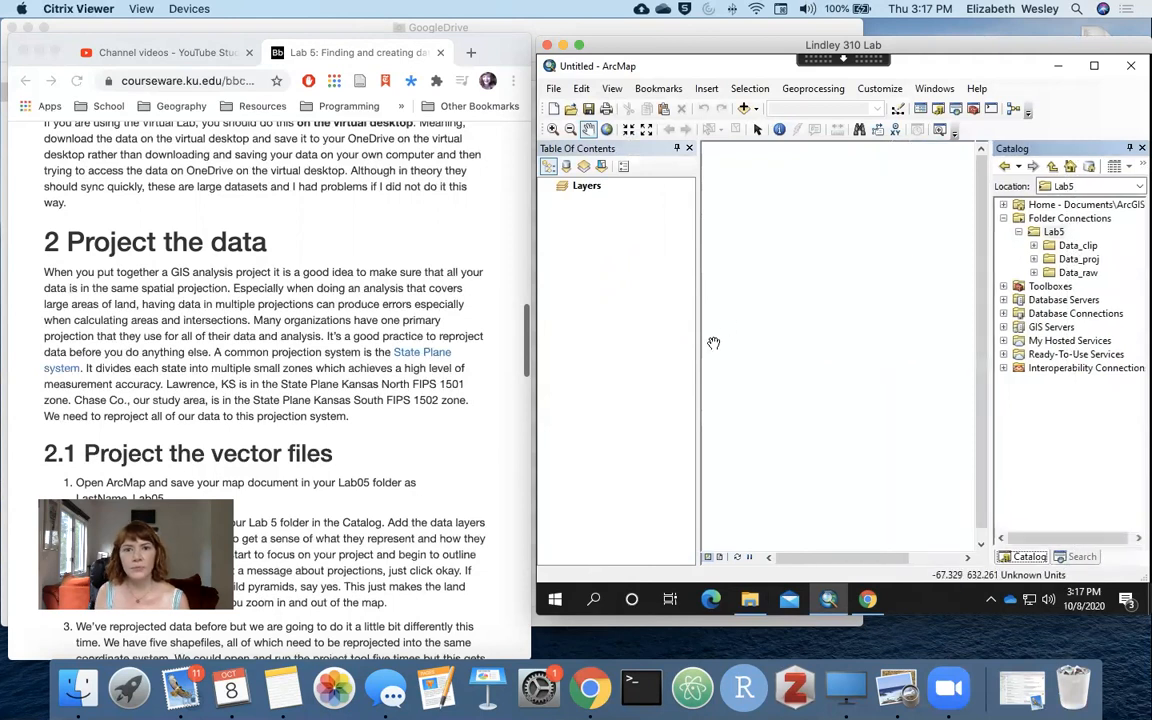
{"action": "left_click_drag", "start_coordinate": [702, 277], "coordinate": [620, 262]}
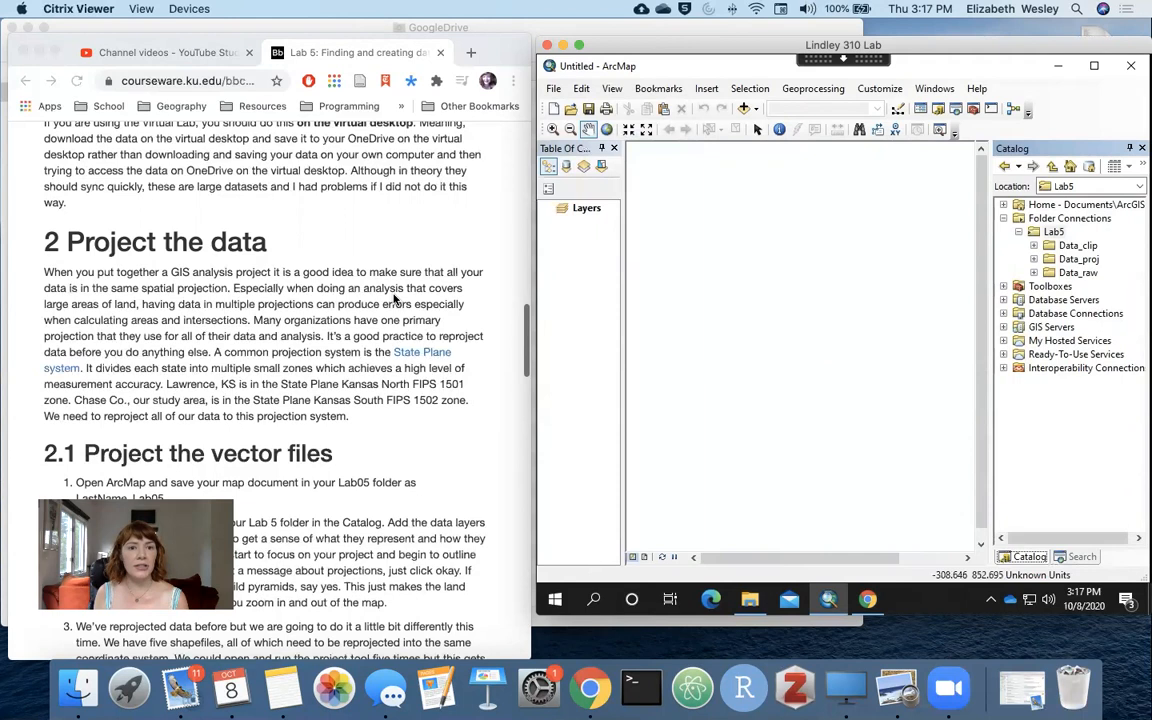
Read the Project the vector files instructions in section 2.1, down to batch running the Project tool
{"action": "scroll", "coordinate": [395, 298], "scroll_direction": "down", "scroll_amount": 2}
{"action": "scroll", "coordinate": [395, 298], "scroll_direction": "down", "scroll_amount": 2}
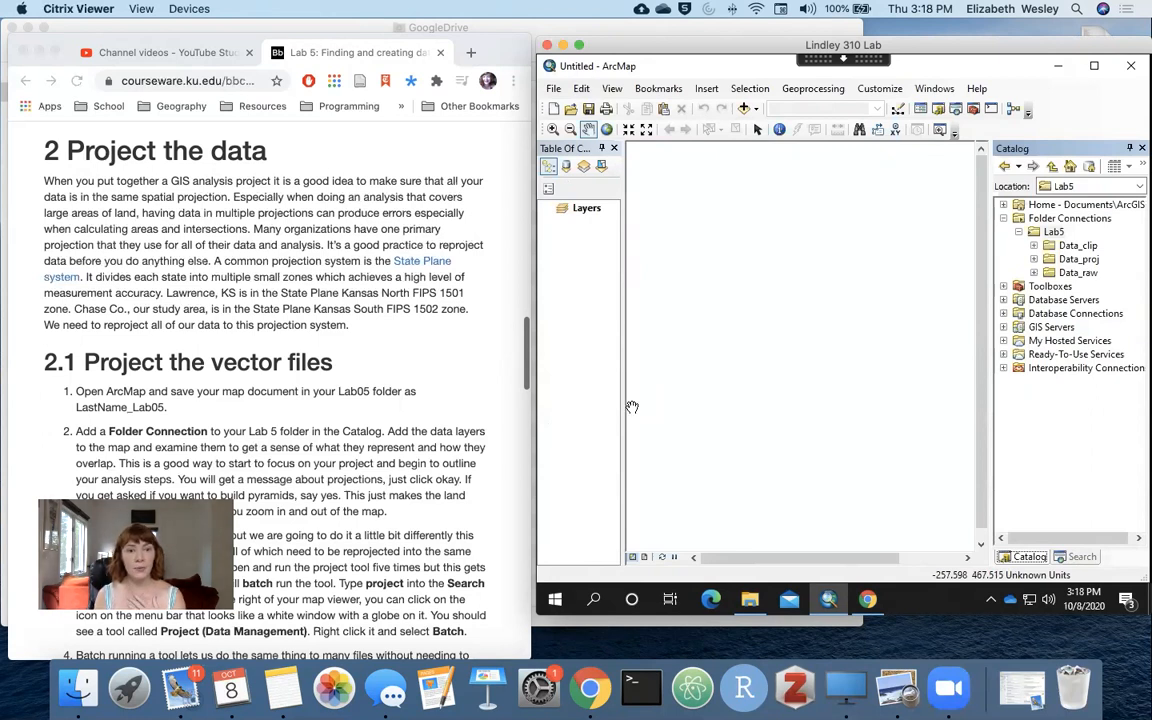
{"action": "scroll", "coordinate": [459, 377], "scroll_direction": "down", "scroll_amount": 2}
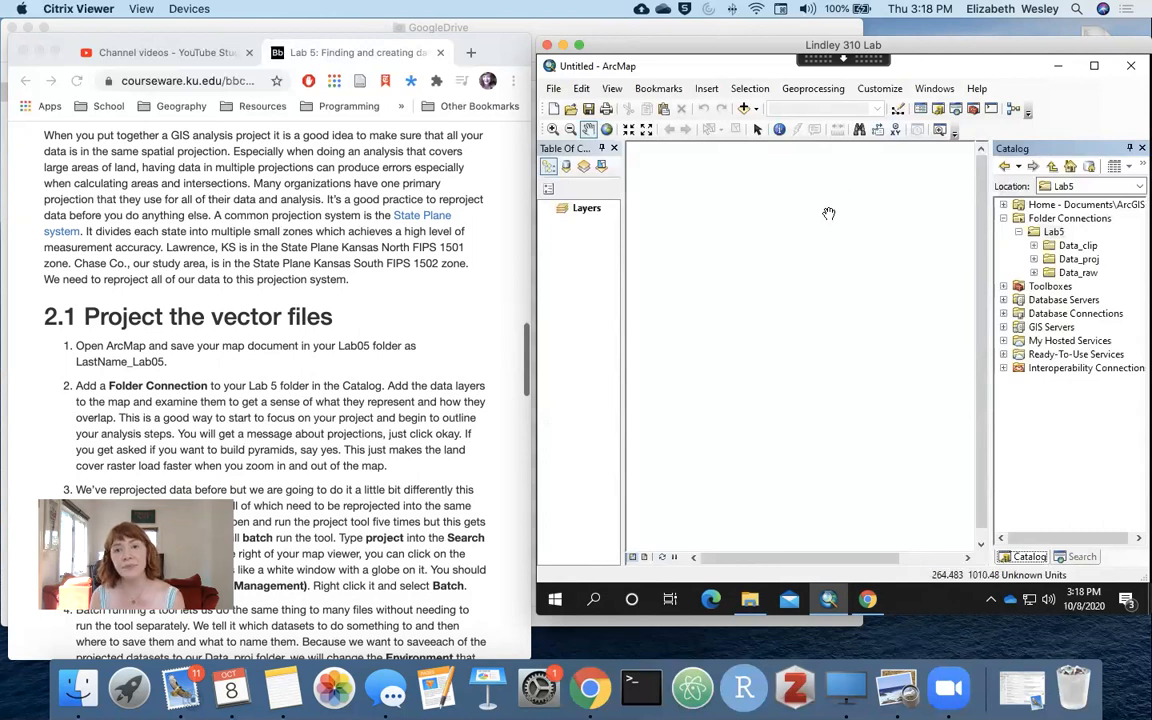
{"action": "scroll", "coordinate": [455, 326], "scroll_direction": "down", "scroll_amount": 3}
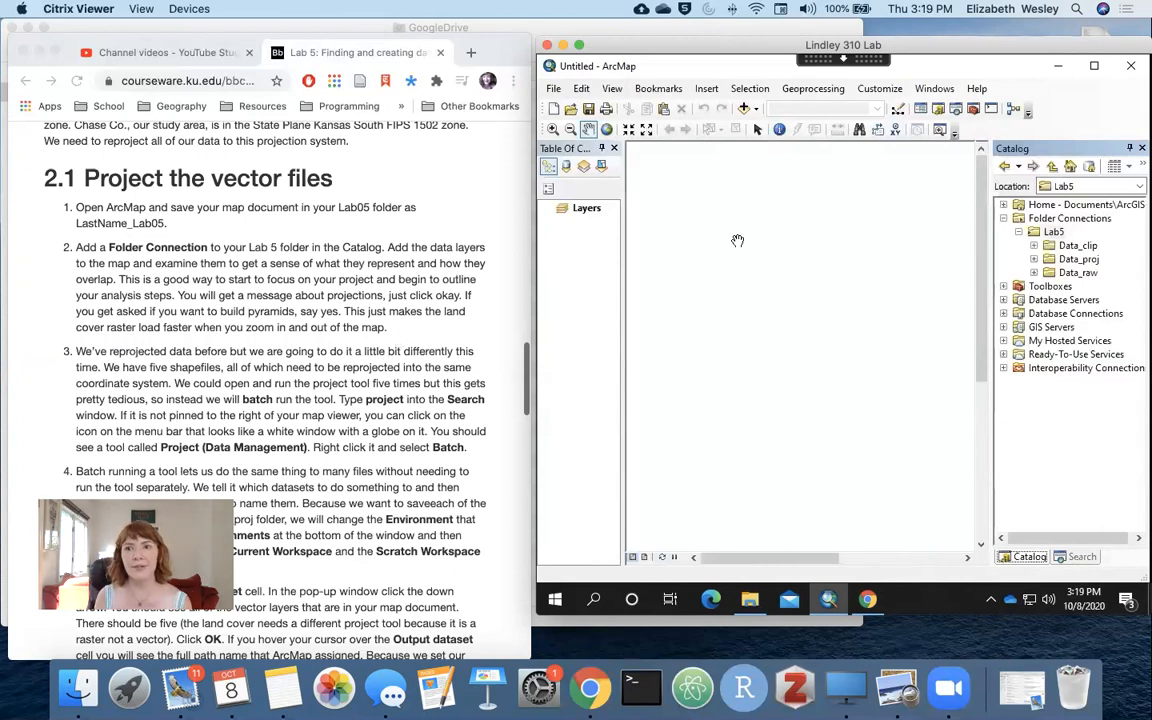
Bring up the ArcMap Search window and adjust the ArcMap window's position and size to fit the virtual desktop
{"action": "left_click_drag", "start_coordinate": [1029, 71], "coordinate": [1020, 78]}
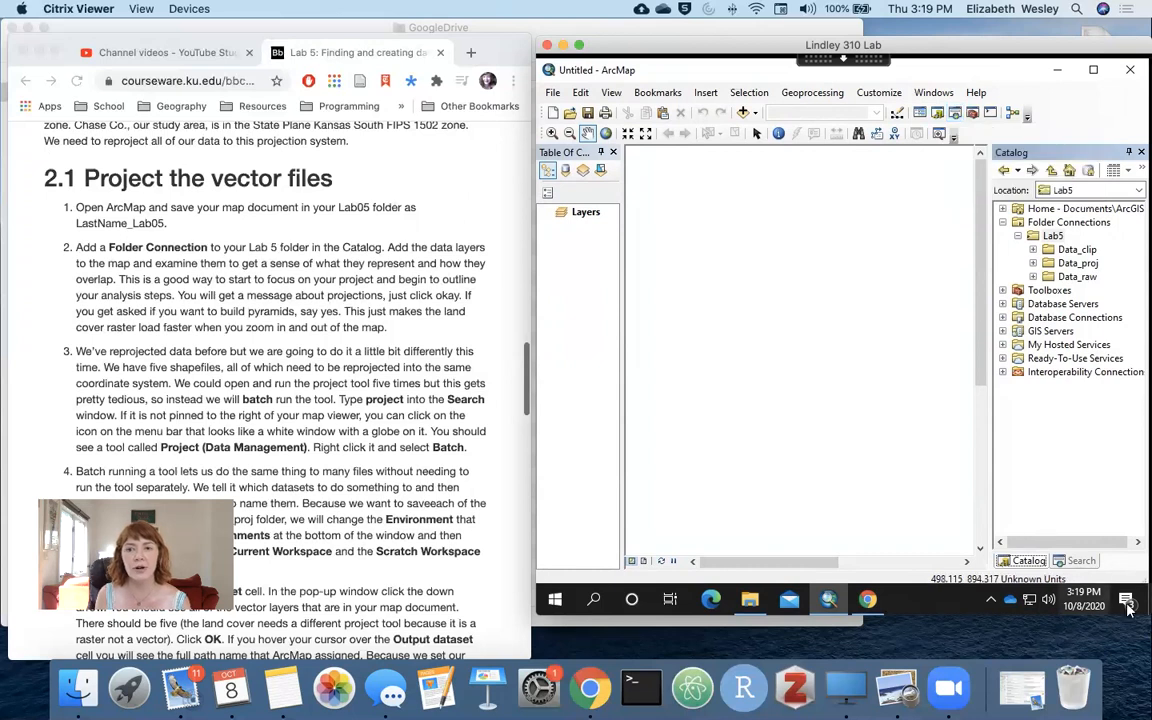
{"action": "left_click", "coordinate": [1080, 561]}
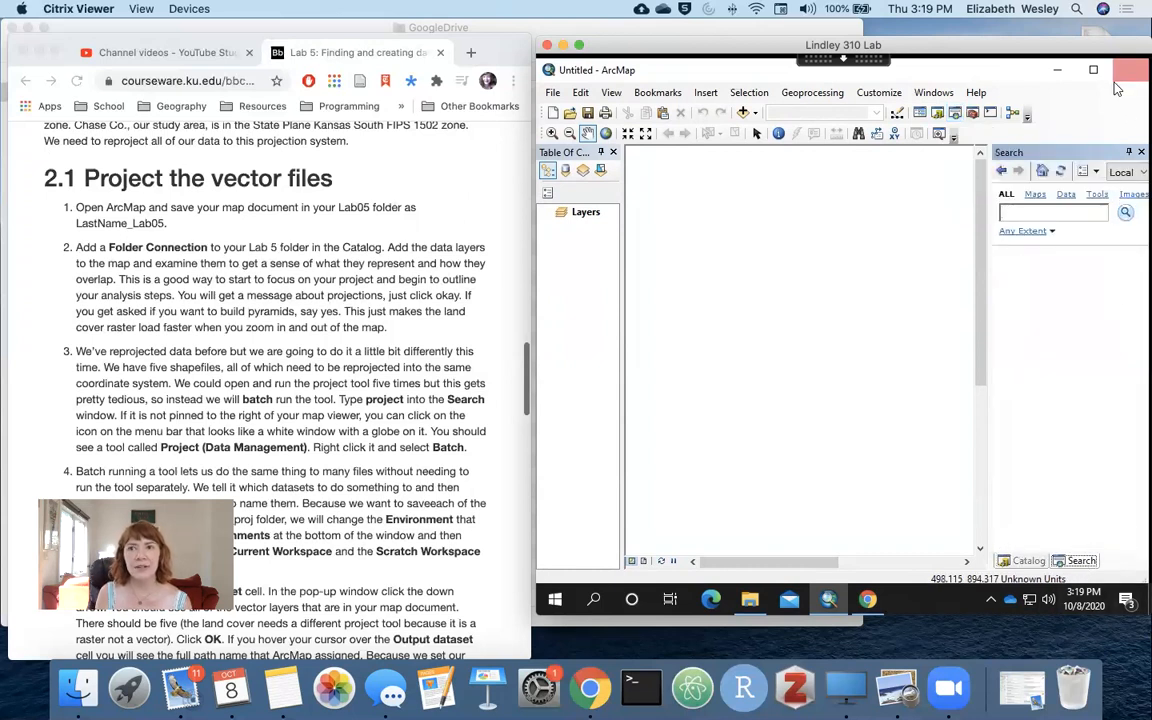
{"action": "mouse_move", "coordinate": [1149, 115]}
{"action": "left_mouse_down"}
{"action": "mouse_move", "coordinate": [1137, 116]}
{"action": "mouse_move", "coordinate": [1149, 116]}
{"action": "left_mouse_up"}
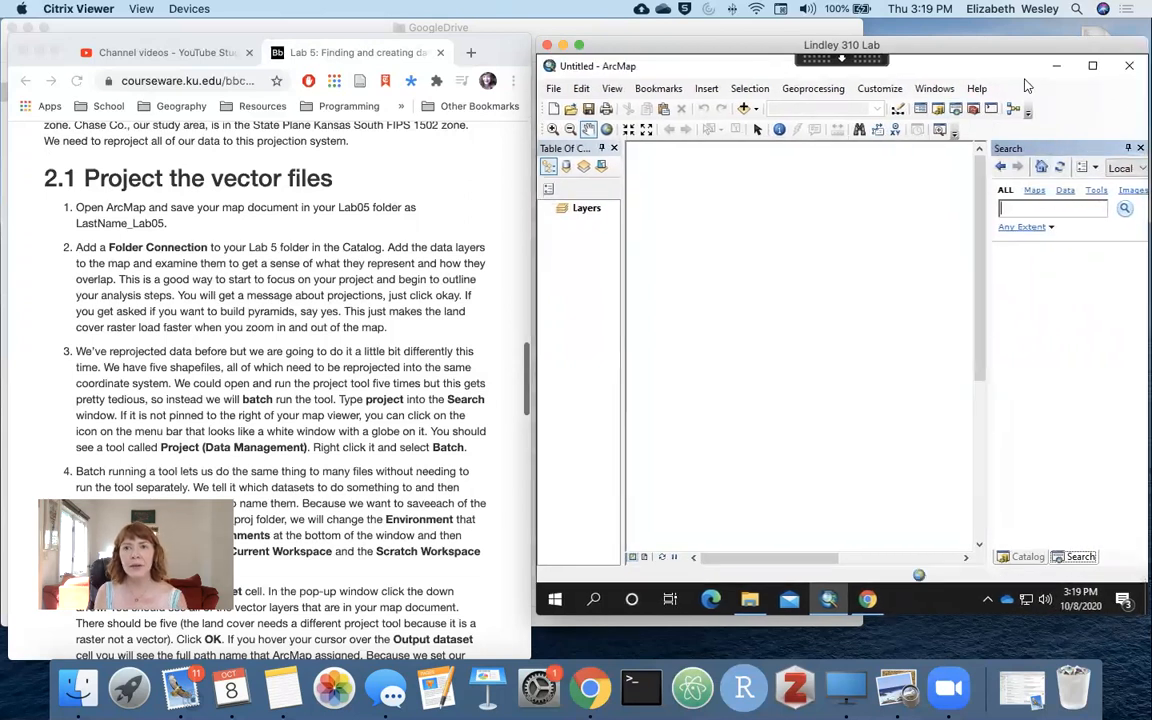
{"action": "left_click_drag", "start_coordinate": [922, 68], "coordinate": [906, 71]}
{"action": "left_click_drag", "start_coordinate": [1132, 91], "coordinate": [1126, 91]}
{"action": "mouse_move", "coordinate": [996, 73]}
{"action": "left_mouse_down"}
{"action": "mouse_move", "coordinate": [1022, 73]}
{"action": "mouse_move", "coordinate": [1013, 77]}
{"action": "left_mouse_up"}
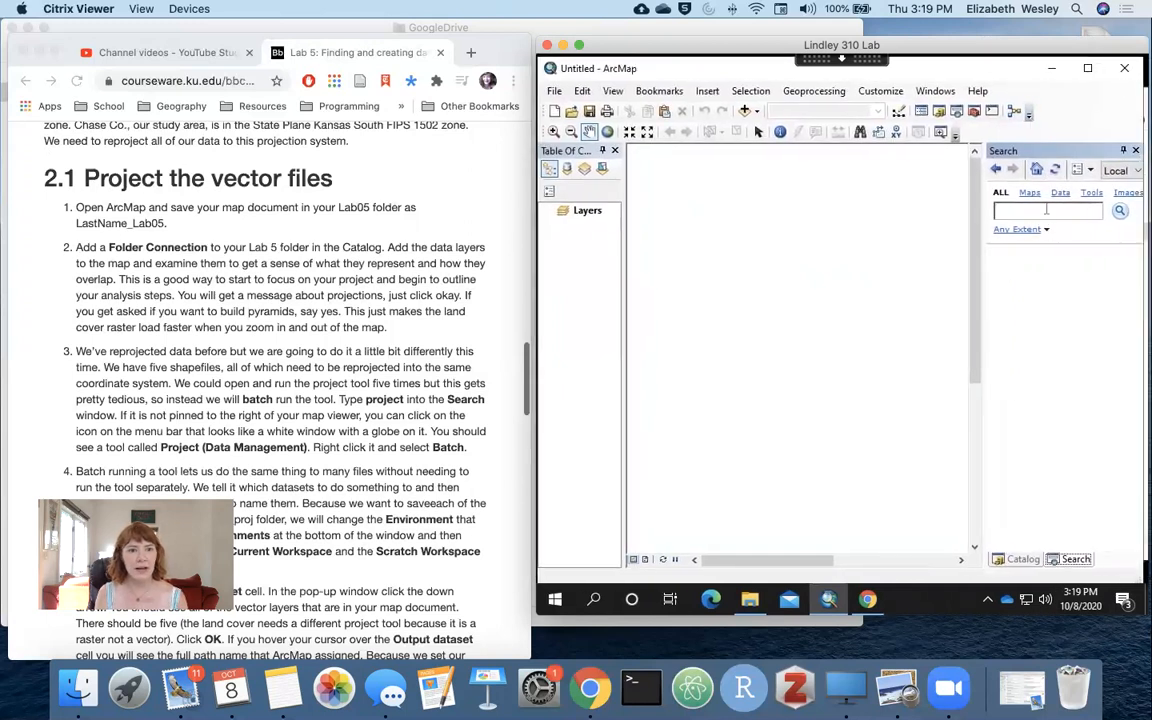
Search for "project" in ArcMap and widen the Search window to read the full tool names
{"action": "type", "text": "project"}
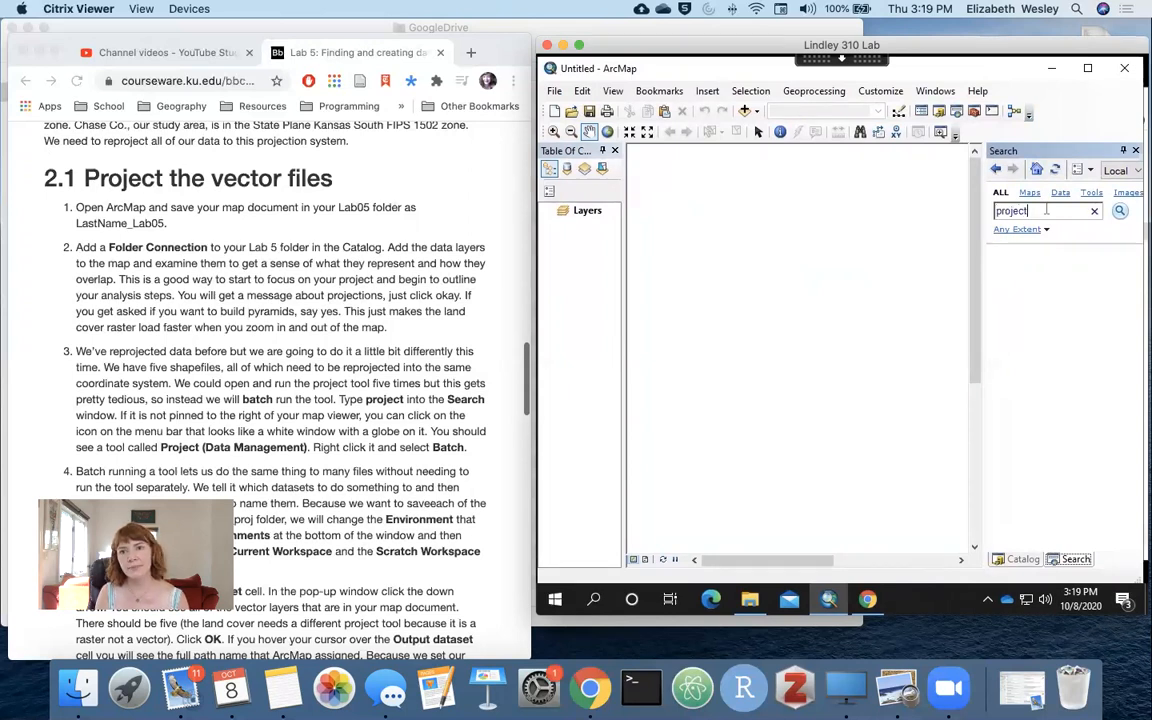
{"action": "key", "text": "Return"}
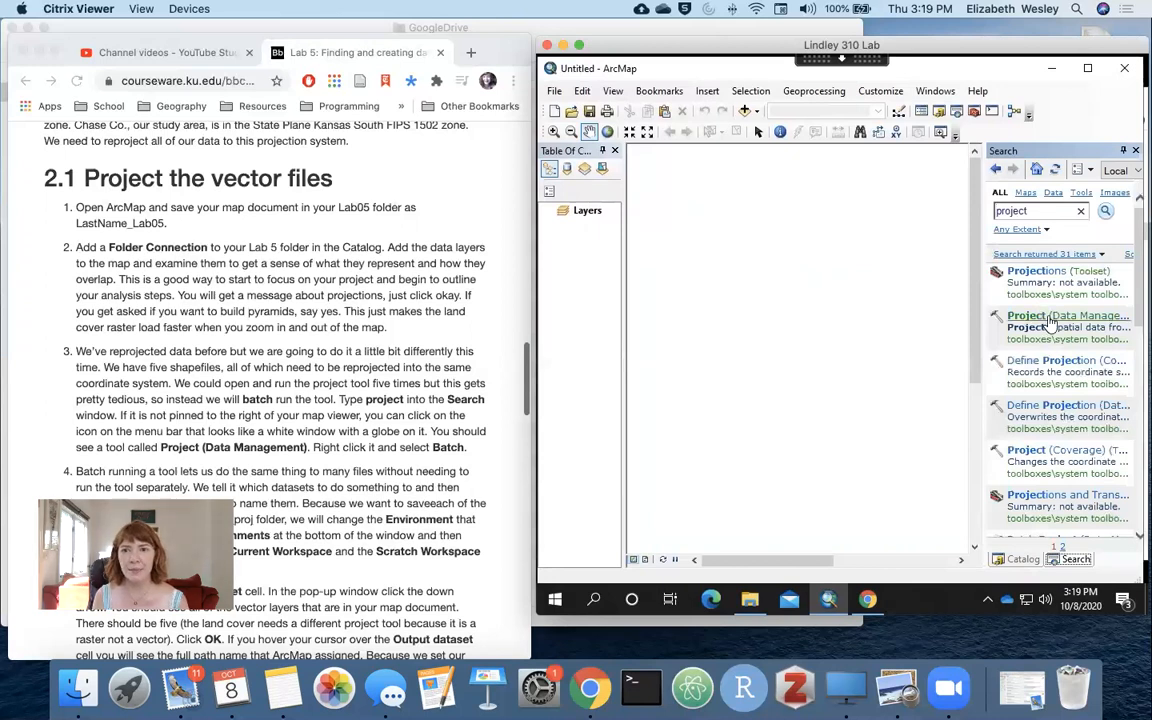
{"action": "left_click_drag", "start_coordinate": [988, 318], "coordinate": [905, 320]}
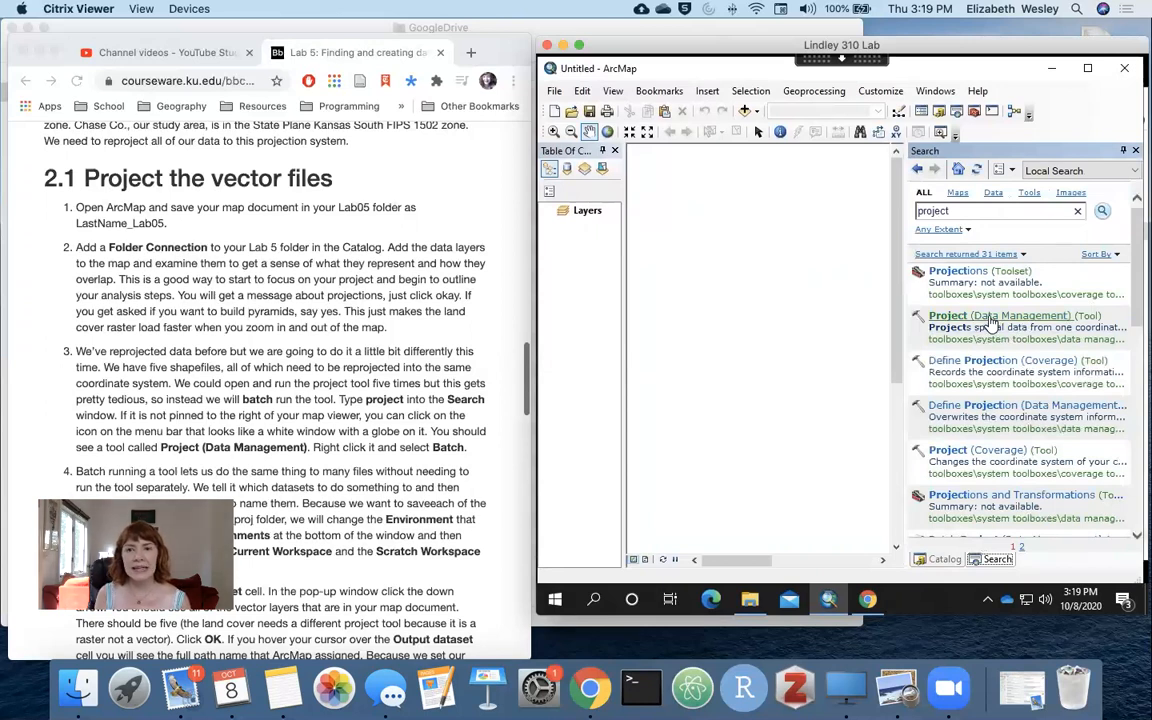
{"action": "scroll", "coordinate": [990, 323], "scroll_direction": "down", "scroll_amount": 1}
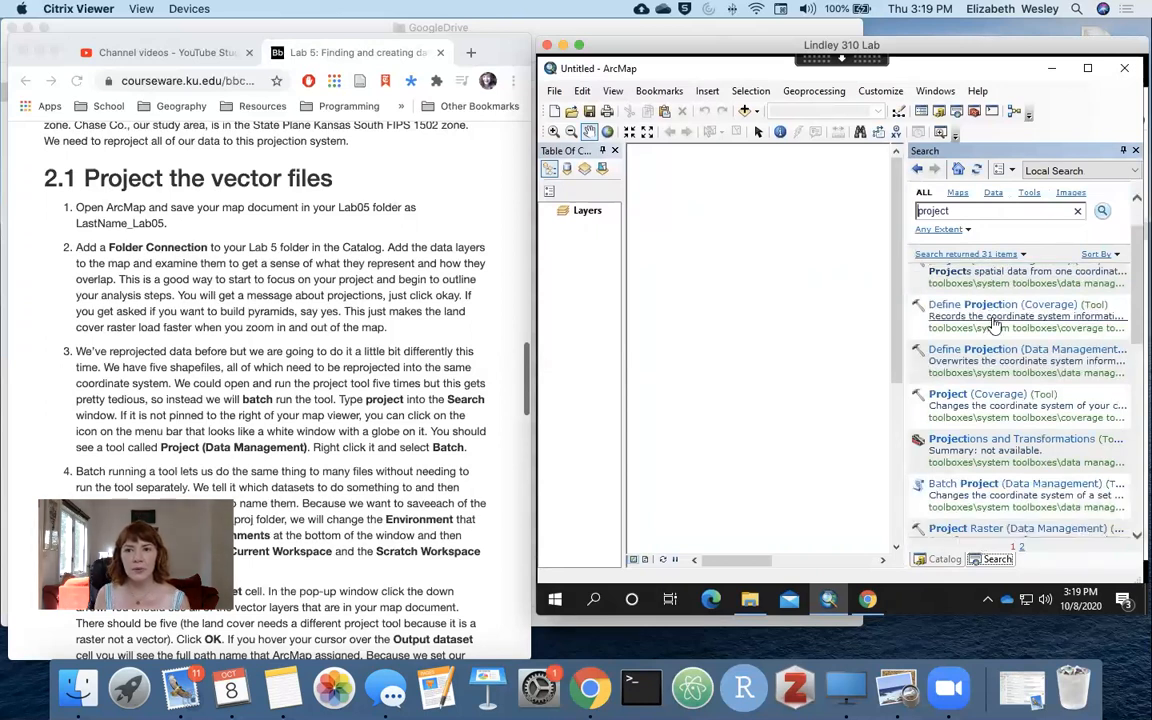
{"action": "scroll", "coordinate": [994, 325], "scroll_direction": "up", "scroll_amount": 1}
{"action": "right_click", "coordinate": [994, 326]}
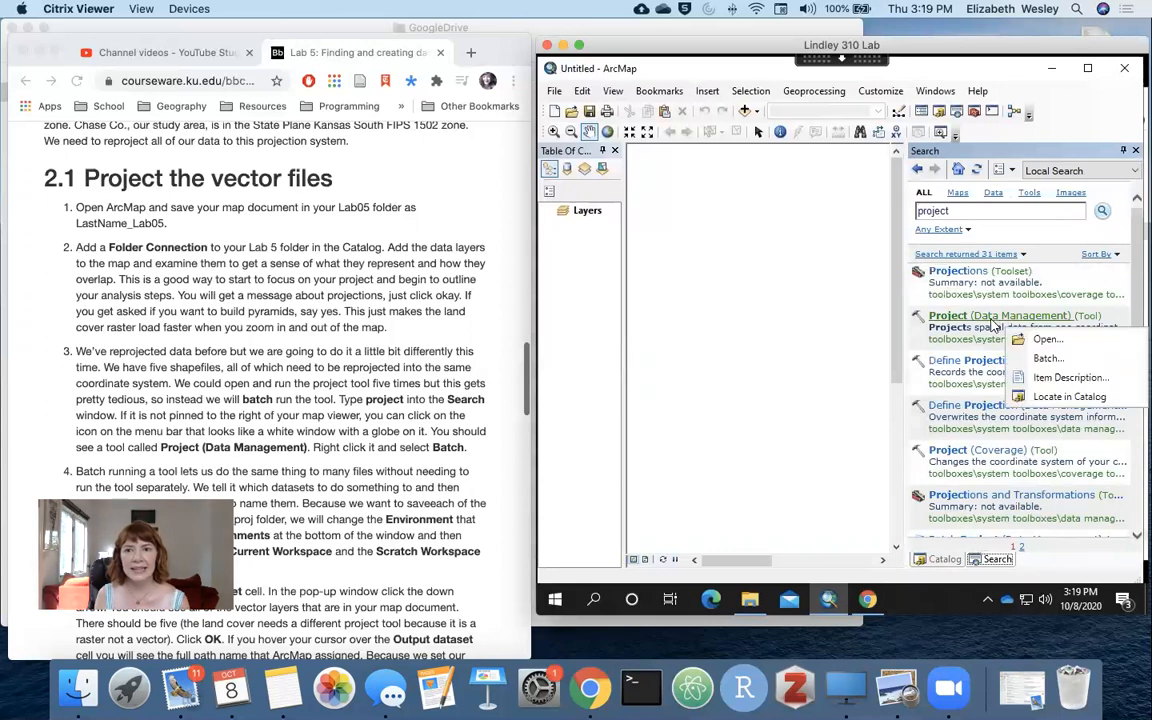
{"action": "left_click", "coordinate": [1047, 360]}
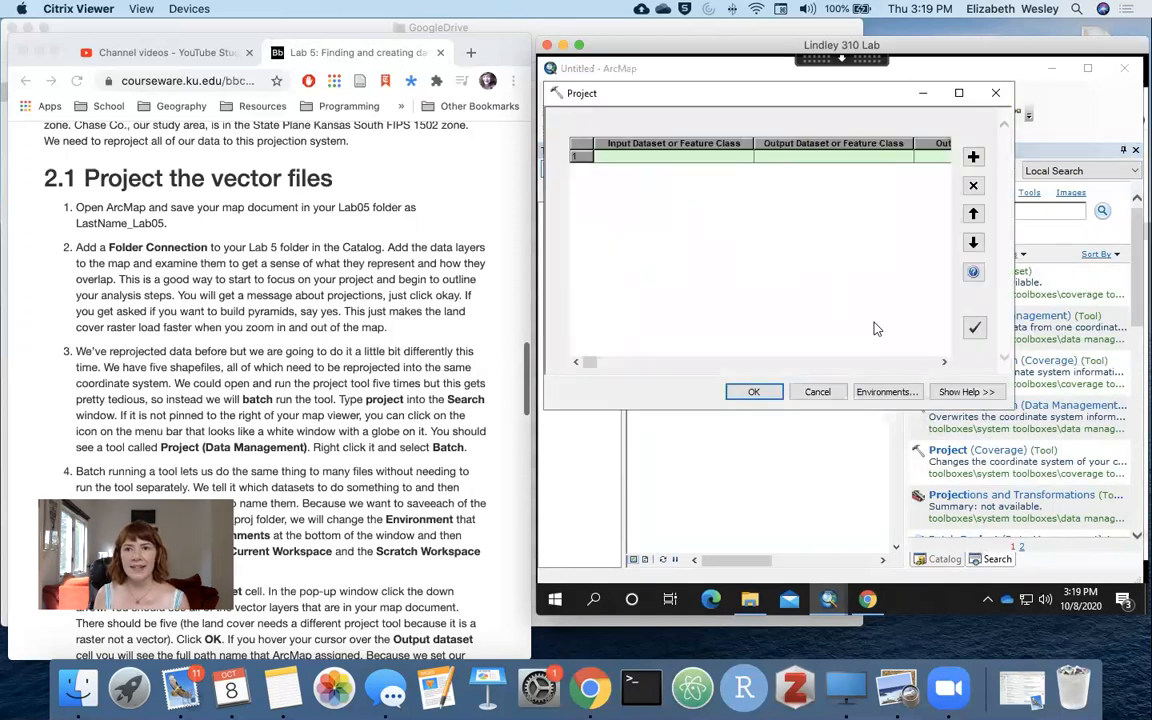
{"action": "left_click", "coordinate": [674, 158]}
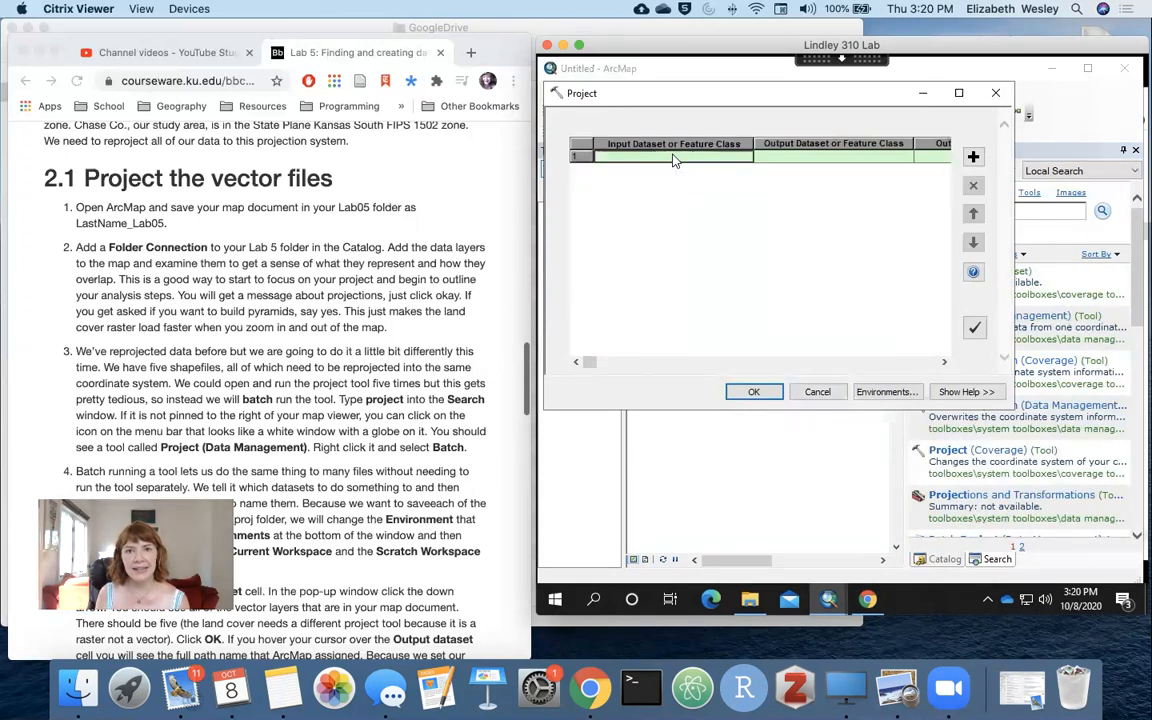
{"action": "double_click", "coordinate": [674, 158]}
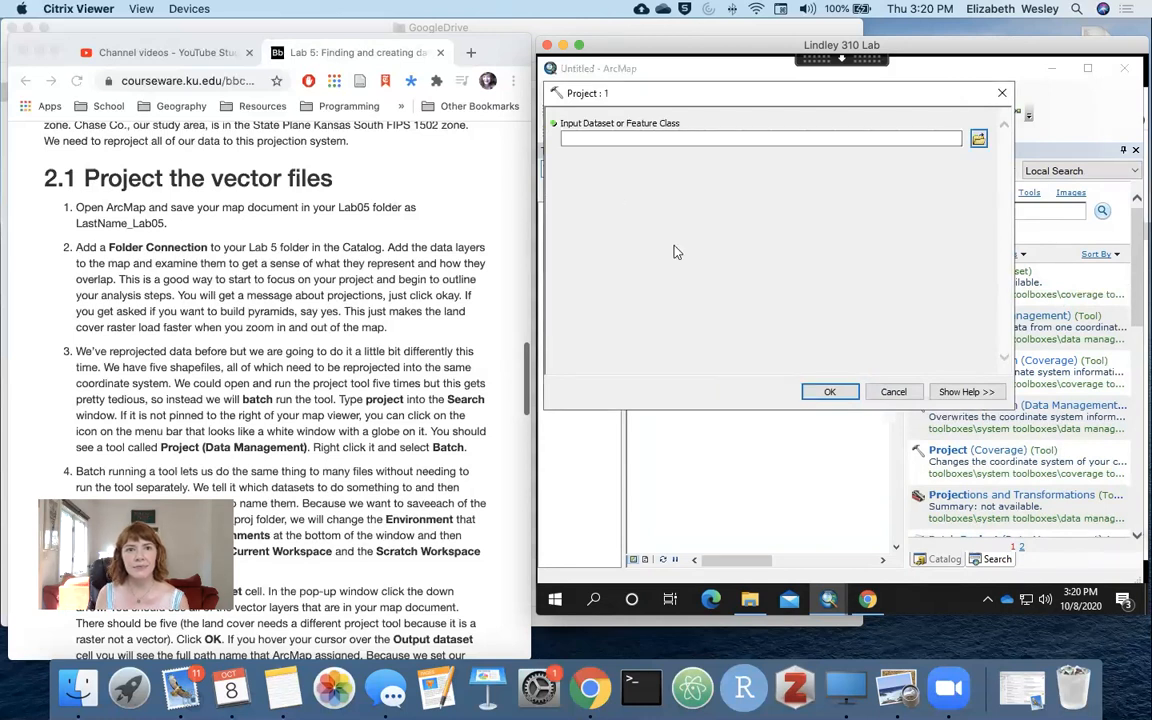
{"action": "scroll", "coordinate": [370, 255], "scroll_direction": "up", "scroll_amount": 5}
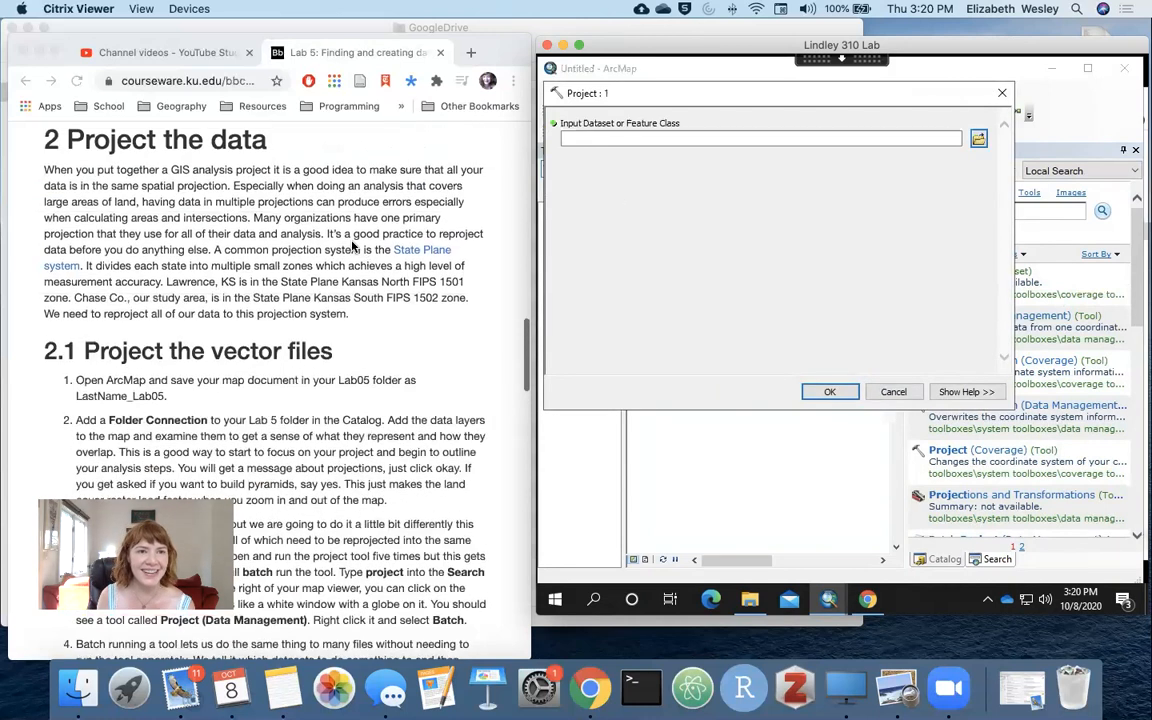
{"action": "left_click", "coordinate": [829, 391]}
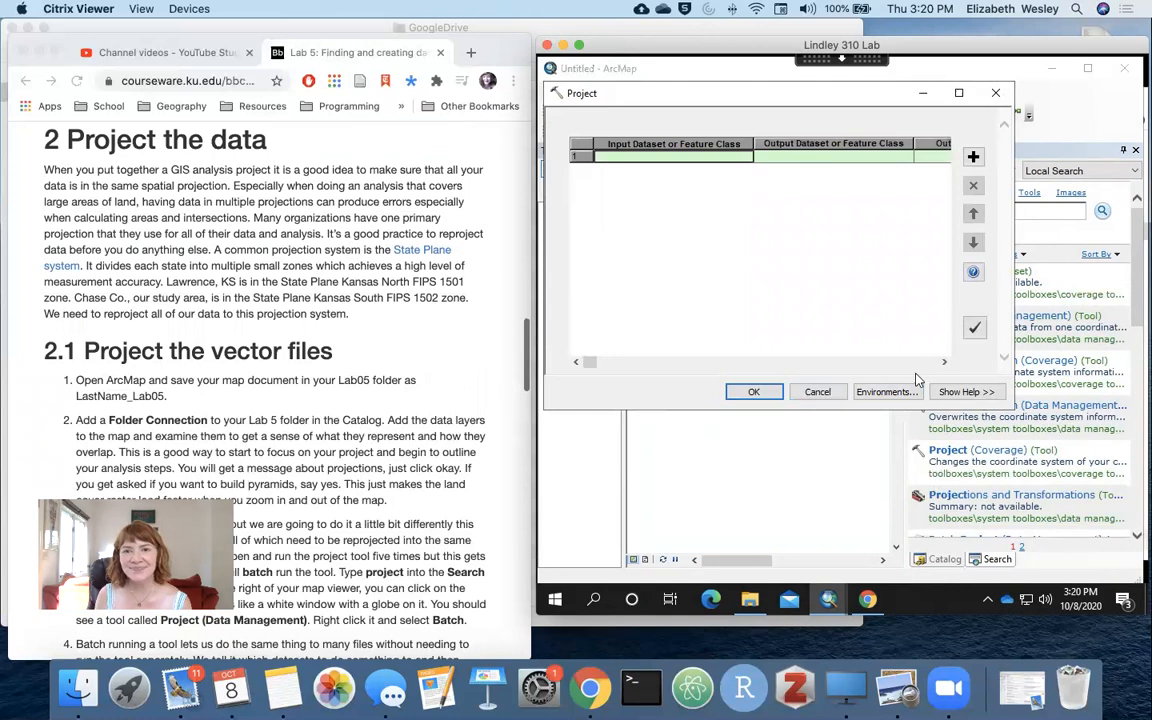
{"action": "left_click", "coordinate": [817, 391]}
Add NON_STATE_SYSTEM.shp from the KDOT_Non_State_Road_System folder in Data_raw to the map through the Catalog
{"action": "left_click", "coordinate": [940, 559]}
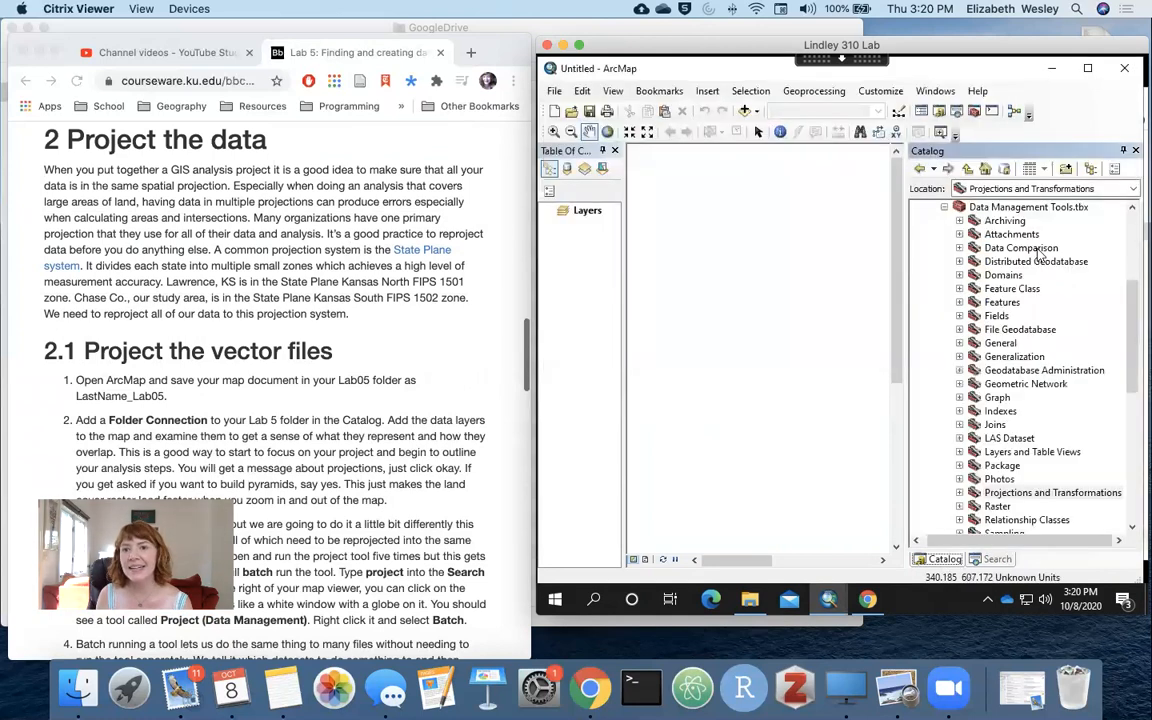
{"action": "scroll", "coordinate": [1018, 300], "scroll_direction": "up", "scroll_amount": 5}
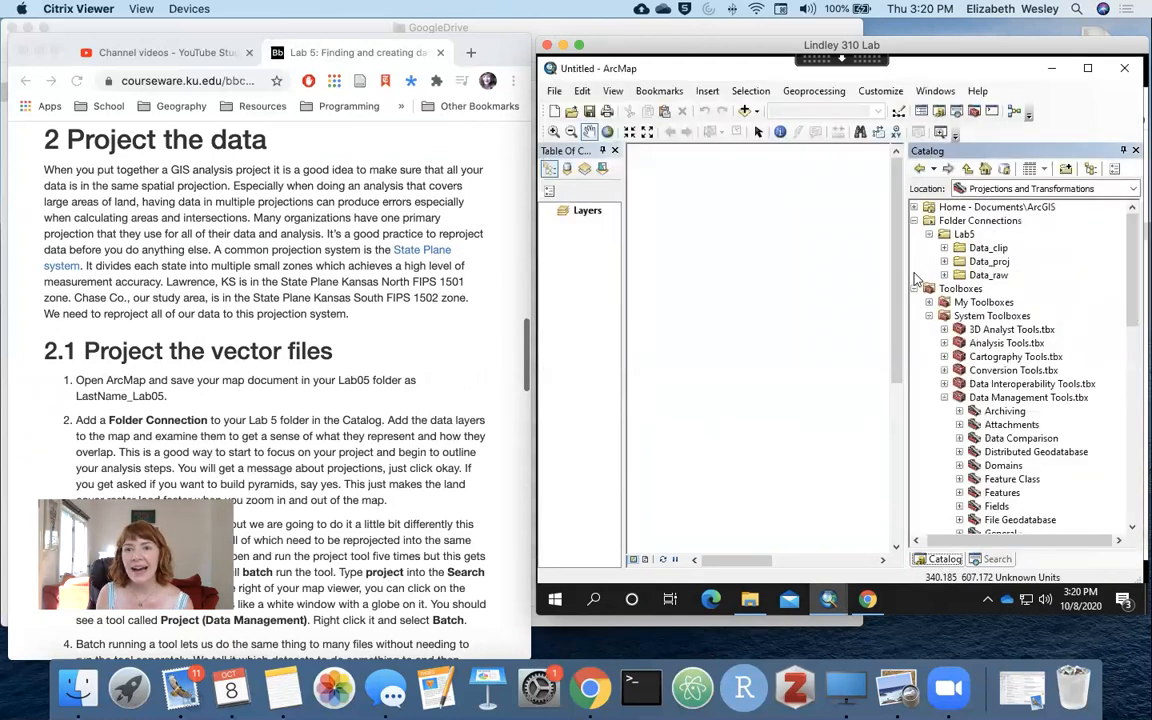
{"action": "left_click", "coordinate": [944, 275]}
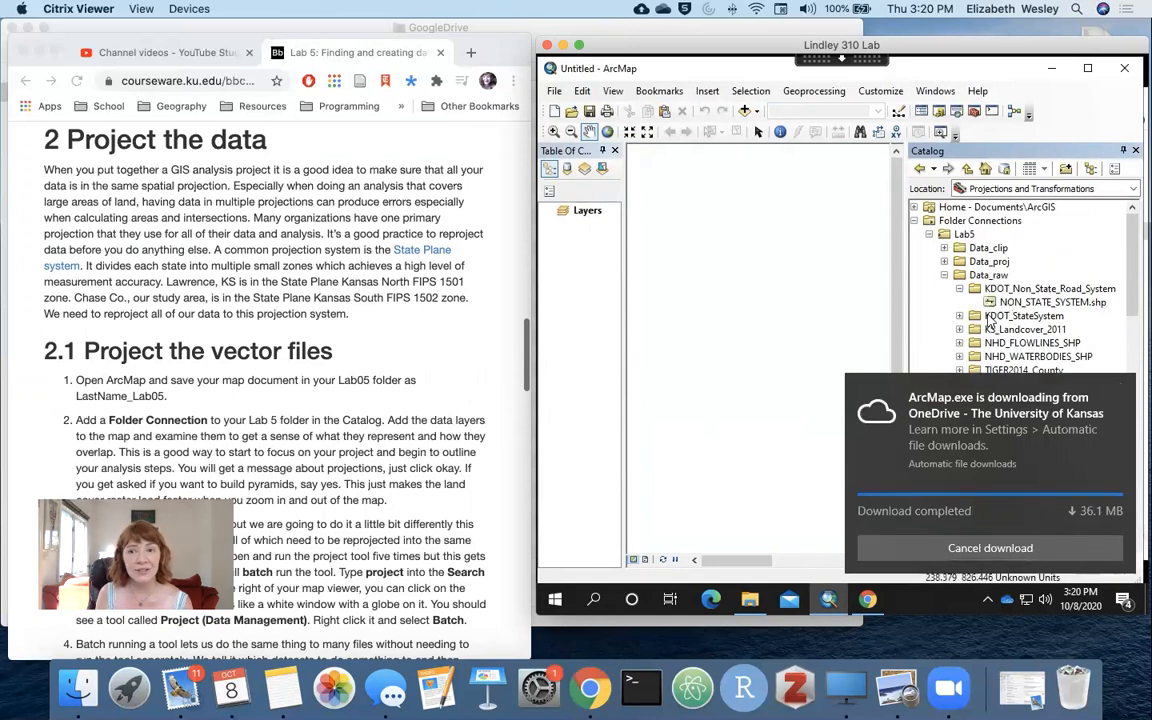
{"action": "left_click_drag", "start_coordinate": [1011, 301], "coordinate": [810, 326]}
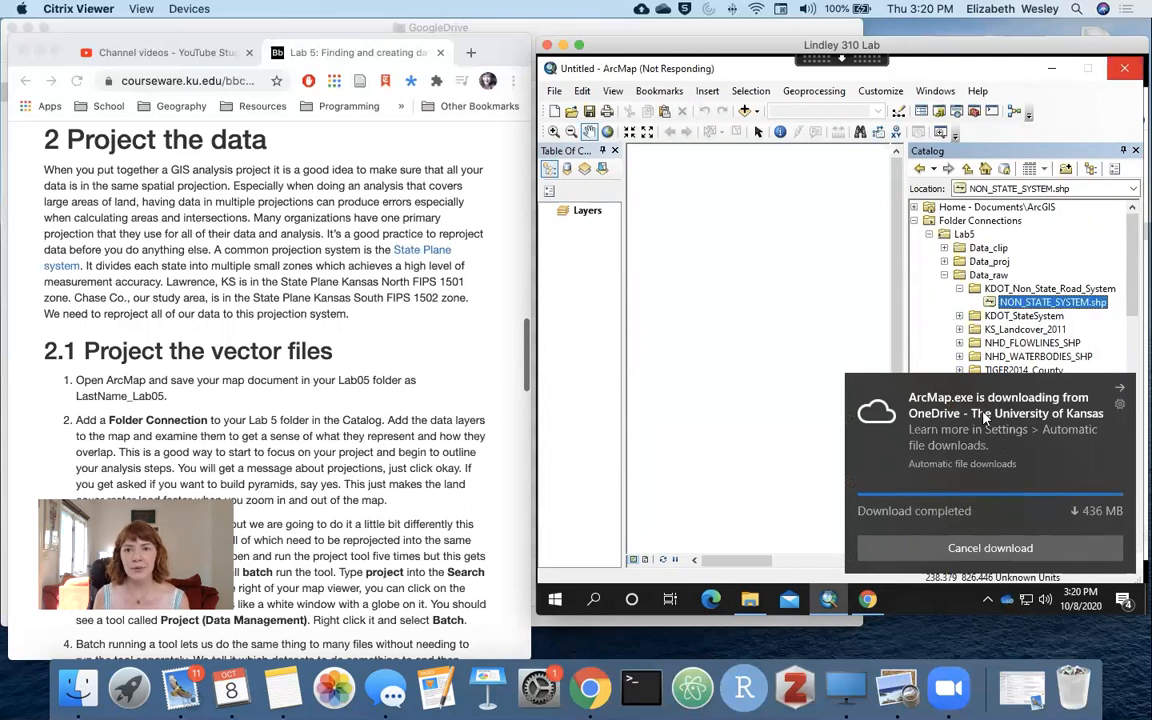
Add KDOT_StateSystem.shp from the KDOT_StateSystem folder in Data_raw to the map and dismiss the coordinate system warning
{"action": "left_click", "coordinate": [959, 316]}
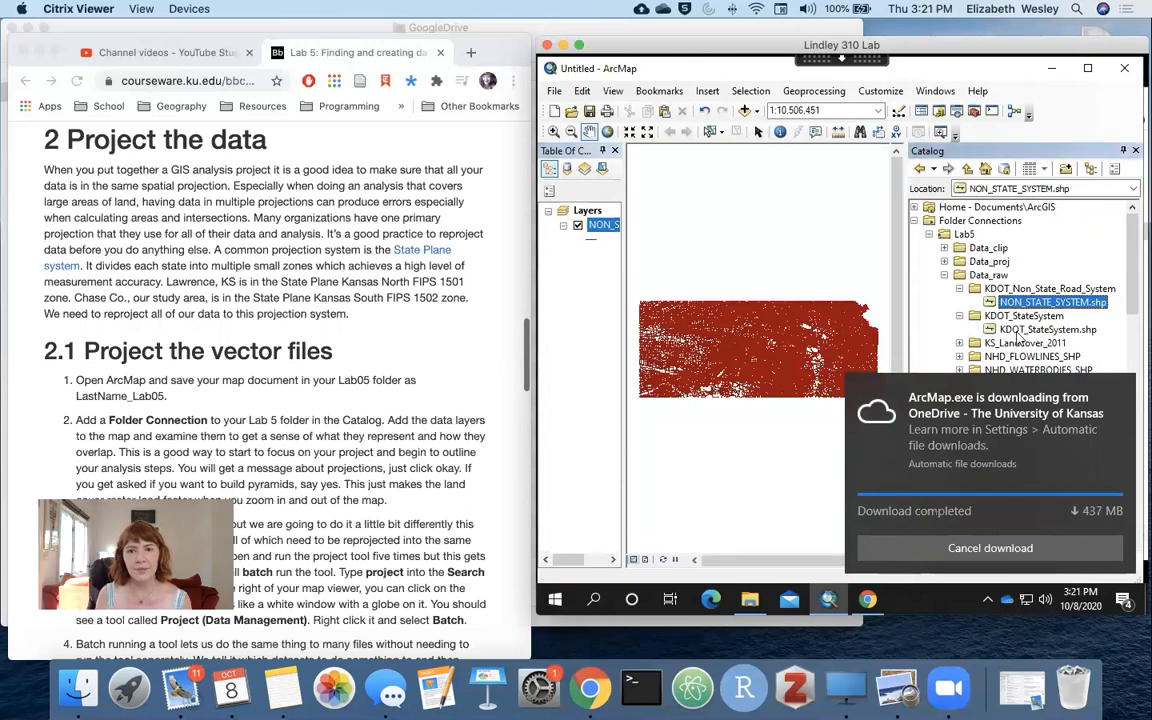
{"action": "left_click_drag", "start_coordinate": [1041, 331], "coordinate": [742, 340]}
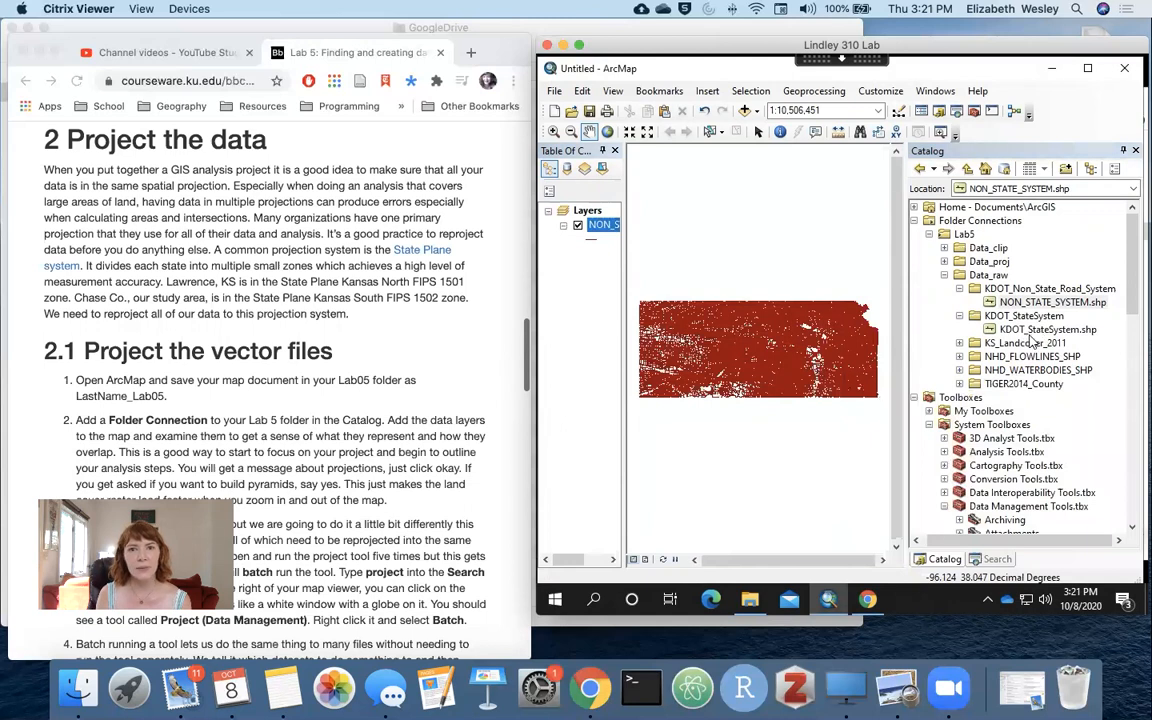
{"action": "left_click_drag", "start_coordinate": [1041, 330], "coordinate": [812, 358]}
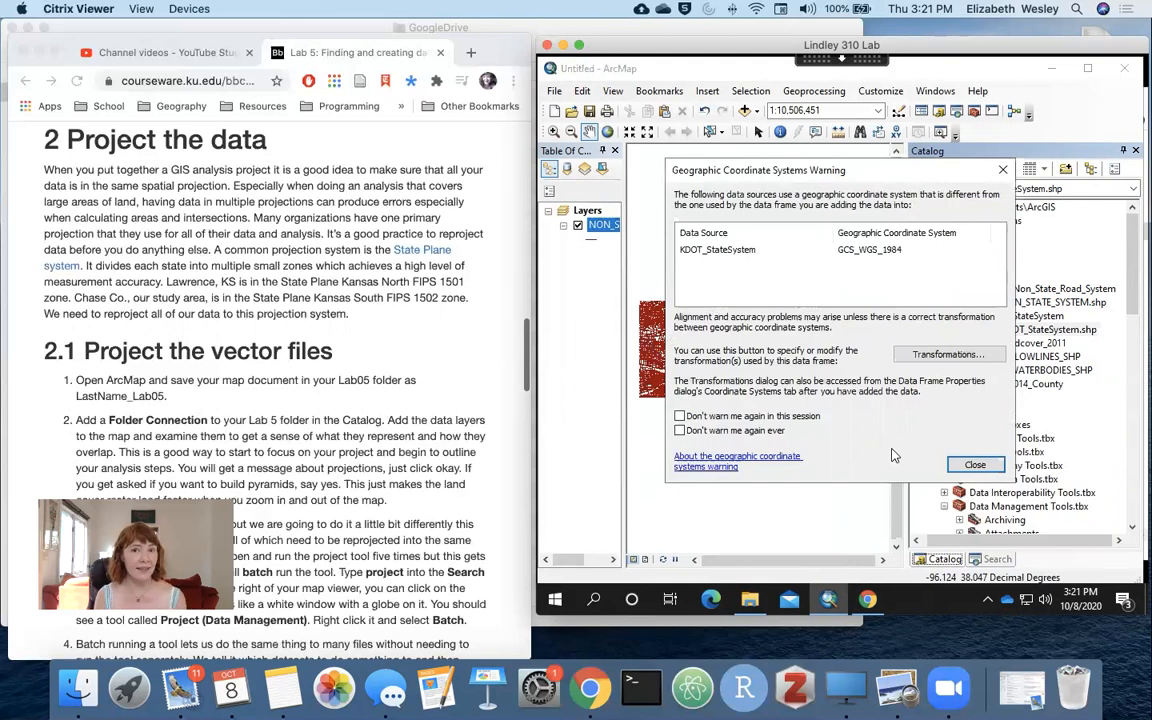
{"action": "left_click", "coordinate": [985, 466]}
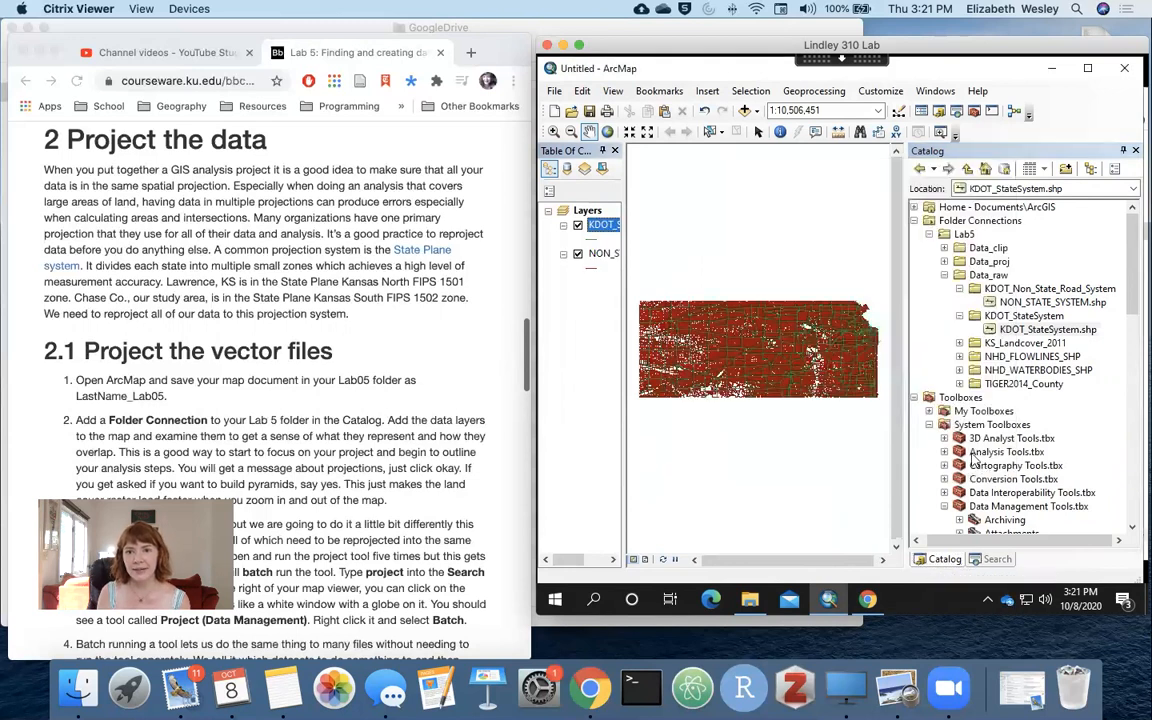
Open the Project (Data Management) tool in batch mode from the "project" search results
{"action": "left_click", "coordinate": [994, 559]}
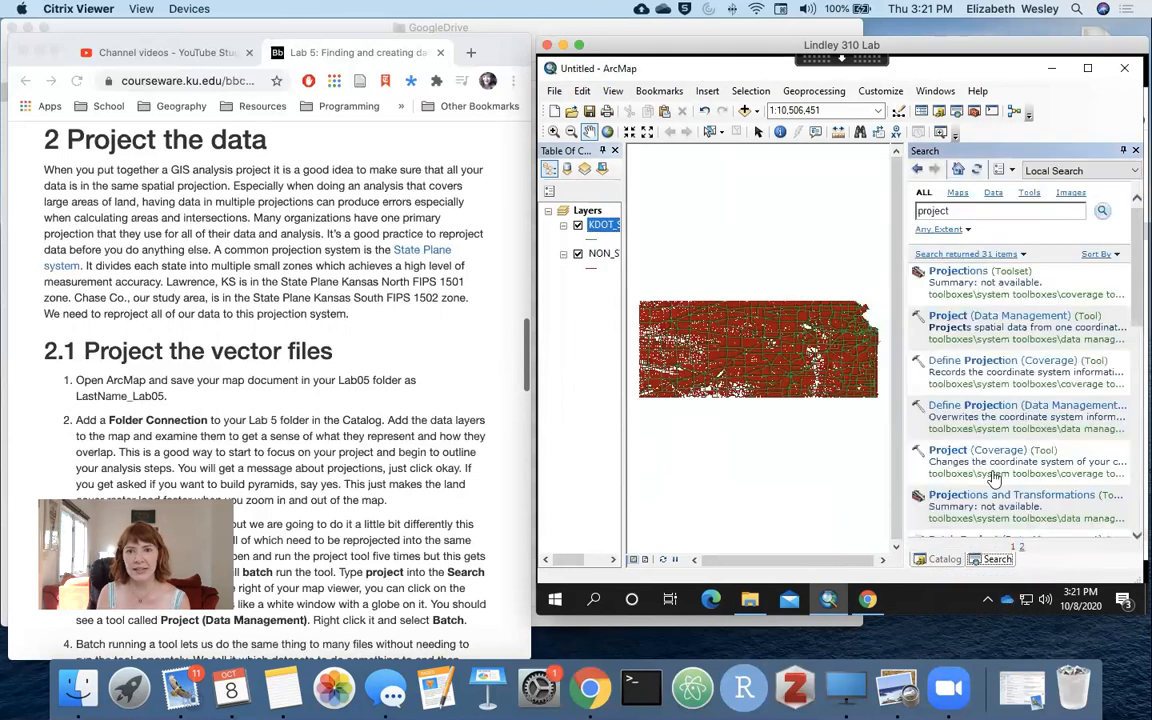
{"action": "right_click", "coordinate": [980, 322]}
{"action": "left_click", "coordinate": [946, 322]}
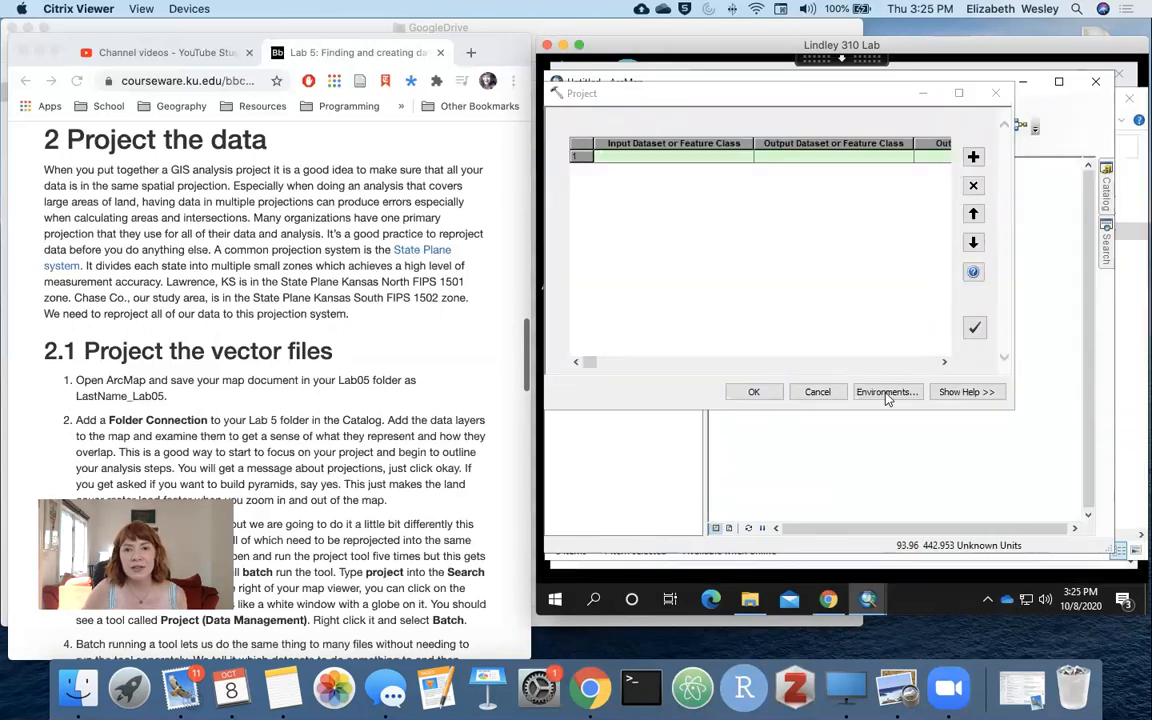
In the Project tool's environment settings, set the Current Workspace to the Data_proj folder inside Lab5
{"action": "left_click", "coordinate": [887, 392]}
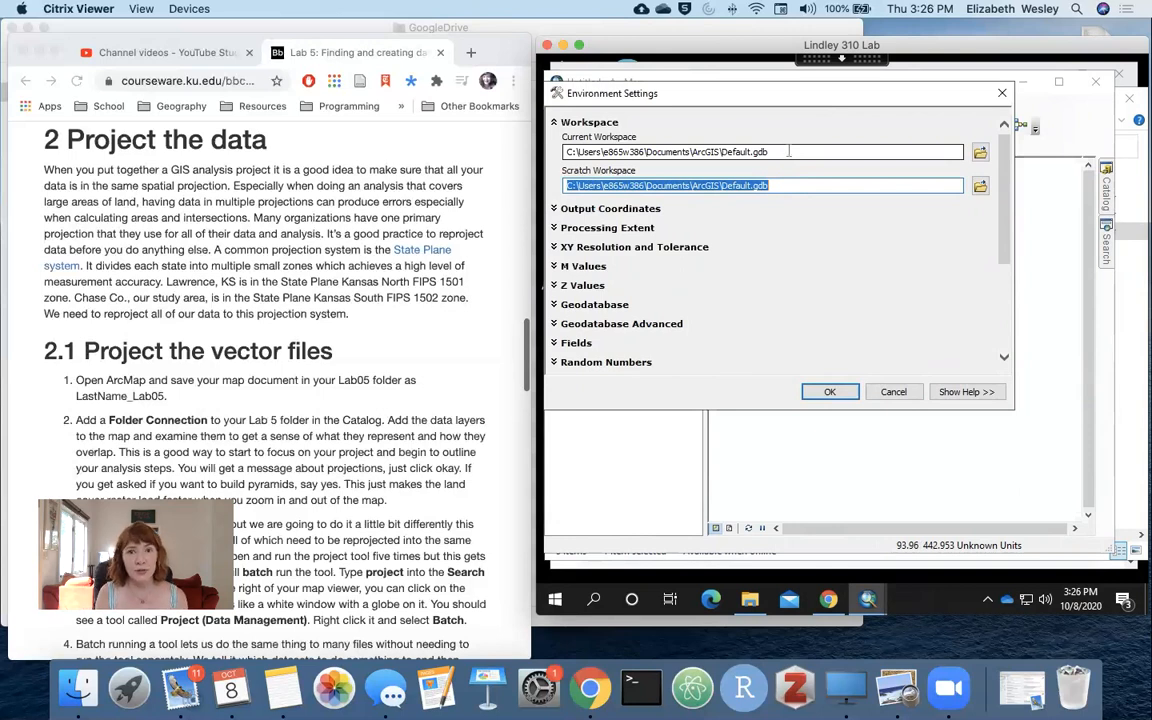
{"action": "scroll", "coordinate": [789, 151], "scroll_direction": "down", "scroll_amount": 1}
{"action": "scroll", "coordinate": [802, 157], "scroll_direction": "up", "scroll_amount": 1}
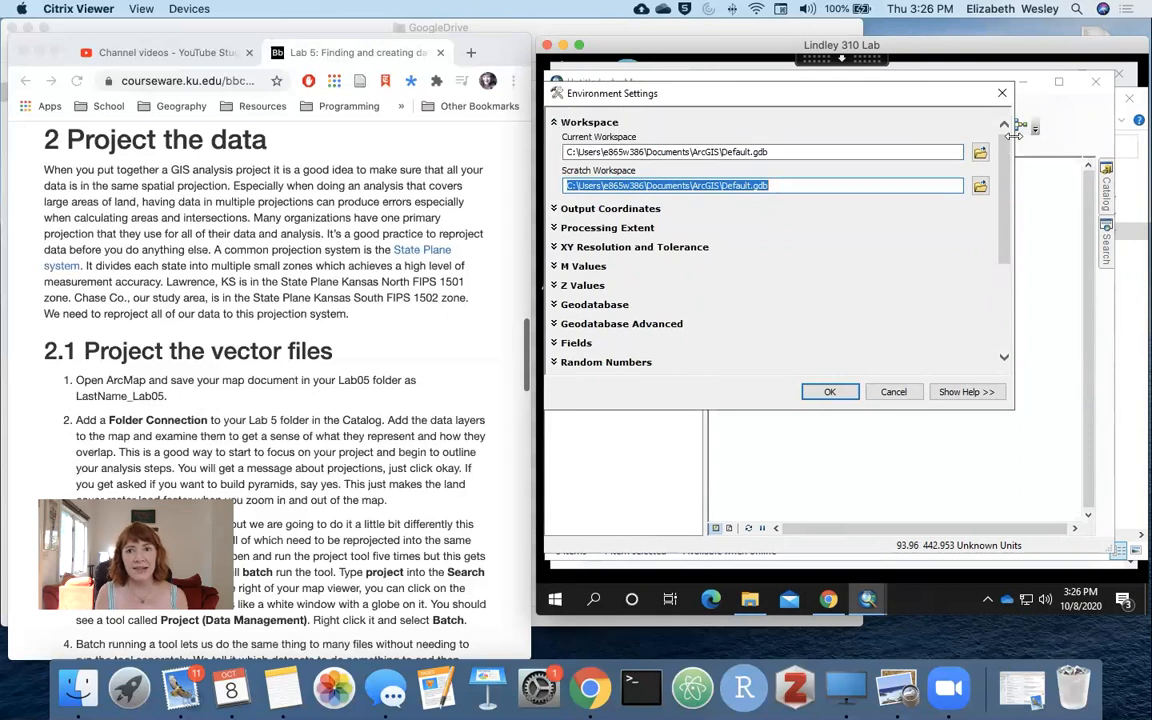
{"action": "left_click", "coordinate": [767, 178]}
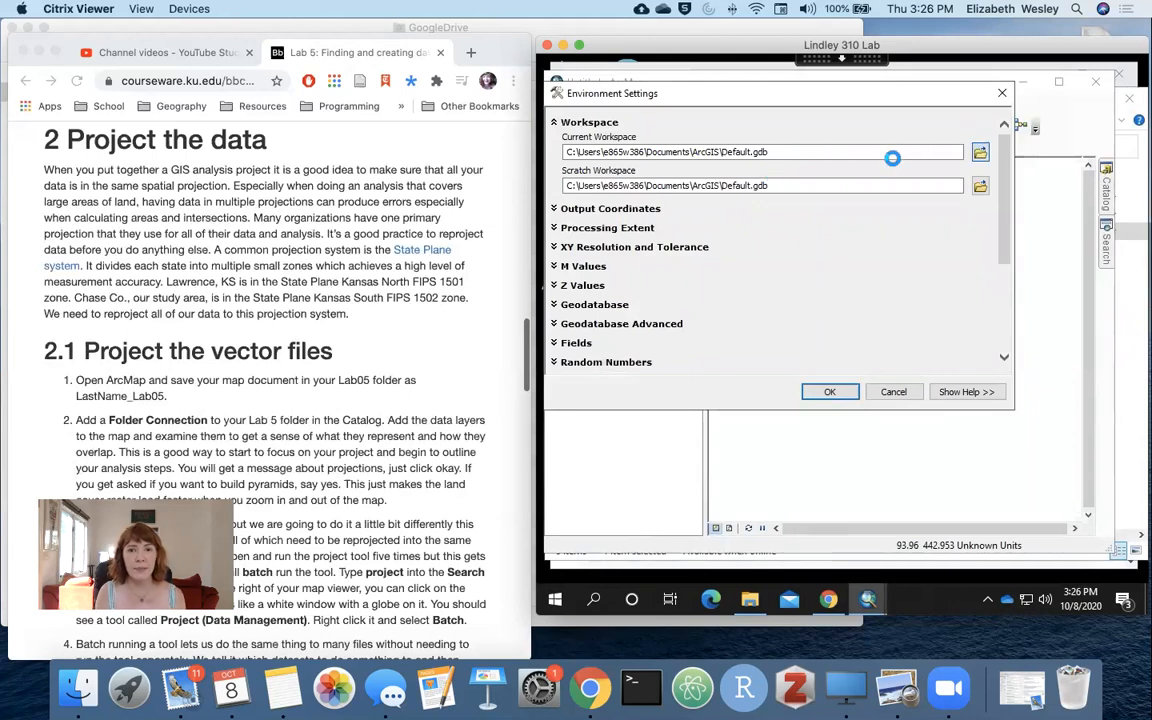
{"action": "left_click", "coordinate": [980, 152]}
{"action": "left_click", "coordinate": [712, 150]}
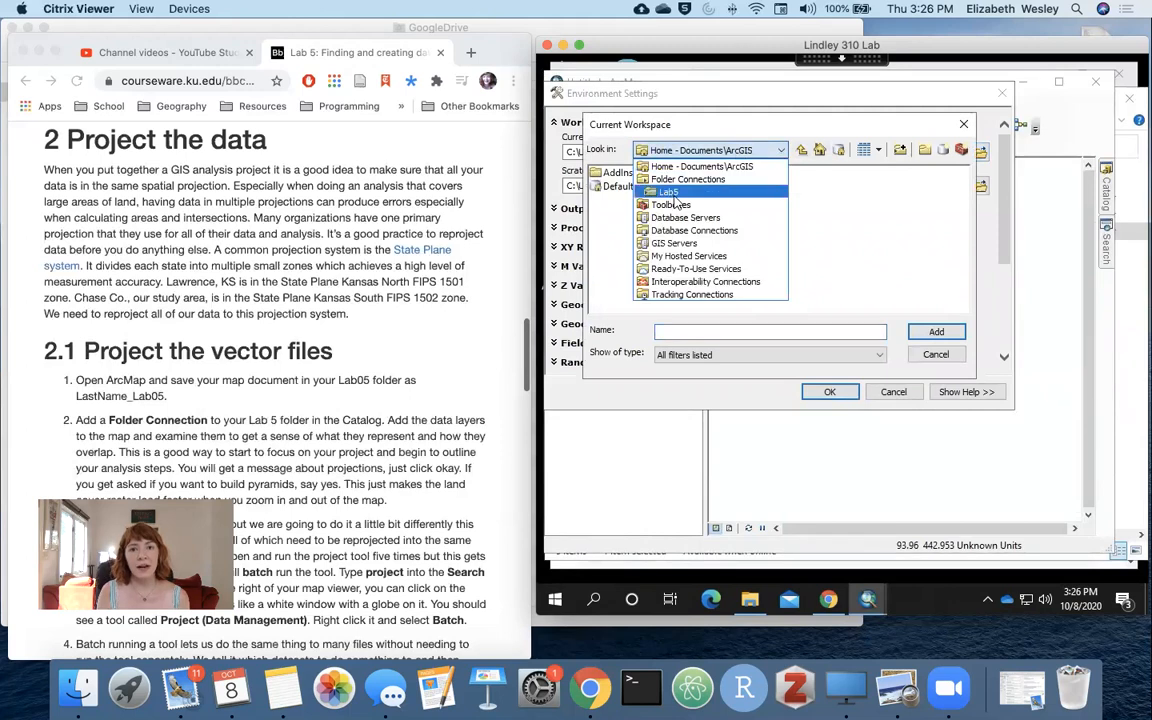
{"action": "left_click", "coordinate": [670, 192]}
{"action": "left_click", "coordinate": [626, 187]}
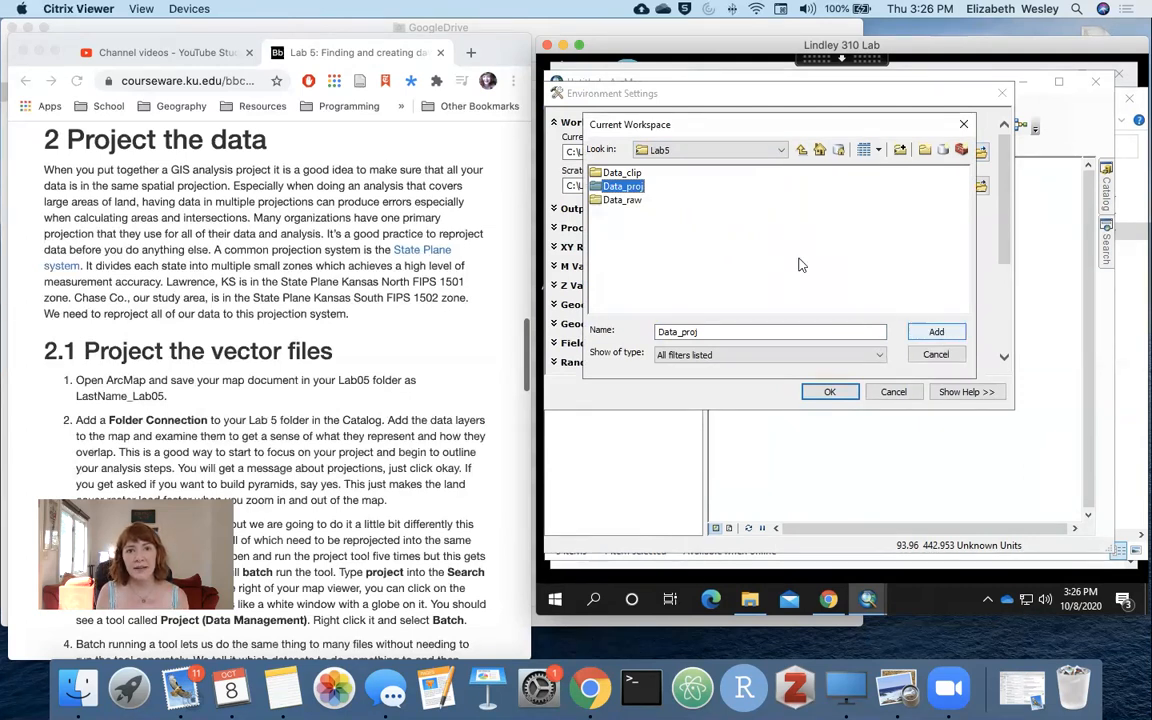
{"action": "left_click", "coordinate": [948, 337]}
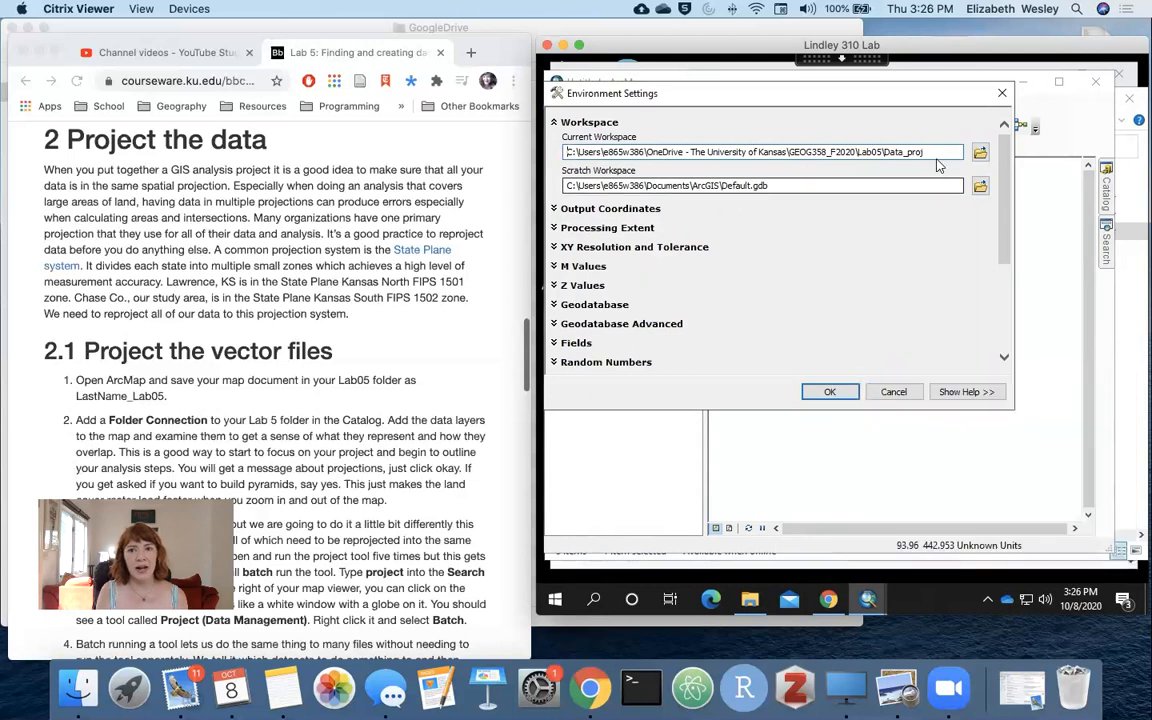
Copy the Current Workspace path into the Scratch Workspace and accept the environment settings
{"action": "left_click_drag", "start_coordinate": [930, 152], "coordinate": [562, 156]}
{"action": "key", "text": "ctrl+c"}
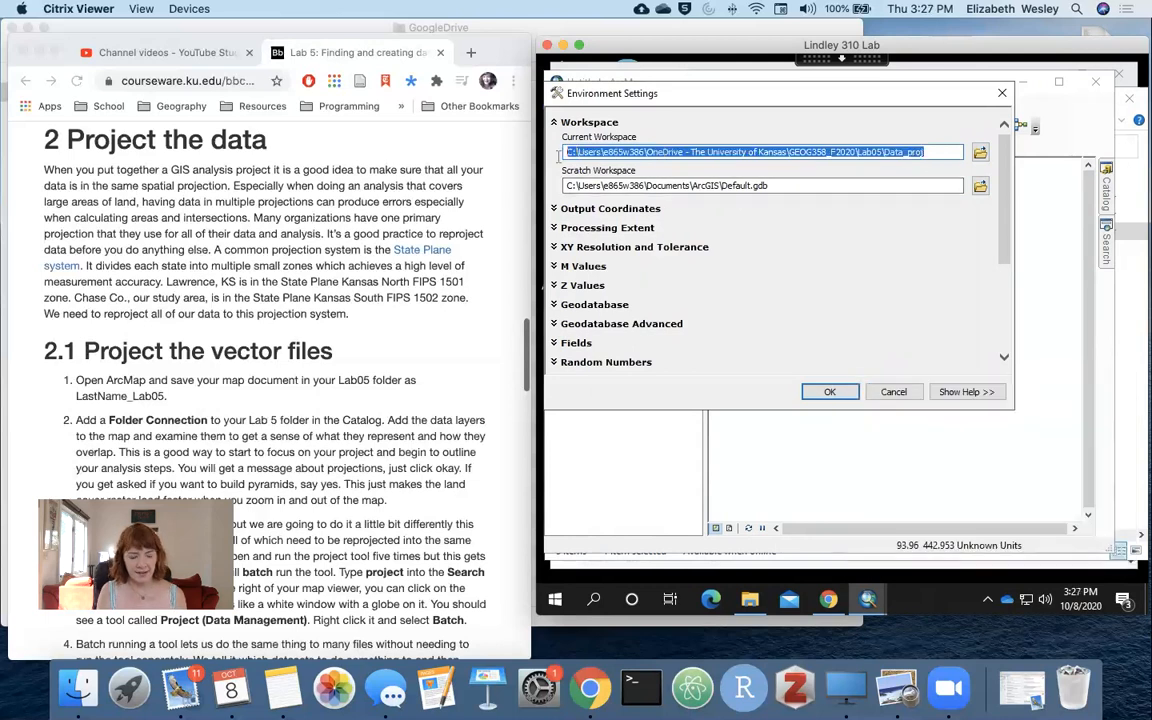
{"action": "left_click_drag", "start_coordinate": [770, 186], "coordinate": [537, 190]}
{"action": "key", "text": "ctrl+v"}
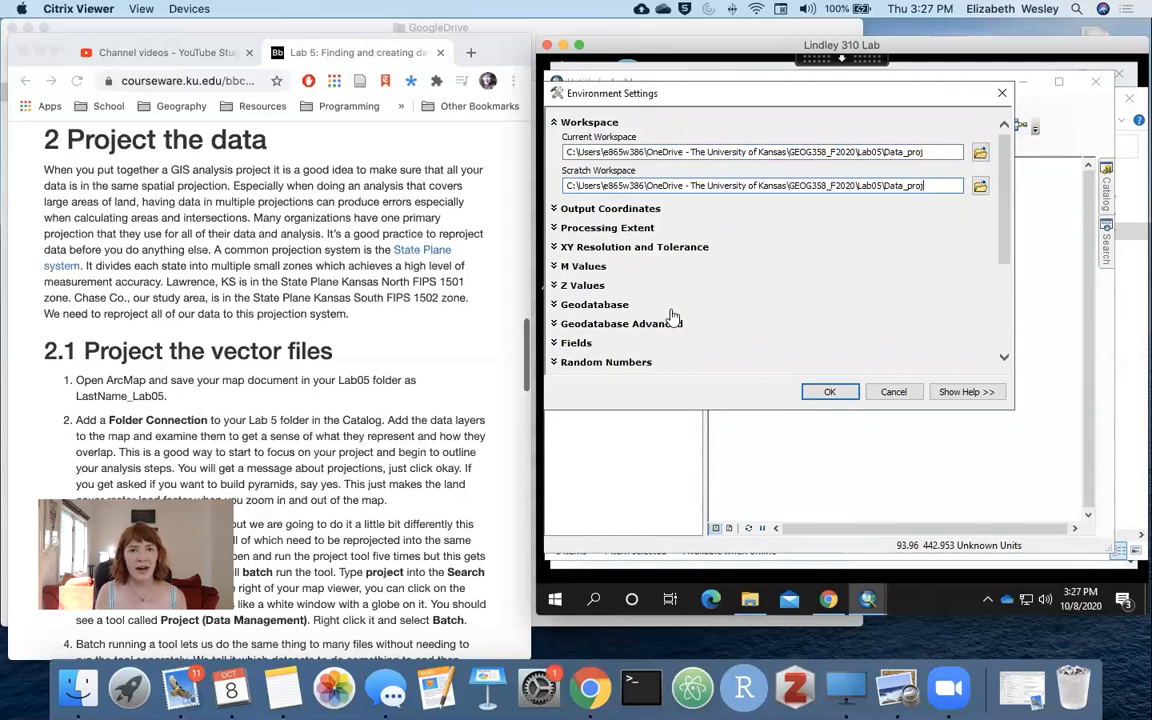
{"action": "left_click", "coordinate": [830, 392]}
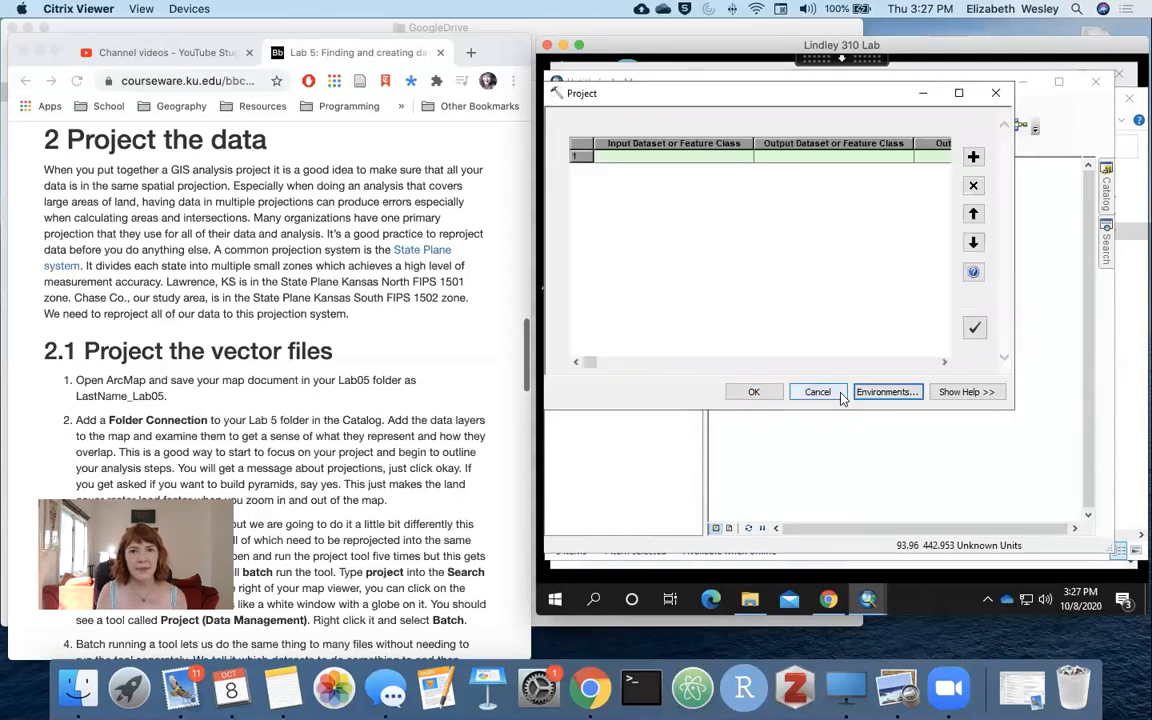
Set the first batch row's input dataset to NON_STATE_SYSTEM.shp from Data_raw's KDOT_Non_State_Road_System folder
{"action": "double_click", "coordinate": [717, 163]}
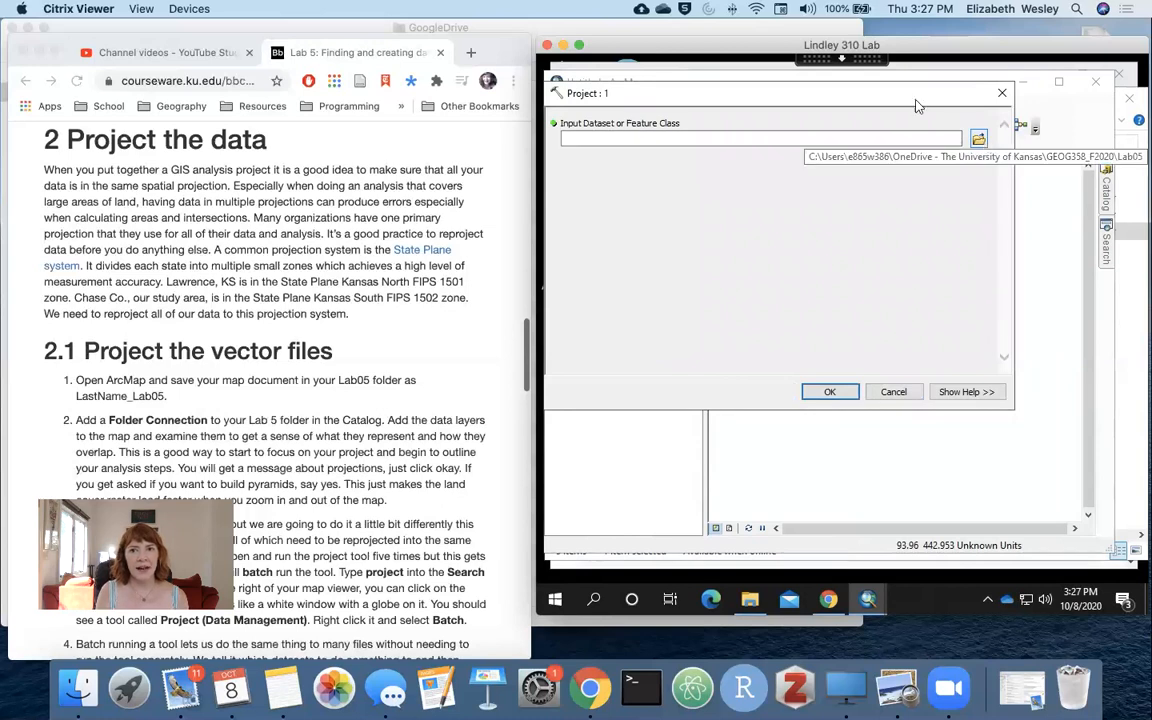
{"action": "left_click_drag", "start_coordinate": [908, 103], "coordinate": [958, 101]}
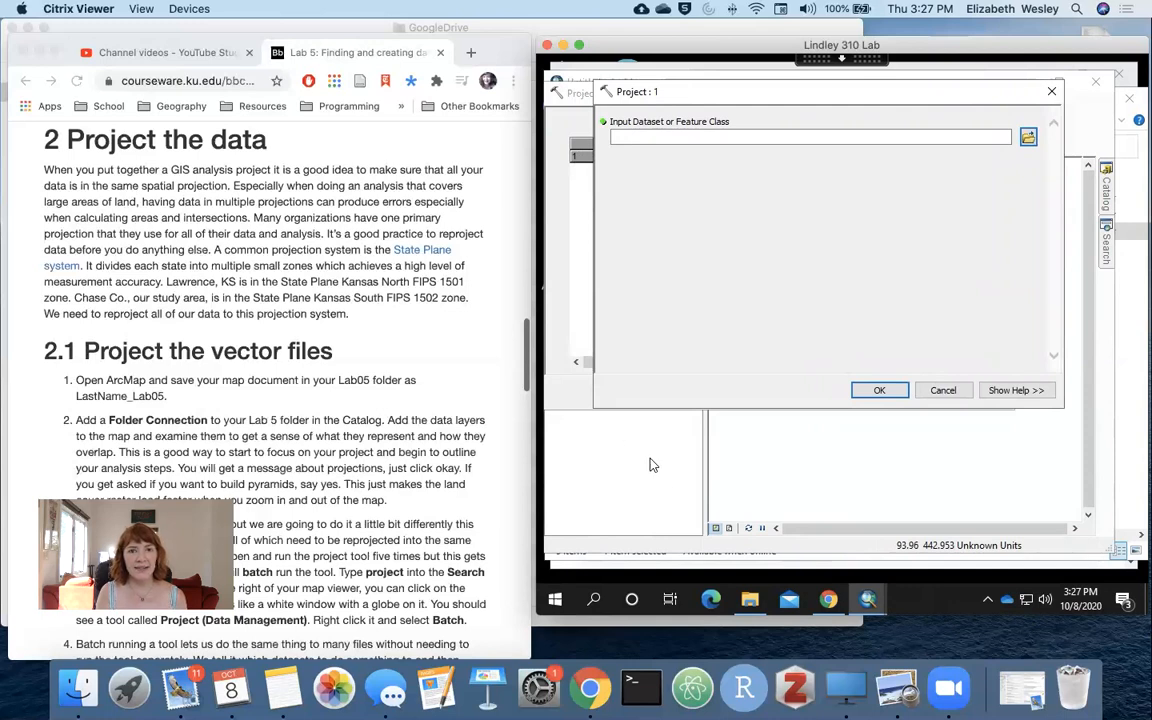
{"action": "left_click", "coordinate": [1029, 138]}
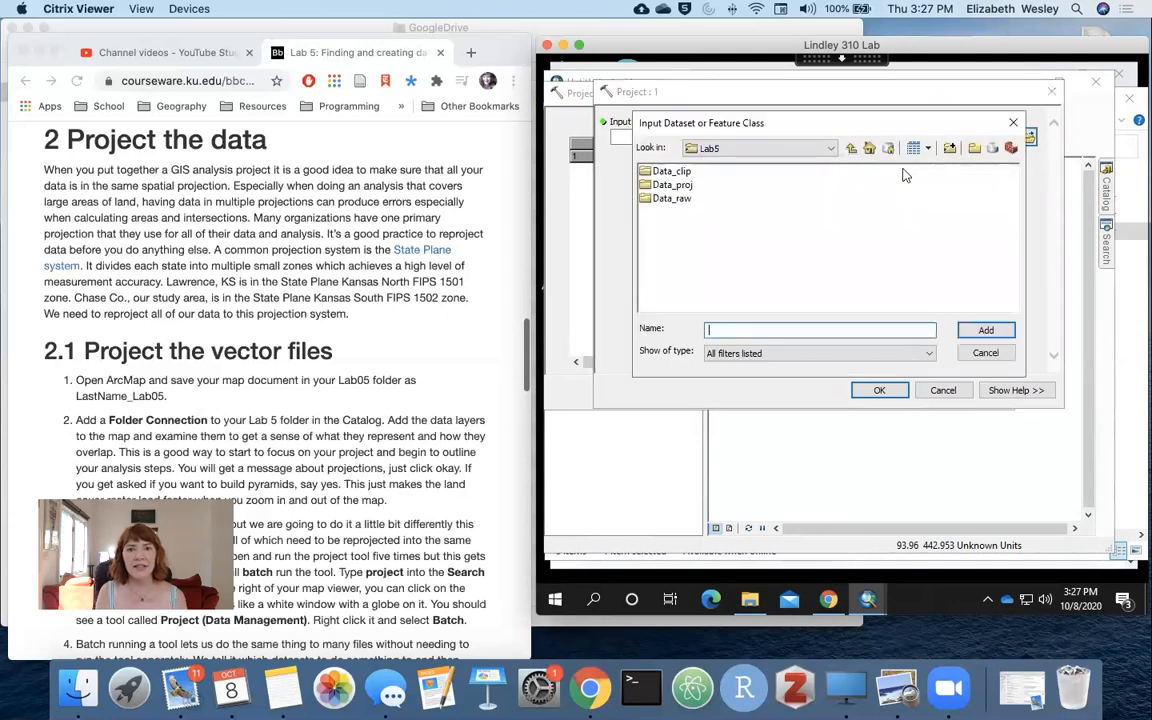
{"action": "double_click", "coordinate": [667, 200]}
{"action": "left_click", "coordinate": [669, 172]}
{"action": "double_click", "coordinate": [669, 172]}
{"action": "left_click", "coordinate": [669, 174]}
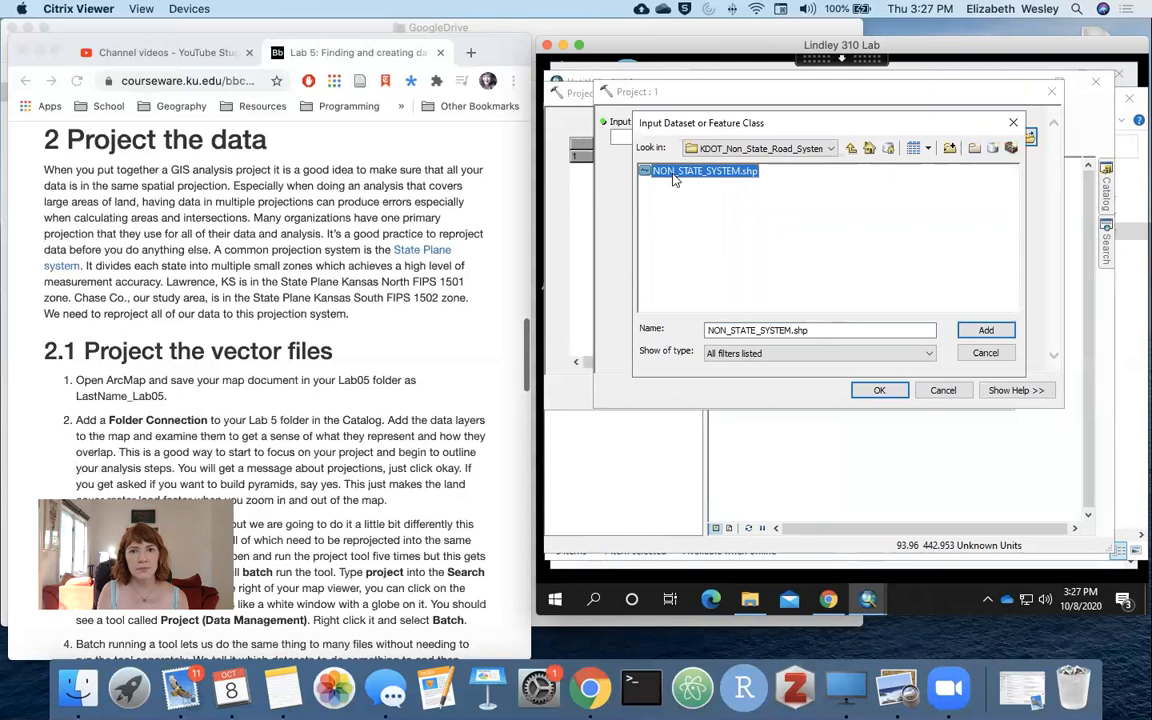
{"action": "left_click", "coordinate": [986, 331]}
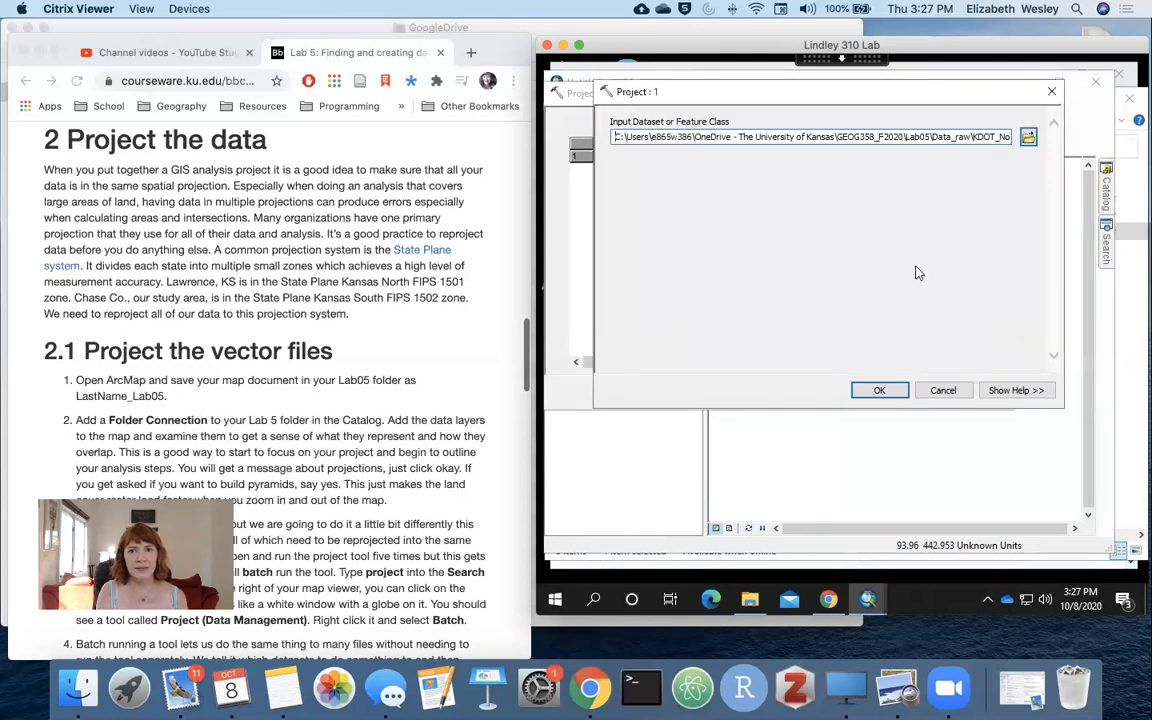
{"action": "left_click", "coordinate": [879, 390]}
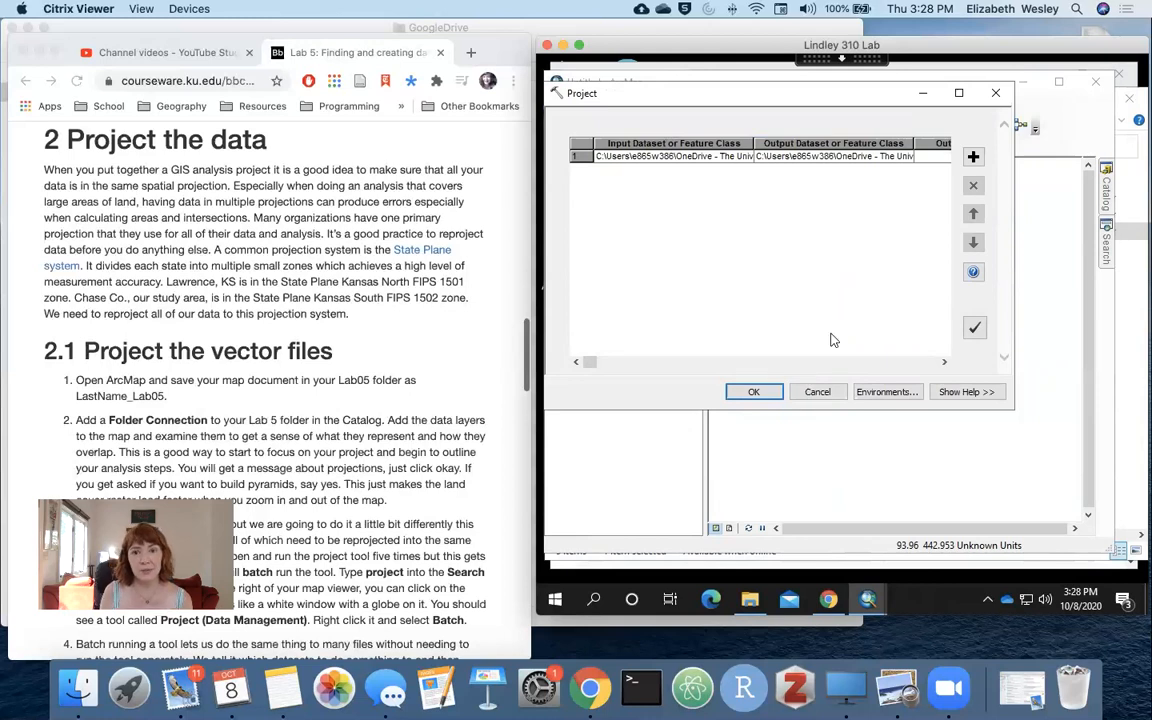
Inspect the full output dataset path and file name assigned to the first batch row
{"action": "left_click", "coordinate": [944, 363]}
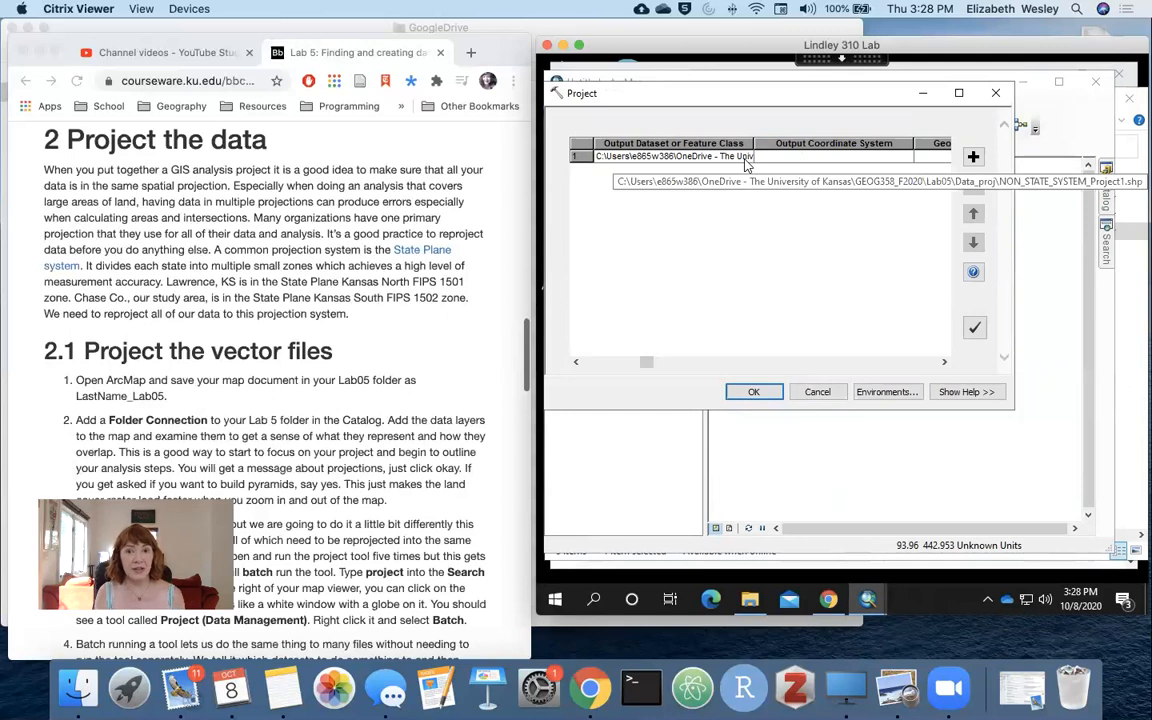
{"action": "right_click", "coordinate": [683, 162]}
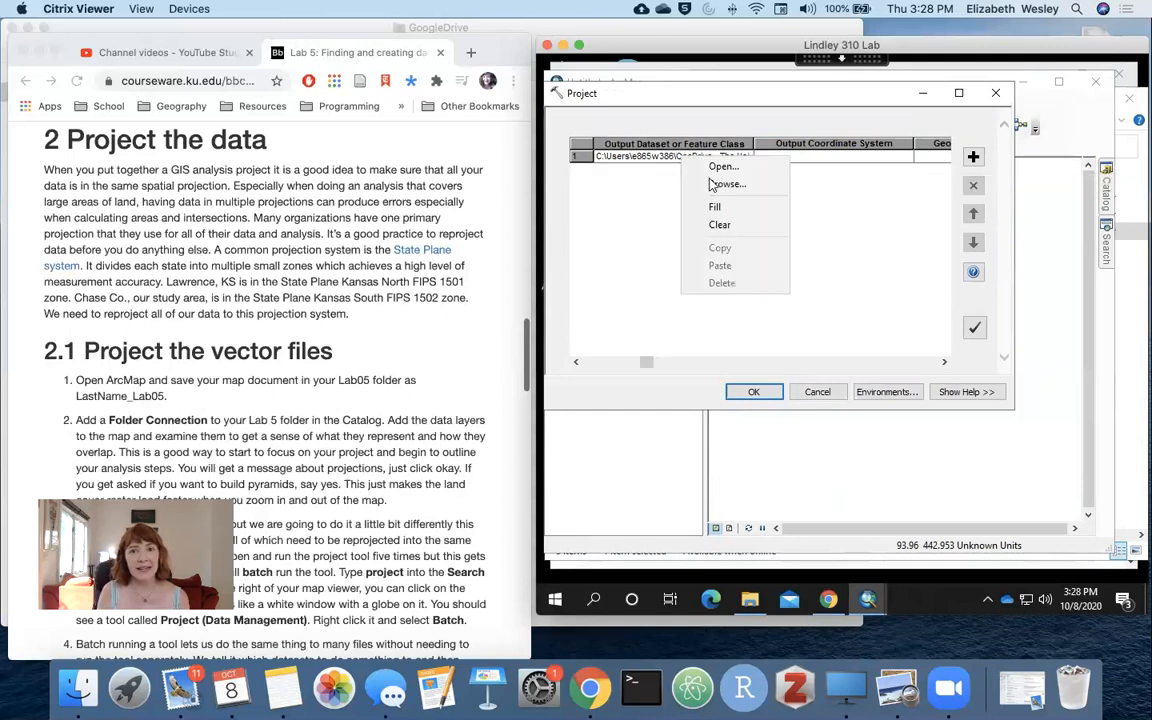
{"action": "left_click", "coordinate": [712, 166]}
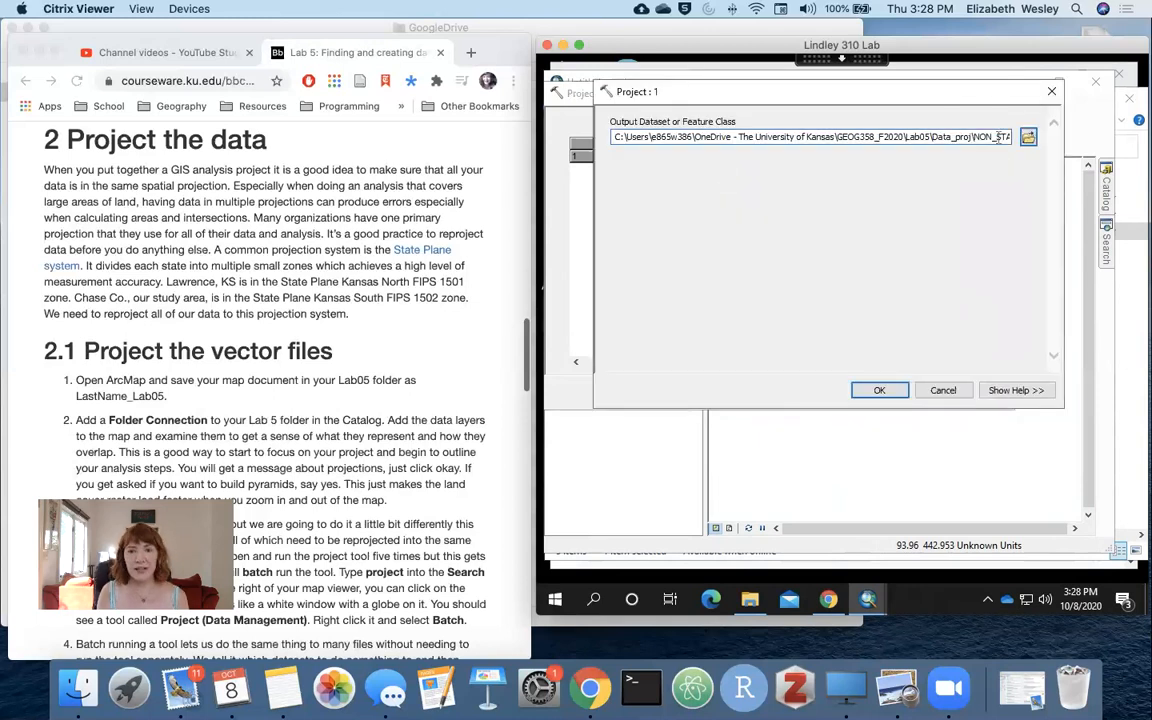
{"action": "left_click", "coordinate": [1003, 137]}
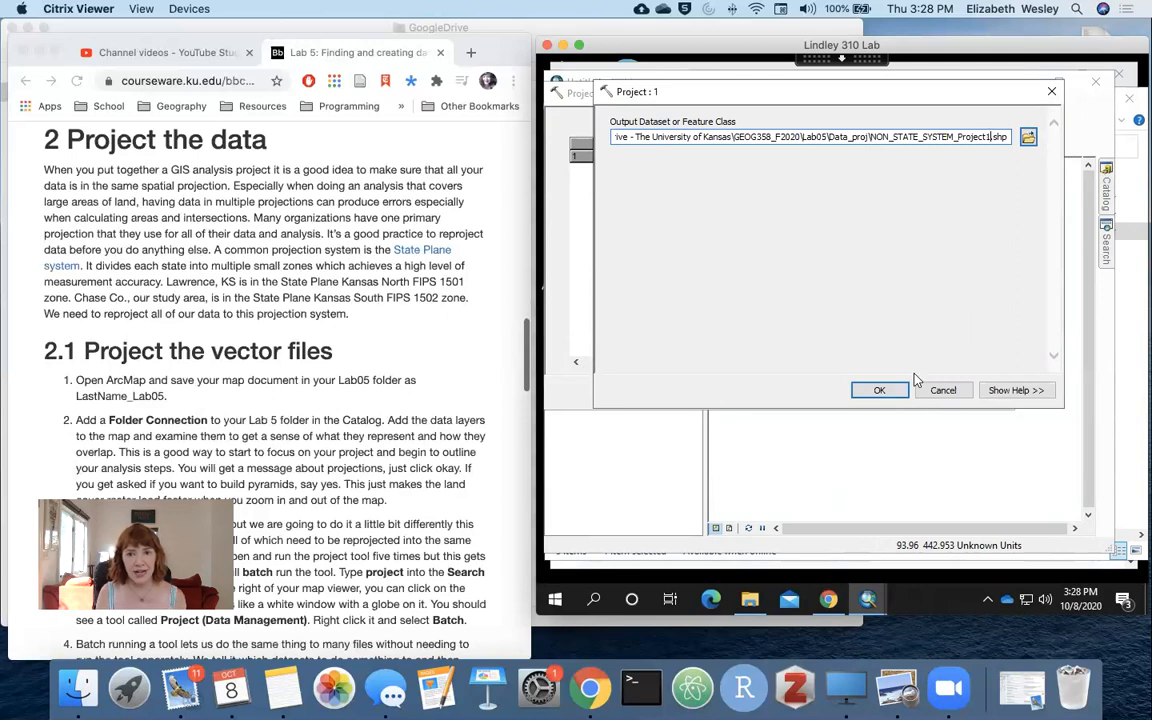
{"action": "left_click", "coordinate": [877, 390]}
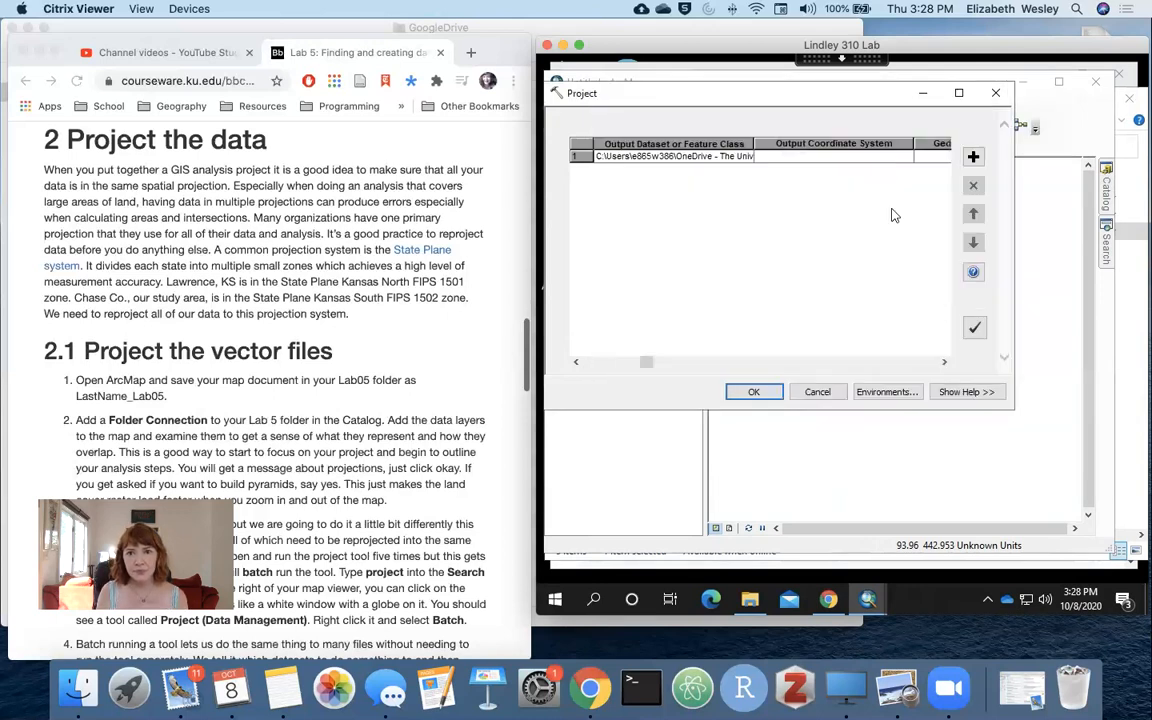
For the first batch row's output coordinate system, select NAD 1983 (2011) StatePlane Kansas South FIPS 1502 (Meters) from the State Plane NAD 1983 (2011) (Meters) group
{"action": "left_click", "coordinate": [855, 158]}
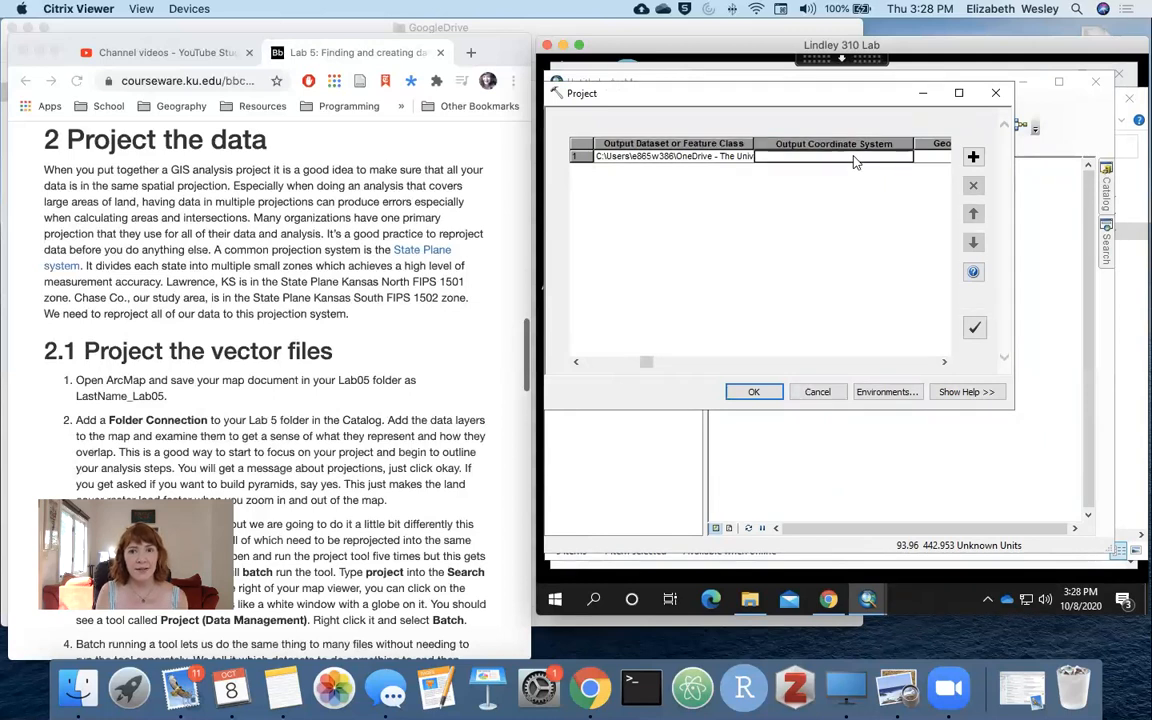
{"action": "double_click", "coordinate": [855, 158]}
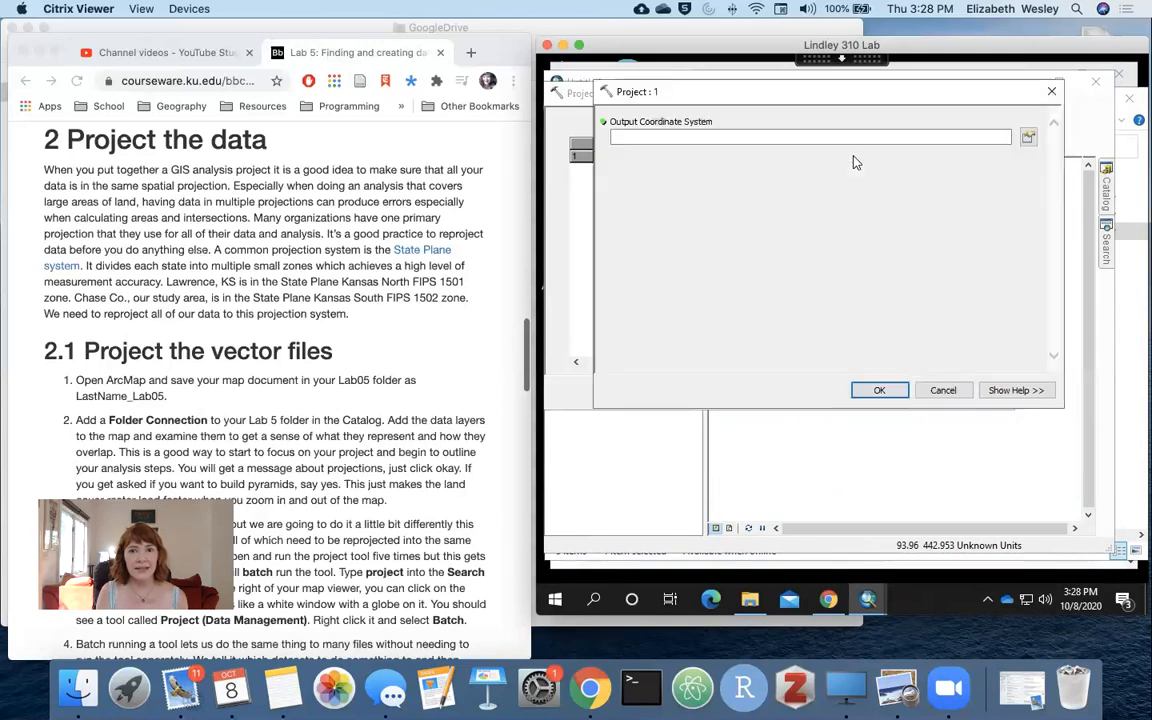
{"action": "left_click", "coordinate": [1028, 137]}
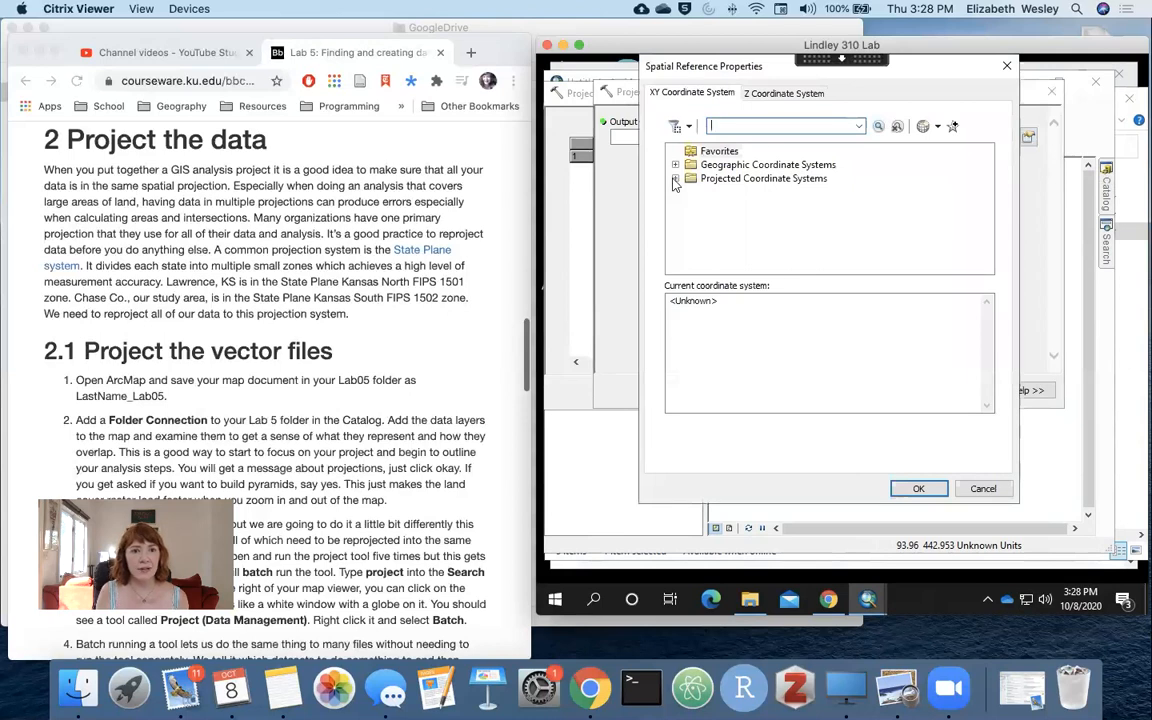
{"action": "scroll", "coordinate": [424, 297], "scroll_direction": "down", "scroll_amount": 8}
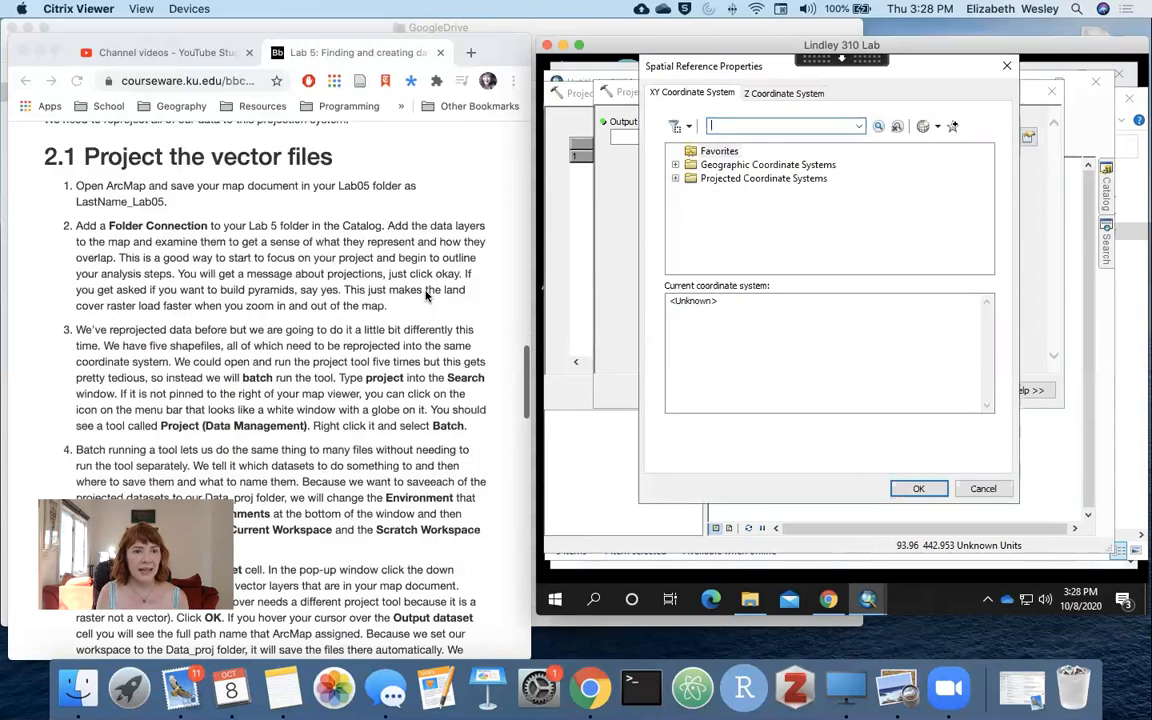
{"action": "scroll", "coordinate": [424, 297], "scroll_direction": "down", "scroll_amount": 7}
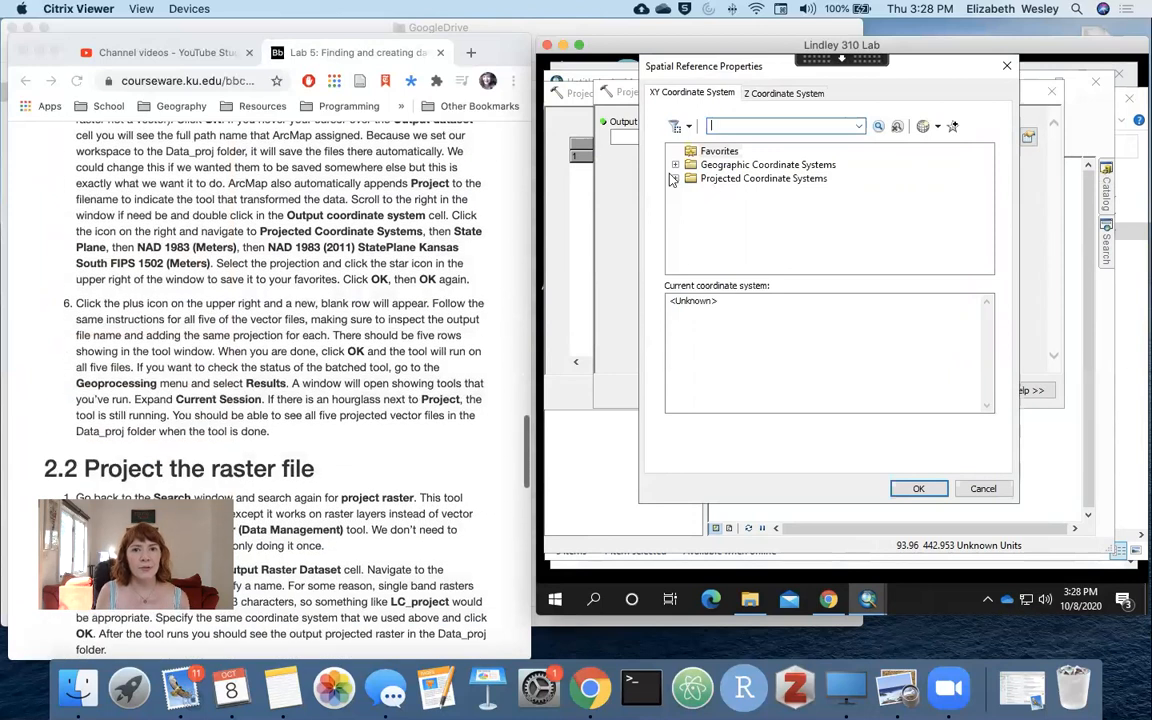
{"action": "left_click", "coordinate": [676, 179]}
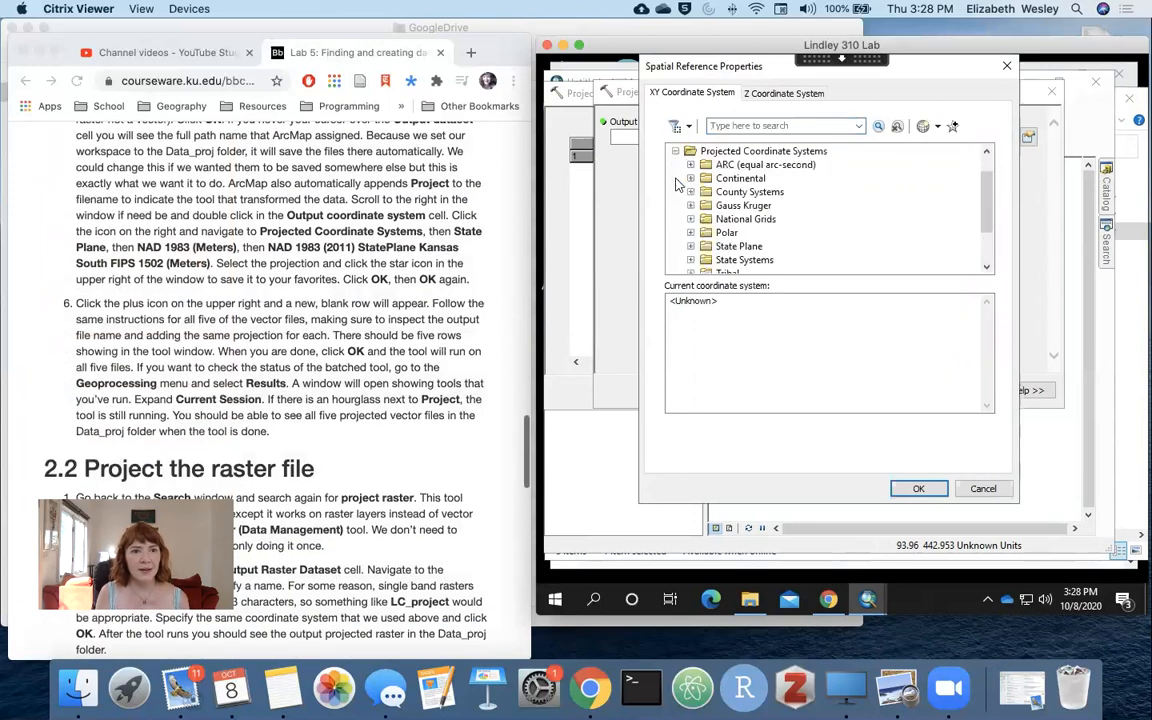
{"action": "left_click", "coordinate": [690, 247]}
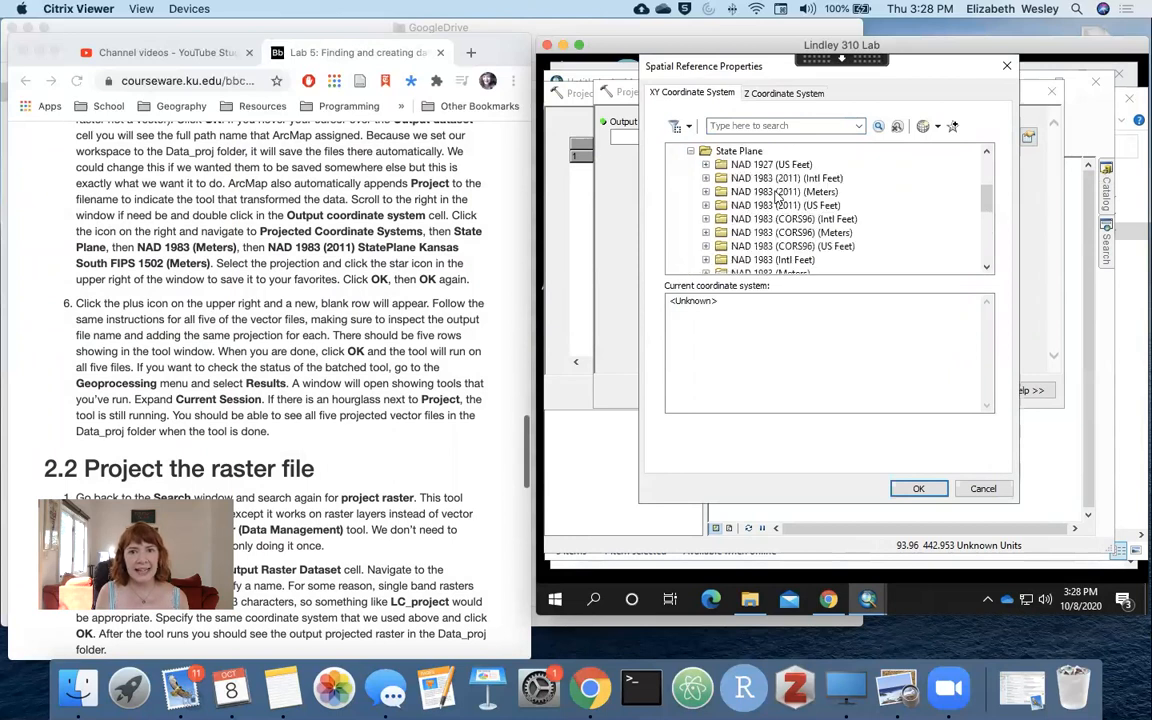
{"action": "left_click", "coordinate": [706, 192]}
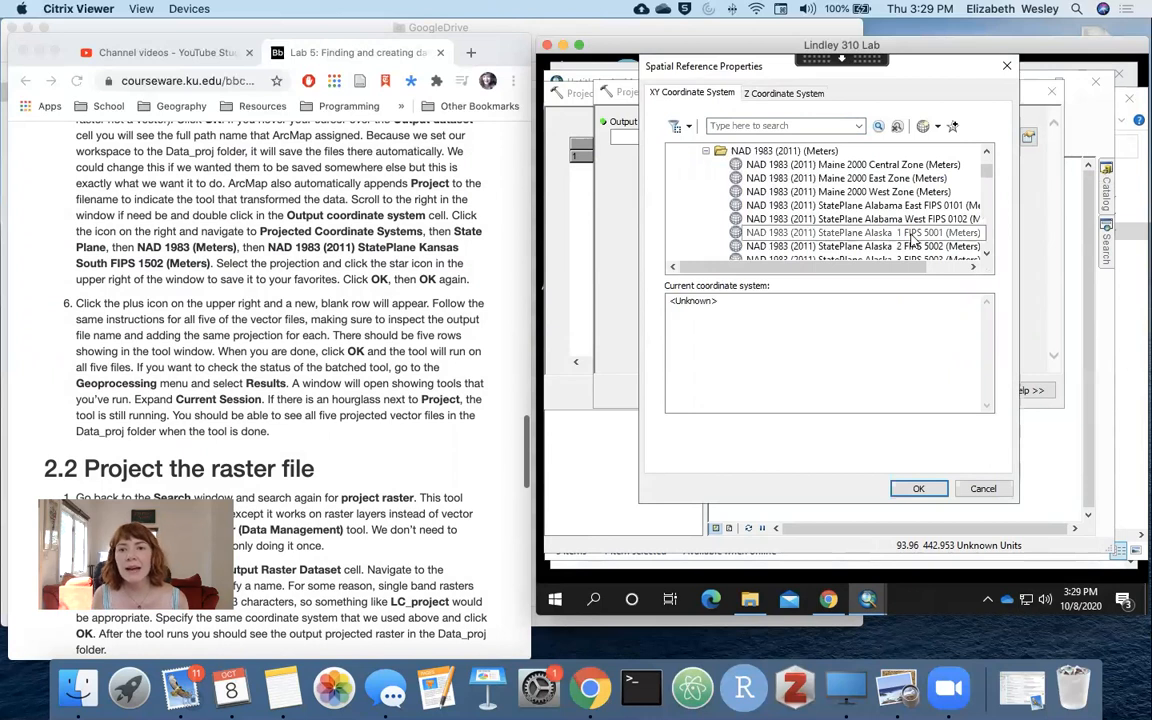
{"action": "left_click_drag", "start_coordinate": [987, 257], "coordinate": [987, 257]}
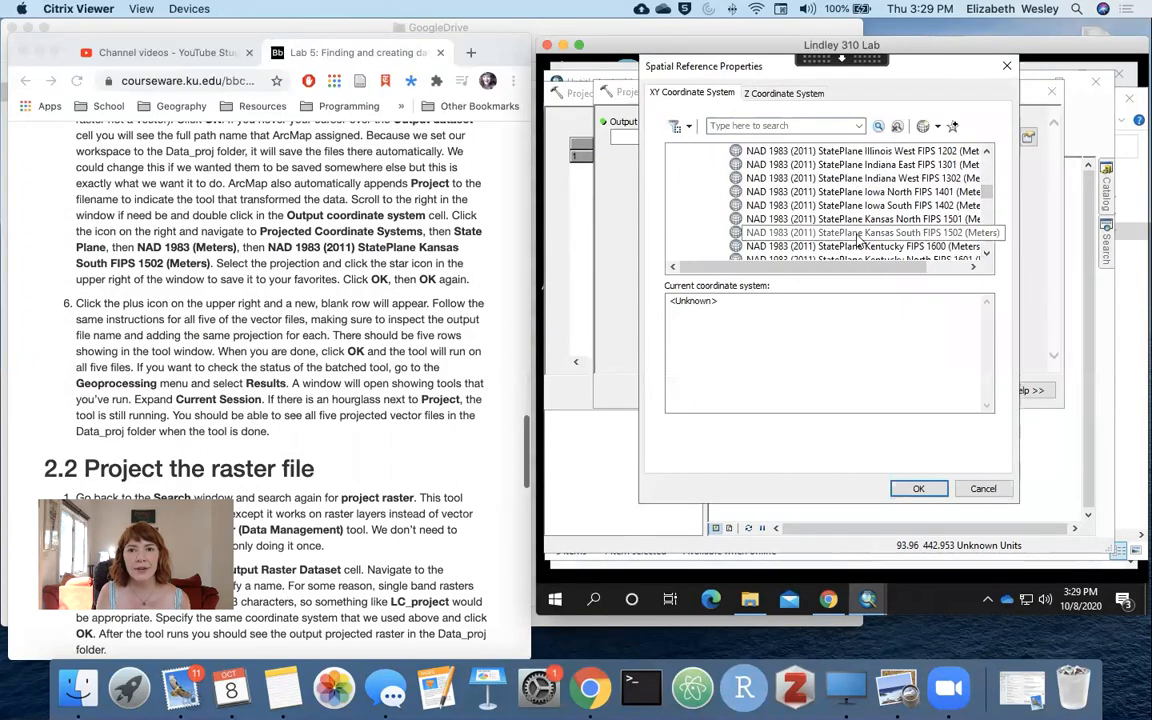
{"action": "left_click", "coordinate": [857, 238]}
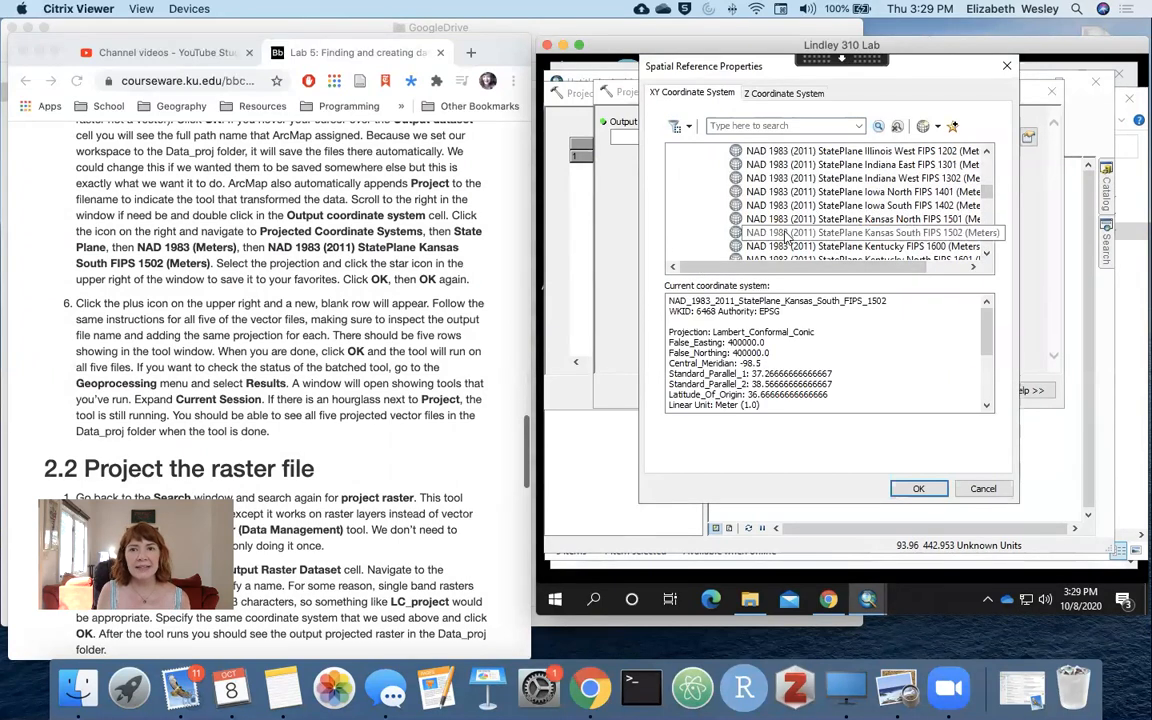
Save the selected Kansas South projection to the favorites and accept it as the first row's output coordinate system
{"action": "left_click", "coordinate": [954, 129]}
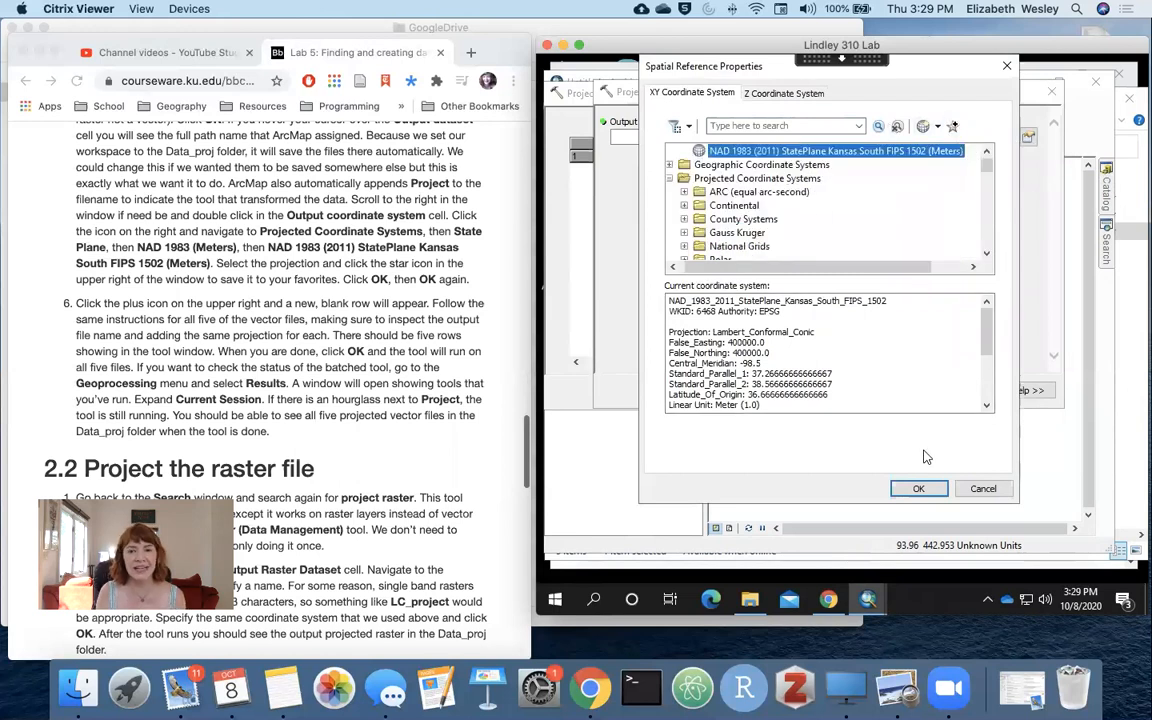
{"action": "left_click", "coordinate": [919, 489]}
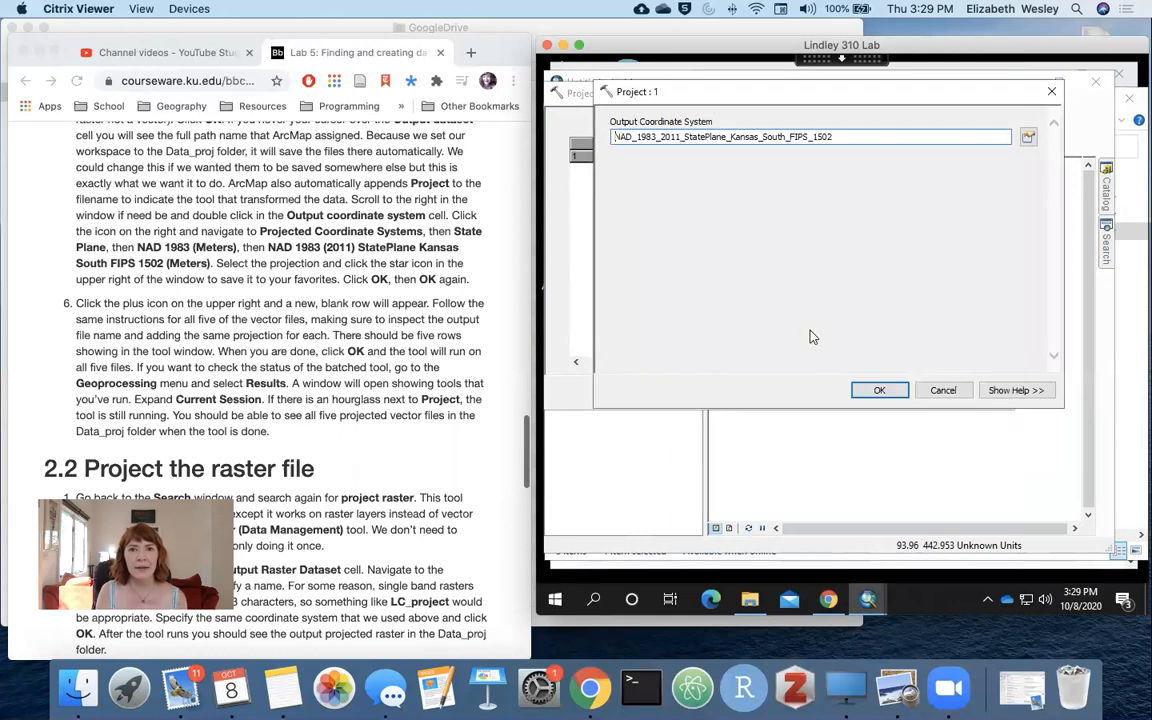
{"action": "left_click", "coordinate": [869, 391]}
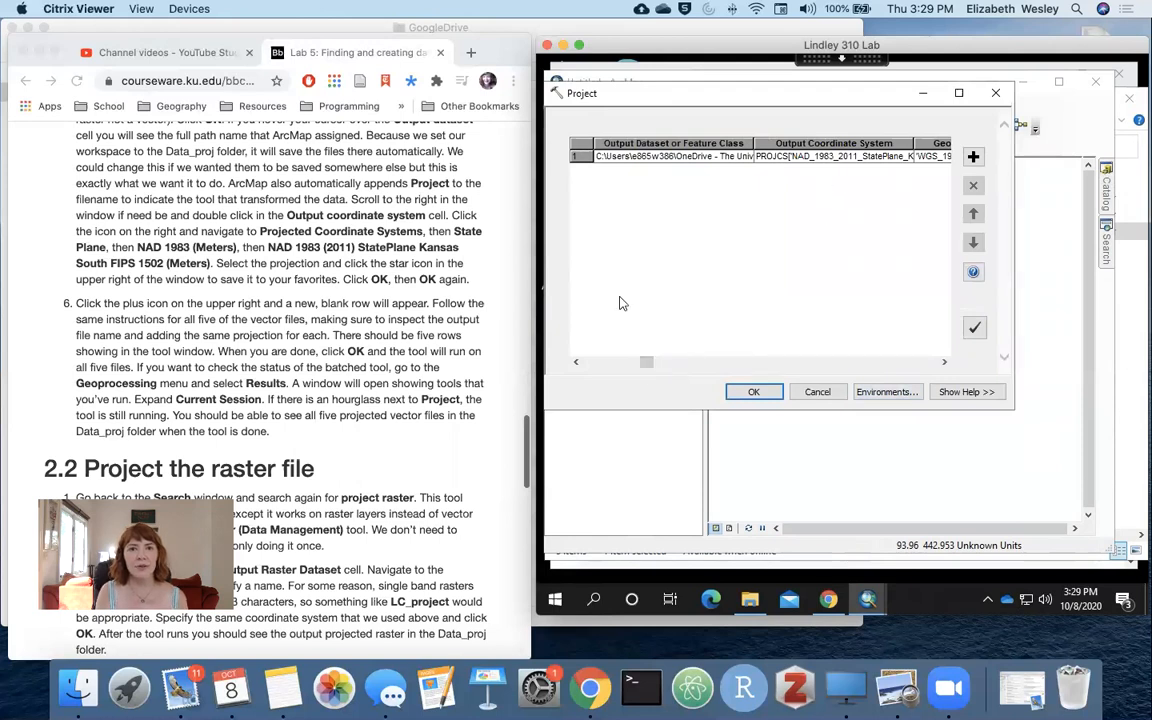
Add a second batch row and set its input dataset to KDOT_StateSystem.shp from the KDOT_StateSystem folder
{"action": "left_click", "coordinate": [577, 364]}
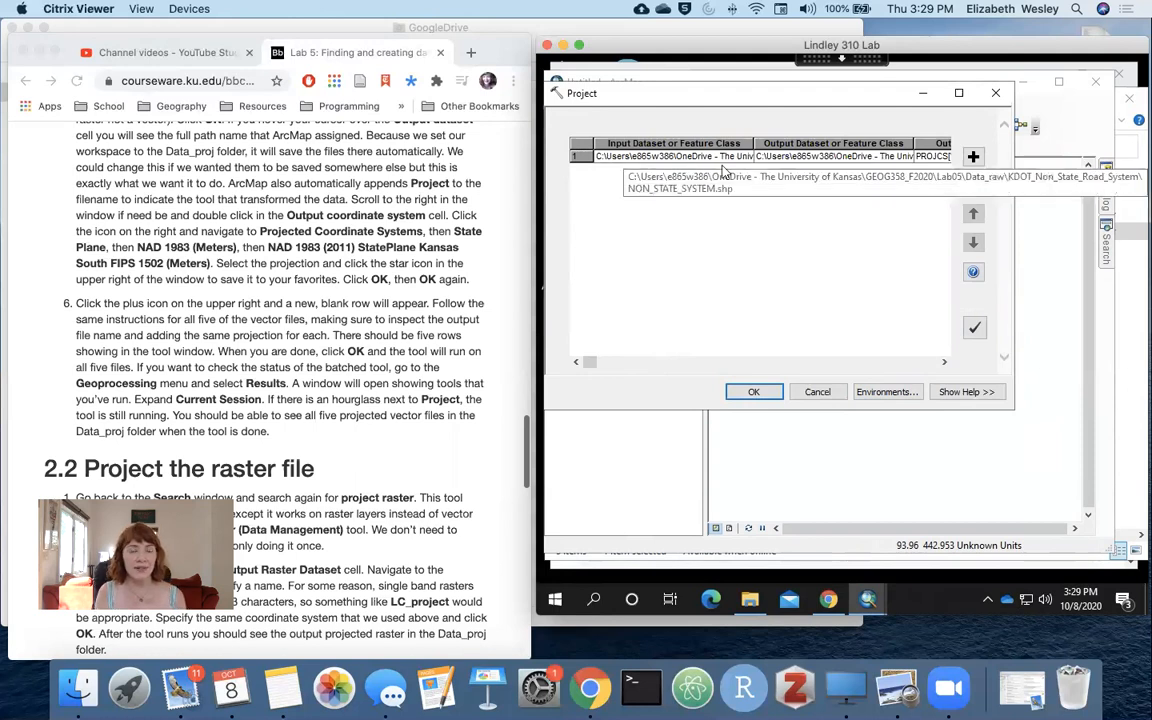
{"action": "left_click", "coordinate": [974, 157]}
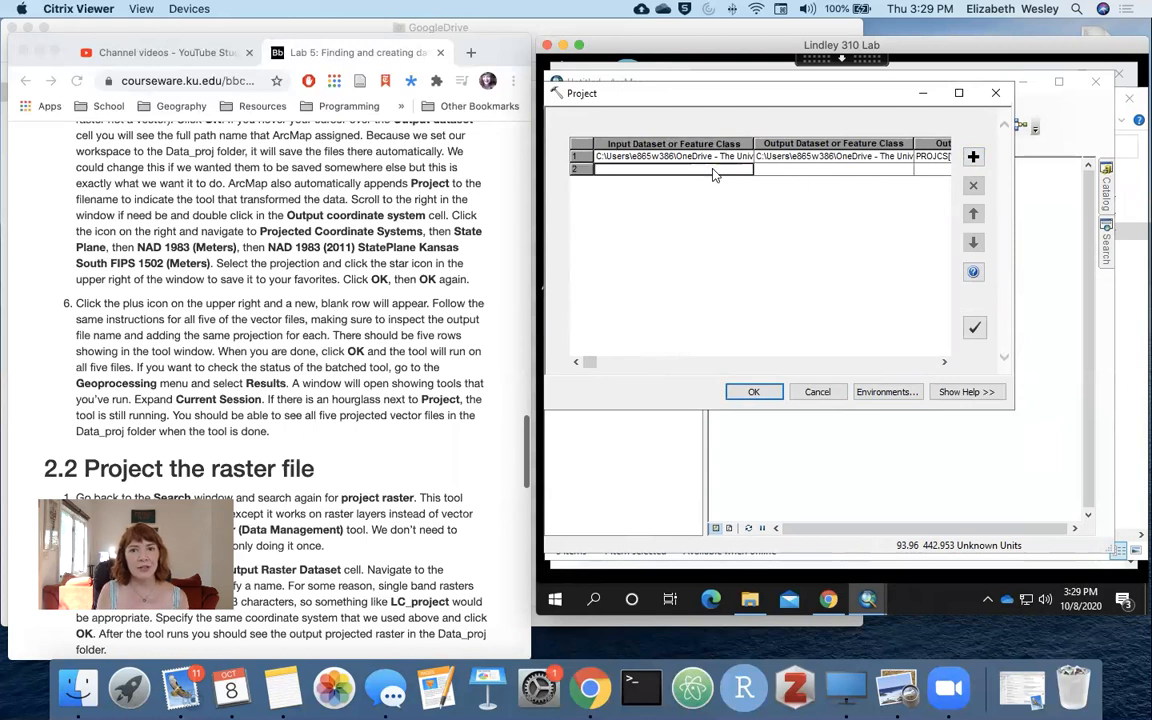
{"action": "double_click", "coordinate": [714, 172]}
{"action": "left_click", "coordinate": [1028, 156]}
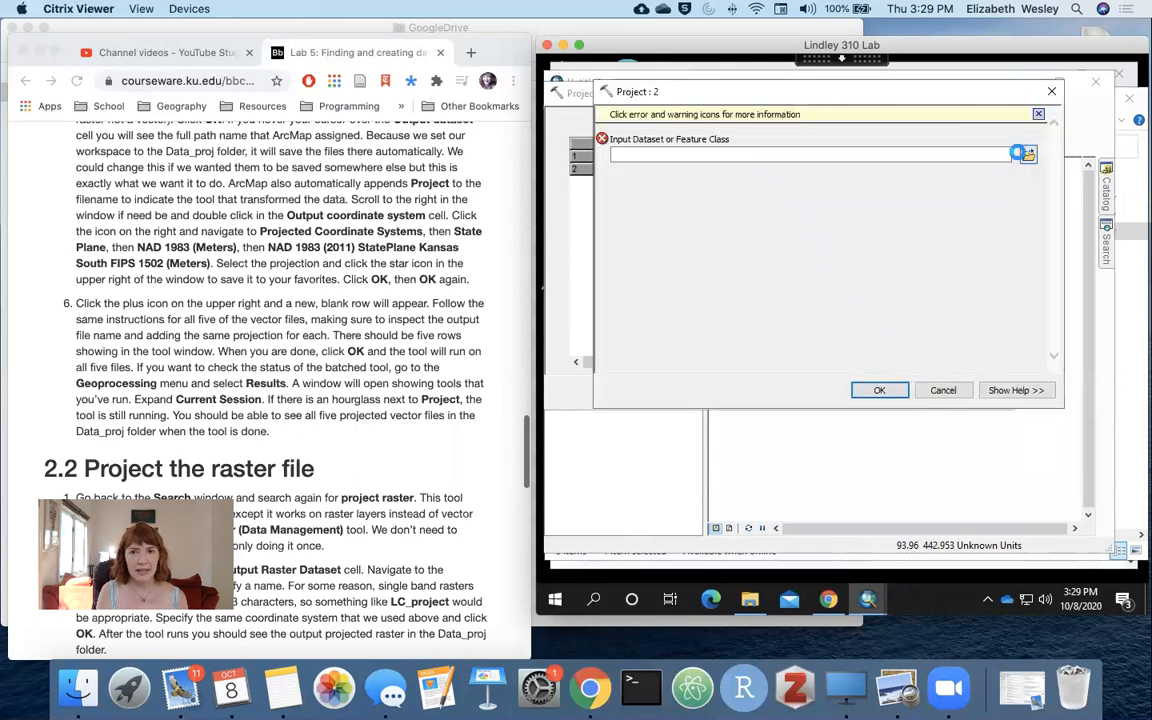
{"action": "left_click", "coordinate": [851, 148]}
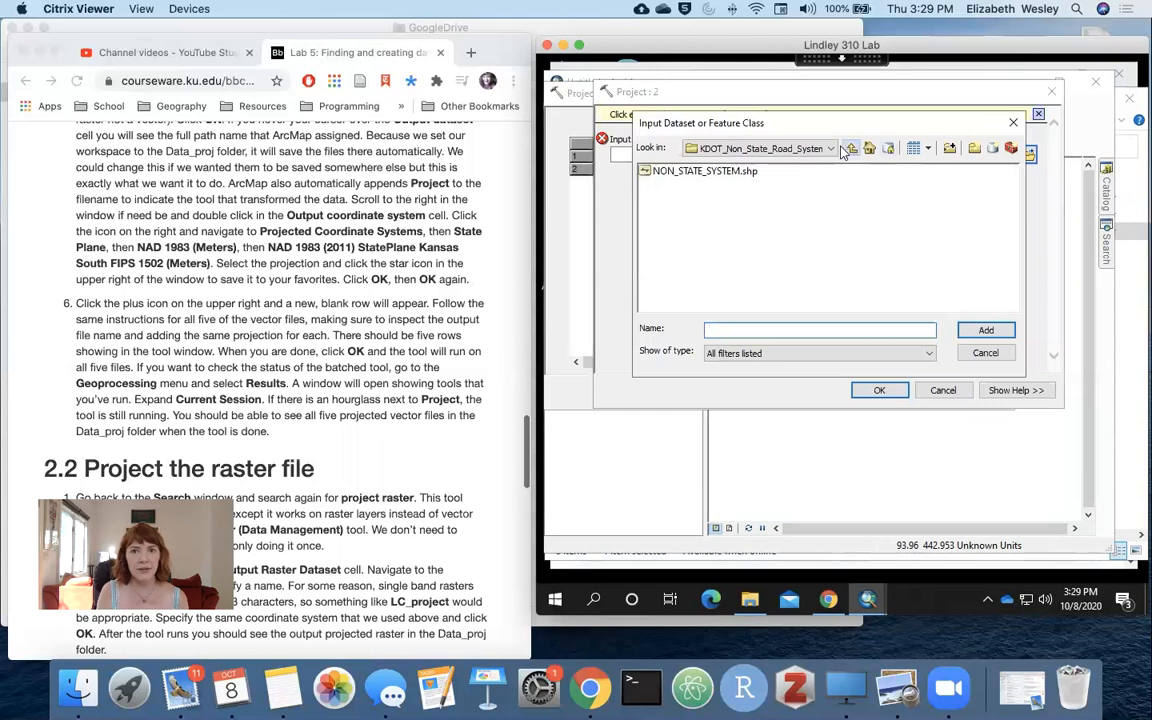
{"action": "double_click", "coordinate": [690, 186]}
{"action": "left_click", "coordinate": [700, 171]}
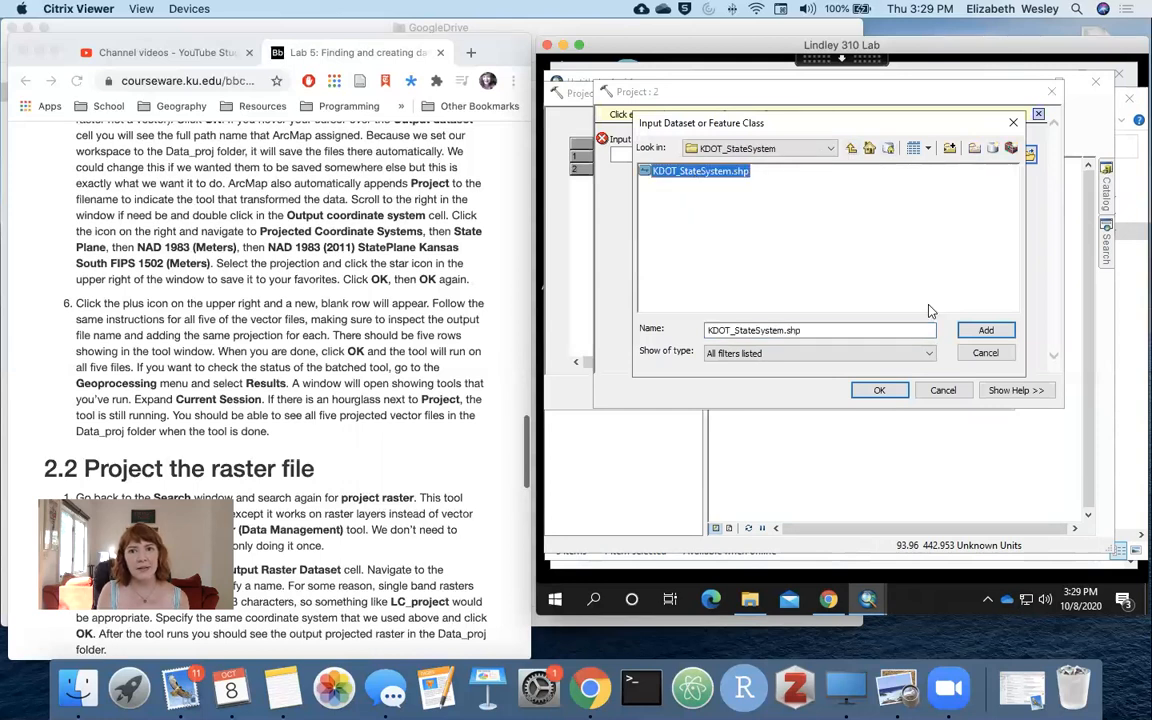
{"action": "left_click", "coordinate": [986, 330]}
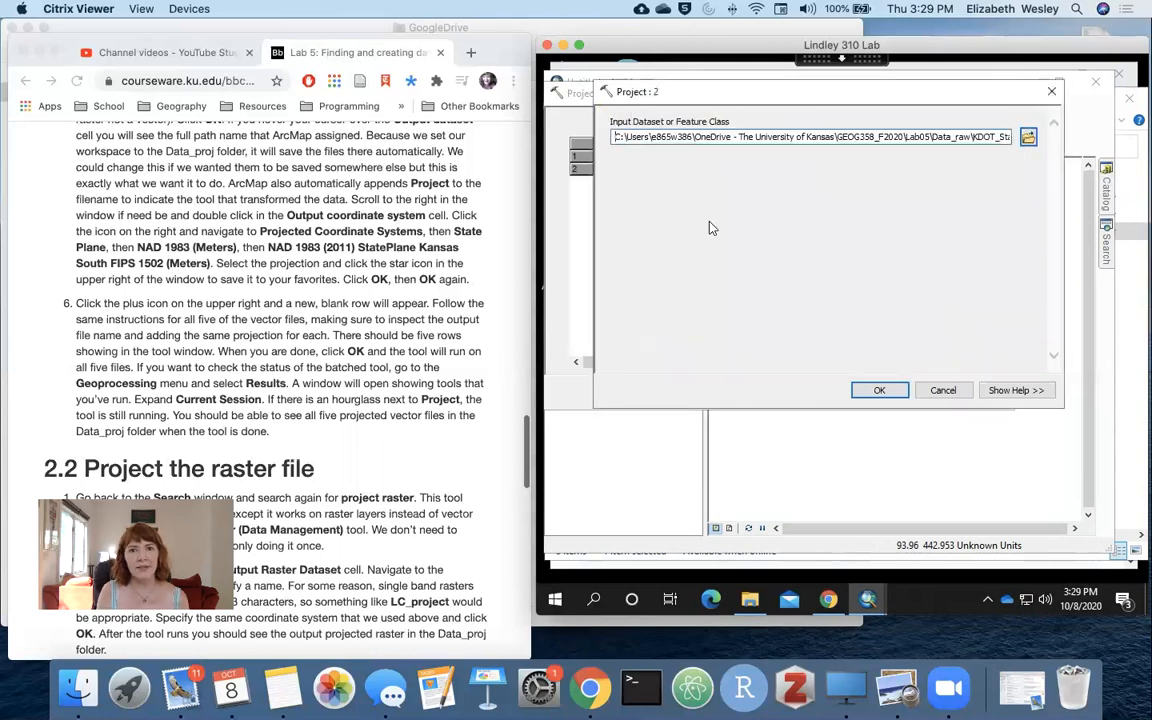
{"action": "left_click", "coordinate": [879, 390]}
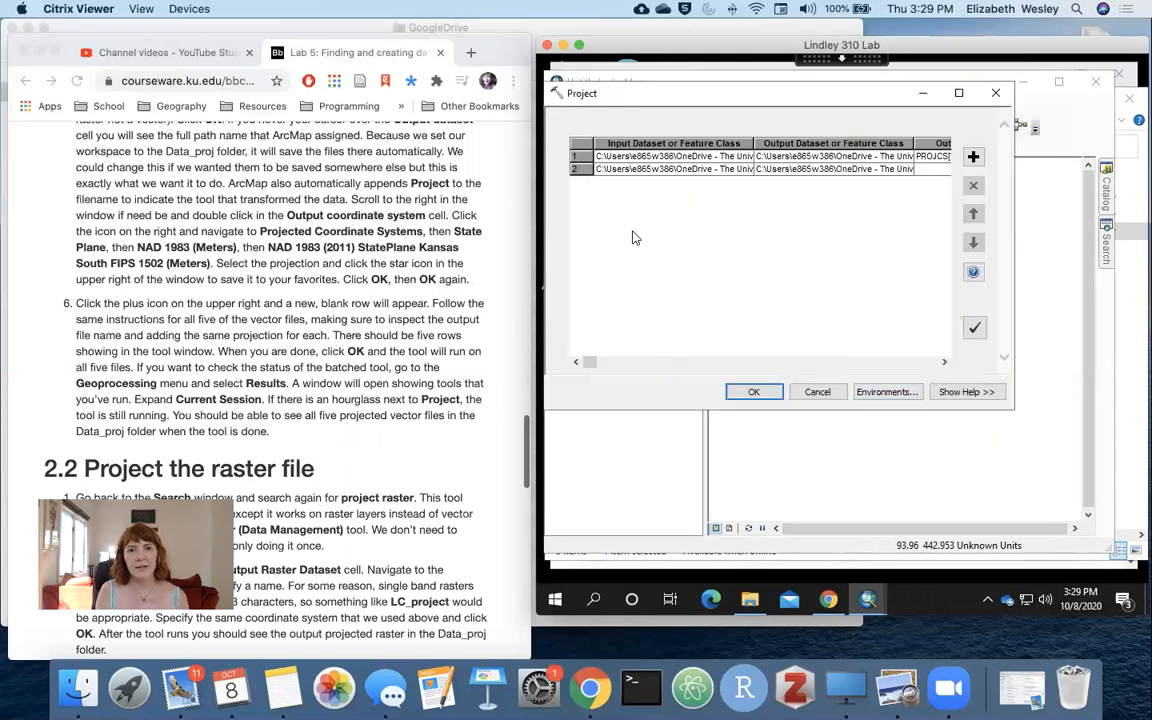
Set the second row's output coordinate system to the favorite NAD 1983 (2011) StatePlane Kansas South FIPS 1502 (Meters)
{"action": "left_click", "coordinate": [926, 173]}
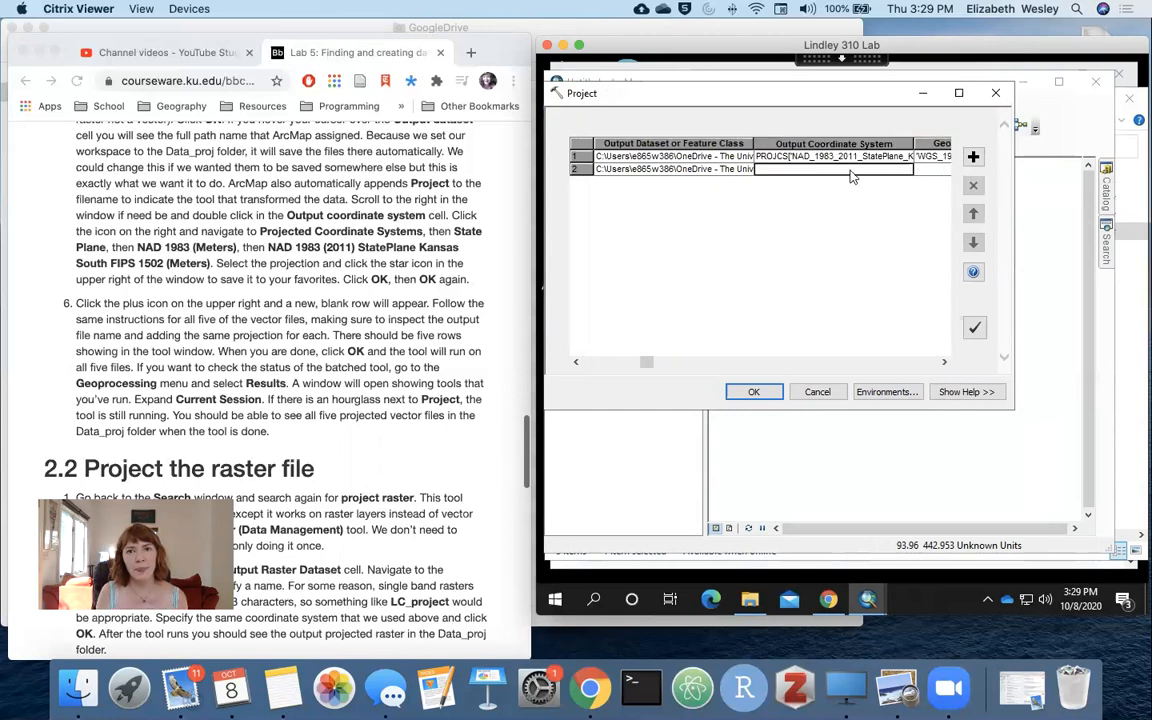
{"action": "double_click", "coordinate": [850, 170]}
{"action": "left_click", "coordinate": [1028, 154]}
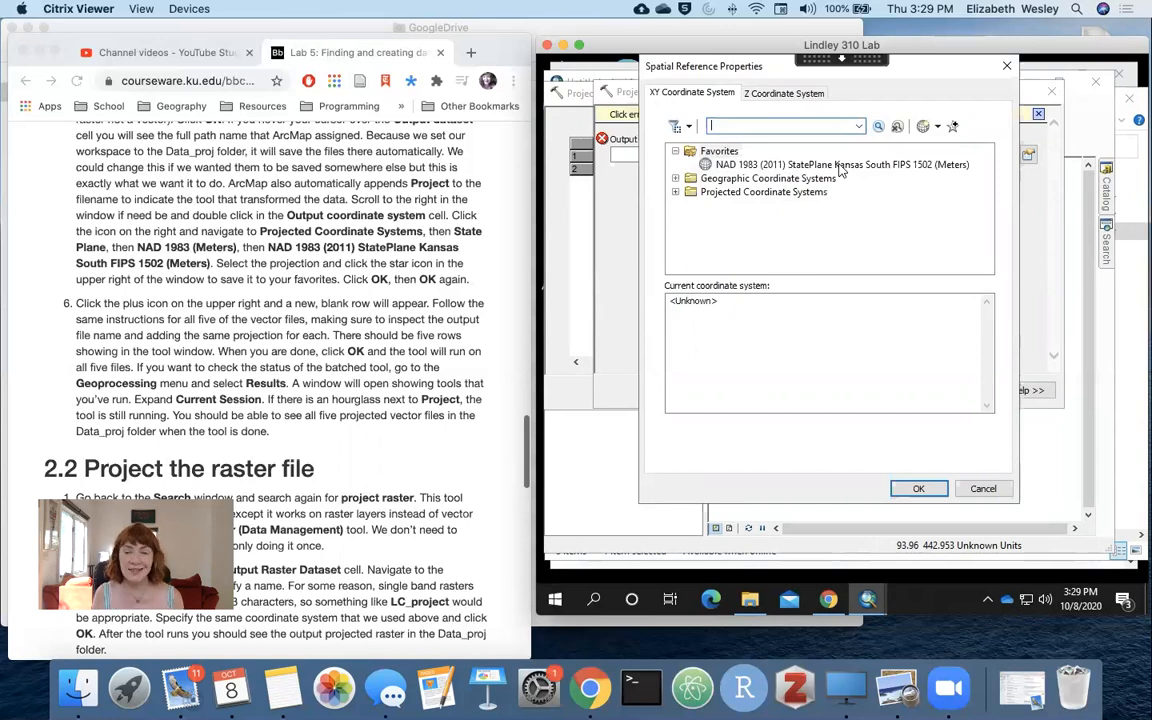
{"action": "left_click", "coordinate": [840, 166]}
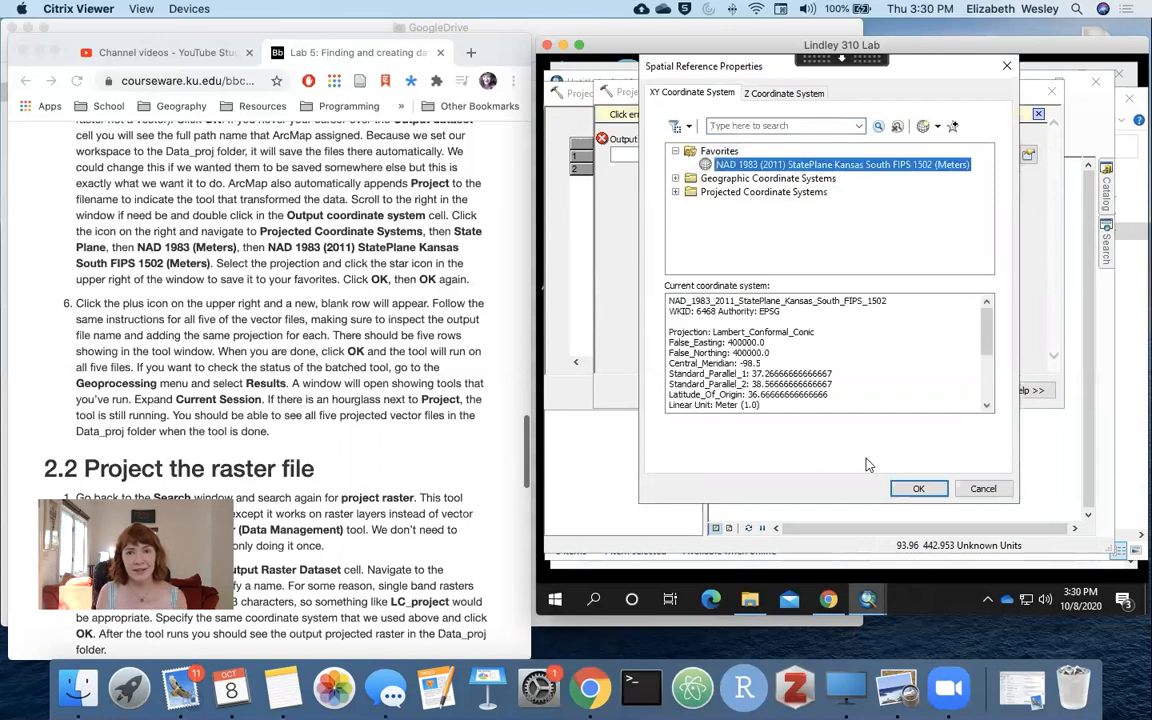
{"action": "left_click", "coordinate": [916, 489]}
{"action": "left_click", "coordinate": [876, 391]}
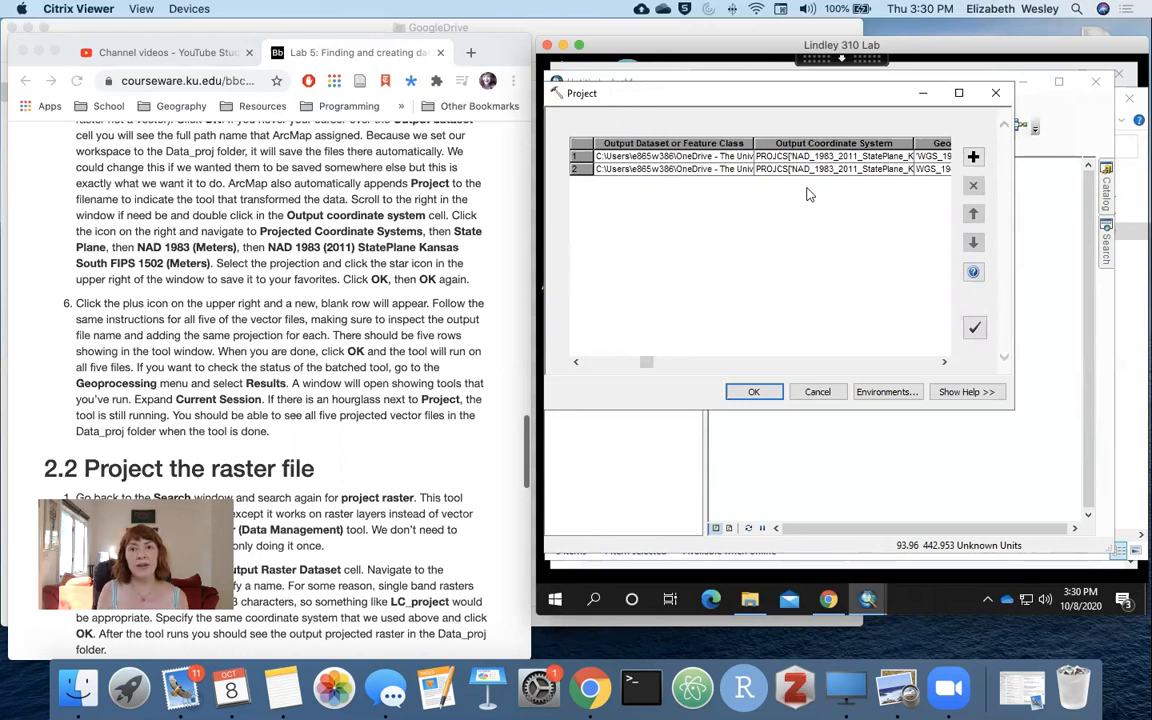
Cancel the batch Project tool and examine the projected files in the Catalog's Lab5 Data_proj folder
{"action": "left_click", "coordinate": [818, 393]}
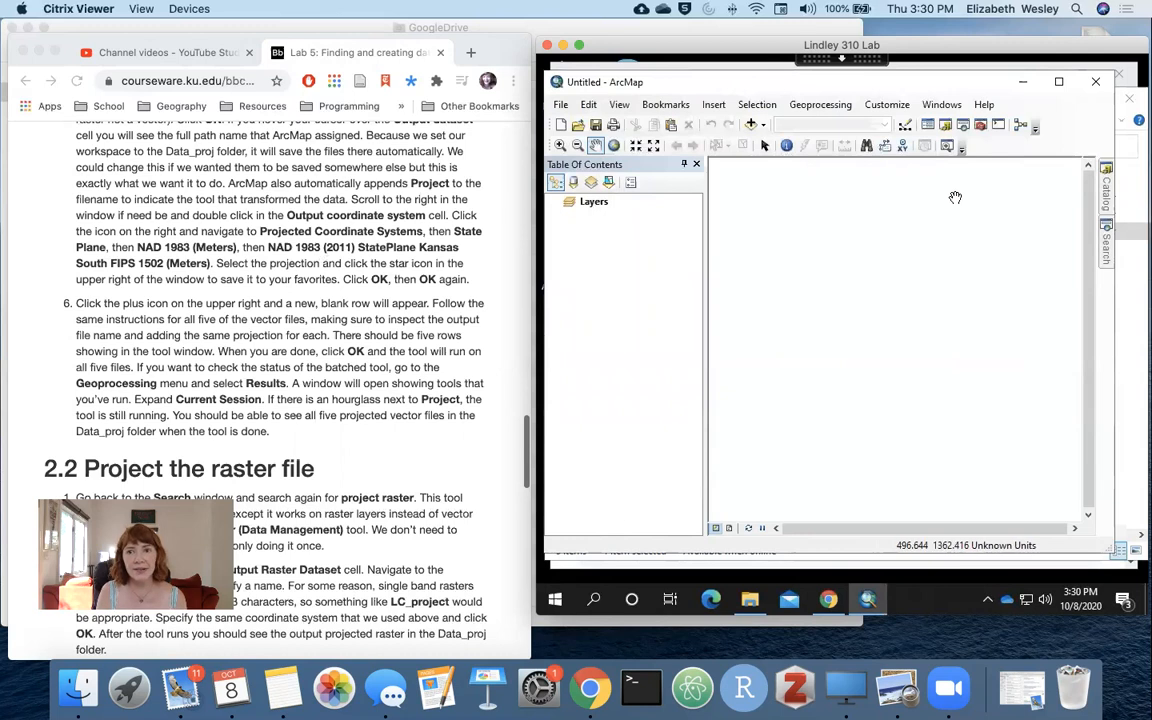
{"action": "left_click", "coordinate": [1107, 190]}
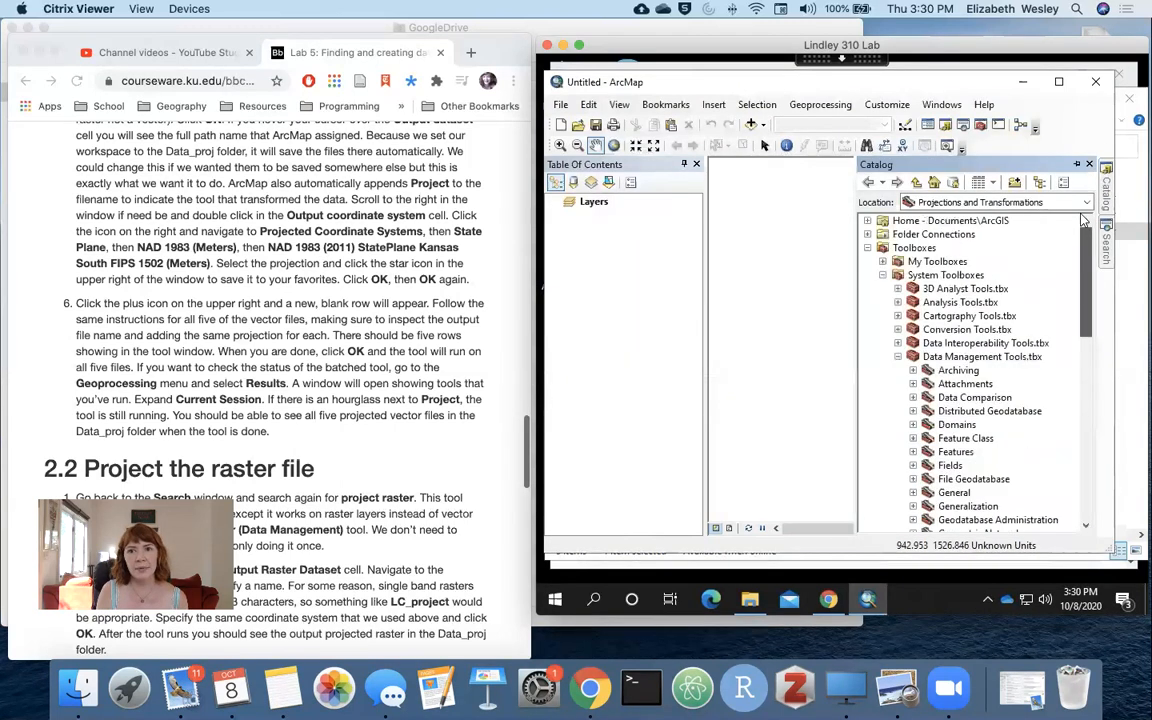
{"action": "left_click", "coordinate": [867, 247]}
{"action": "left_click", "coordinate": [867, 234]}
{"action": "left_click", "coordinate": [882, 247]}
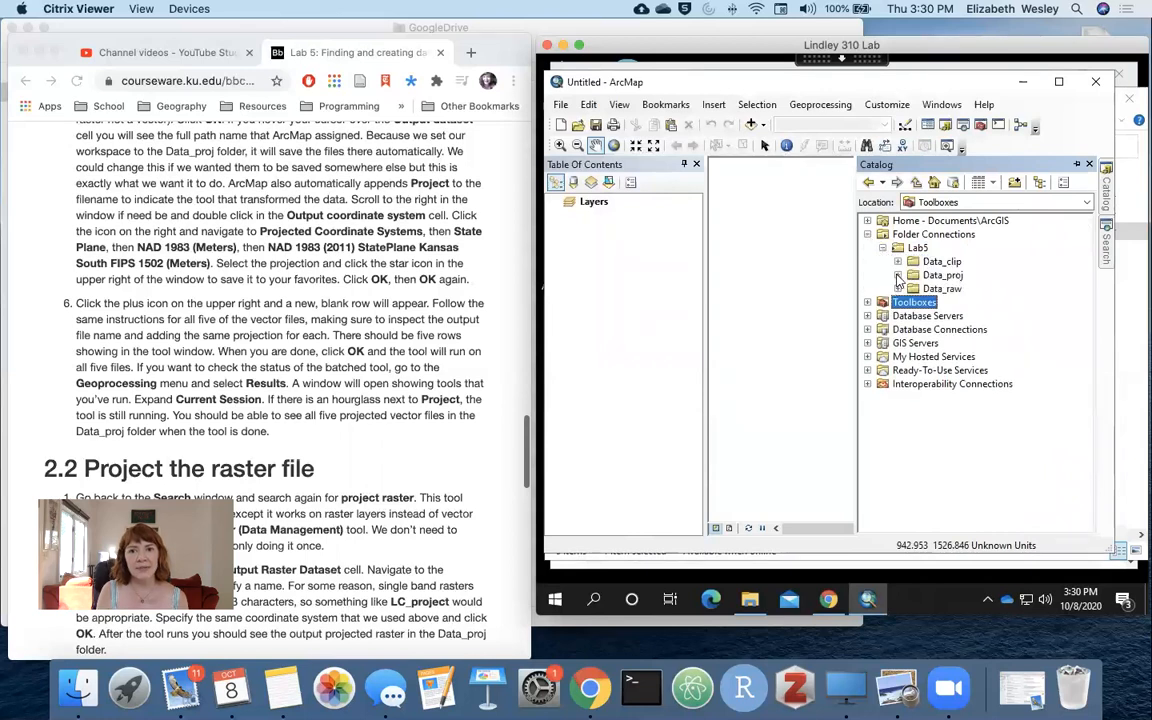
{"action": "left_click", "coordinate": [898, 275]}
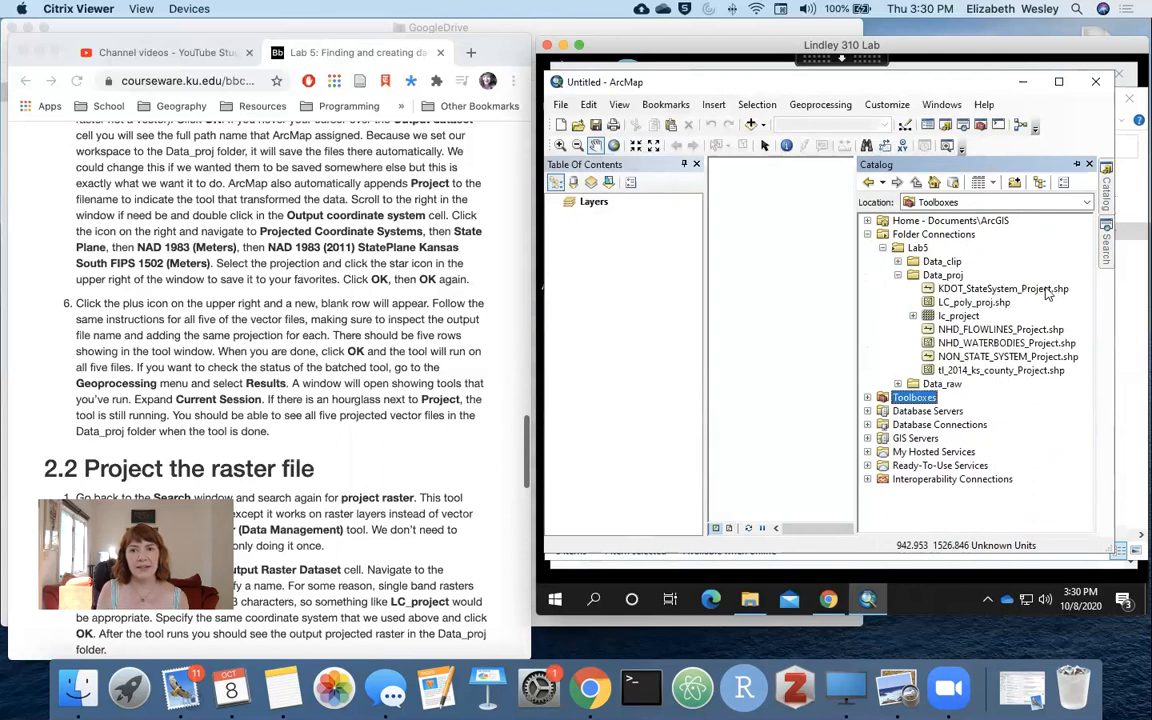
{"action": "left_click", "coordinate": [898, 276]}
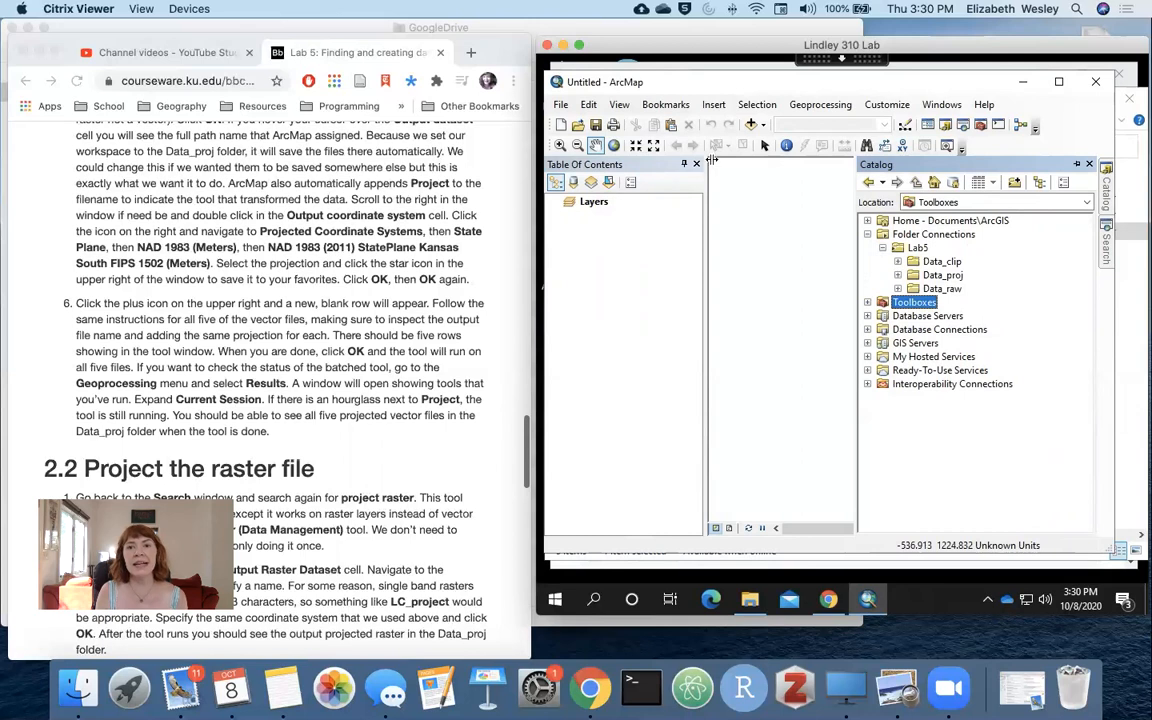
View the geoprocessing results for the current session, close them, and return to the Lab5 folders in the Catalog
{"action": "left_click", "coordinate": [818, 105]}
{"action": "left_click", "coordinate": [820, 283]}
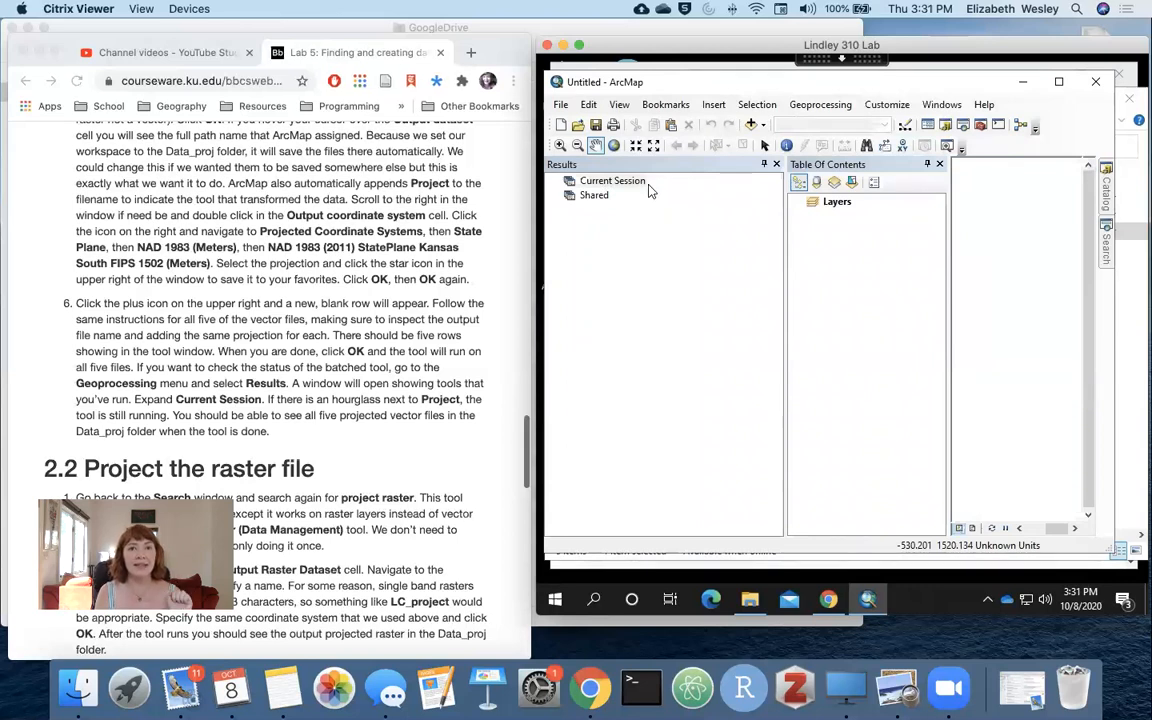
{"action": "left_click", "coordinate": [776, 164]}
{"action": "left_click", "coordinate": [1106, 188]}
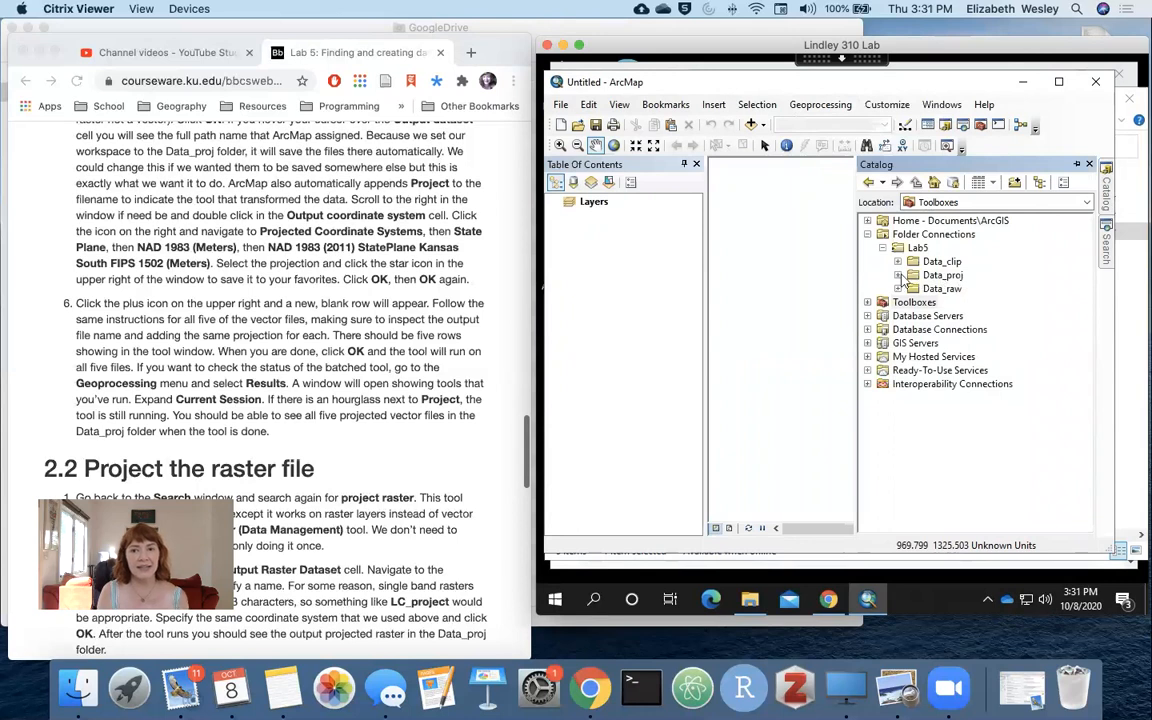
Consult the lab's raster projection instructions and search the tools for "project raster"
{"action": "scroll", "coordinate": [466, 244], "scroll_direction": "down", "scroll_amount": 1}
{"action": "scroll", "coordinate": [466, 244], "scroll_direction": "down", "scroll_amount": 5}
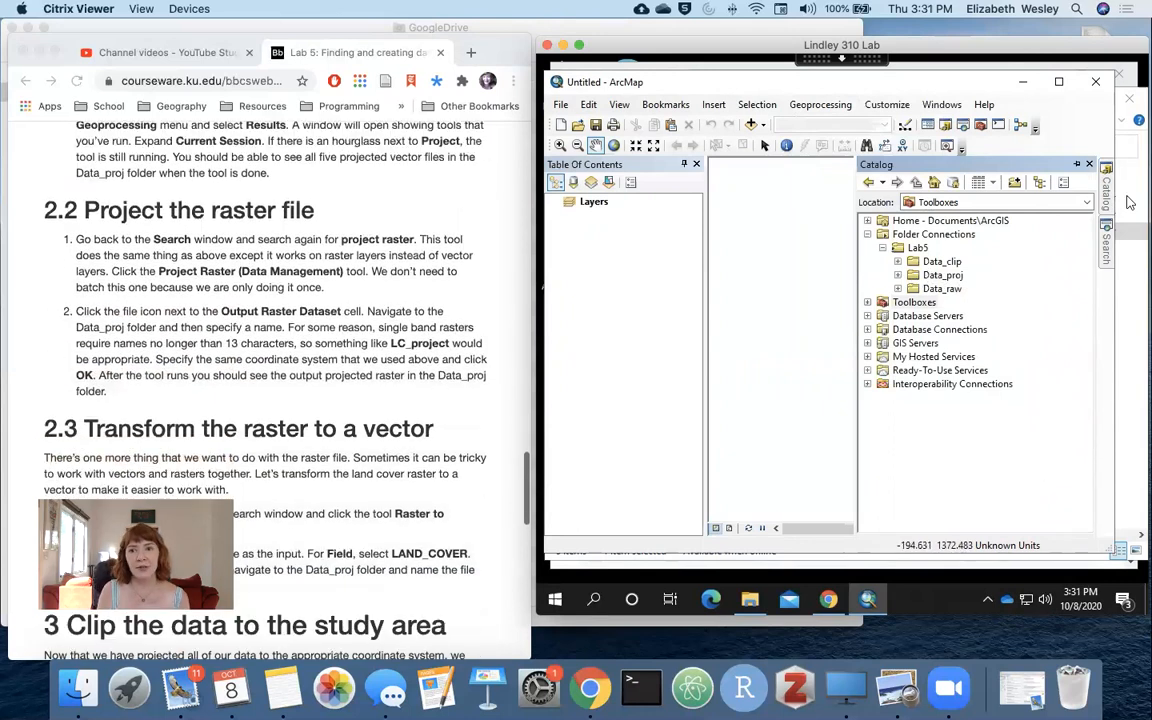
{"action": "left_click", "coordinate": [1107, 250]}
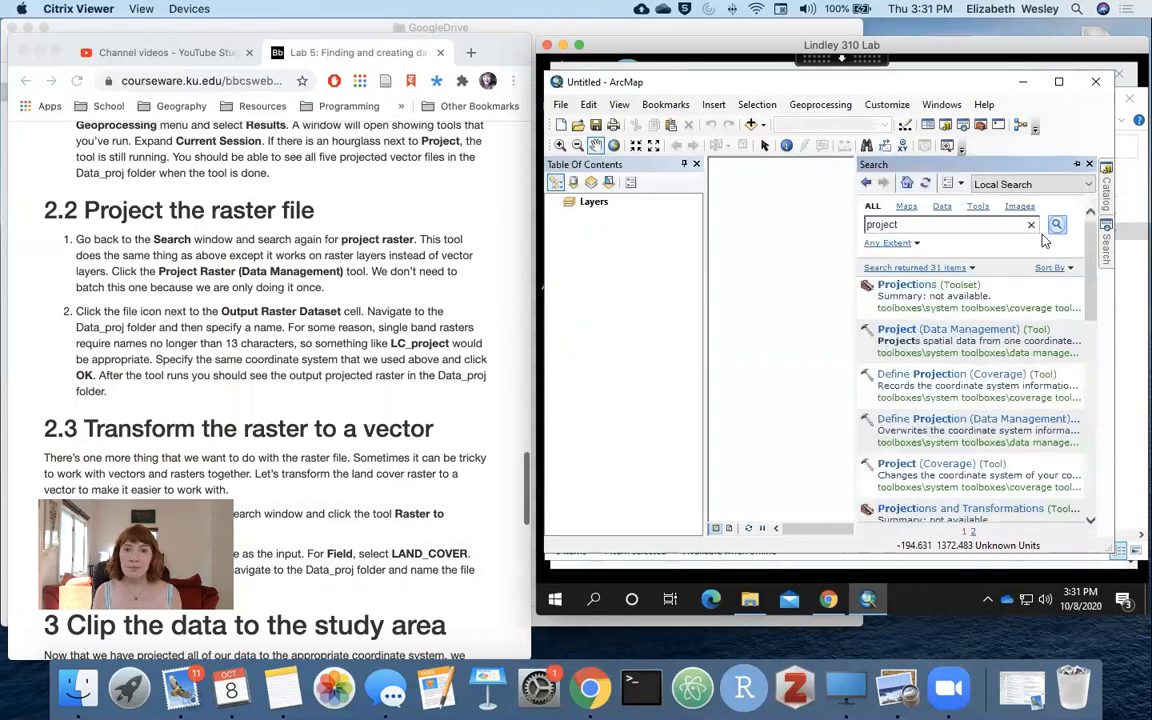
{"action": "left_click", "coordinate": [985, 224]}
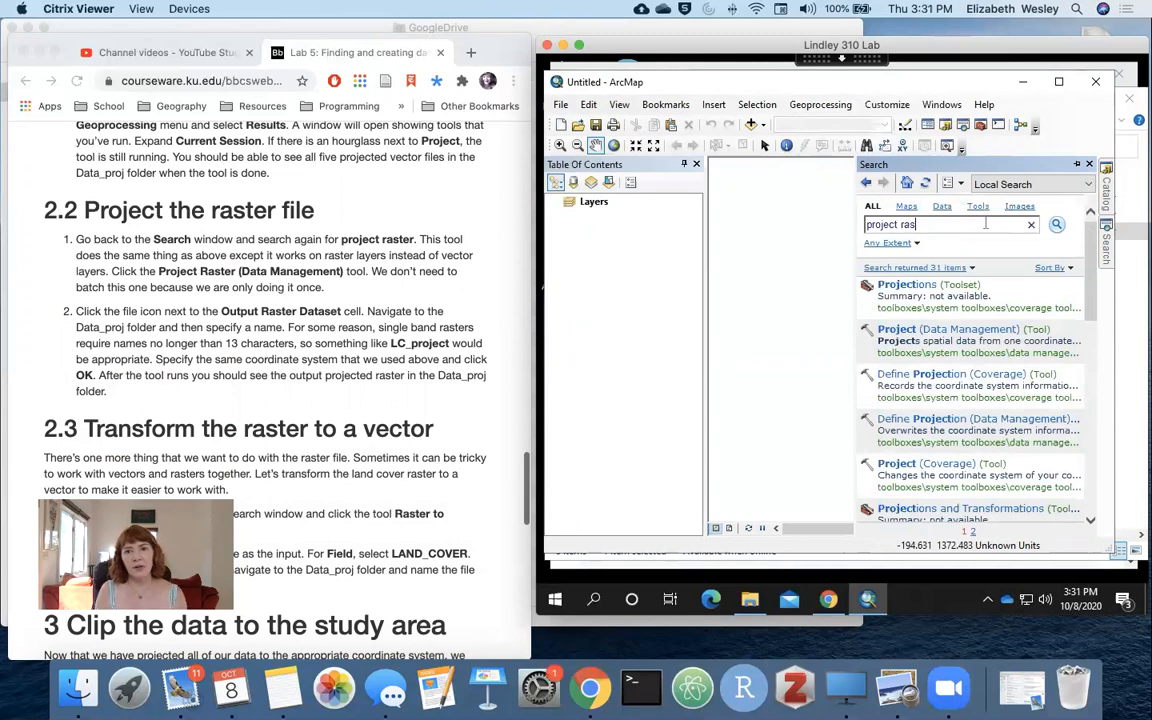
{"action": "key", "text": "Return"}
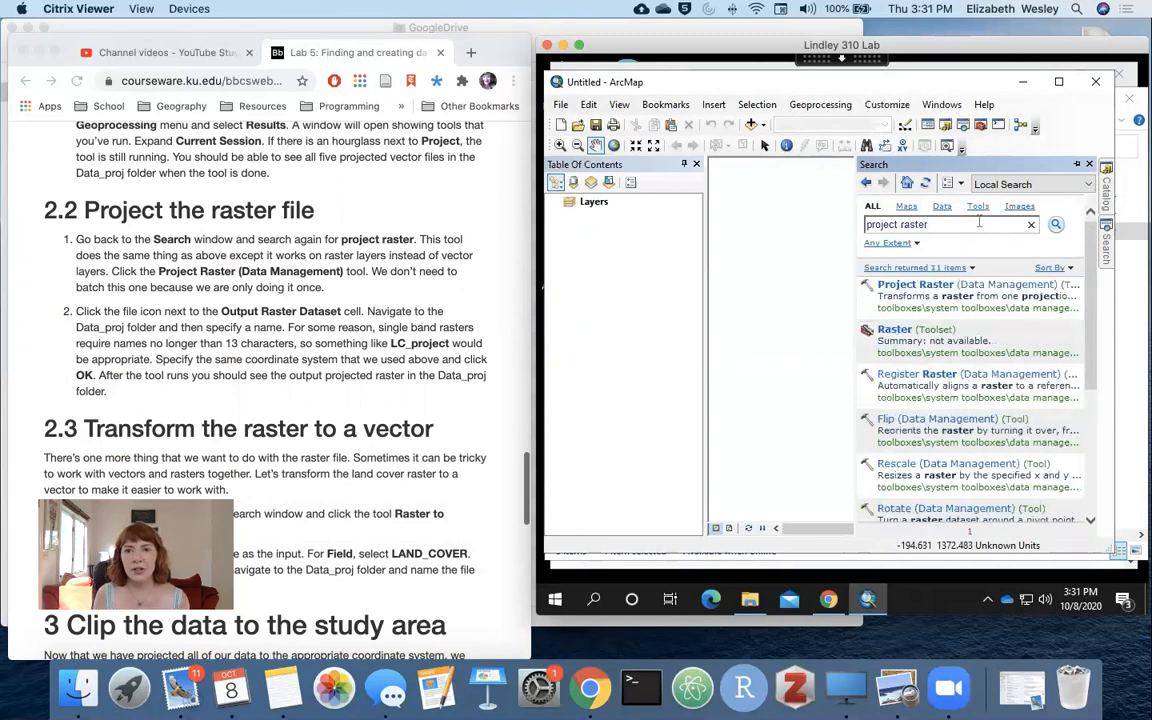
Open the Project Raster tool and set KS_Landcover_2011.img from the Data_raw KS_Landcover_2011 folder as the input raster
{"action": "left_click", "coordinate": [928, 287]}
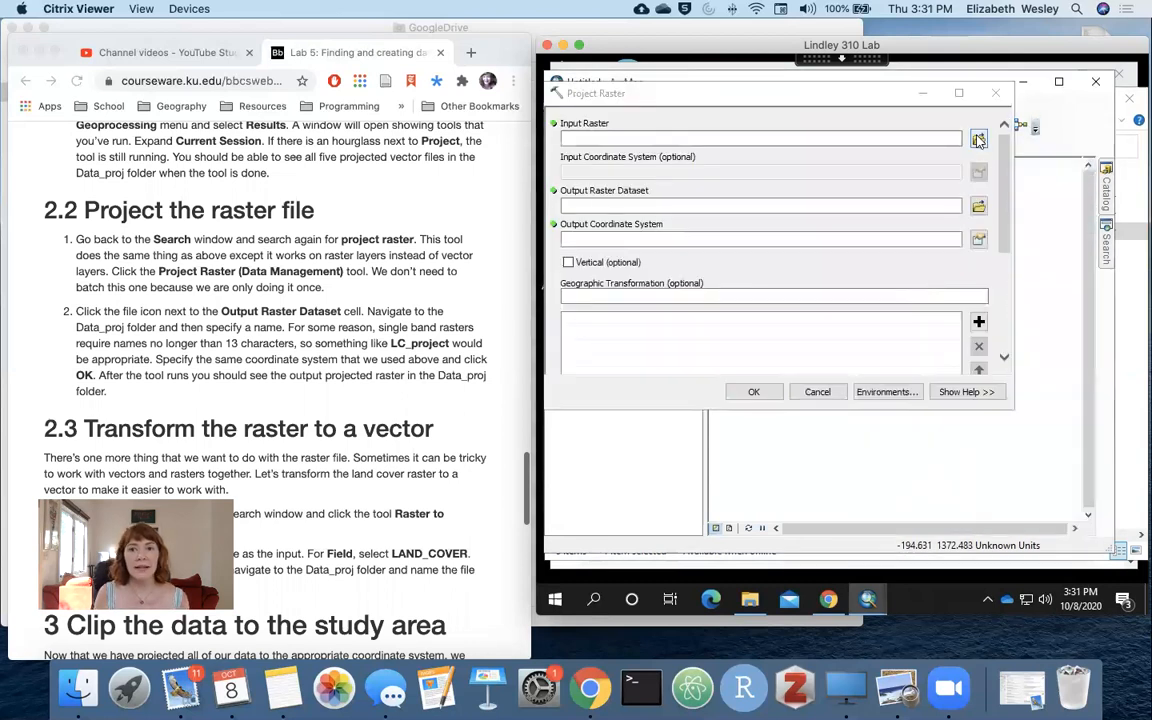
{"action": "left_click", "coordinate": [978, 138]}
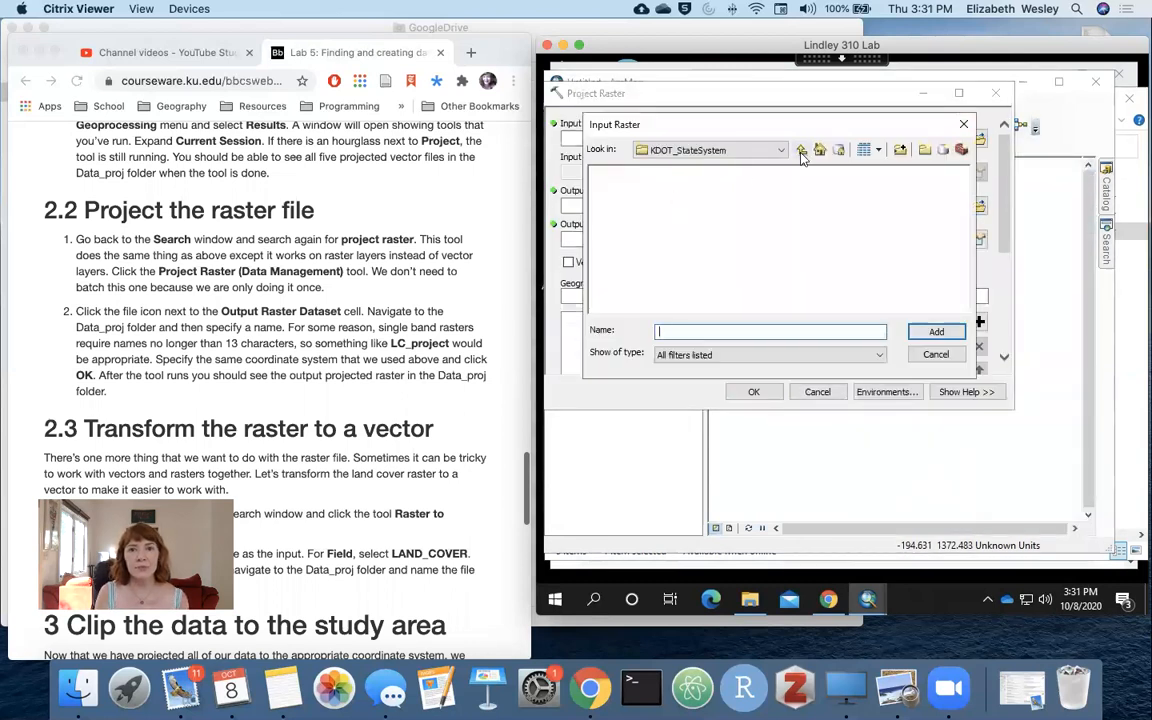
{"action": "left_click", "coordinate": [710, 150]}
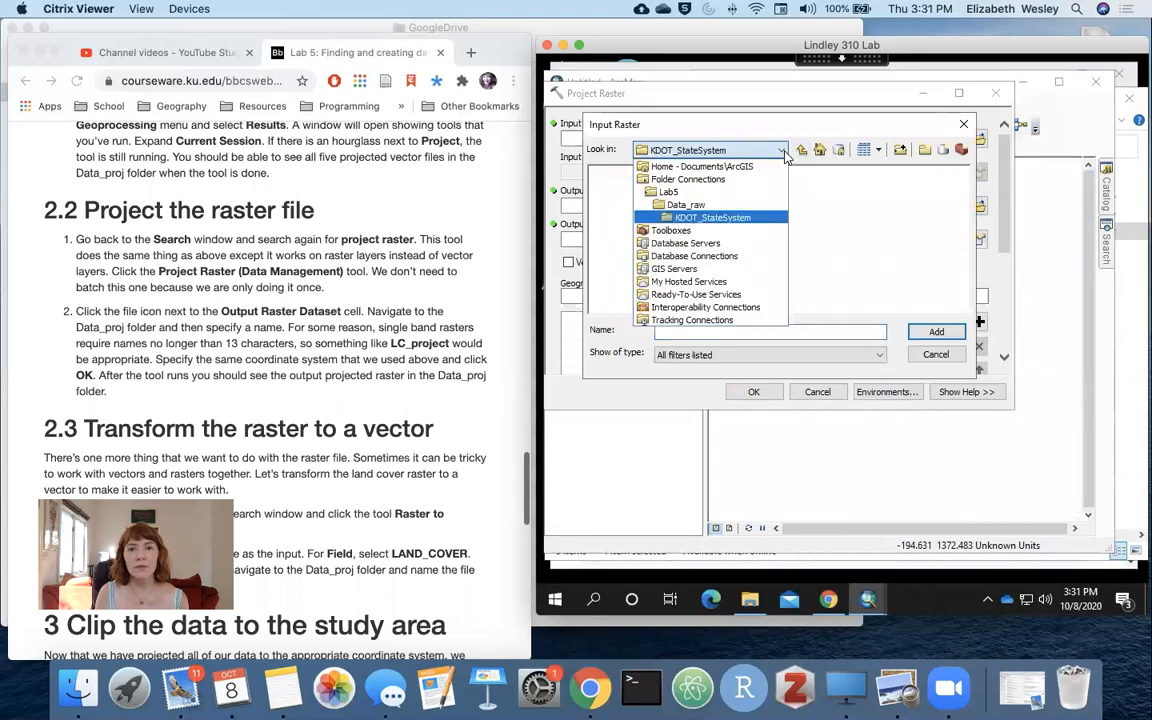
{"action": "left_click", "coordinate": [686, 205]}
{"action": "double_click", "coordinate": [640, 200]}
{"action": "left_click", "coordinate": [631, 188]}
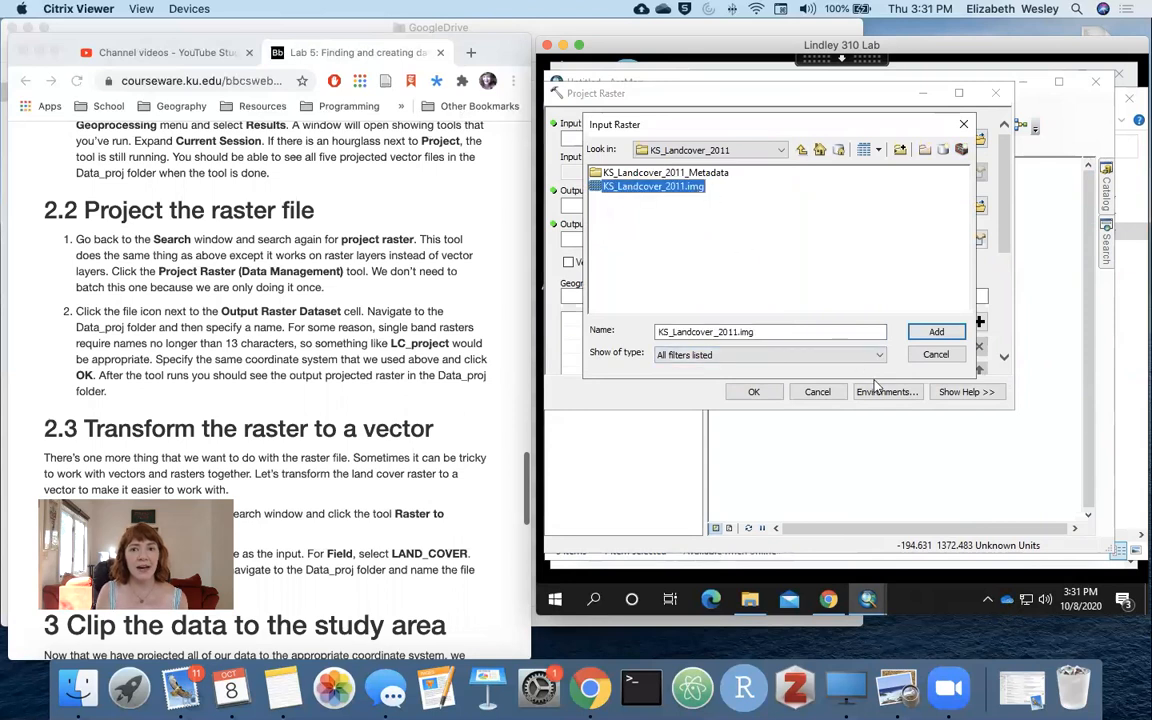
{"action": "left_click", "coordinate": [936, 331]}
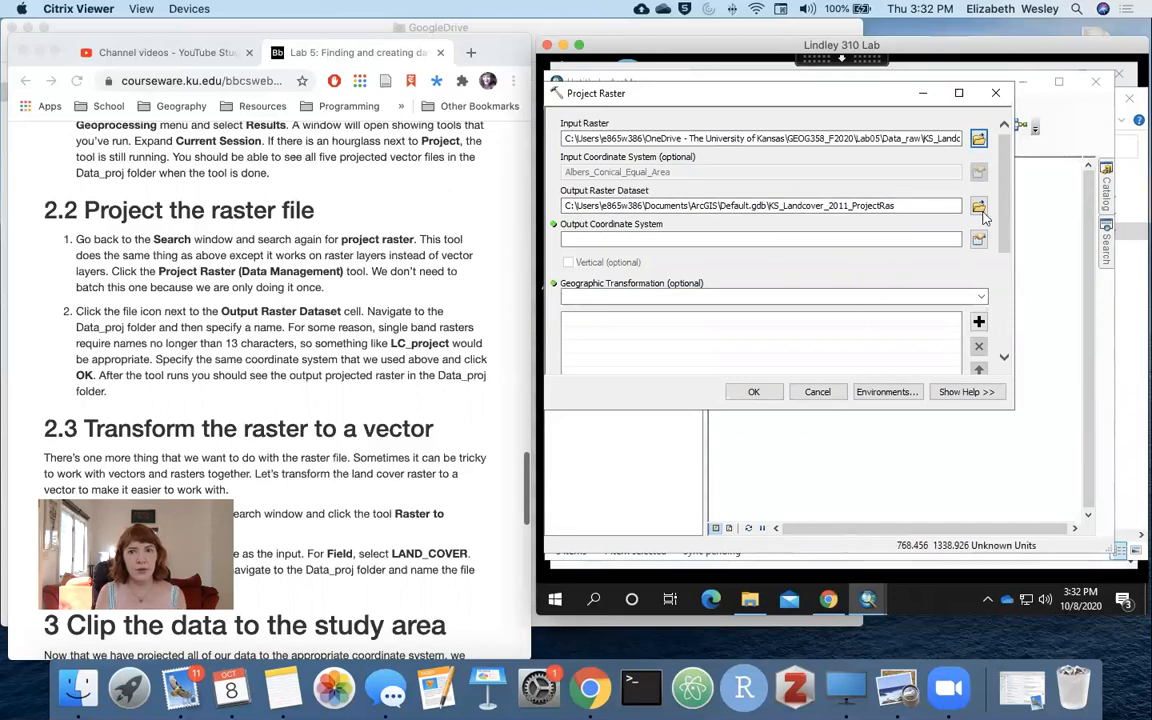
Set the output raster dataset to LC_proj in the Lab5 folder
{"action": "left_click", "coordinate": [978, 205]}
{"action": "left_click", "coordinate": [779, 150]}
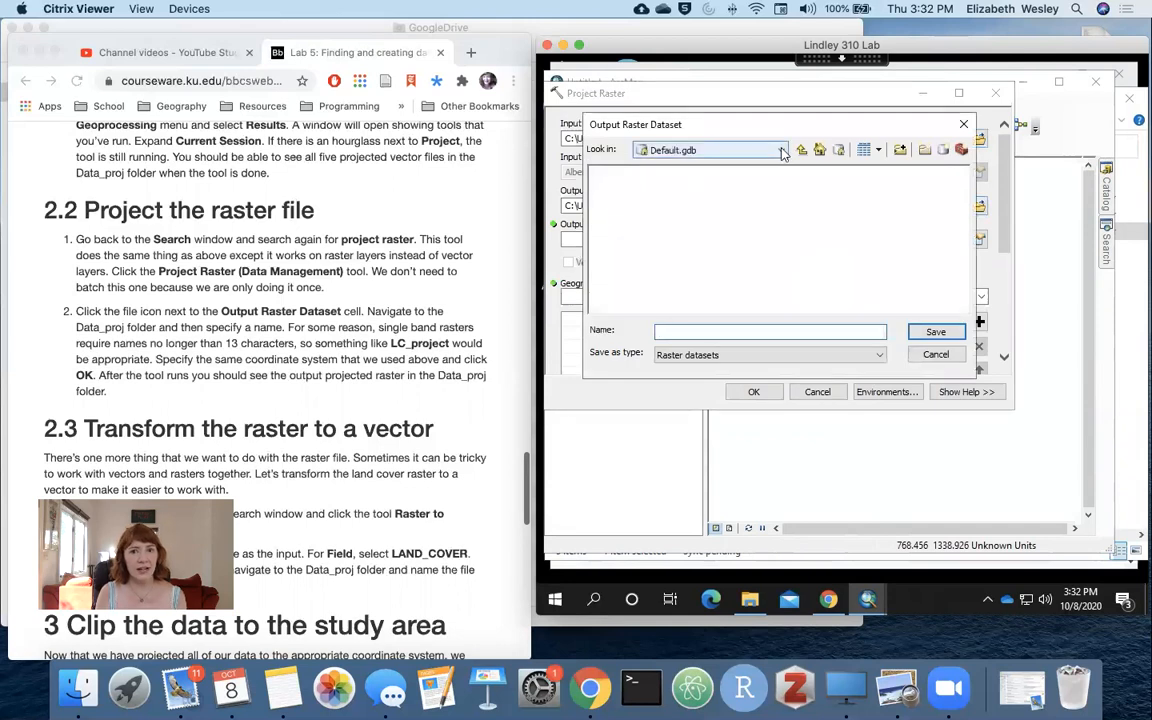
{"action": "left_click", "coordinate": [670, 205]}
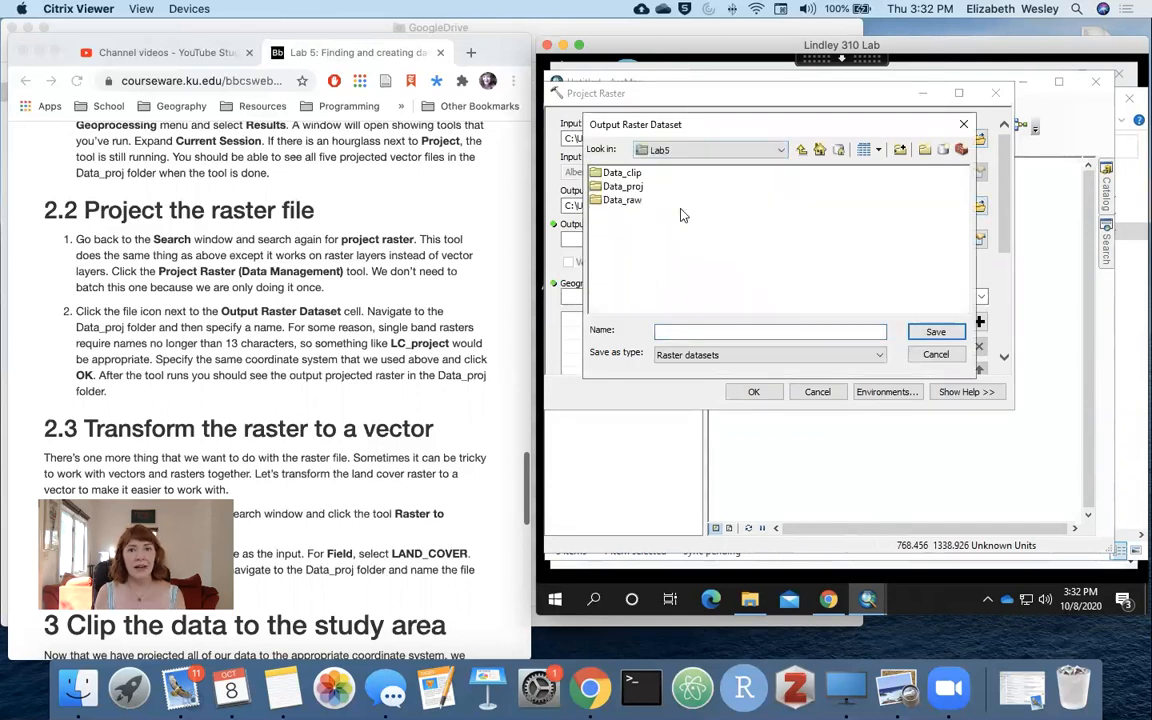
{"action": "left_click", "coordinate": [623, 188]}
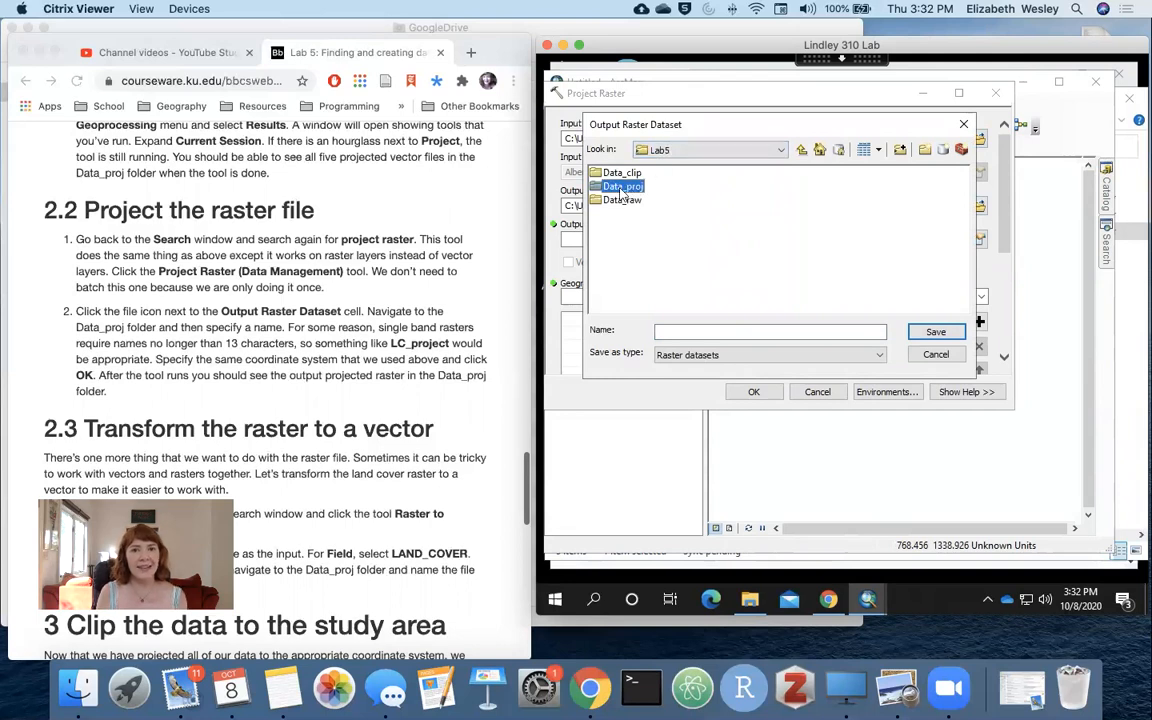
{"action": "left_click", "coordinate": [699, 330]}
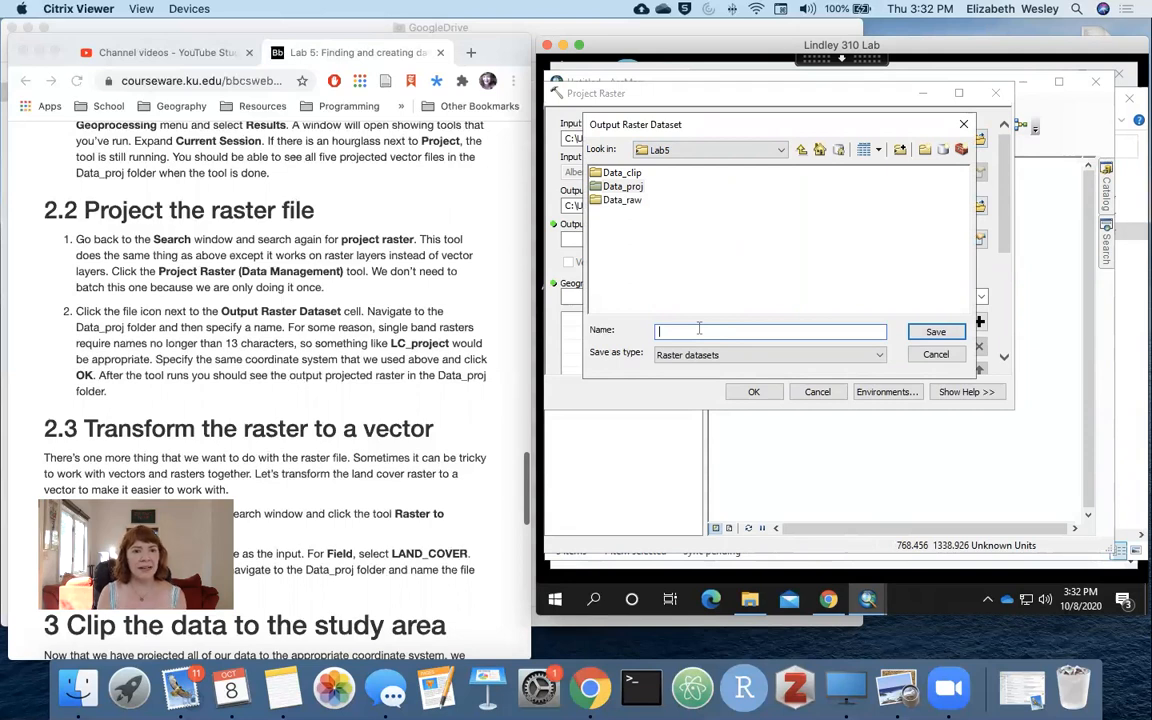
{"action": "scroll", "coordinate": [321, 368], "scroll_direction": "down", "scroll_amount": 2}
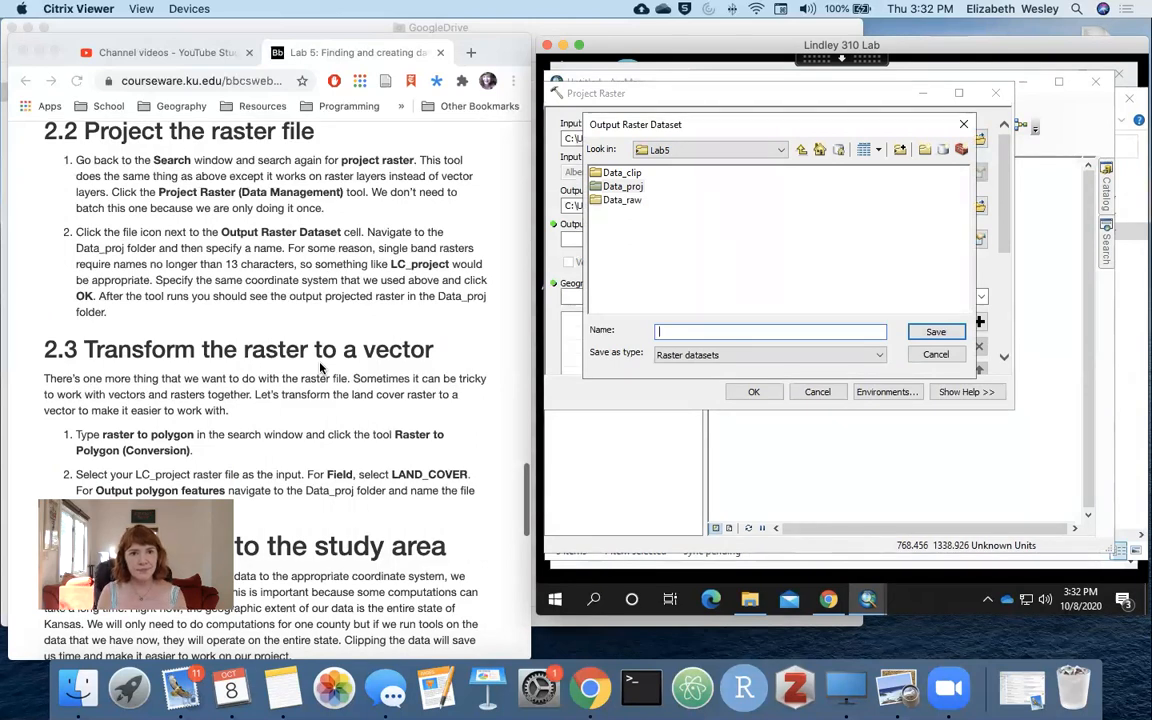
{"action": "type", "text": "LC"}
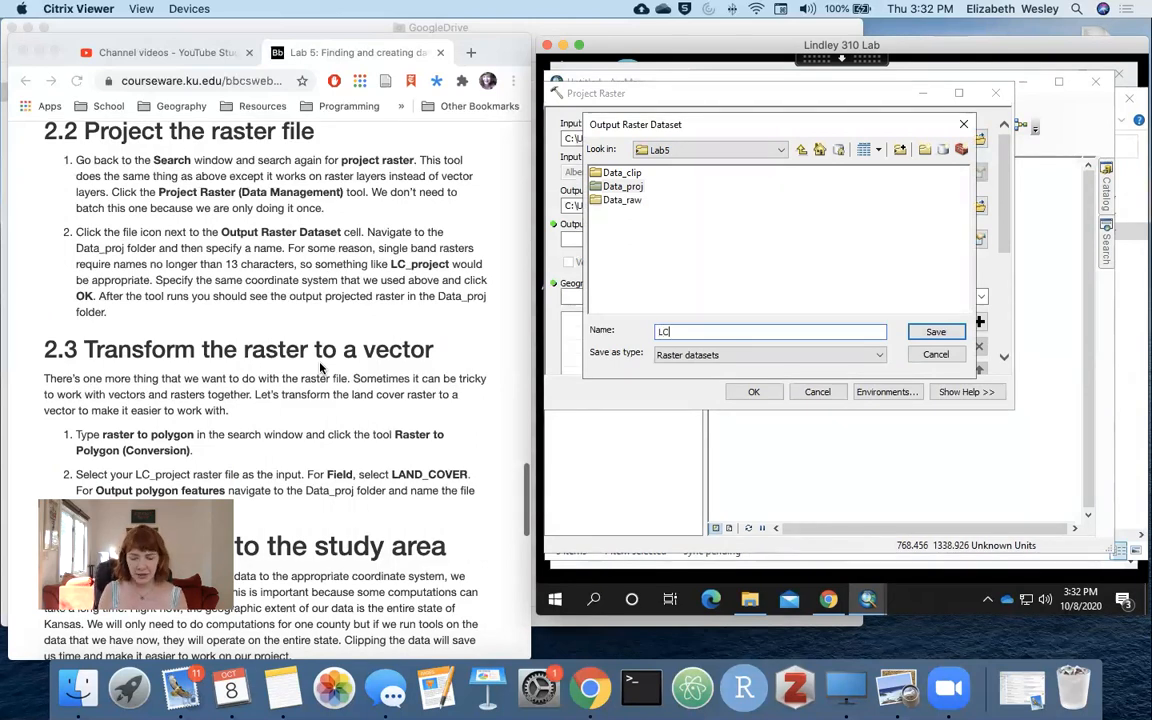
{"action": "type", "text": "_proje"}
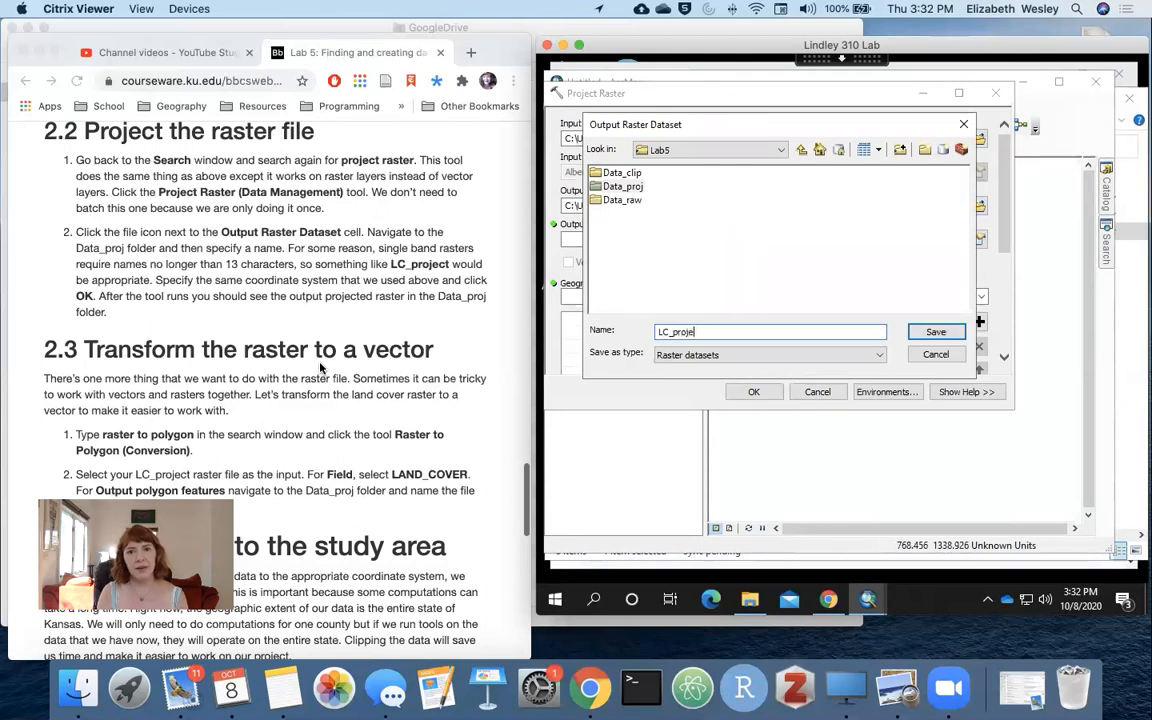
{"action": "key", "text": "BackSpace"}
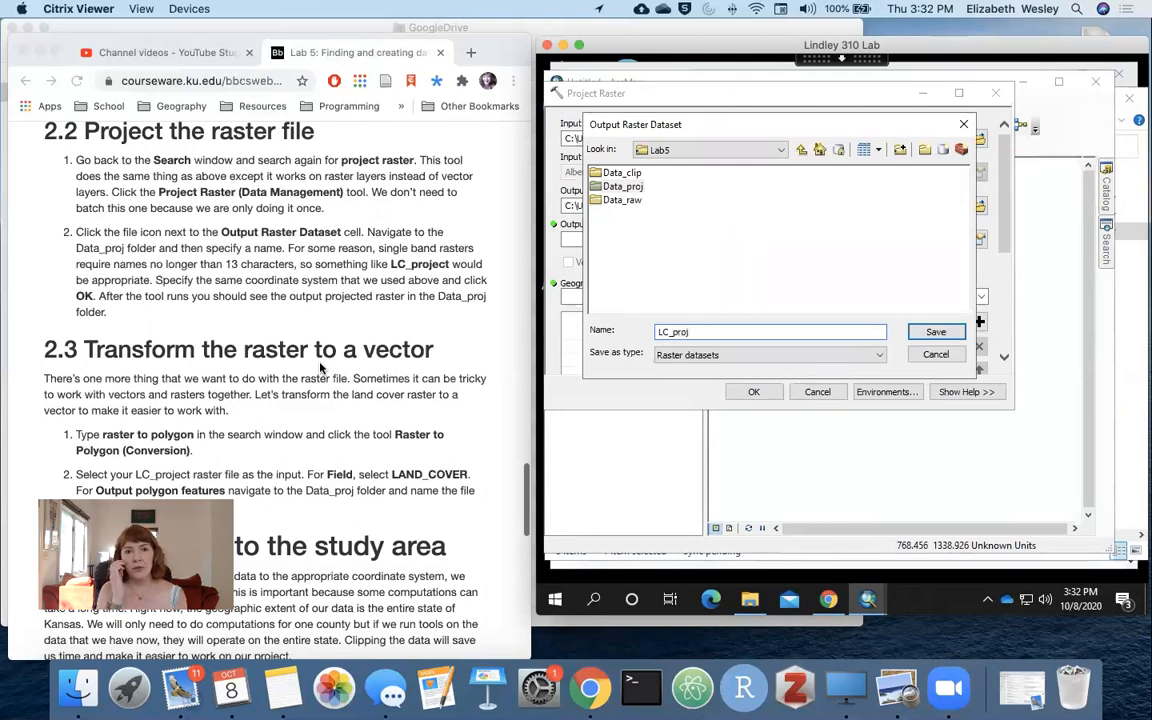
{"action": "left_click", "coordinate": [934, 331]}
{"action": "left_click", "coordinate": [880, 206]}
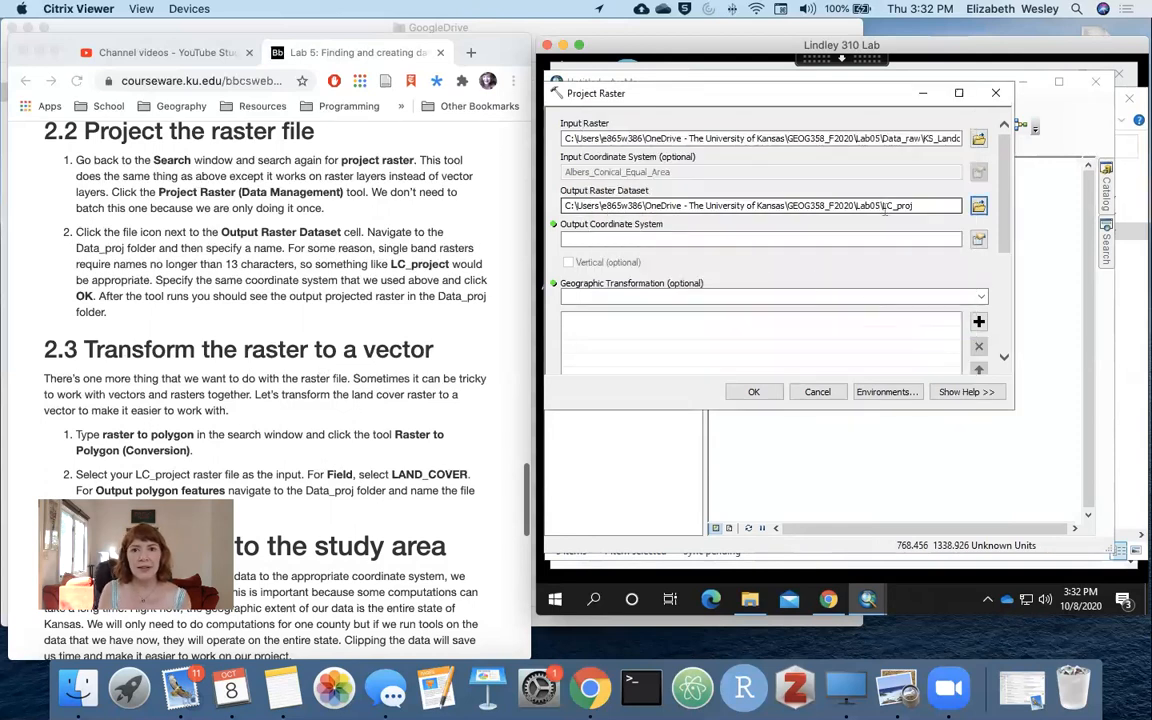
Set the output raster dataset to lc_proj inside the Data_proj folder, basing the name on the existing lc_project raster
{"action": "left_click", "coordinate": [980, 206]}
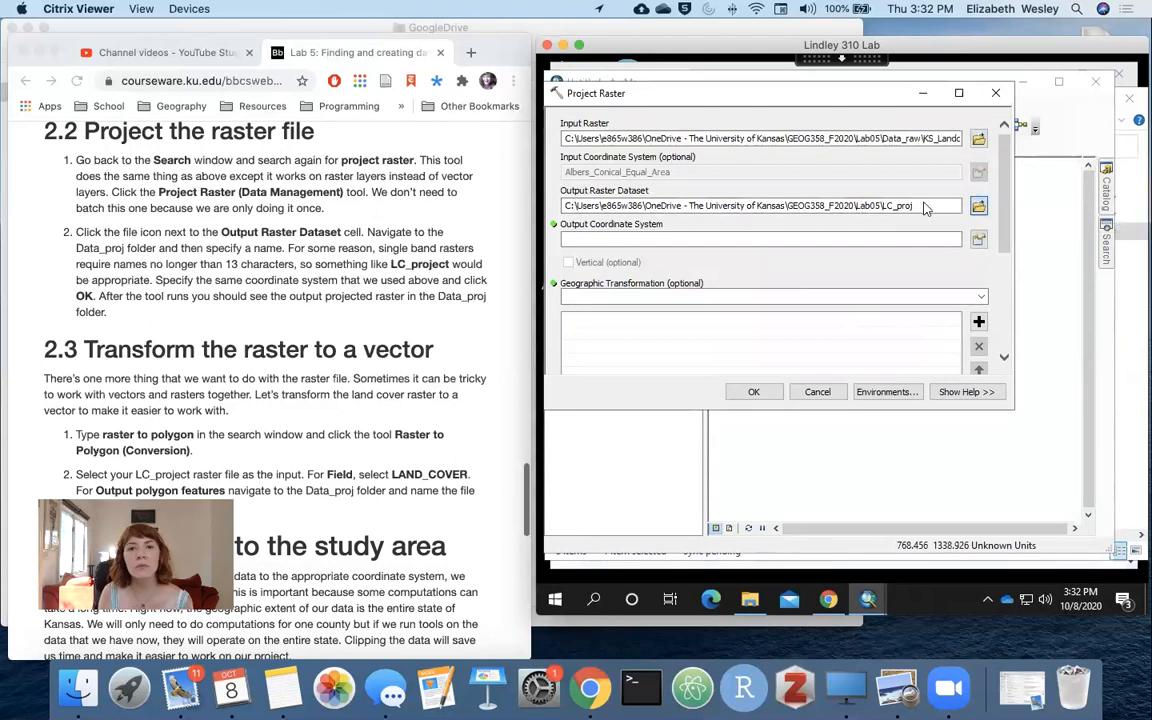
{"action": "double_click", "coordinate": [625, 188]}
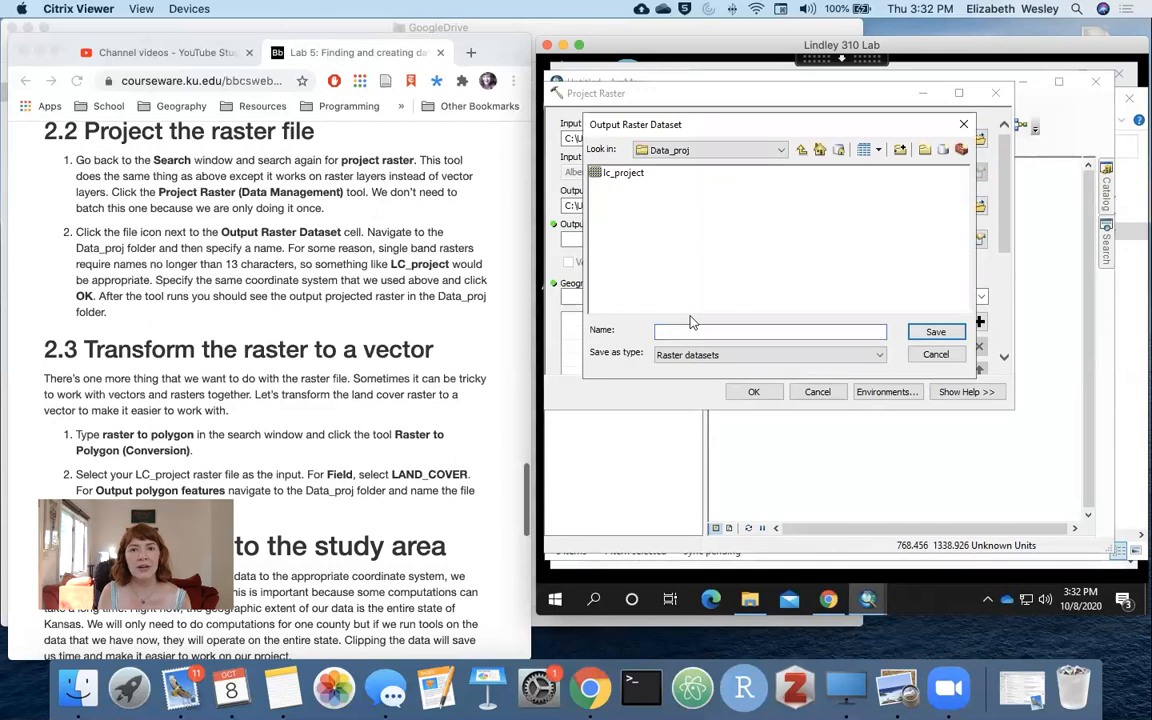
{"action": "left_click", "coordinate": [622, 174]}
{"action": "left_click", "coordinate": [727, 331]}
{"action": "key", "text": "BackSpace"}
{"action": "key", "text": "BackSpace"}
{"action": "key", "text": "BackSpace"}
{"action": "left_click", "coordinate": [930, 333]}
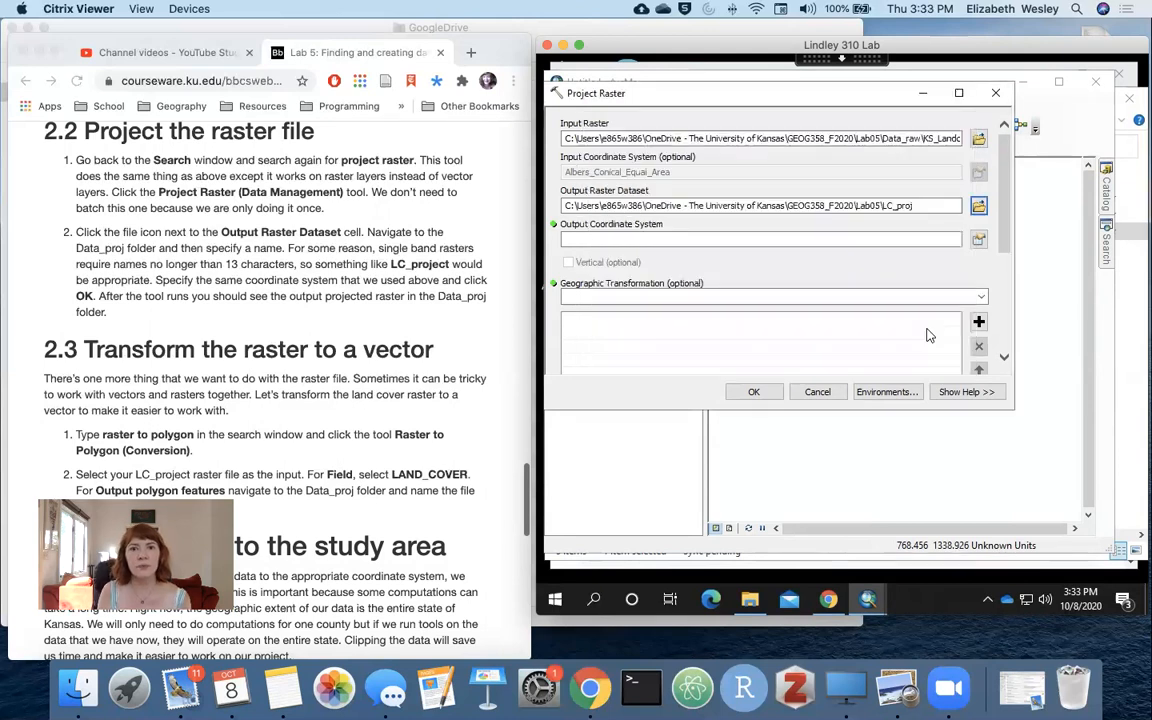
Set the output coordinate system to the favorite NAD 1983 (2011) StatePlane Kansas South FIPS 1502 (Meters) and close the Project Raster tool
{"action": "left_click", "coordinate": [977, 241]}
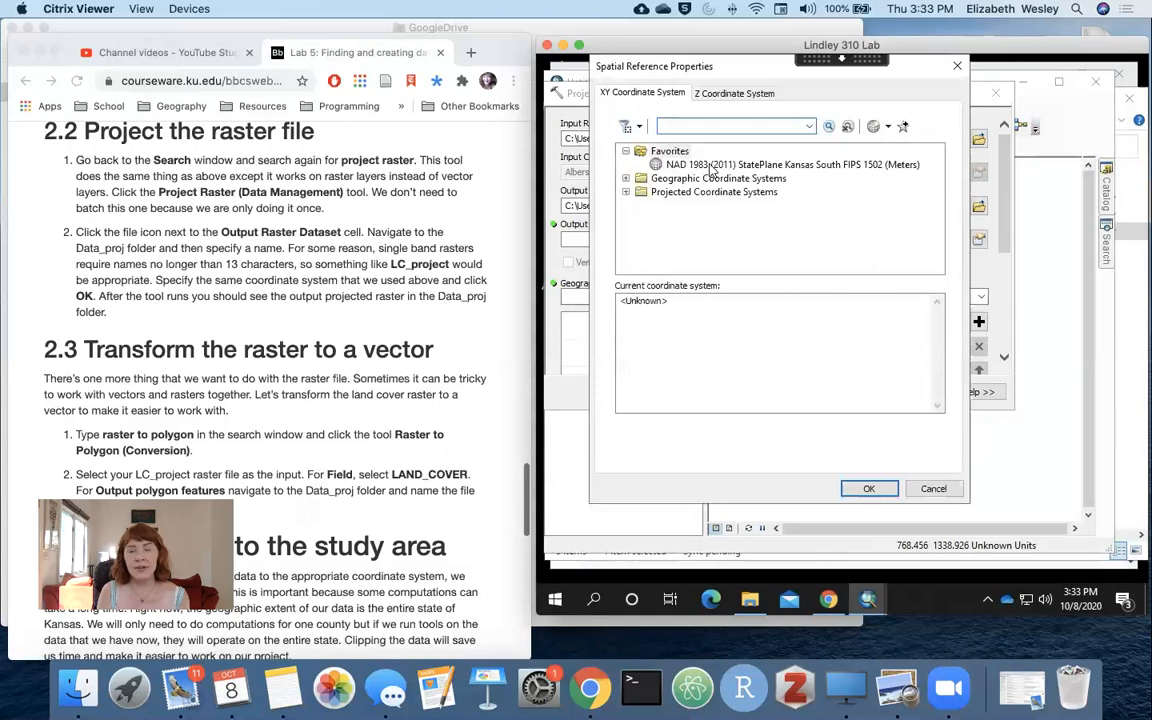
{"action": "left_click", "coordinate": [712, 166]}
{"action": "left_click", "coordinate": [869, 488]}
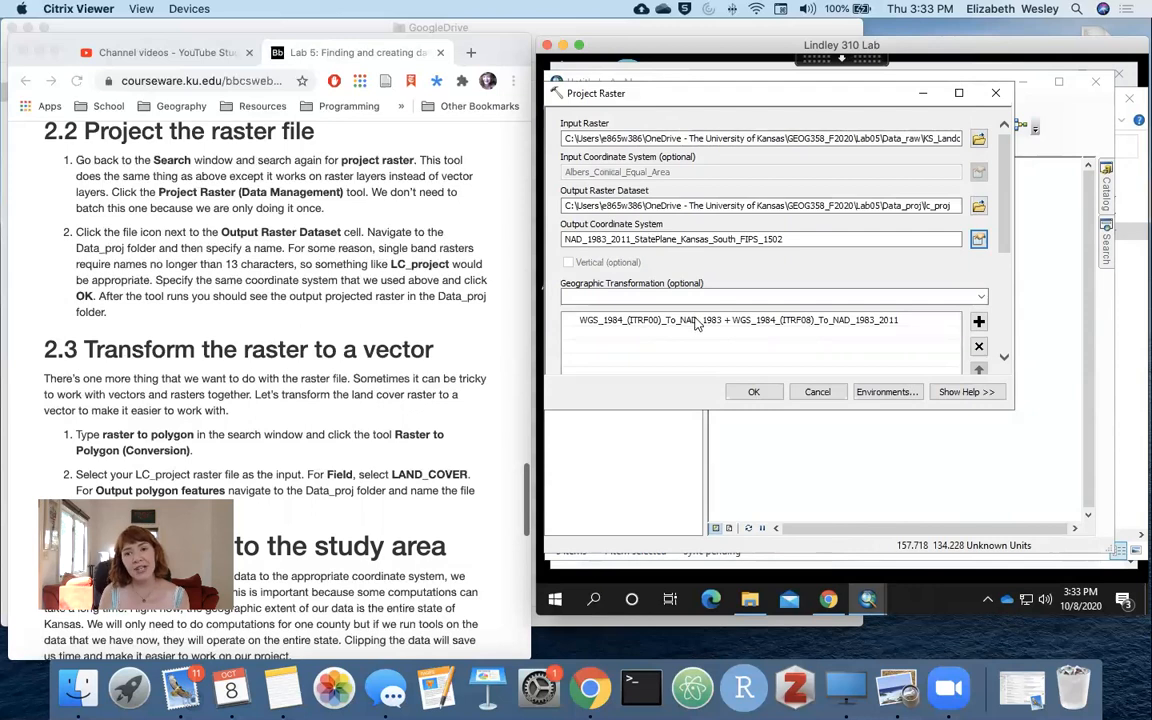
{"action": "left_click", "coordinate": [755, 394]}
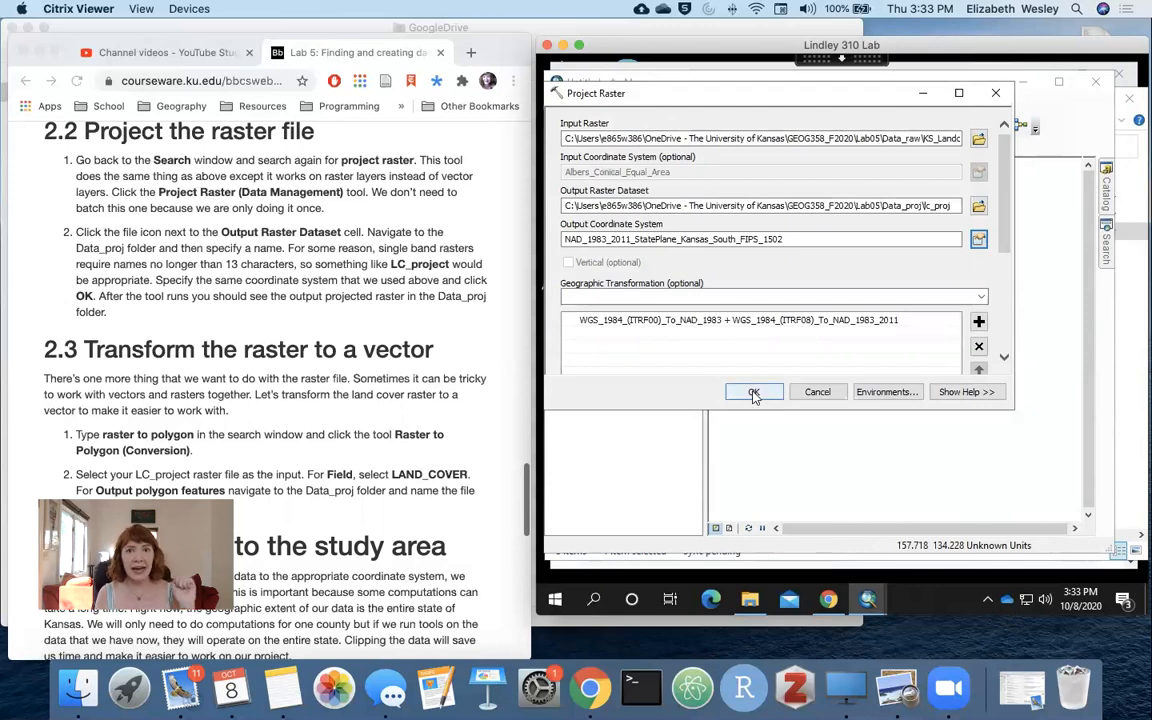
{"action": "left_click", "coordinate": [1020, 92]}
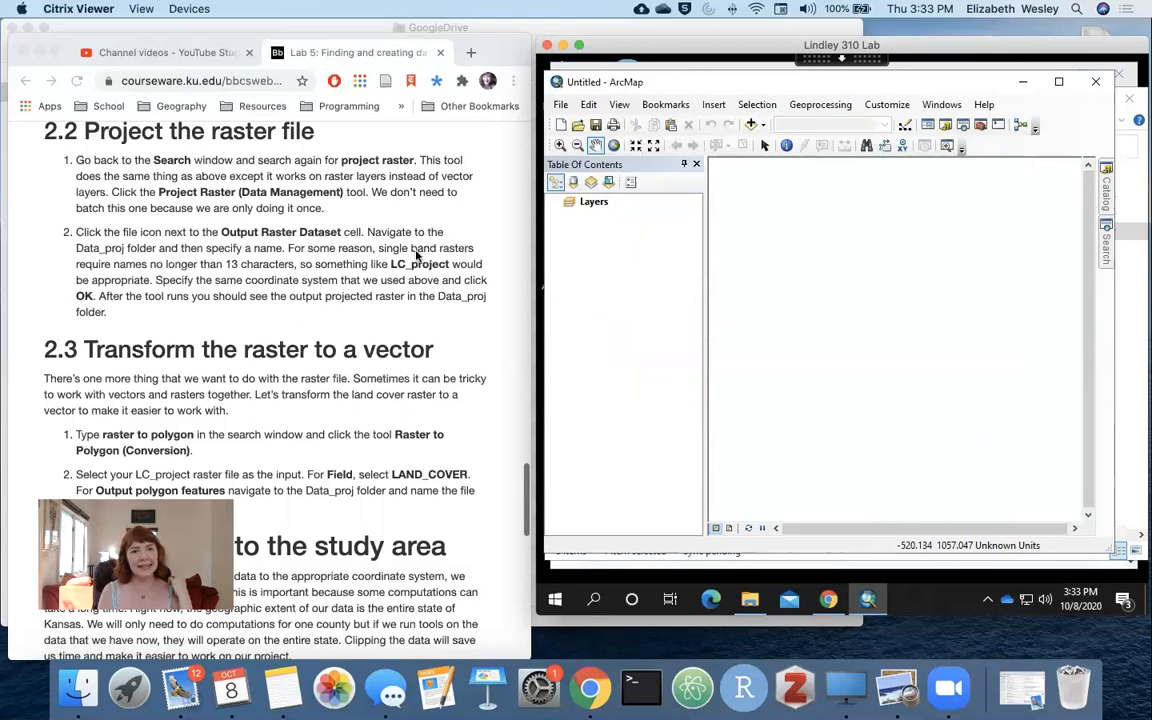
Search the tools for "raster to polygon" as the lab instructions describe and open the Raster to Polygon (Conversion) tool
{"action": "scroll", "coordinate": [415, 258], "scroll_direction": "down", "scroll_amount": 3}
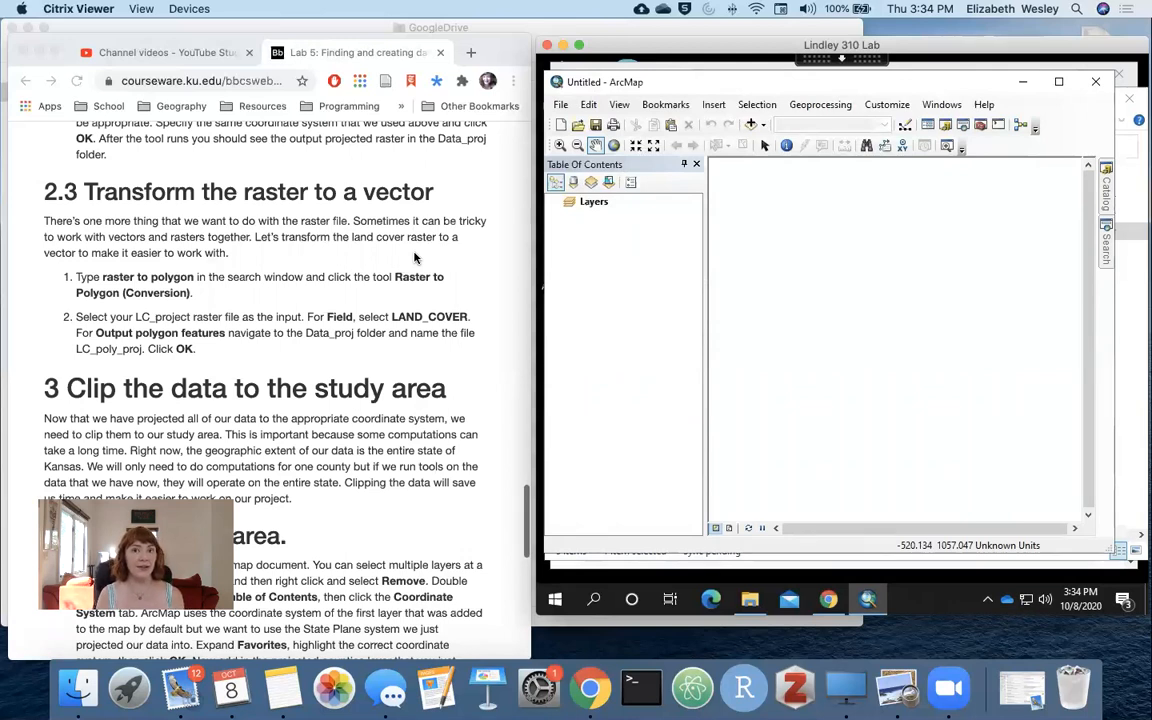
{"action": "left_click", "coordinate": [1107, 245]}
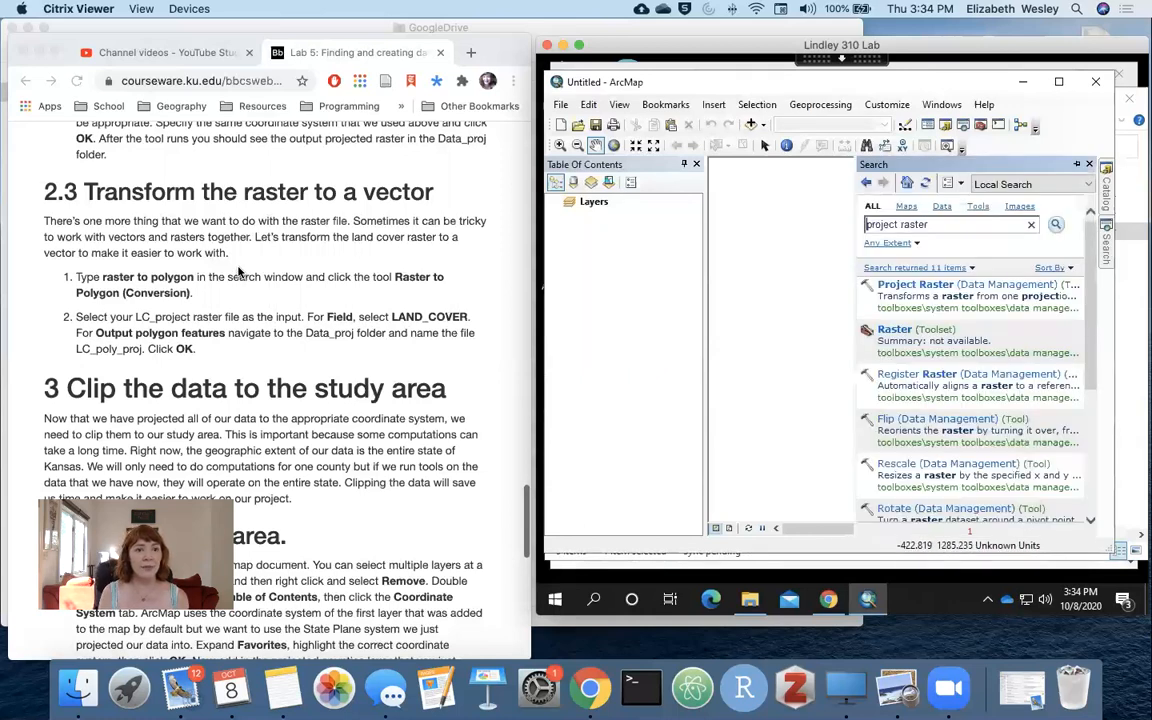
{"action": "scroll", "coordinate": [228, 270], "scroll_direction": "down", "scroll_amount": 2}
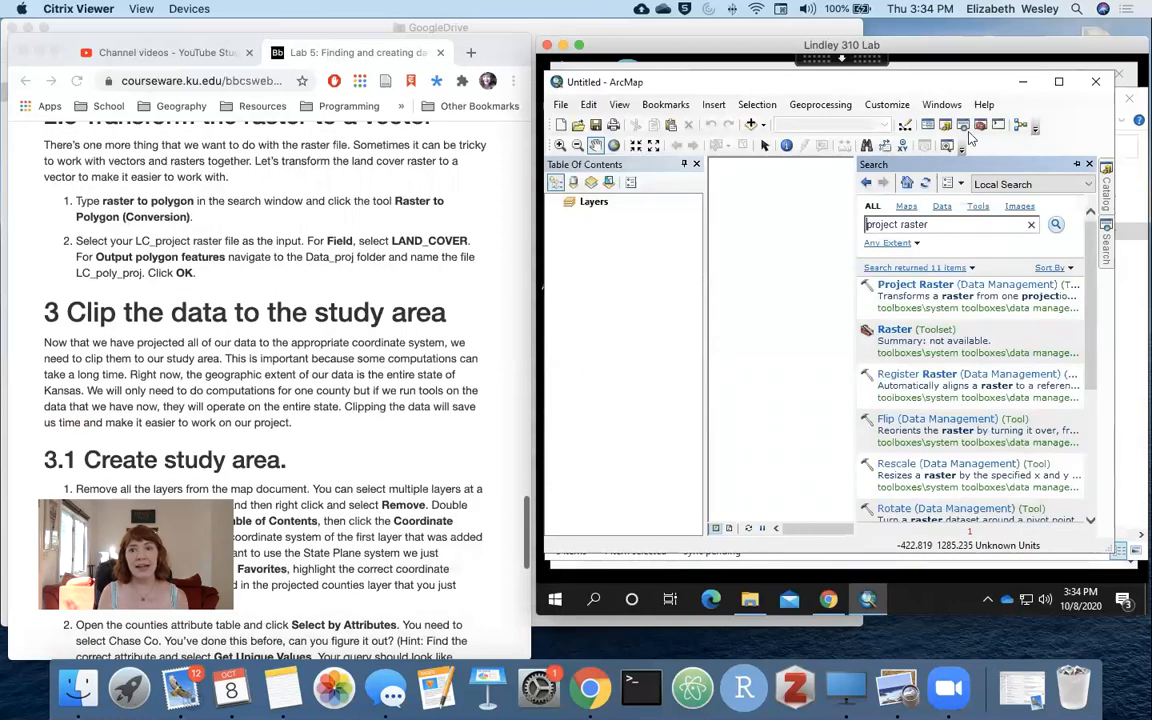
{"action": "left_click_drag", "start_coordinate": [934, 226], "coordinate": [848, 230]}
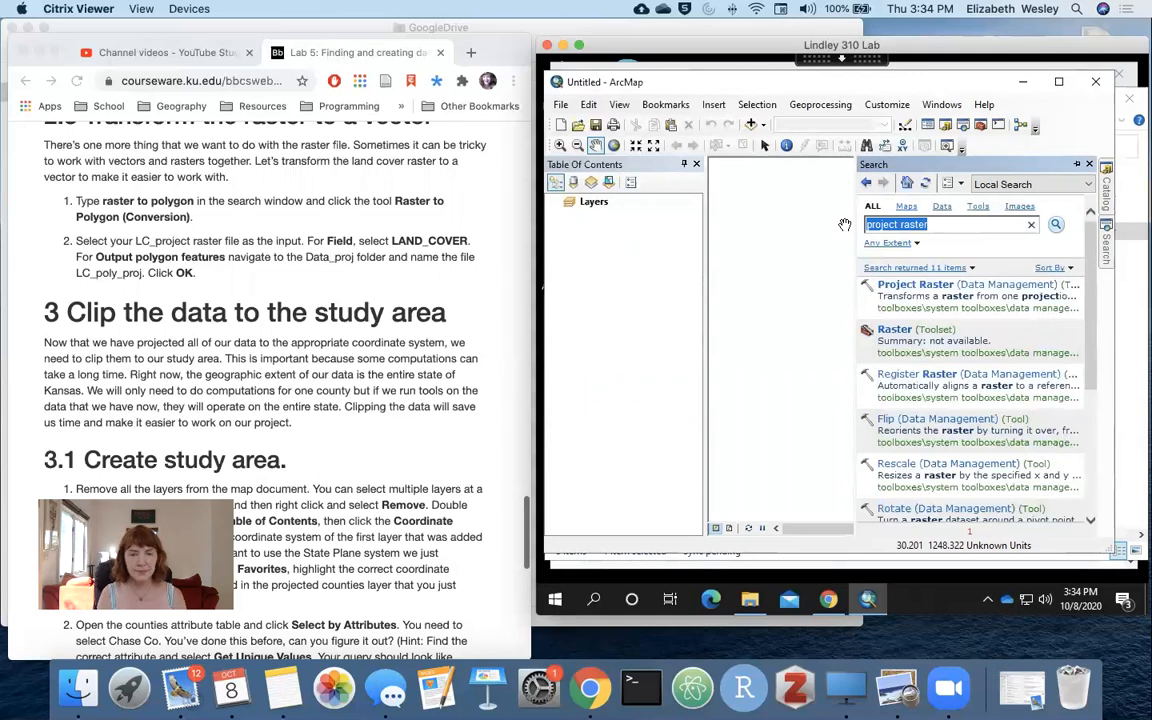
{"action": "type", "text": "raster to polygon"}
{"action": "key", "text": "Return"}
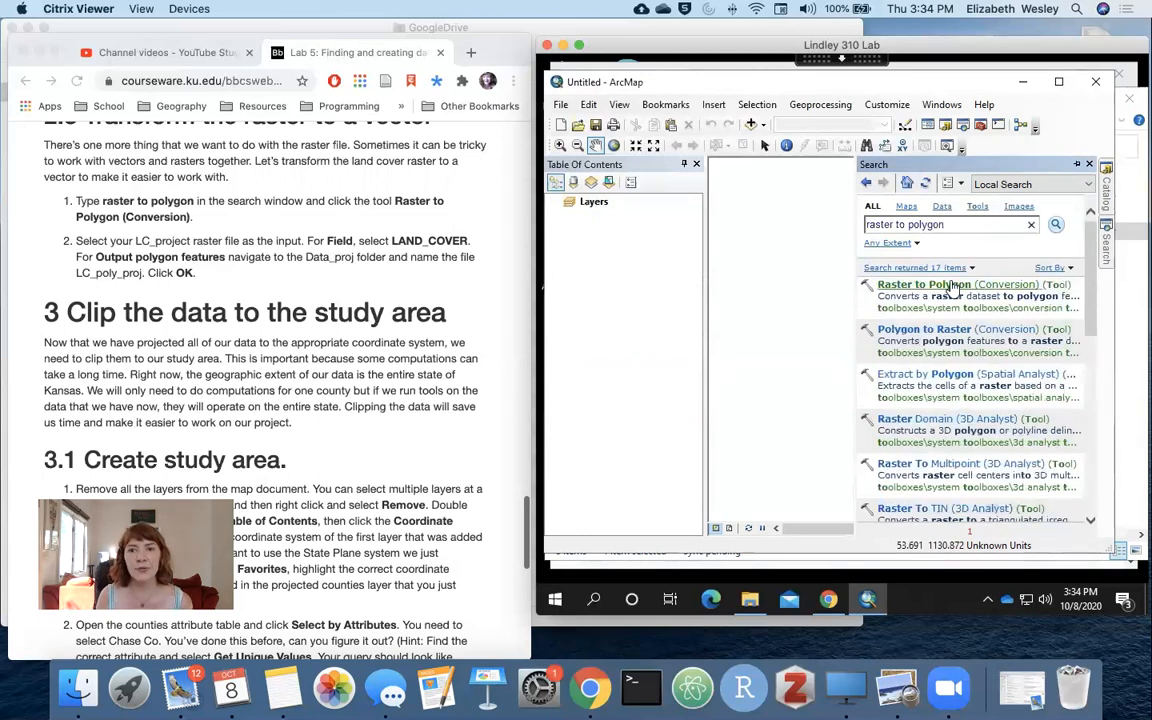
{"action": "left_click", "coordinate": [934, 285]}
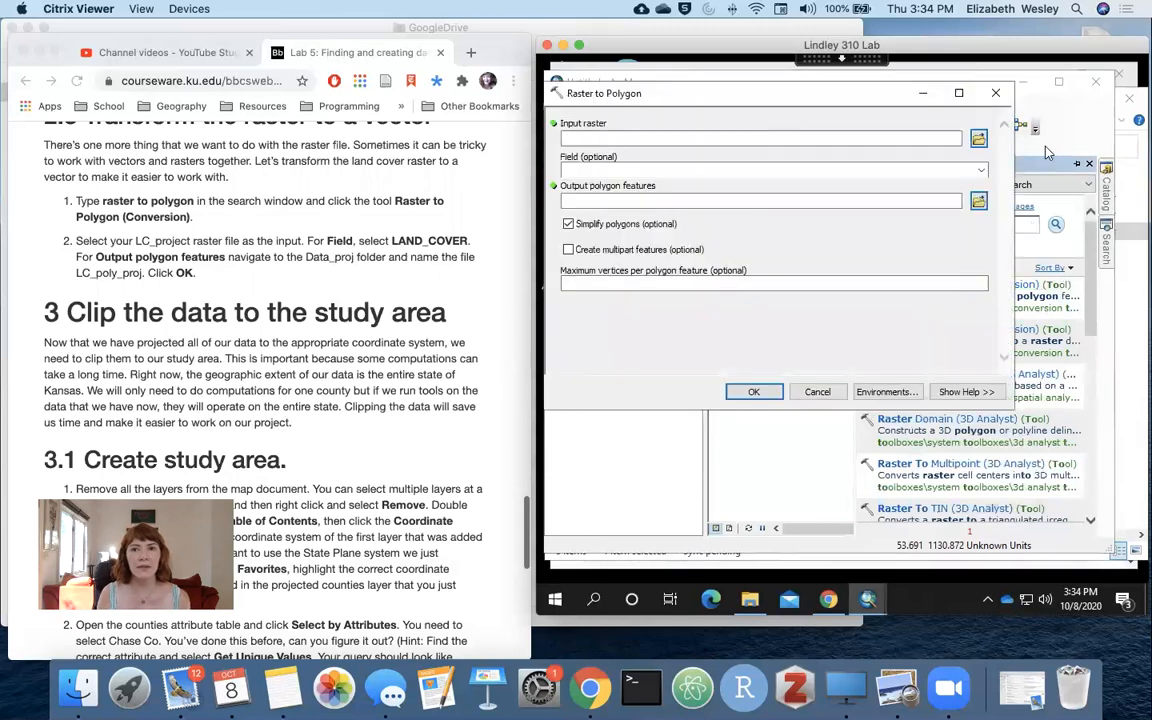
Set lc_project from the Lab5 Data_proj folder as the input raster for the polygon conversion
{"action": "left_click", "coordinate": [978, 138]}
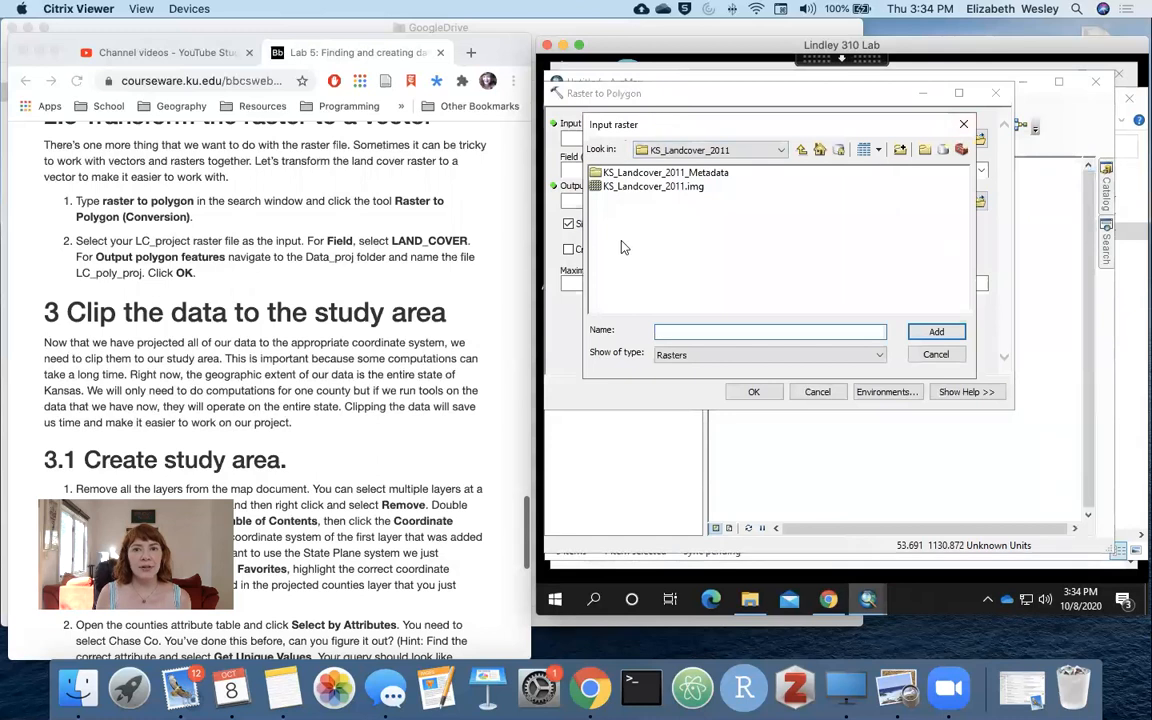
{"action": "left_click", "coordinate": [783, 150]}
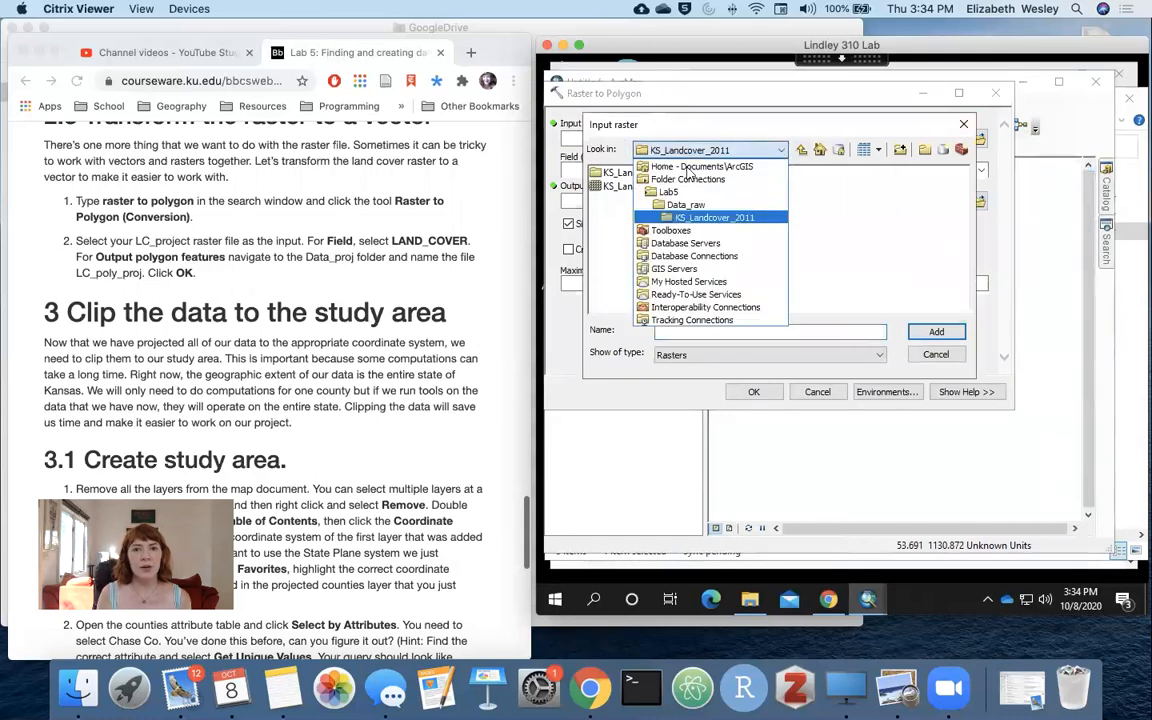
{"action": "left_click", "coordinate": [680, 200]}
{"action": "left_click", "coordinate": [700, 150]}
{"action": "left_click", "coordinate": [670, 192]}
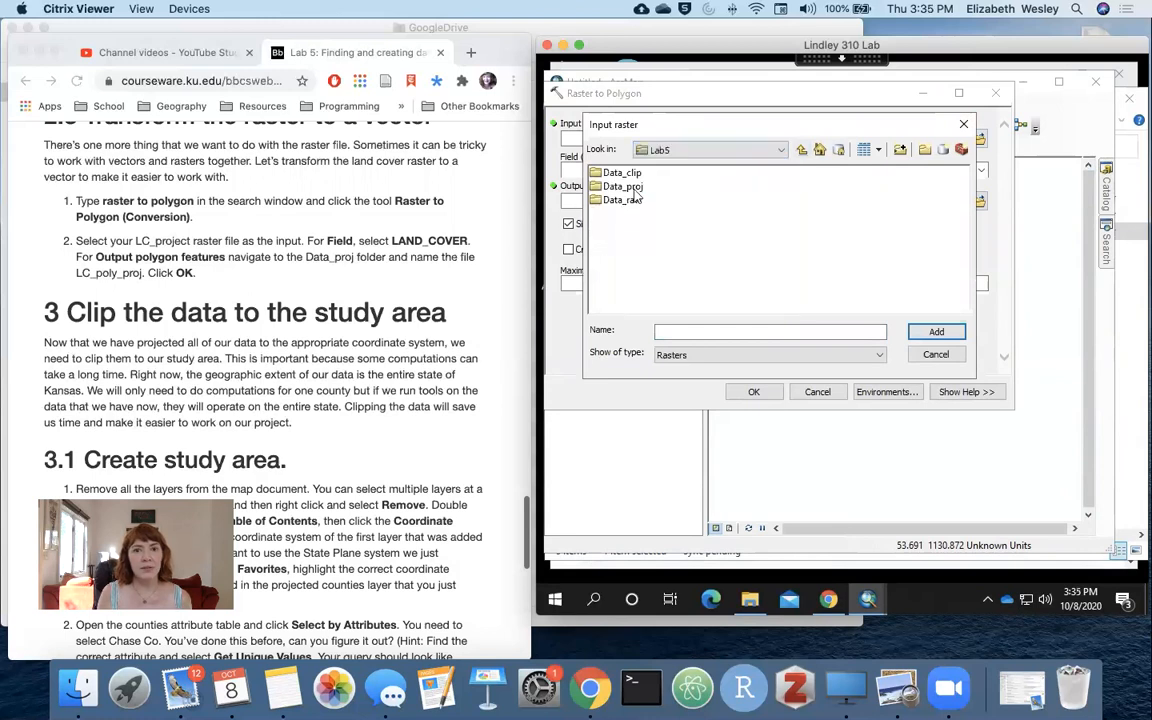
{"action": "double_click", "coordinate": [630, 188]}
{"action": "left_click", "coordinate": [622, 173]}
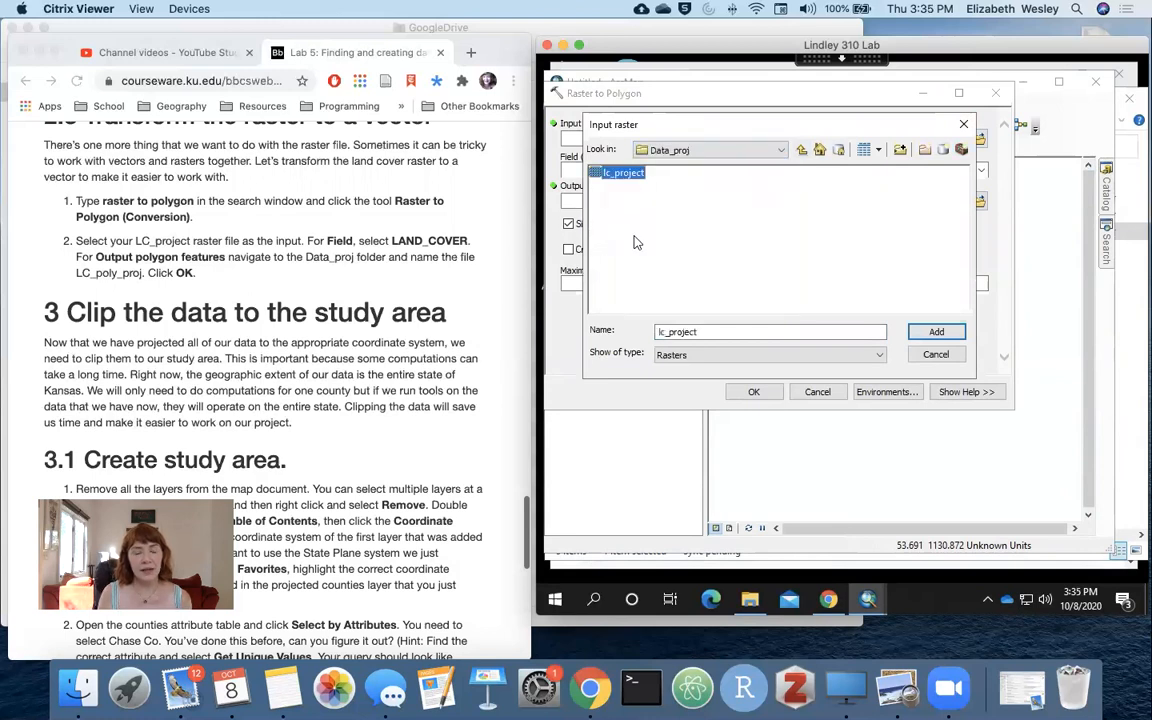
{"action": "left_click", "coordinate": [931, 331]}
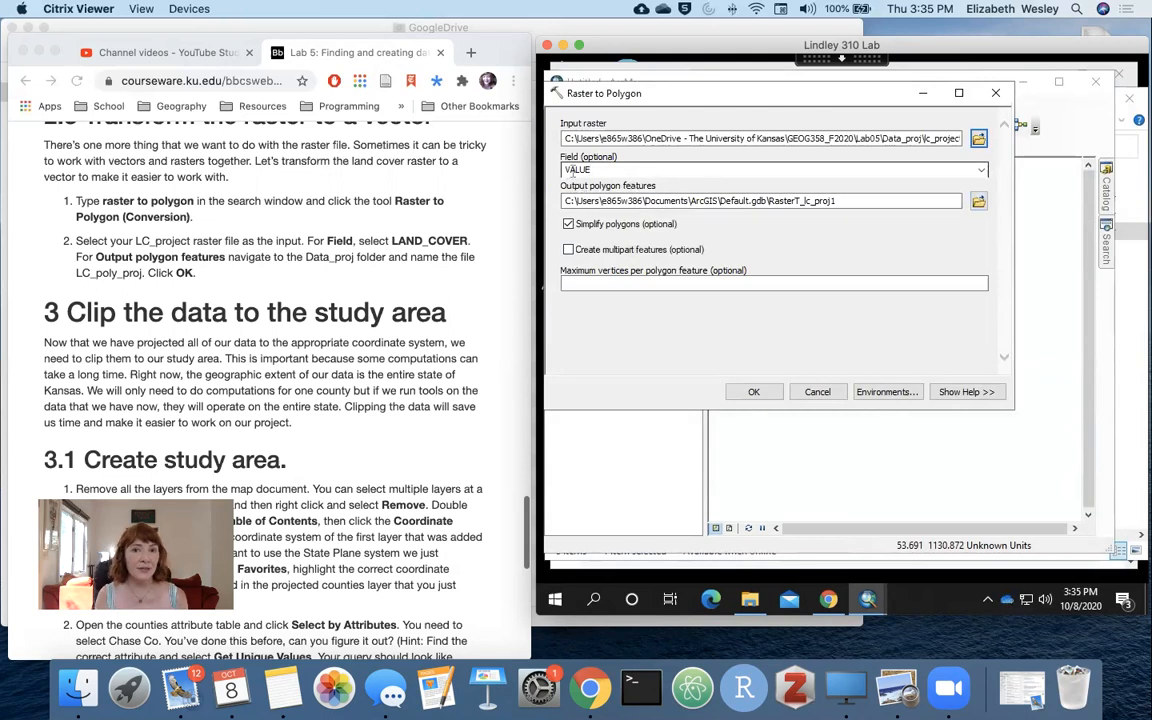
Try converting the raster with field LAND_COVER and output LC_poly_proj.shp in Data_proj, replacing the existing file, and cancel the Raster to Polygon tool
{"action": "left_click", "coordinate": [888, 169]}
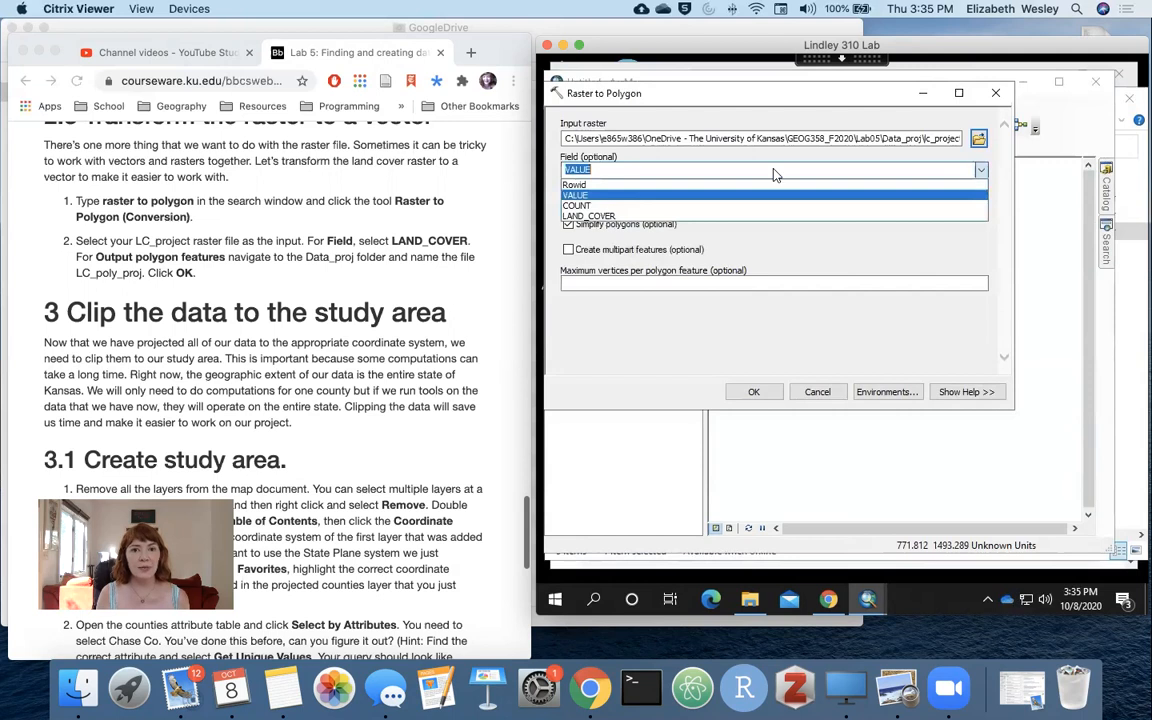
{"action": "left_click", "coordinate": [648, 216]}
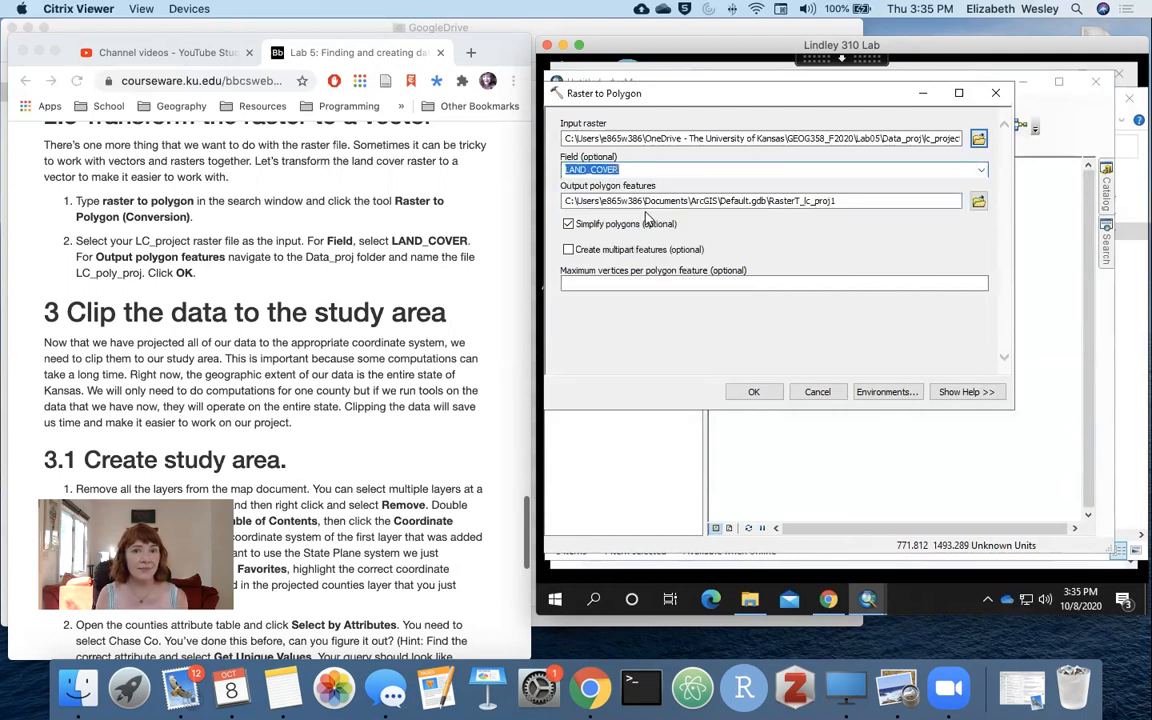
{"action": "left_click", "coordinate": [978, 200]}
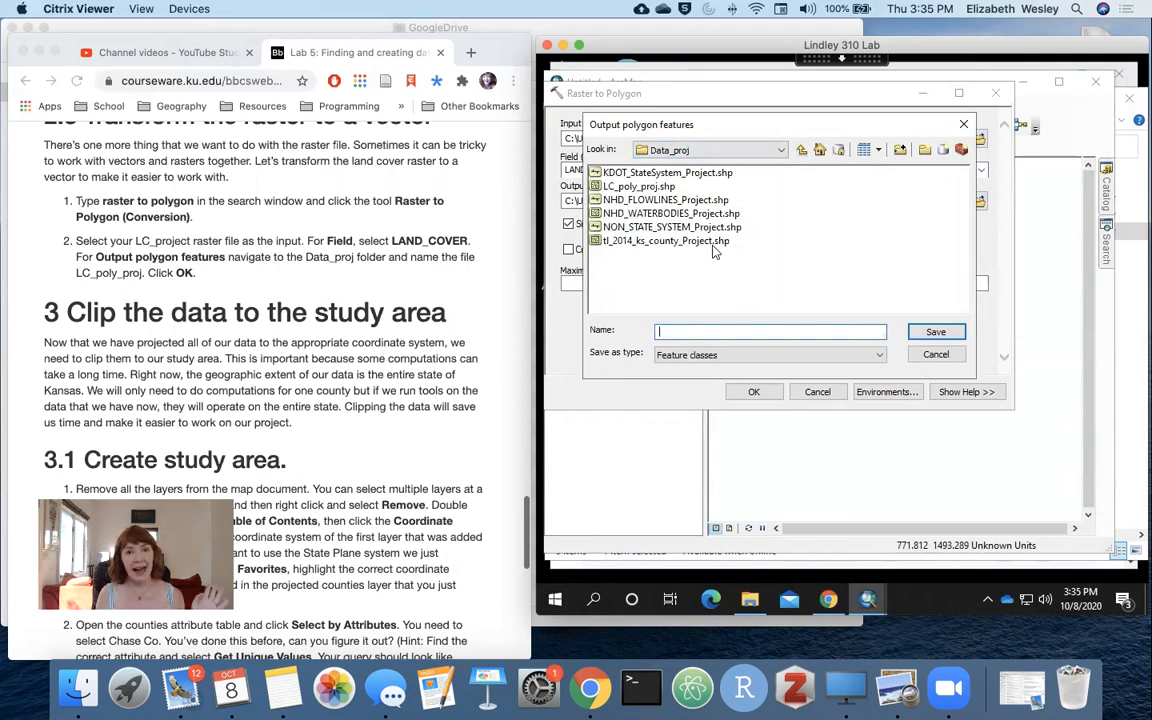
{"action": "left_click", "coordinate": [632, 186]}
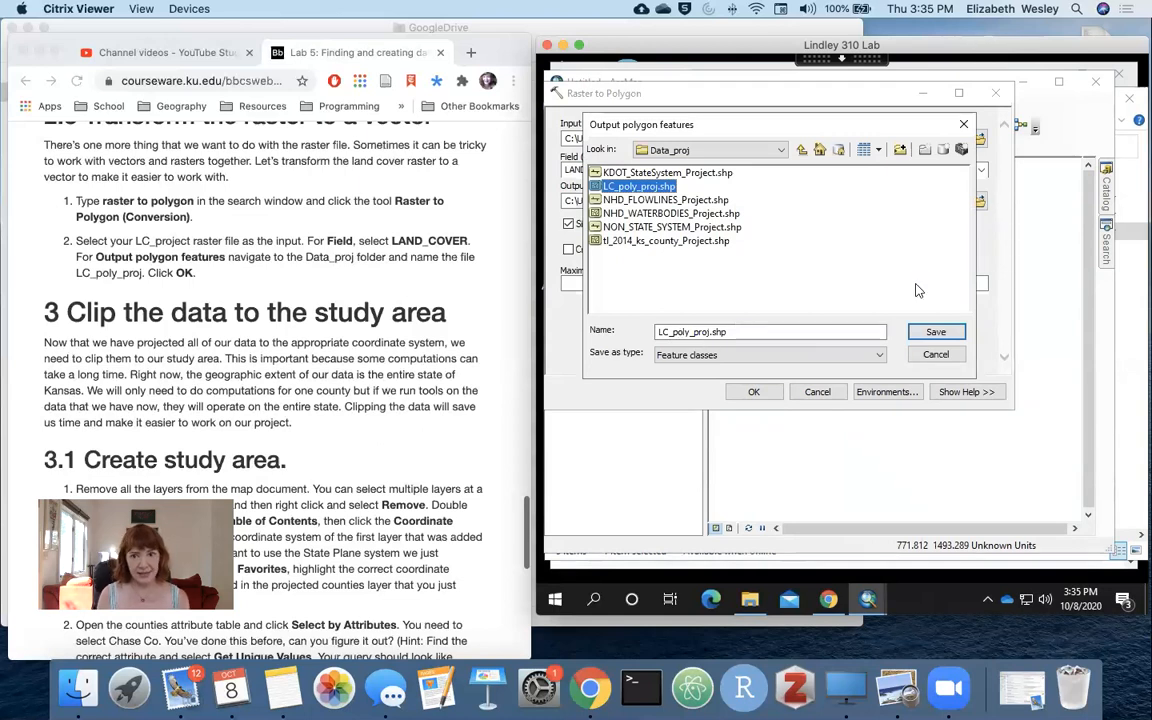
{"action": "left_click", "coordinate": [955, 340]}
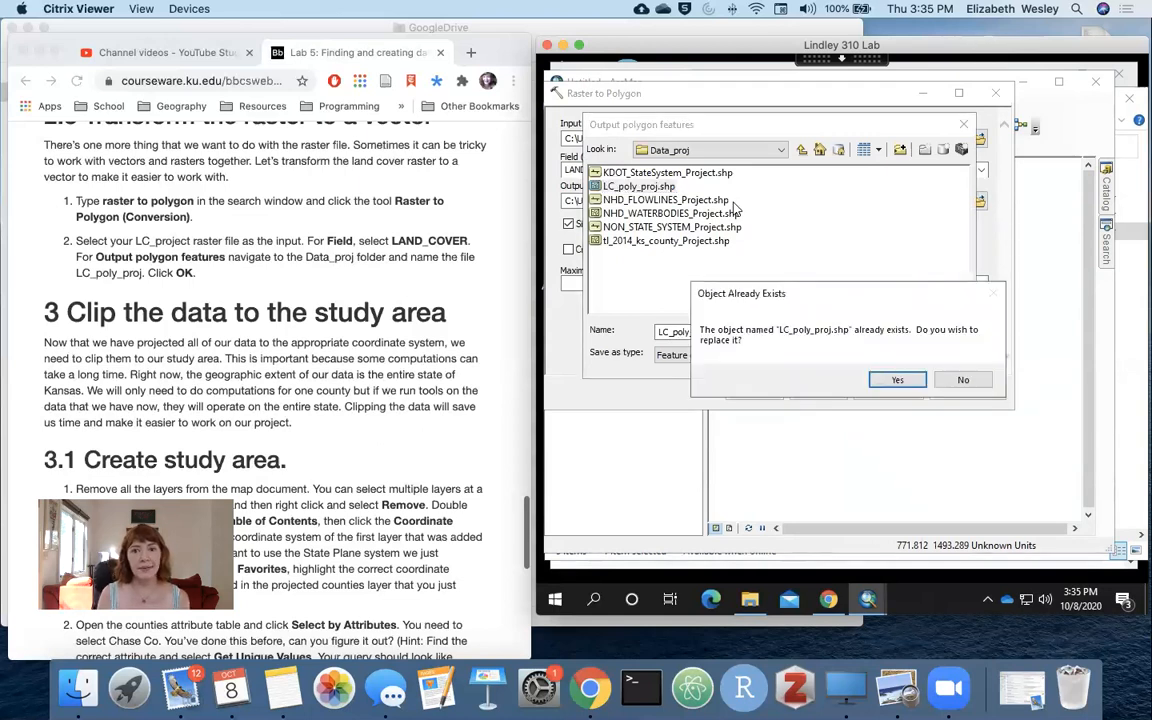
{"action": "left_click", "coordinate": [897, 380]}
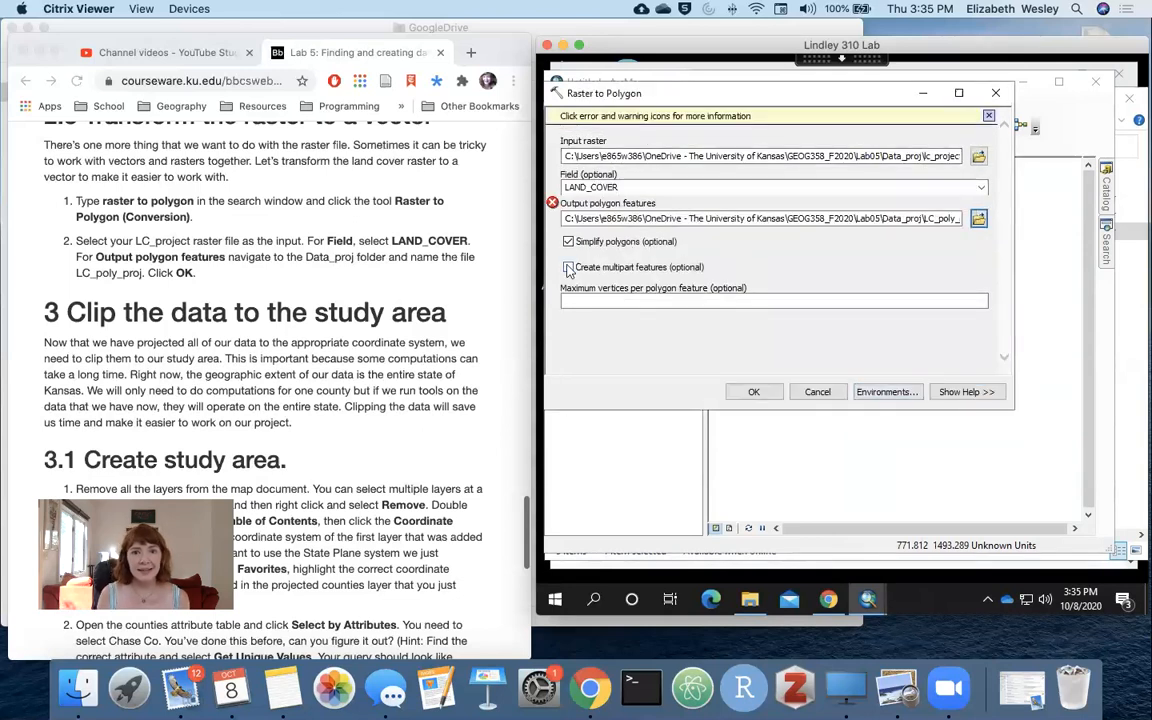
{"action": "left_click", "coordinate": [755, 396]}
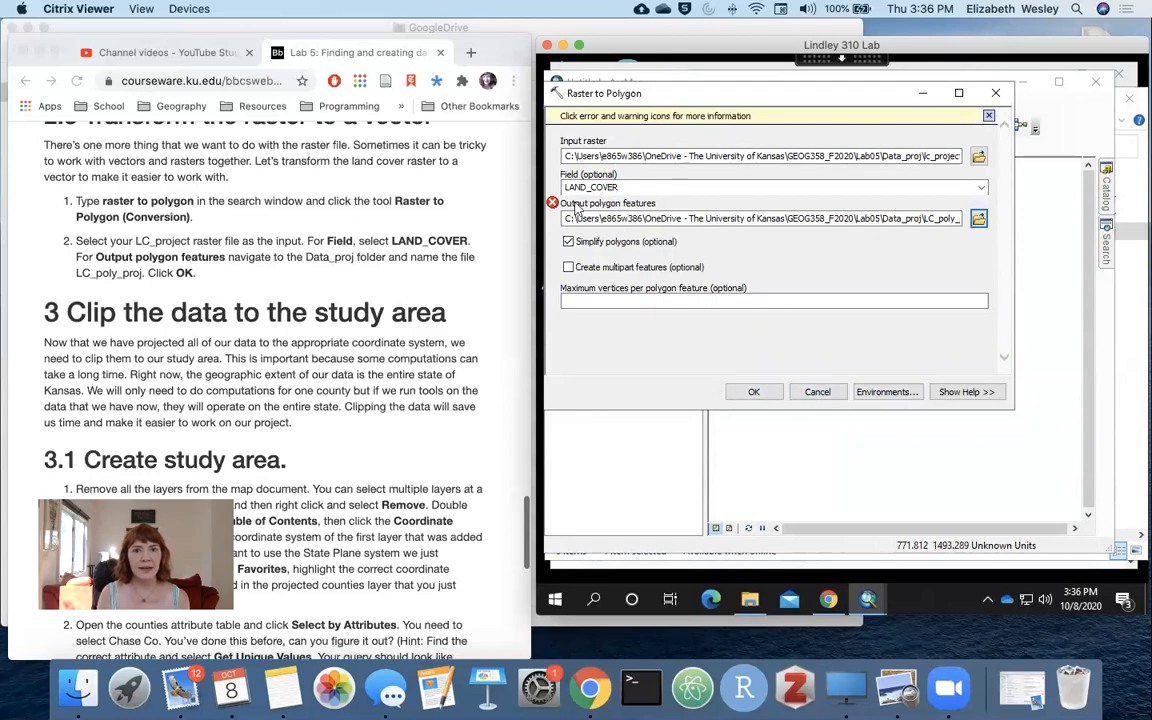
{"action": "mouse_move", "coordinate": [552, 204]}
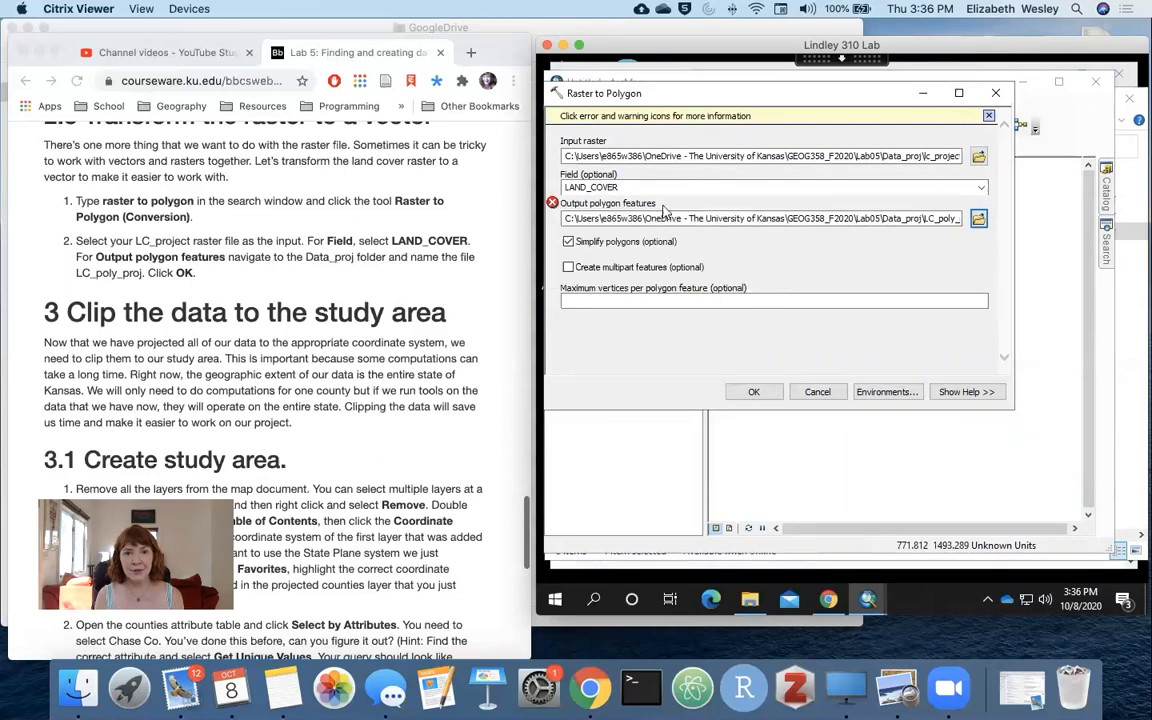
{"action": "left_click", "coordinate": [817, 392]}
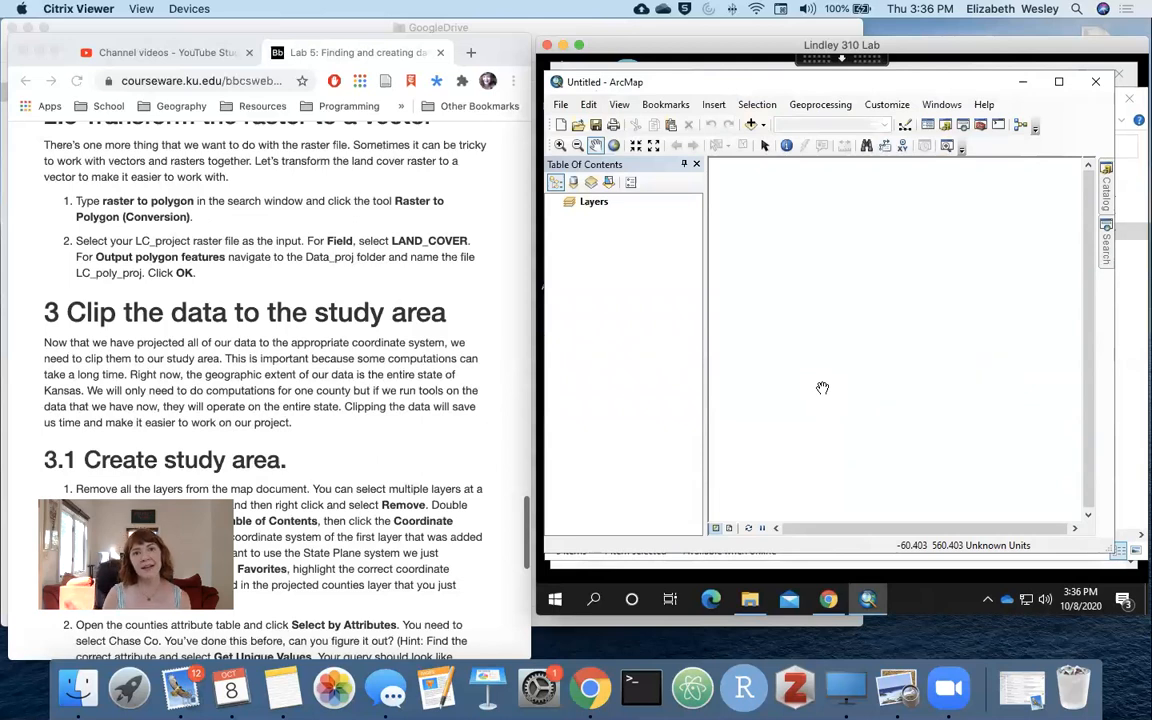
{"action": "left_click", "coordinate": [821, 106]}
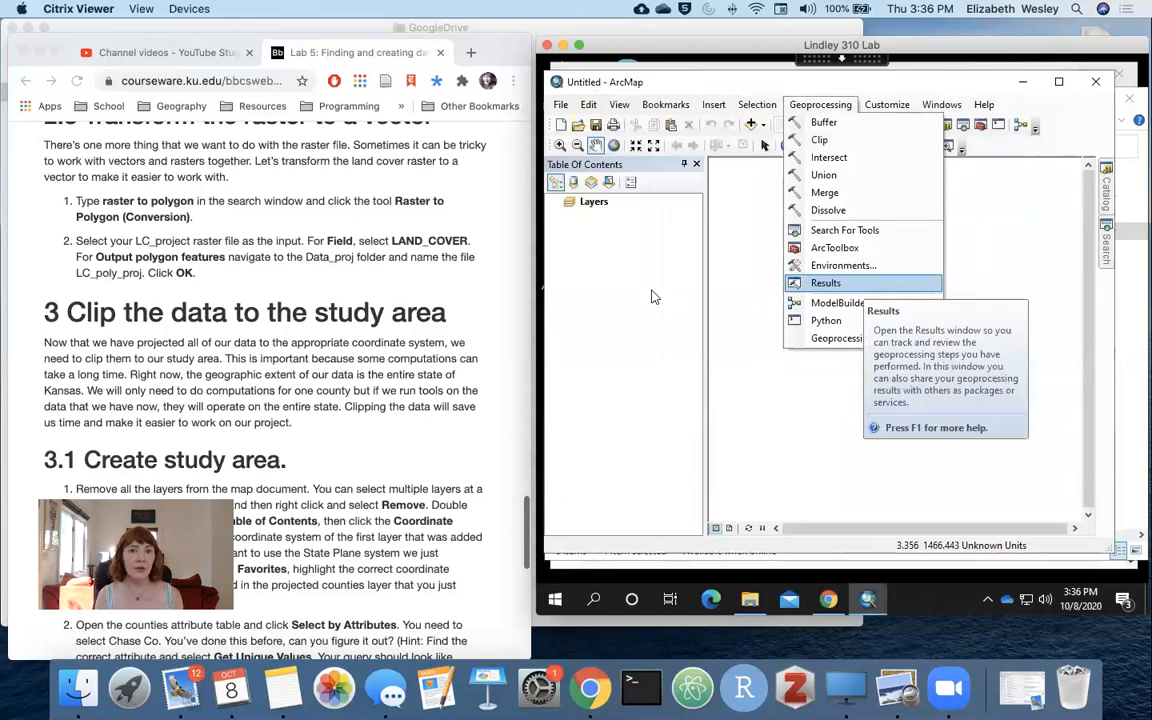
{"action": "left_click", "coordinate": [628, 308]}
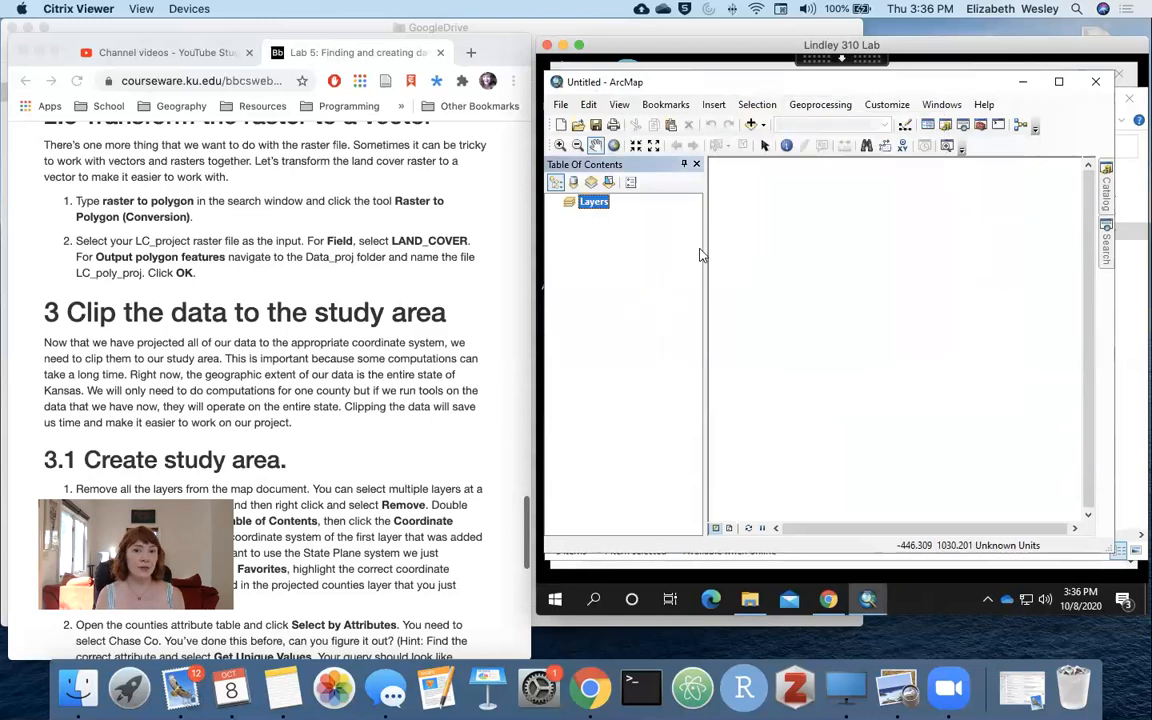
Following section 3.1 of the lab instructions, add tl_2014_ks_county_Project.shp from the Lab5 Data_proj folder to the map
{"action": "scroll", "coordinate": [432, 226], "scroll_direction": "down", "scroll_amount": 3}
{"action": "scroll", "coordinate": [432, 226], "scroll_direction": "down", "scroll_amount": 1}
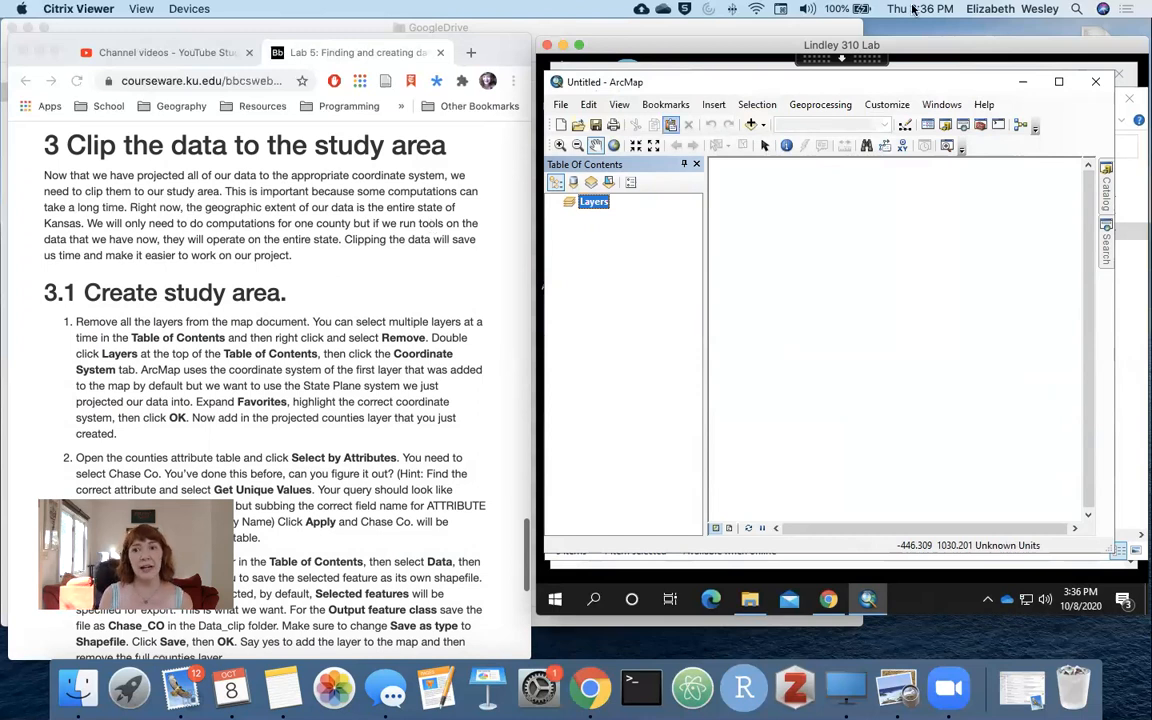
{"action": "left_click", "coordinate": [1106, 192]}
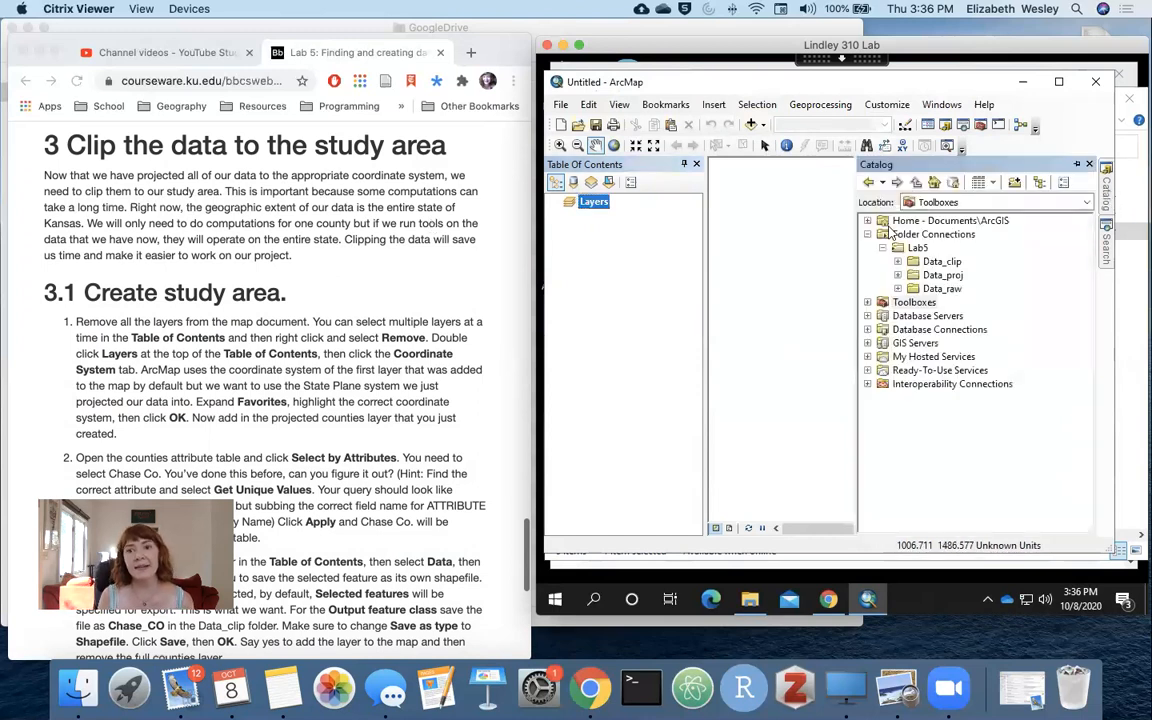
{"action": "left_click", "coordinate": [897, 275]}
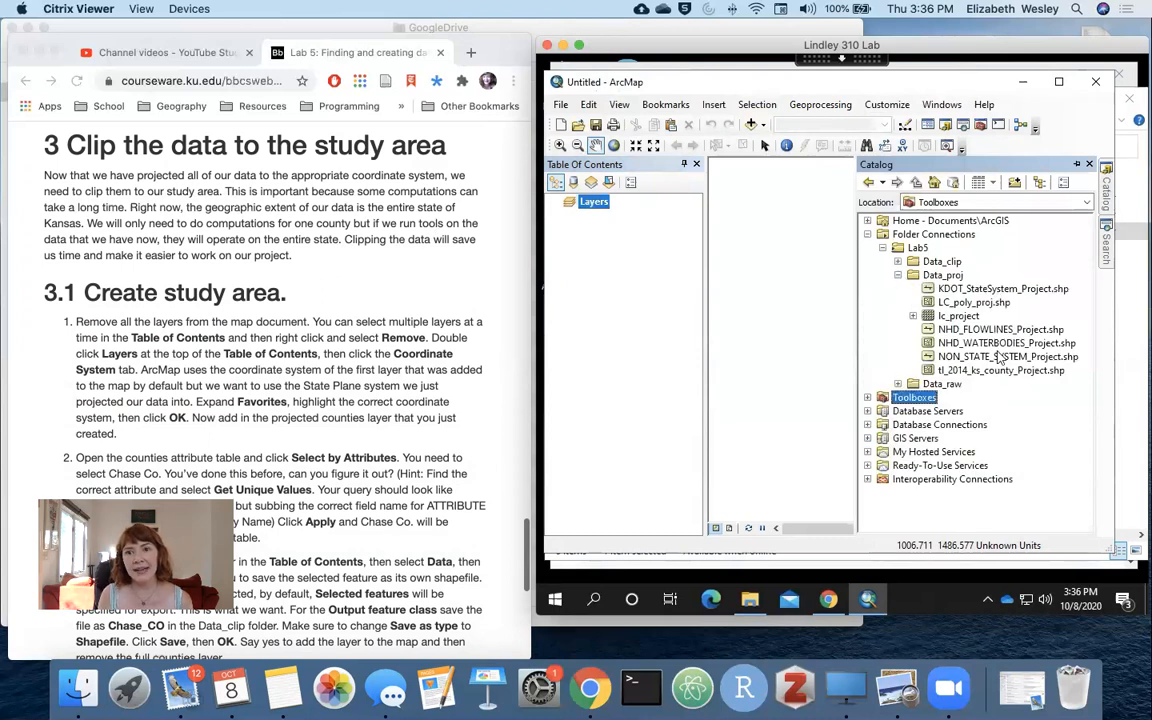
{"action": "mouse_move", "coordinate": [1013, 375]}
{"action": "left_mouse_down"}
{"action": "mouse_move", "coordinate": [703, 332]}
{"action": "mouse_move", "coordinate": [707, 318]}
{"action": "mouse_move", "coordinate": [758, 344]}
{"action": "left_mouse_up"}
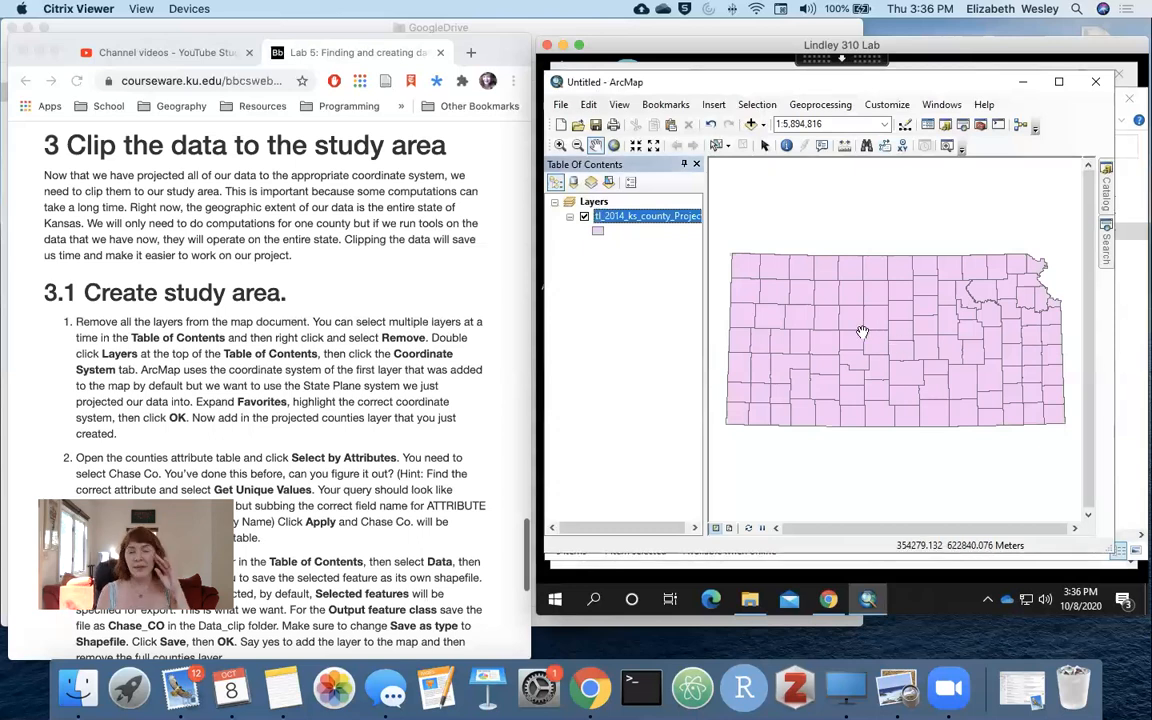
Open the attribute table of the tl_2014_ks_county_Project layer and bring its county name fields into view
{"action": "left_click", "coordinate": [640, 218]}
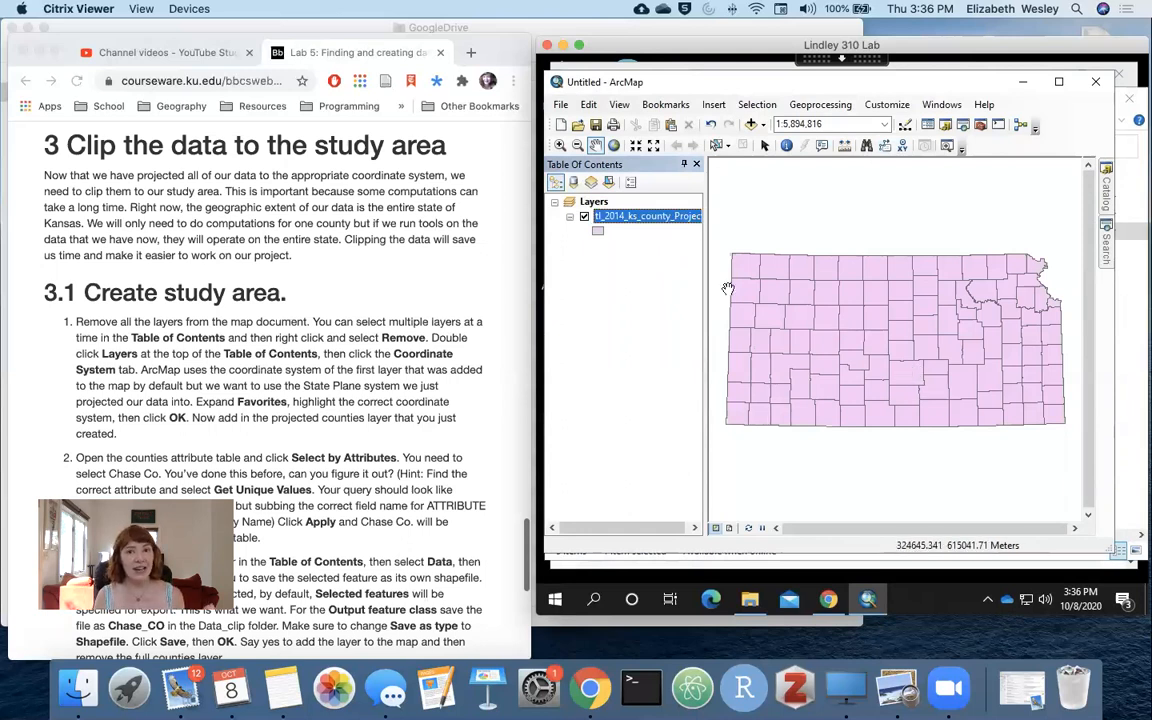
{"action": "left_click", "coordinate": [620, 217]}
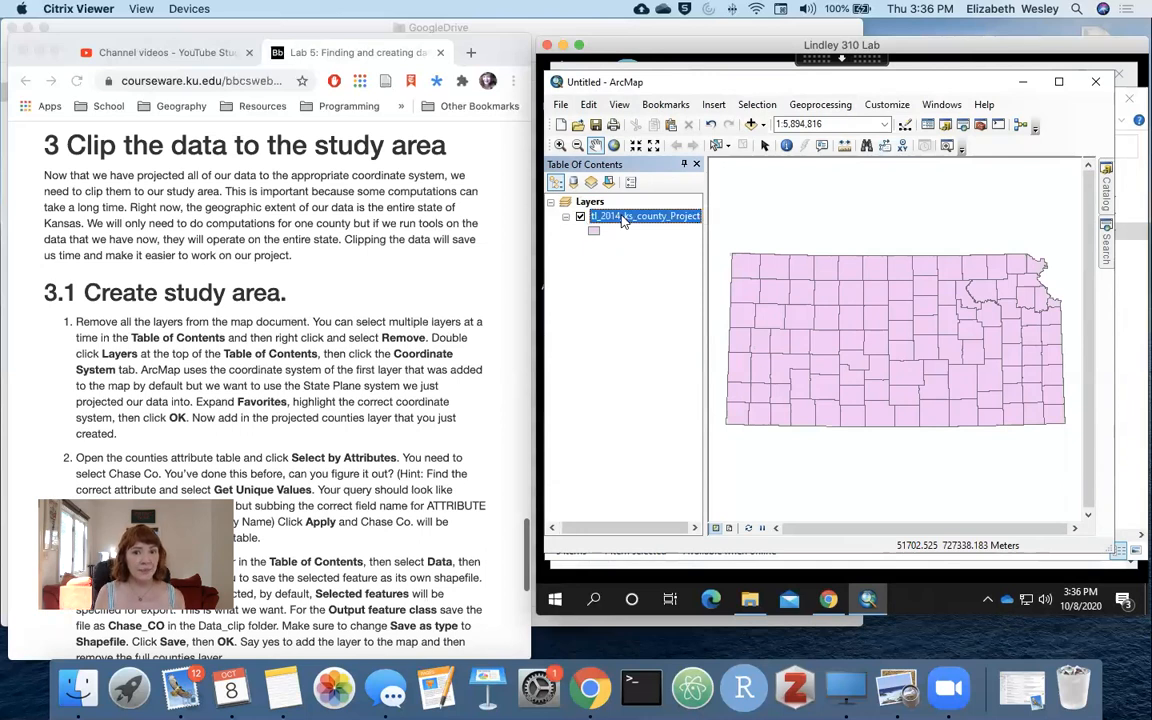
{"action": "right_click", "coordinate": [618, 217]}
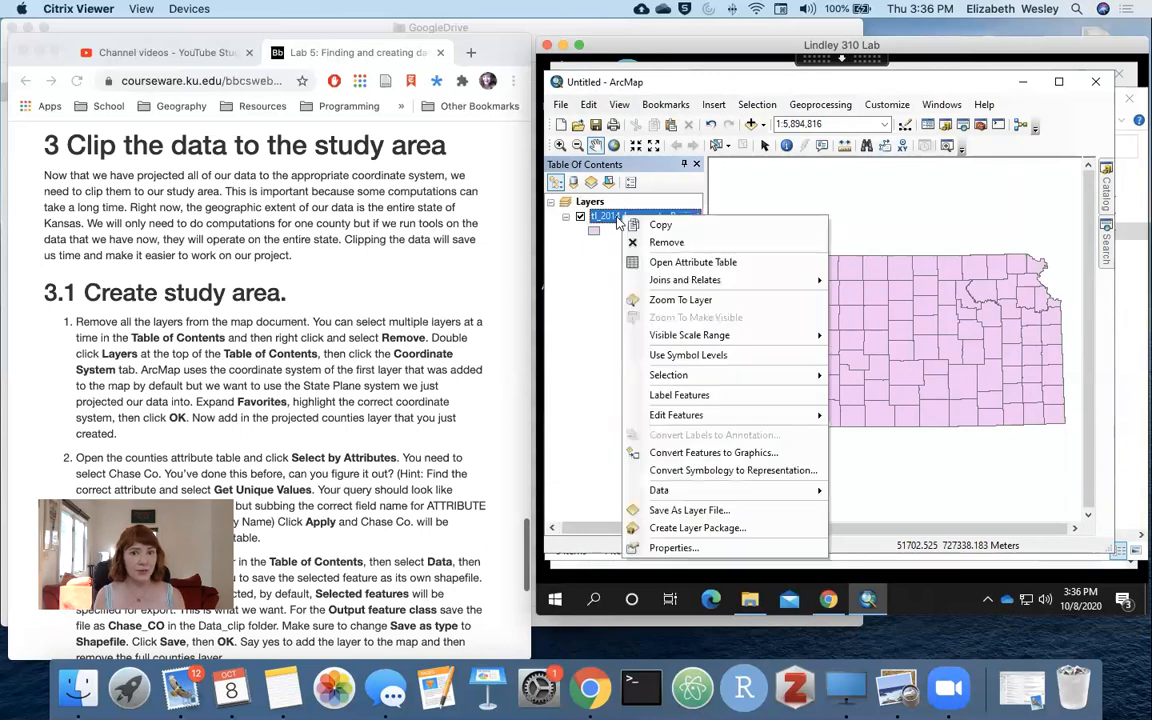
{"action": "left_click", "coordinate": [678, 262]}
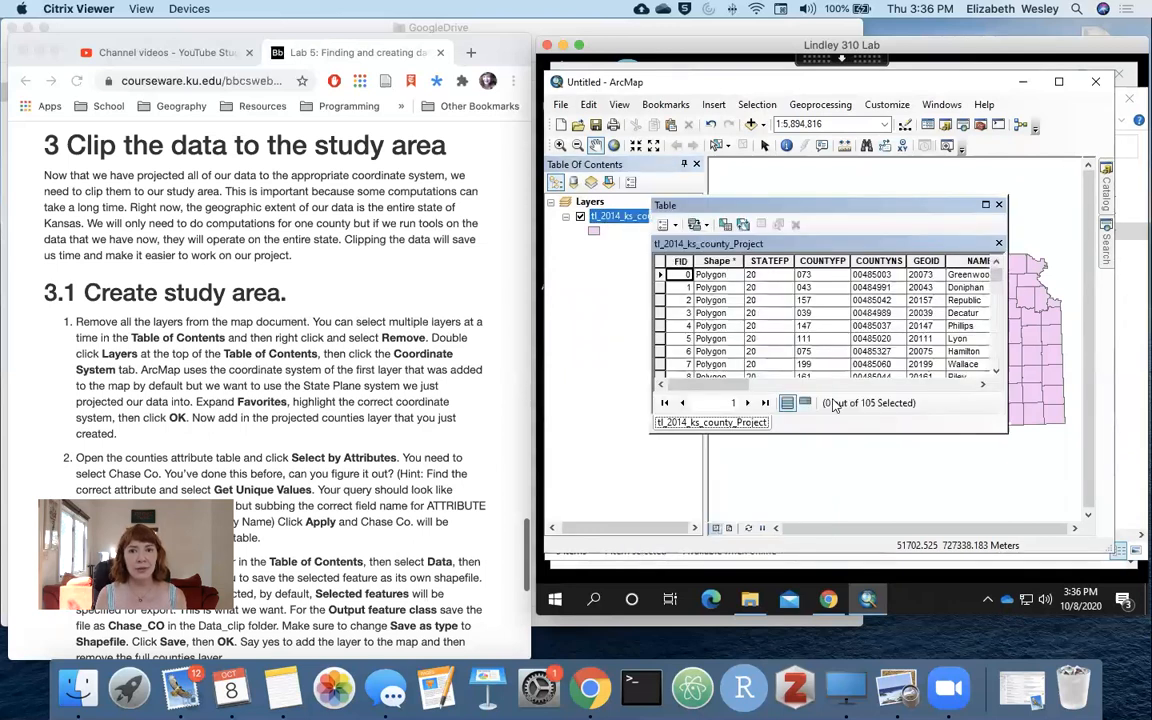
{"action": "left_click_drag", "start_coordinate": [740, 384], "coordinate": [811, 405]}
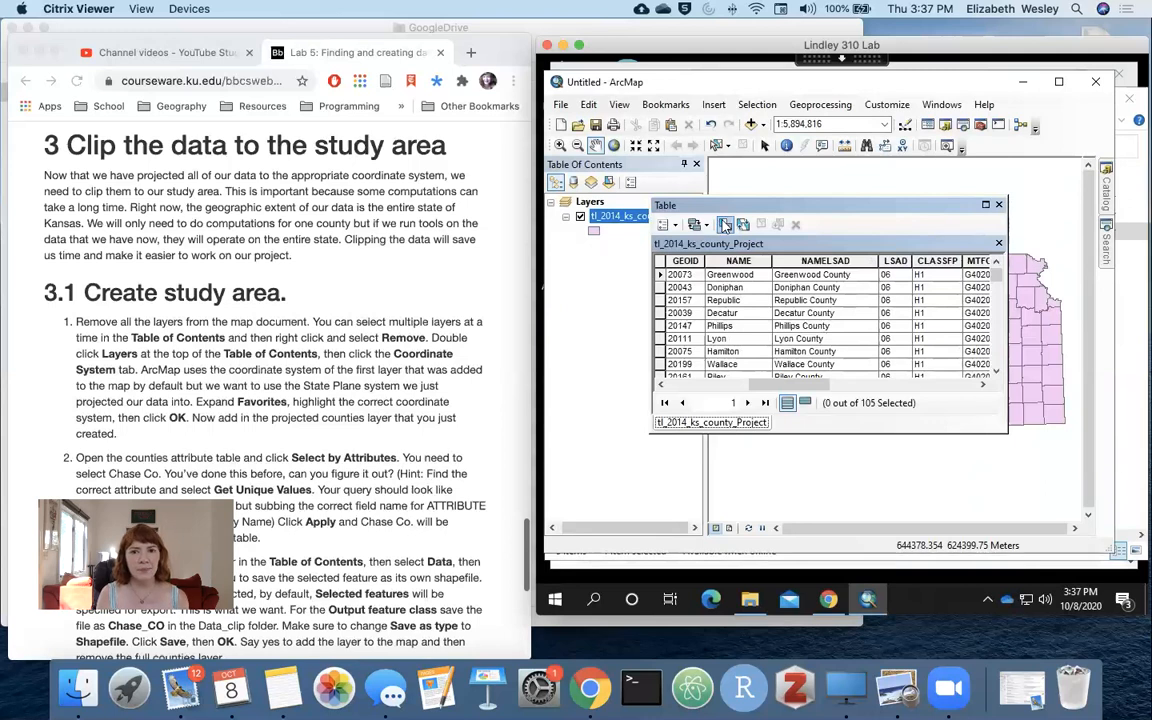
{"action": "left_click", "coordinate": [726, 225]}
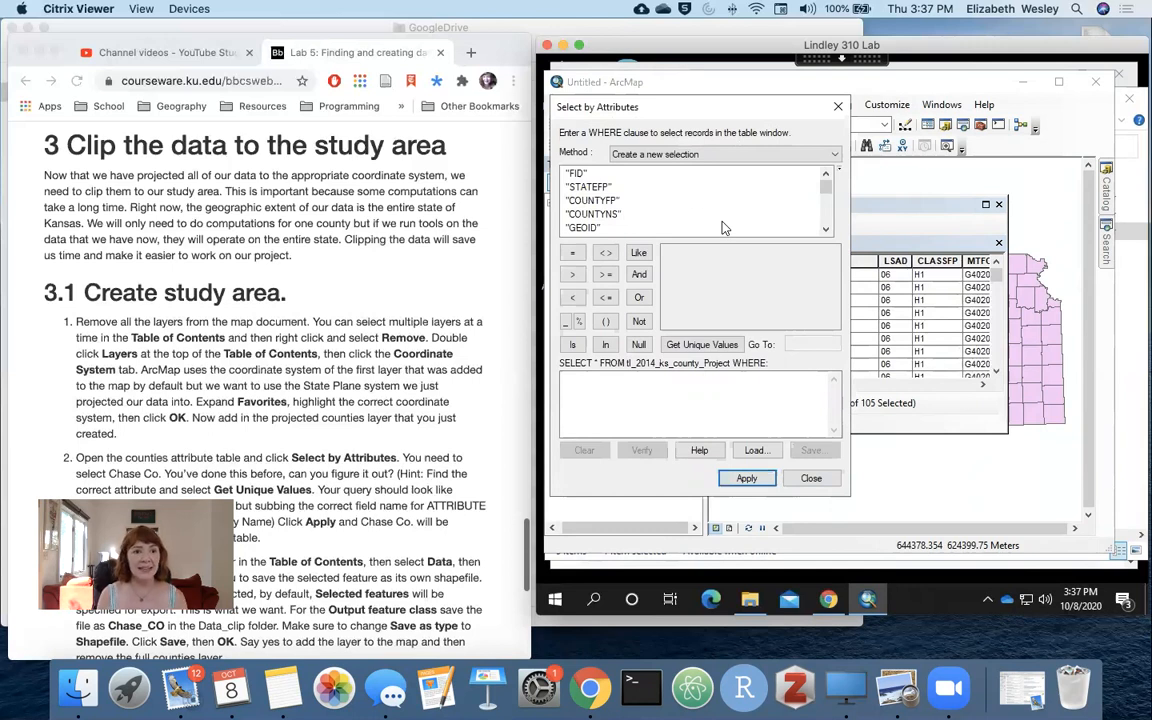
{"action": "scroll", "coordinate": [724, 228], "scroll_direction": "down", "scroll_amount": 5}
{"action": "scroll", "coordinate": [420, 252], "scroll_direction": "down", "scroll_amount": 8}
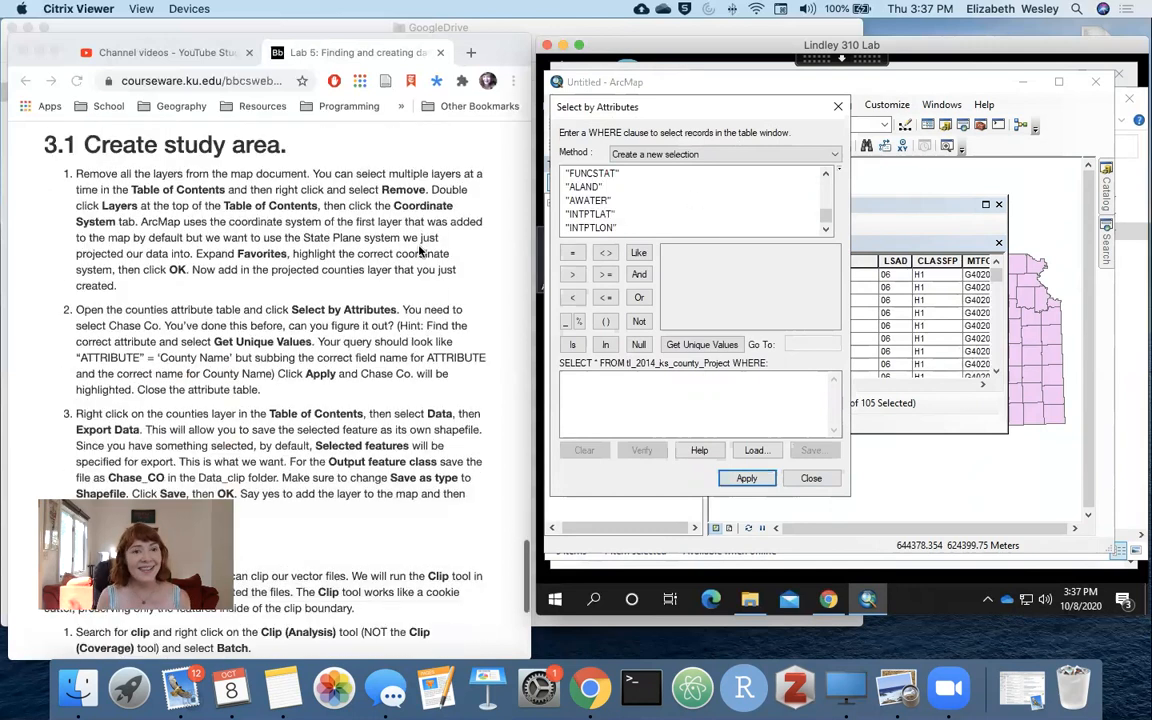
{"action": "scroll", "coordinate": [420, 252], "scroll_direction": "up", "scroll_amount": 2}
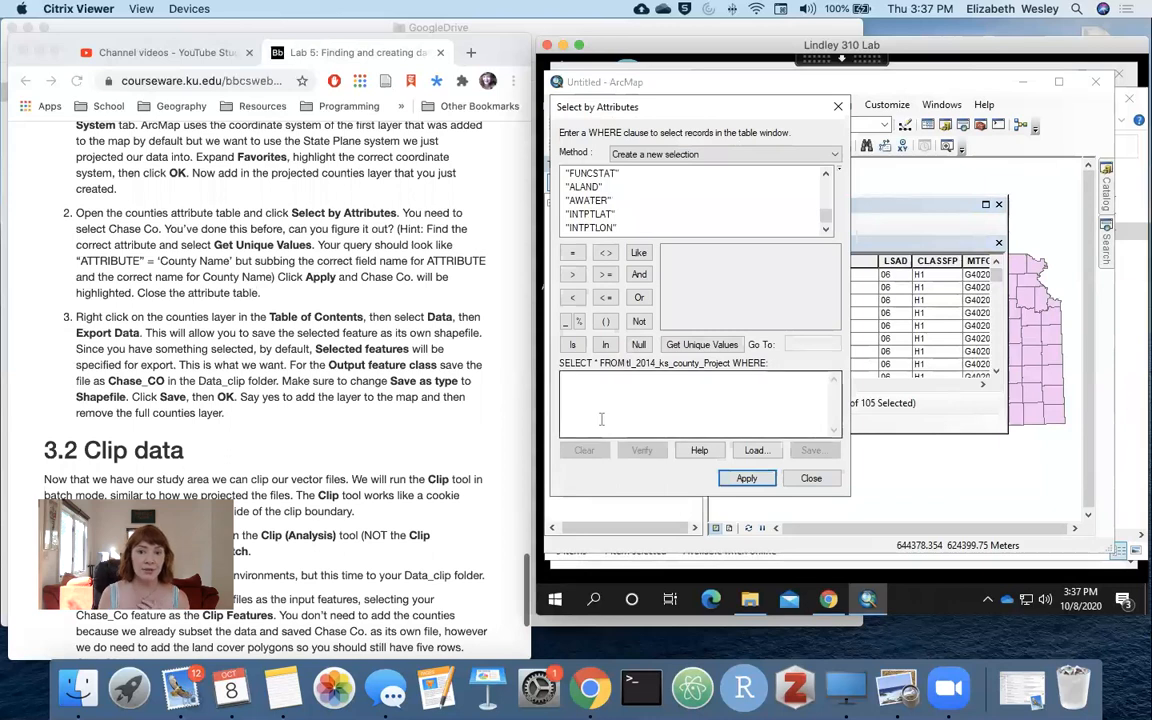
{"action": "left_click", "coordinate": [803, 479]}
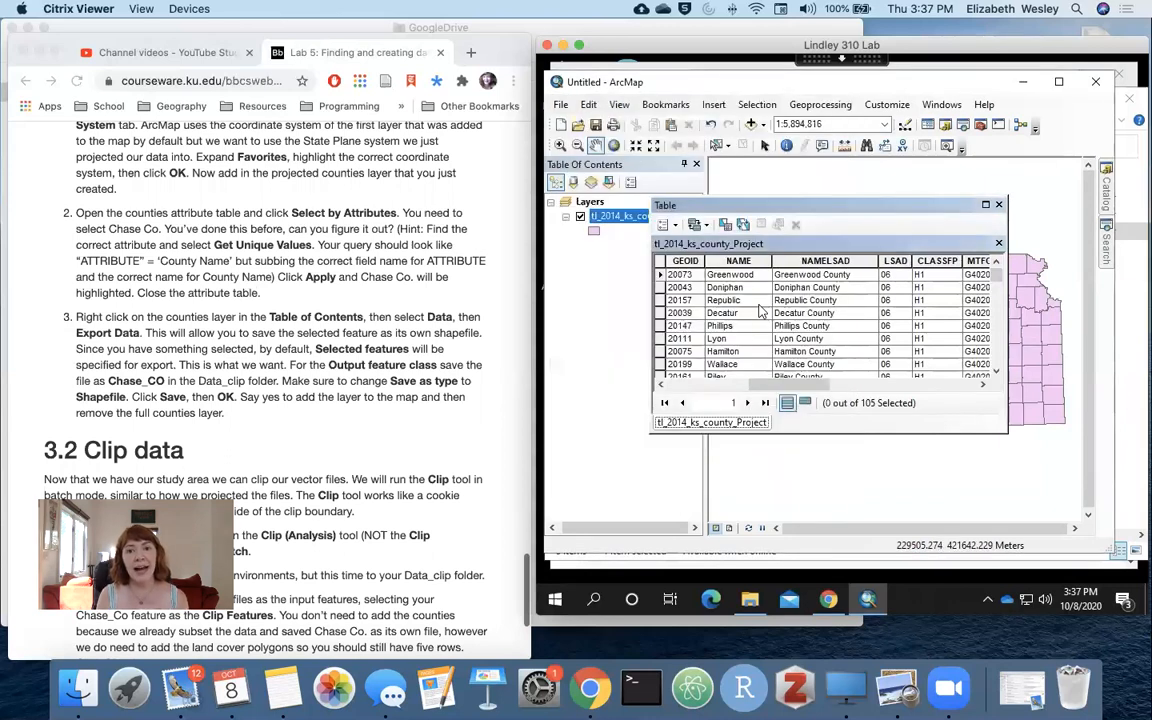
Select the Greenwood County record, close the attribute table, and set up a data export of the counties layer's selected features
{"action": "left_click", "coordinate": [660, 275]}
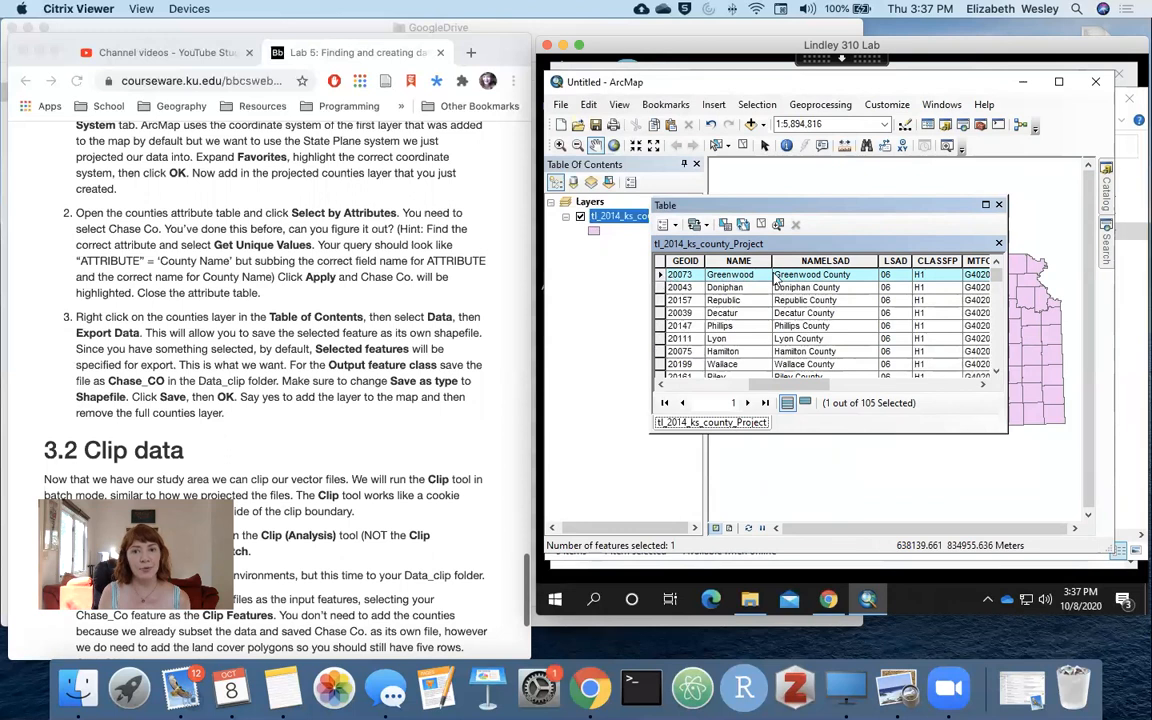
{"action": "left_click", "coordinate": [999, 205]}
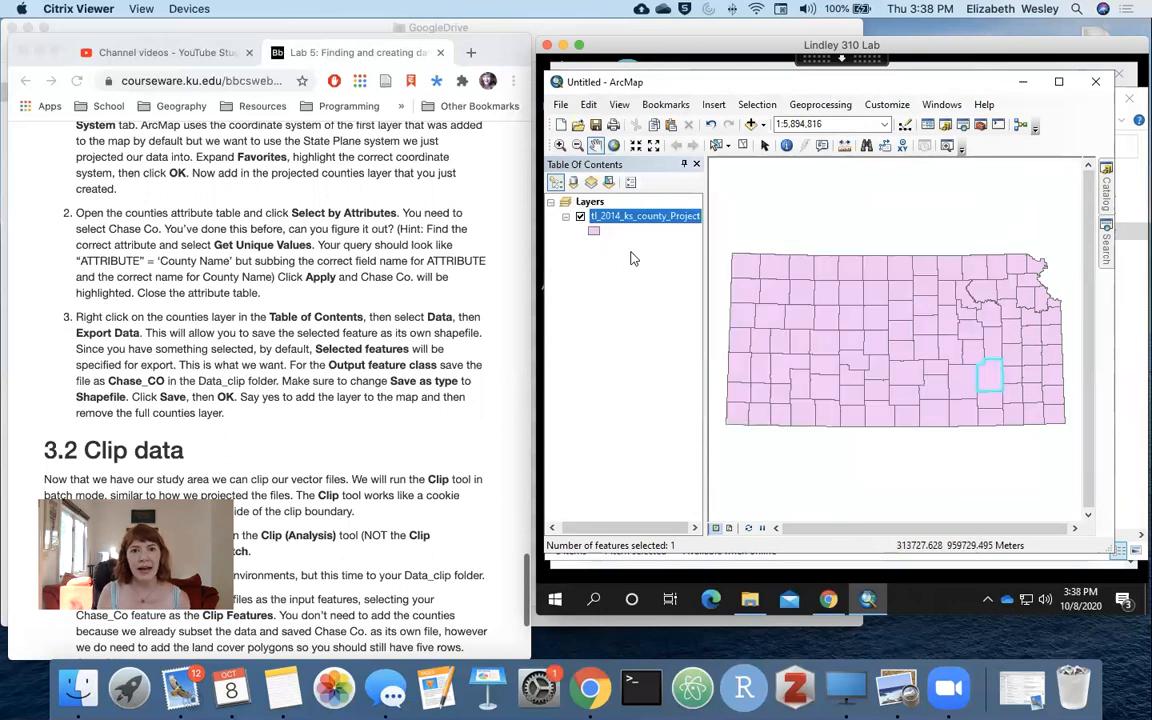
{"action": "right_click", "coordinate": [622, 224]}
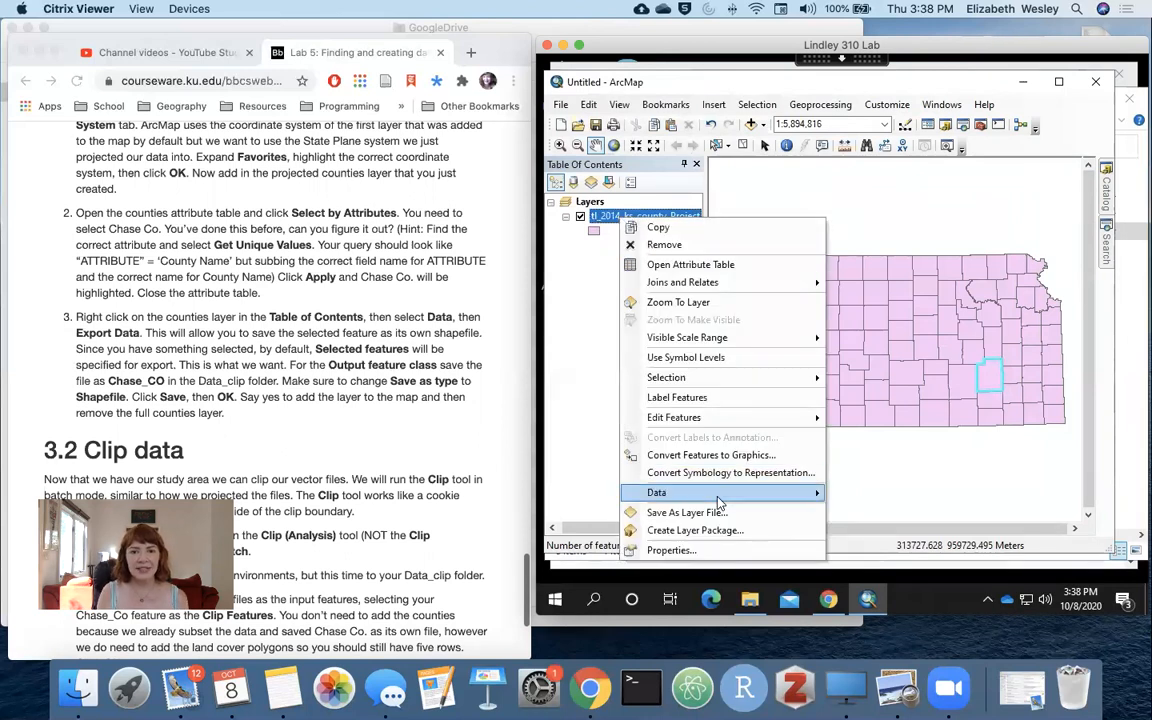
{"action": "mouse_move", "coordinate": [716, 496]}
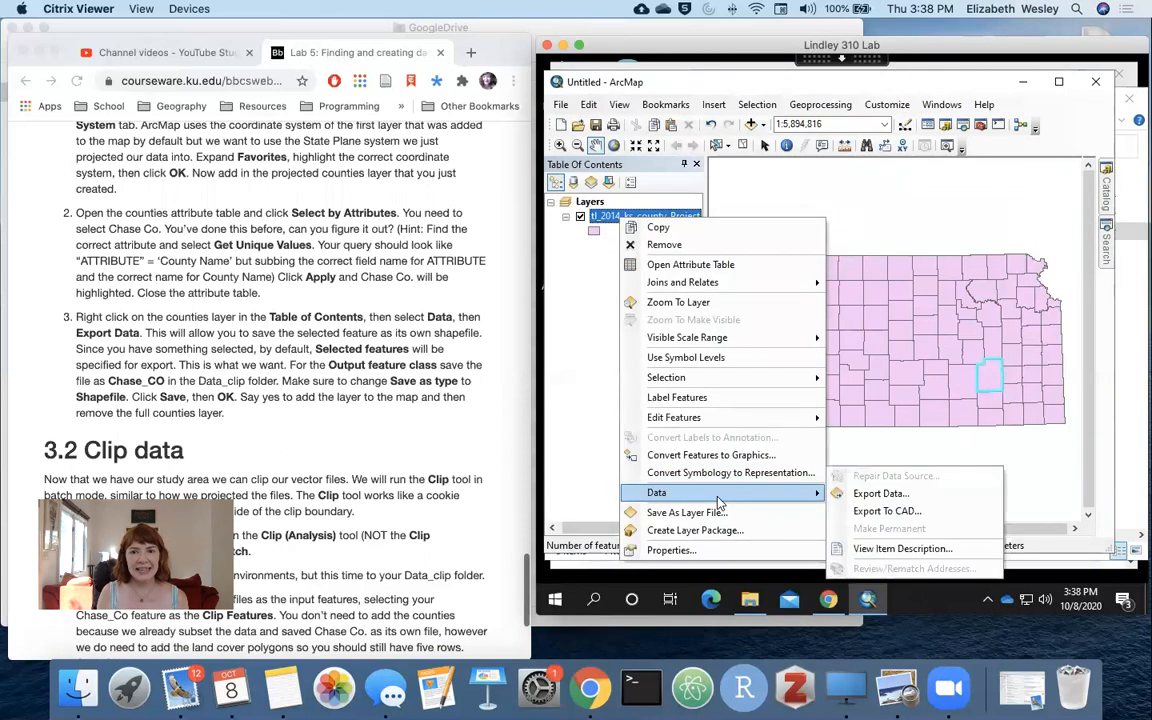
{"action": "left_click", "coordinate": [876, 496]}
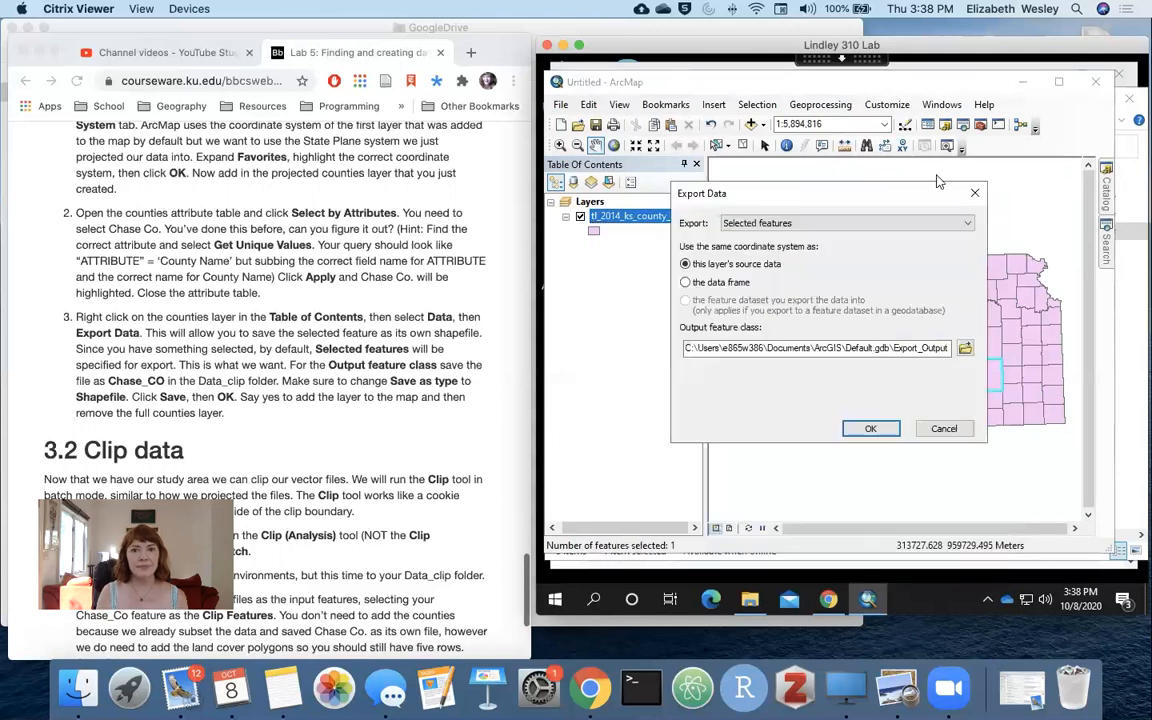
{"action": "left_click", "coordinate": [781, 226]}
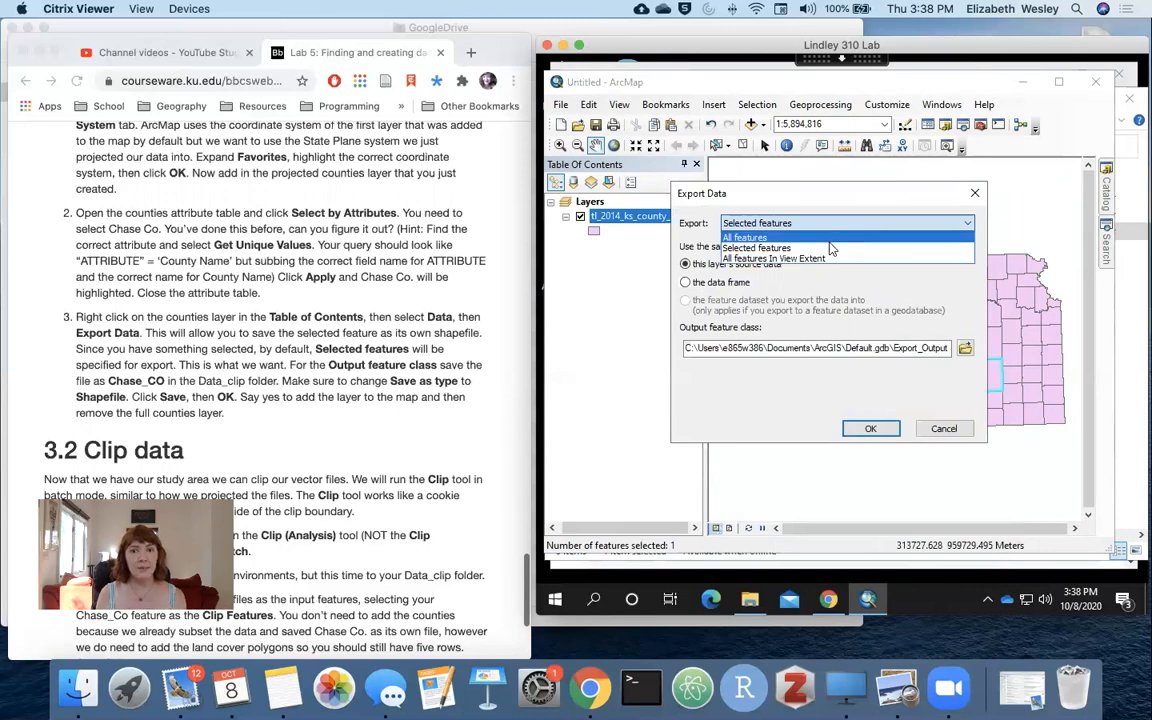
{"action": "left_click", "coordinate": [829, 248]}
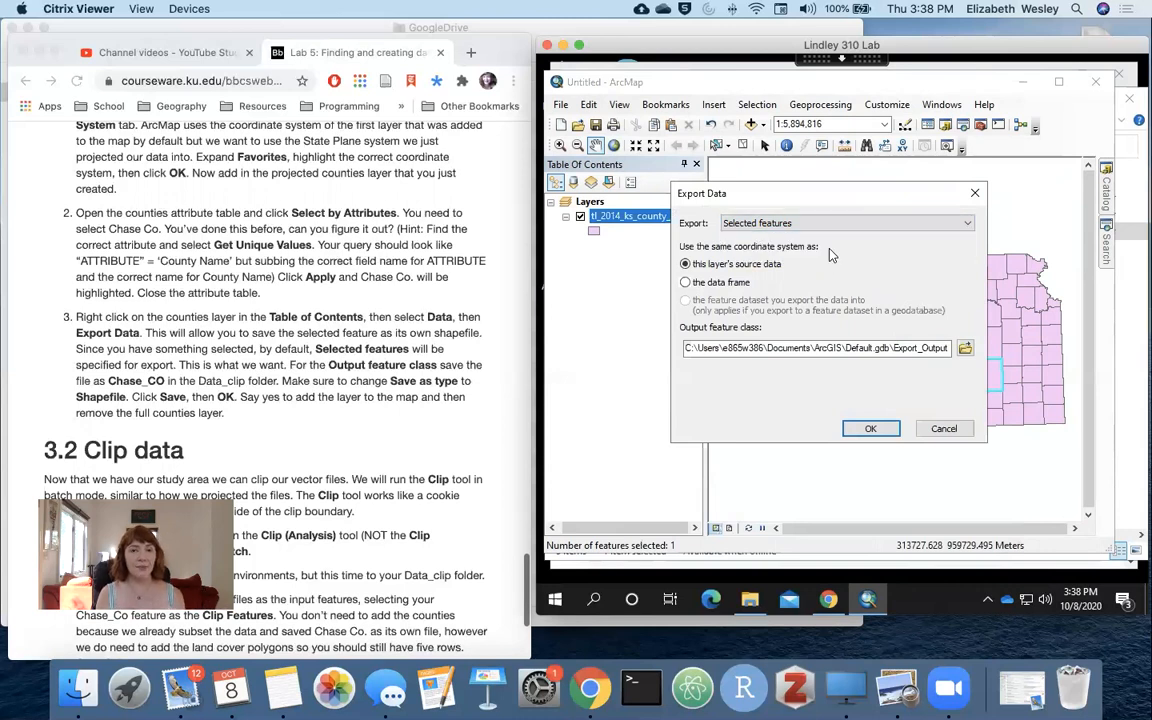
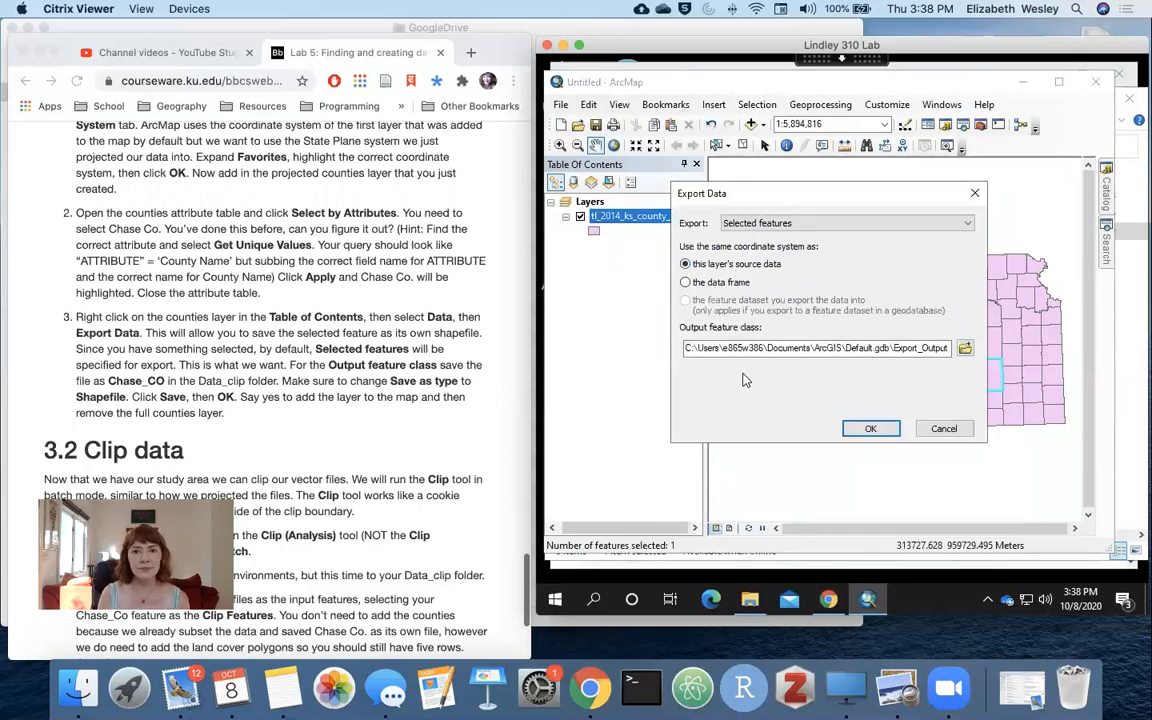
Try setting the export output to the shapefile Chase_Co.shp in the Lab5 Data_clip folder, and cancel the export
{"action": "left_click", "coordinate": [965, 348]}
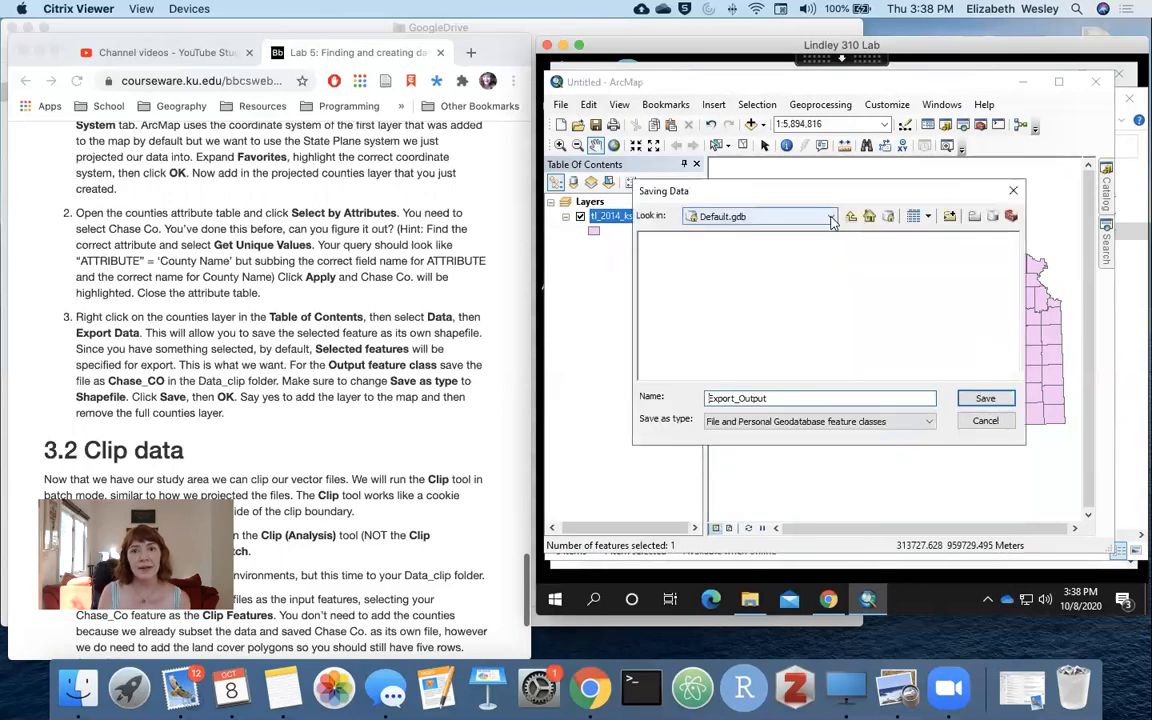
{"action": "left_click", "coordinate": [755, 216]}
{"action": "left_click", "coordinate": [745, 272]}
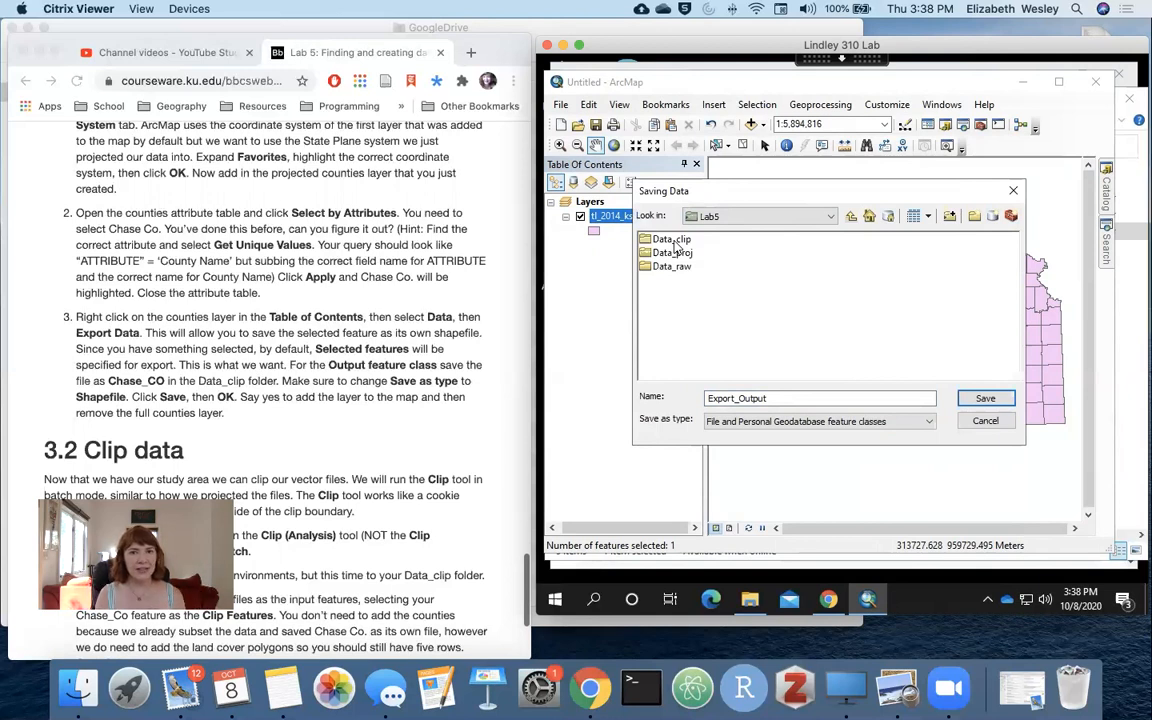
{"action": "double_click", "coordinate": [672, 240]}
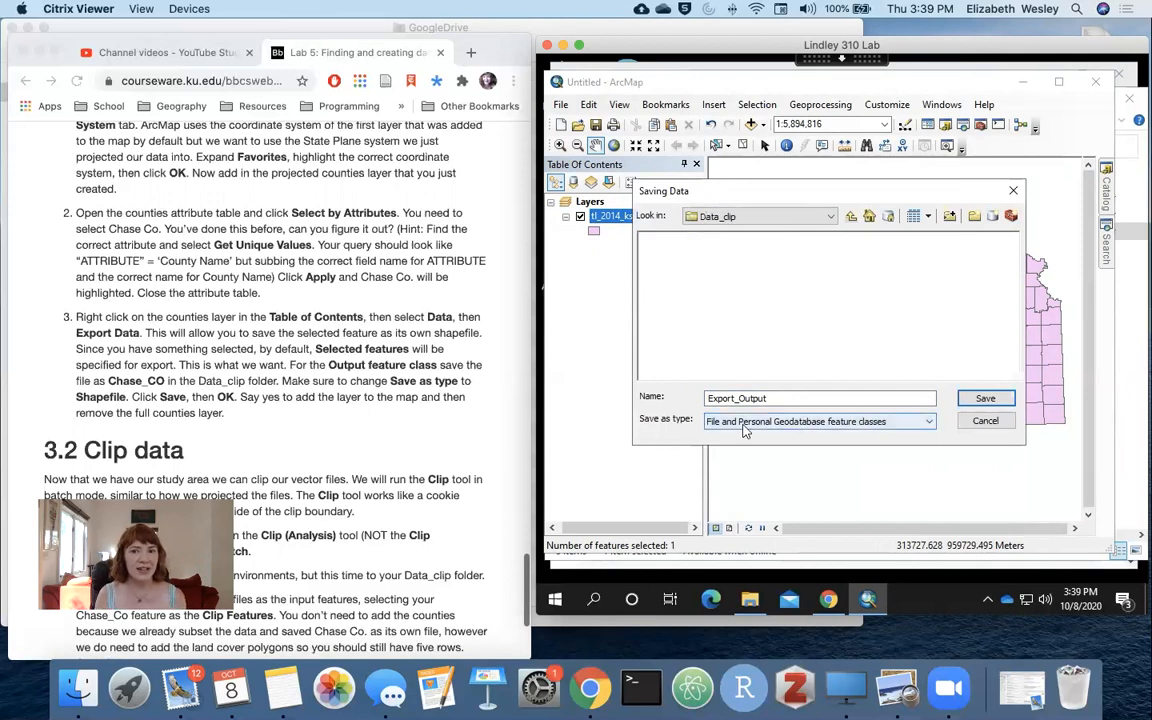
{"action": "left_click", "coordinate": [812, 424]}
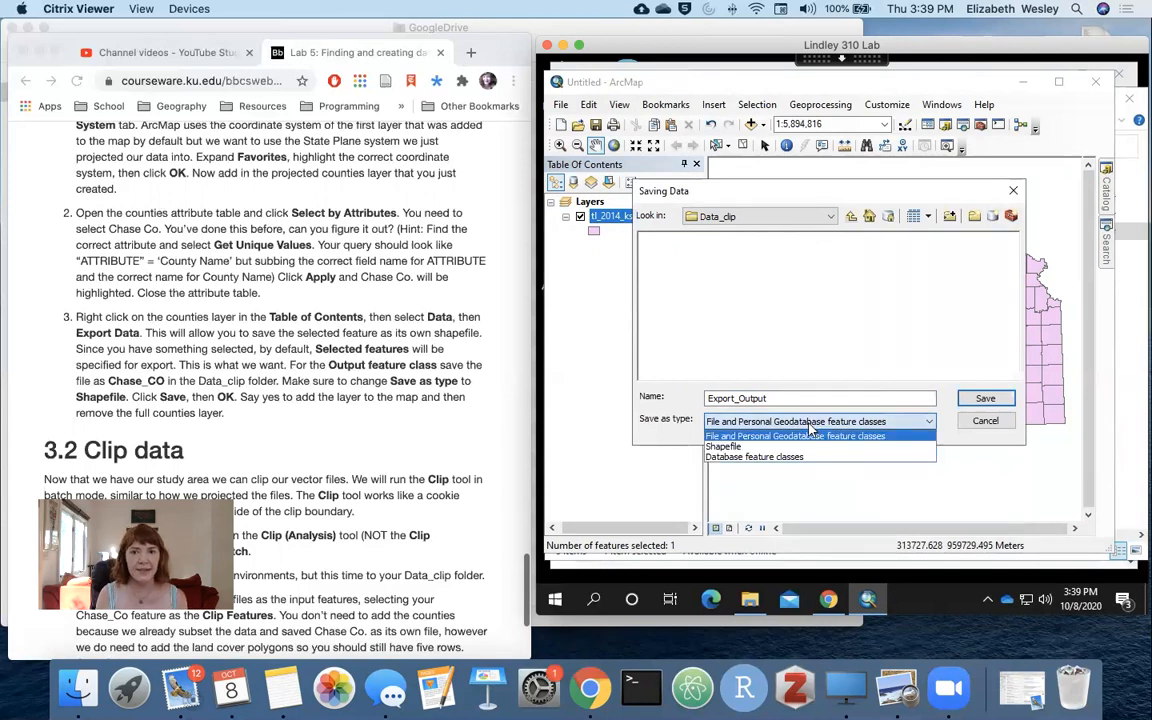
{"action": "left_click", "coordinate": [766, 450]}
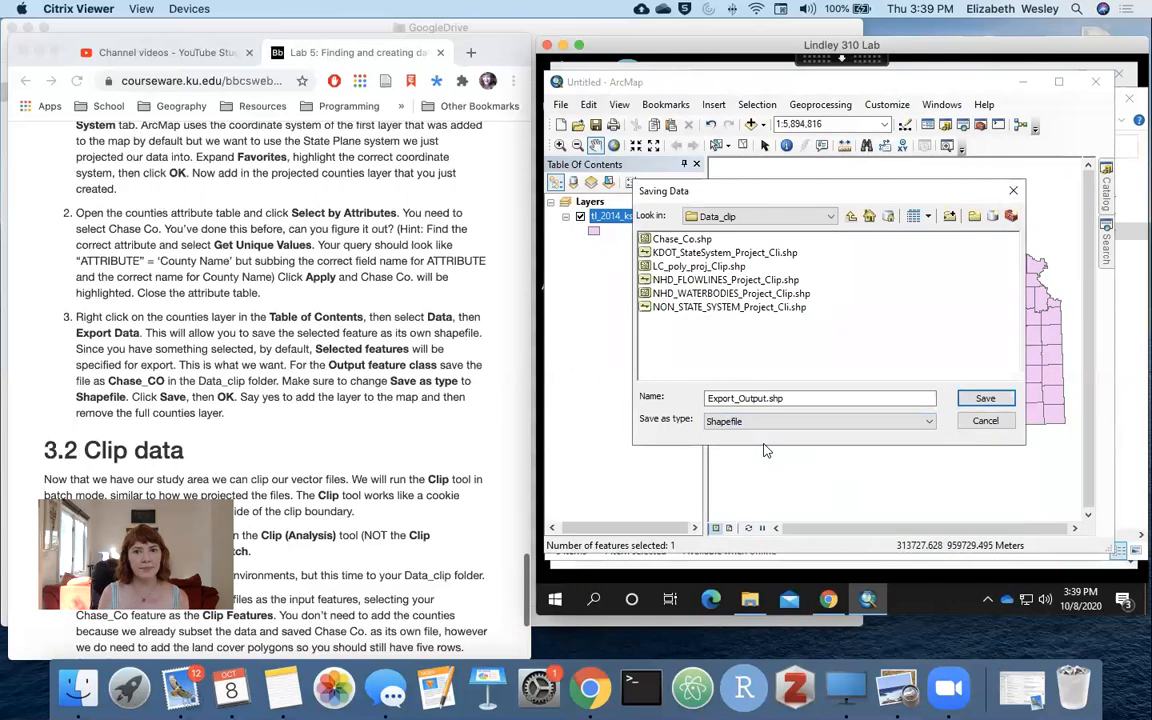
{"action": "left_click", "coordinate": [683, 240]}
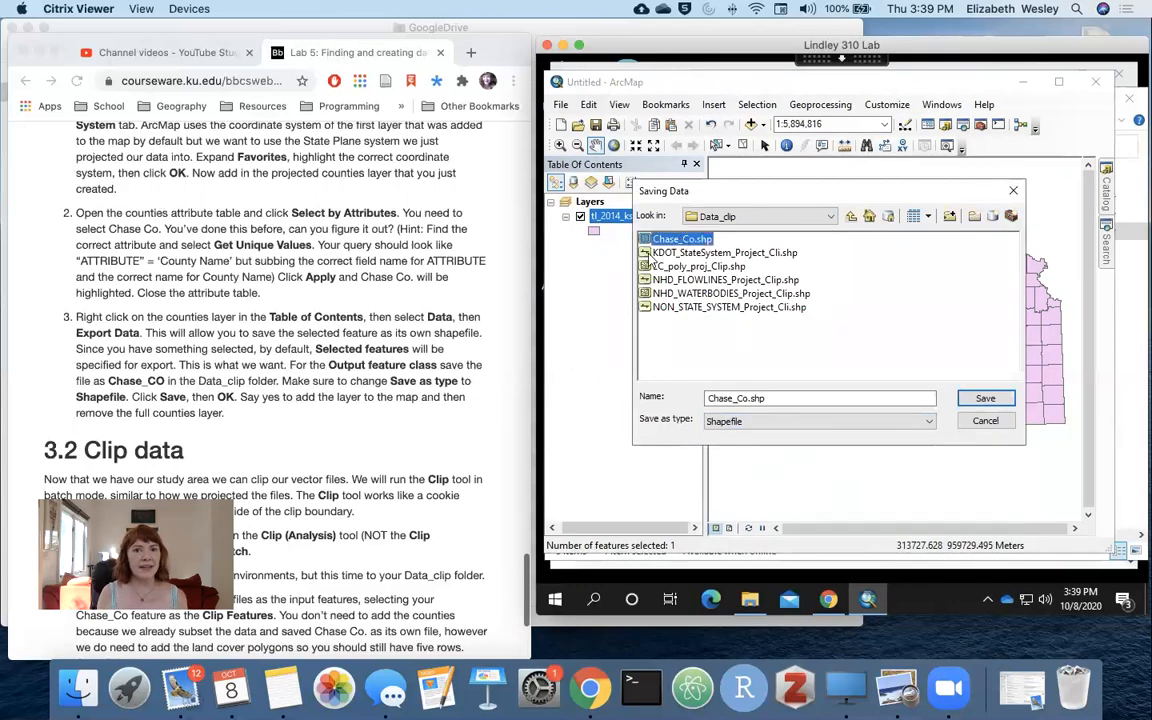
{"action": "left_click", "coordinate": [985, 422]}
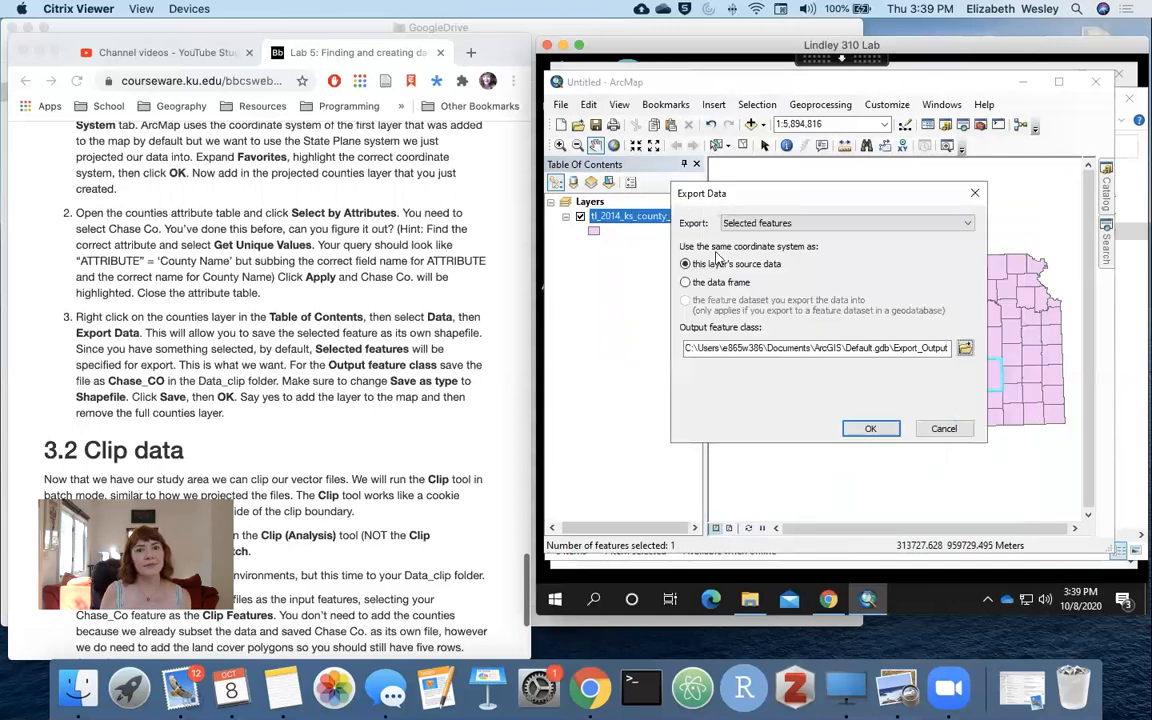
{"action": "left_click", "coordinate": [845, 386]}
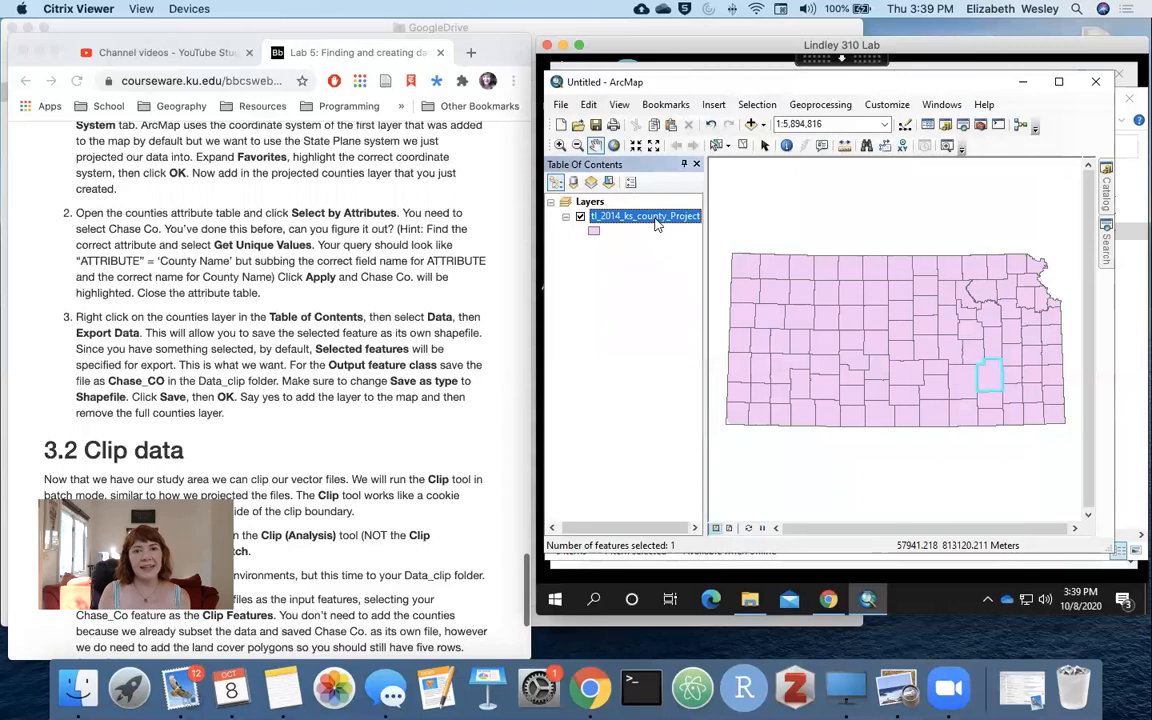
Remove the tl_2014_ks_county_Project layer and add Chase_Co.shp from the Data_clip folder to the map
{"action": "right_click", "coordinate": [656, 225]}
{"action": "left_click", "coordinate": [690, 247]}
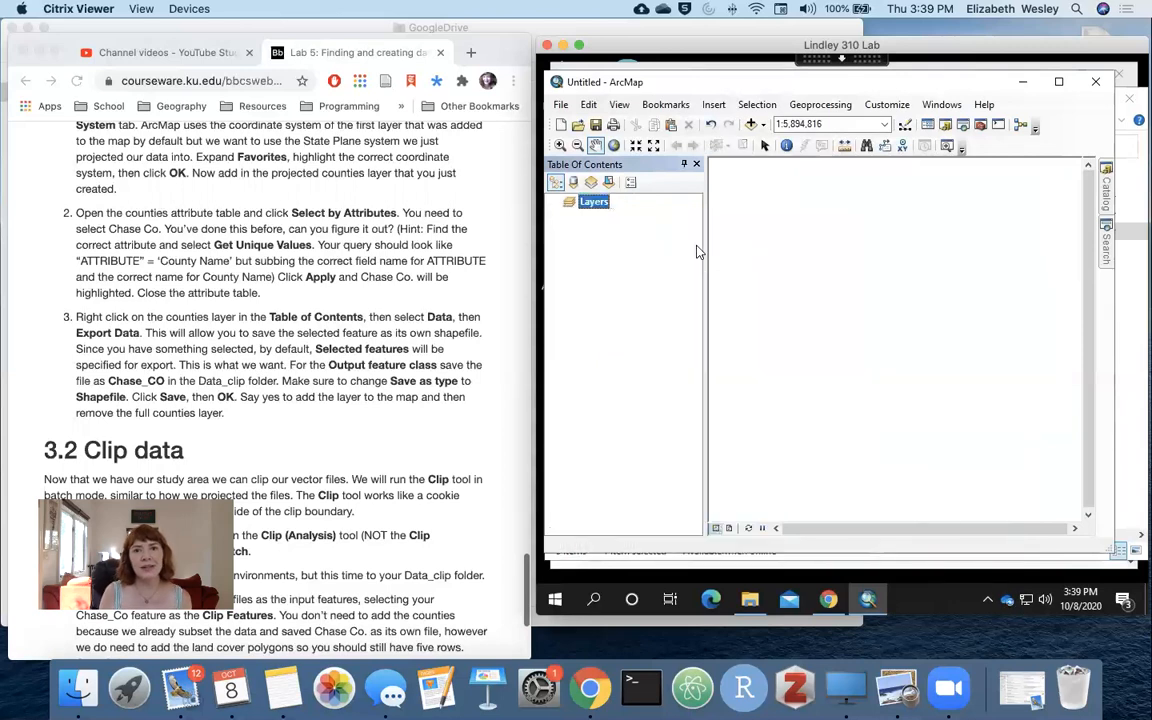
{"action": "mouse_move", "coordinate": [1103, 194]}
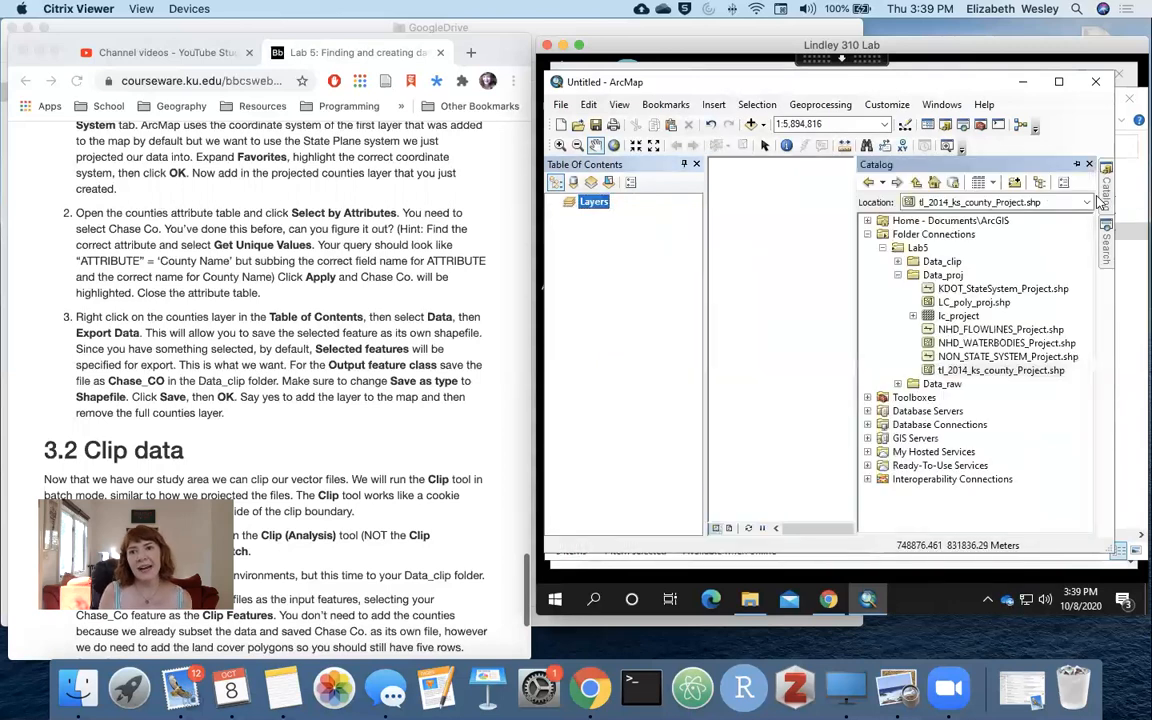
{"action": "left_click", "coordinate": [898, 275]}
{"action": "left_click", "coordinate": [898, 261]}
{"action": "mouse_move", "coordinate": [967, 274]}
{"action": "left_mouse_down"}
{"action": "mouse_move", "coordinate": [785, 323]}
{"action": "mouse_move", "coordinate": [702, 280]}
{"action": "left_mouse_up"}
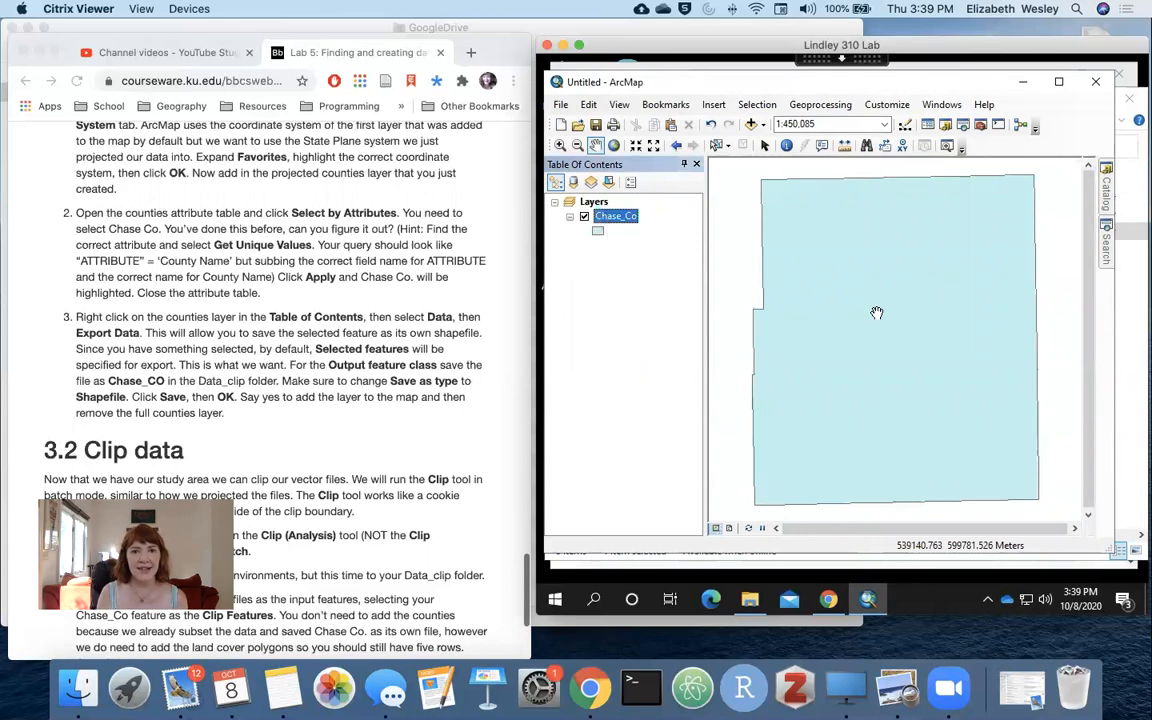
{"action": "scroll", "coordinate": [850, 308], "scroll_direction": "down", "scroll_amount": 5}
{"action": "scroll", "coordinate": [876, 313], "scroll_direction": "down", "scroll_amount": 5}
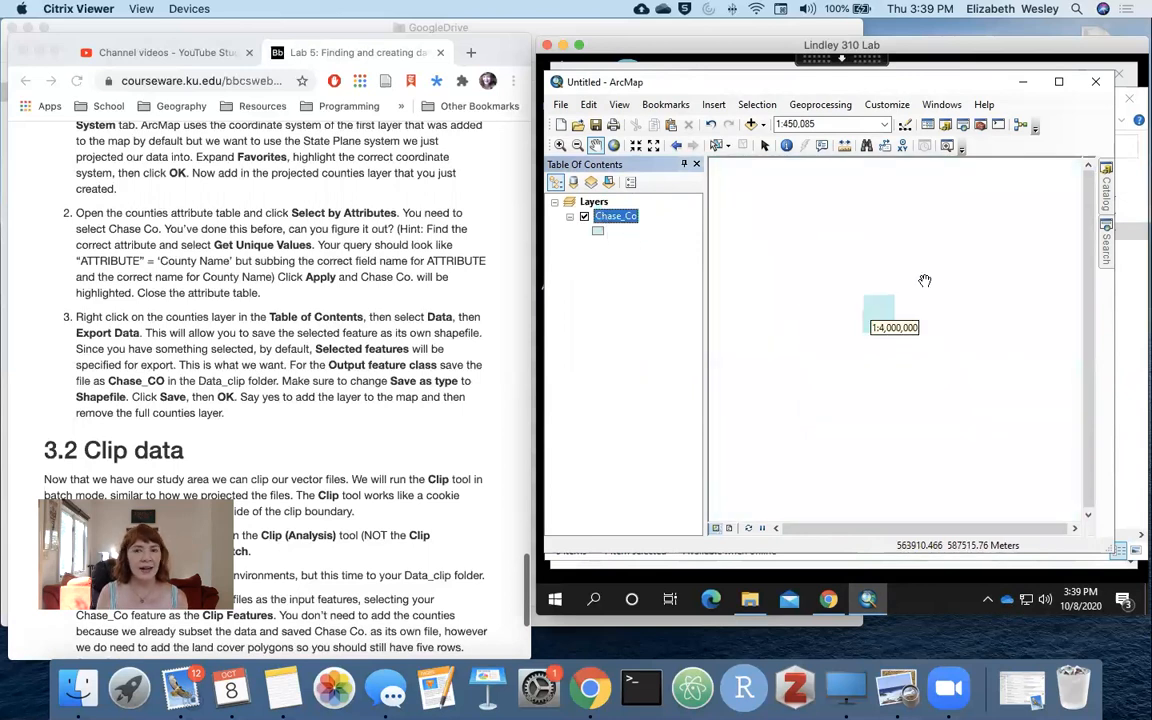
{"action": "right_click", "coordinate": [605, 220]}
{"action": "left_click", "coordinate": [657, 300]}
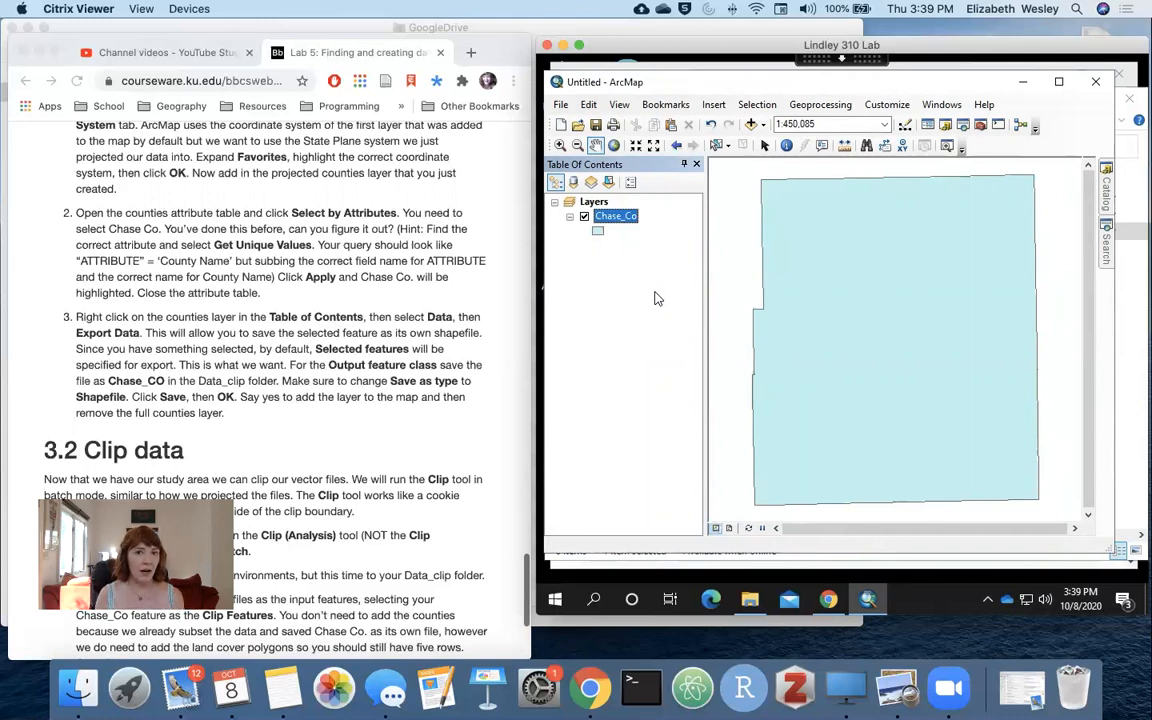
Following section 3.2 of the lab instructions, search for "clip" and open the Clip (Analysis) tool in batch mode
{"action": "scroll", "coordinate": [330, 220], "scroll_direction": "down", "scroll_amount": 5}
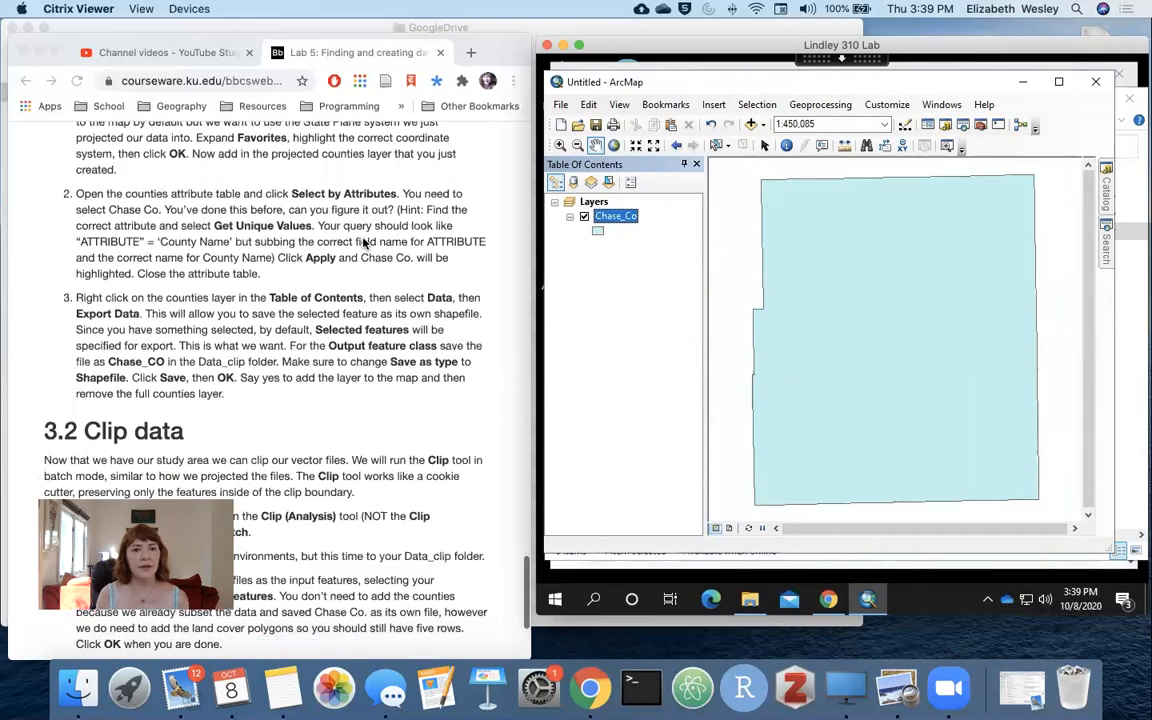
{"action": "scroll", "coordinate": [363, 244], "scroll_direction": "down", "scroll_amount": 5}
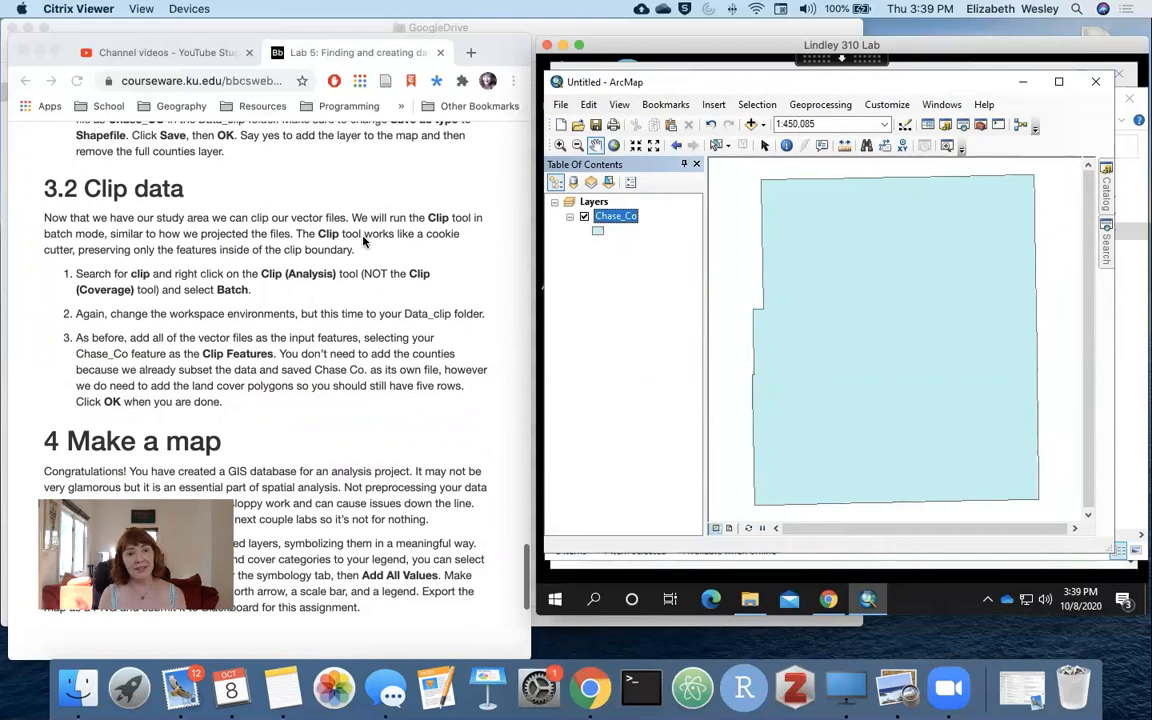
{"action": "scroll", "coordinate": [363, 240], "scroll_direction": "down", "scroll_amount": 5}
{"action": "scroll", "coordinate": [500, 190], "scroll_direction": "up", "scroll_amount": 4}
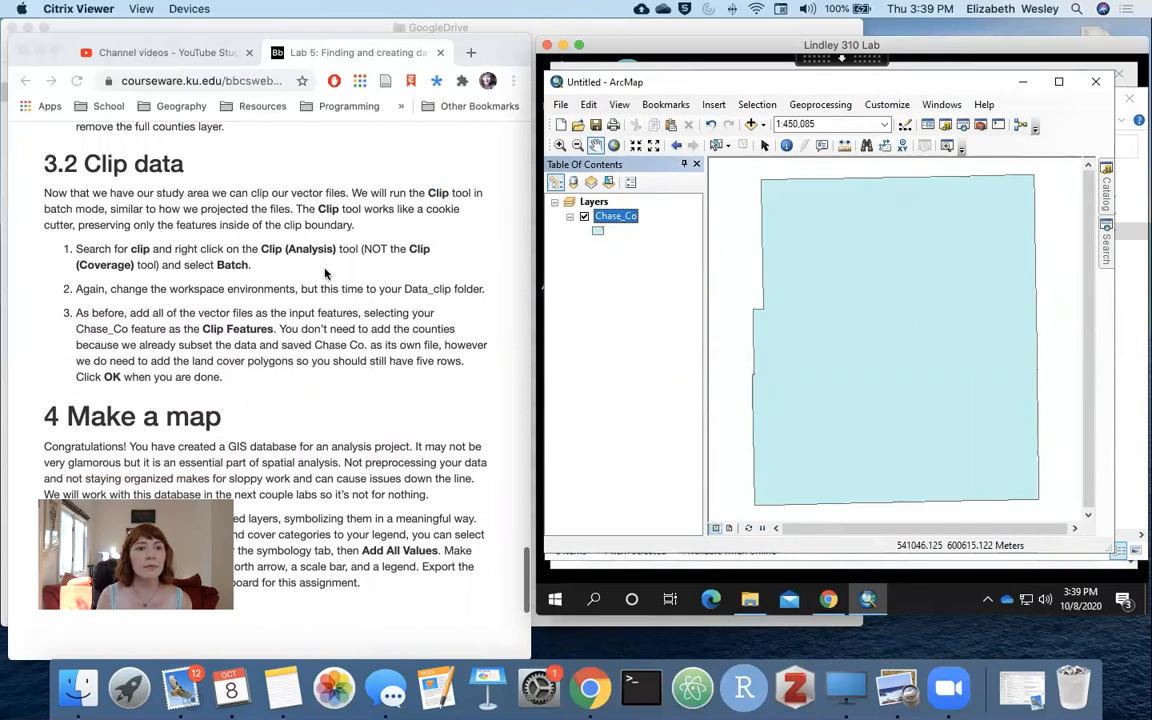
{"action": "scroll", "coordinate": [325, 273], "scroll_direction": "down", "scroll_amount": 2}
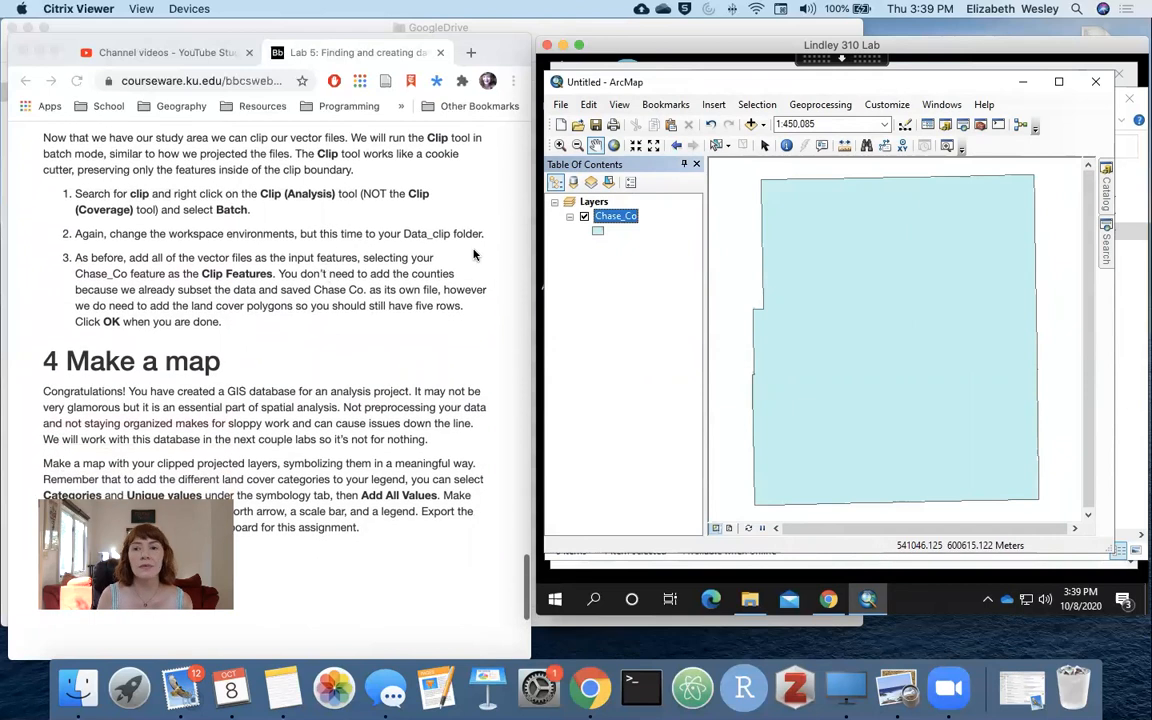
{"action": "left_click", "coordinate": [1106, 240]}
{"action": "left_click_drag", "start_coordinate": [962, 226], "coordinate": [818, 228]}
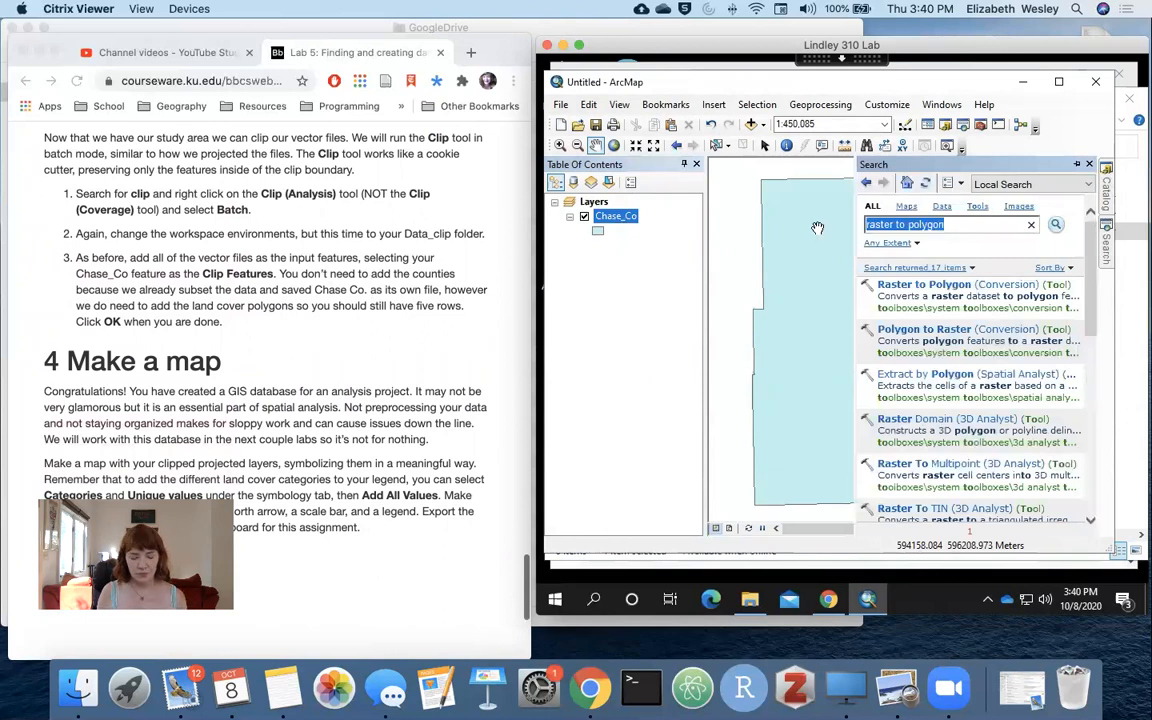
{"action": "type", "text": "clip"}
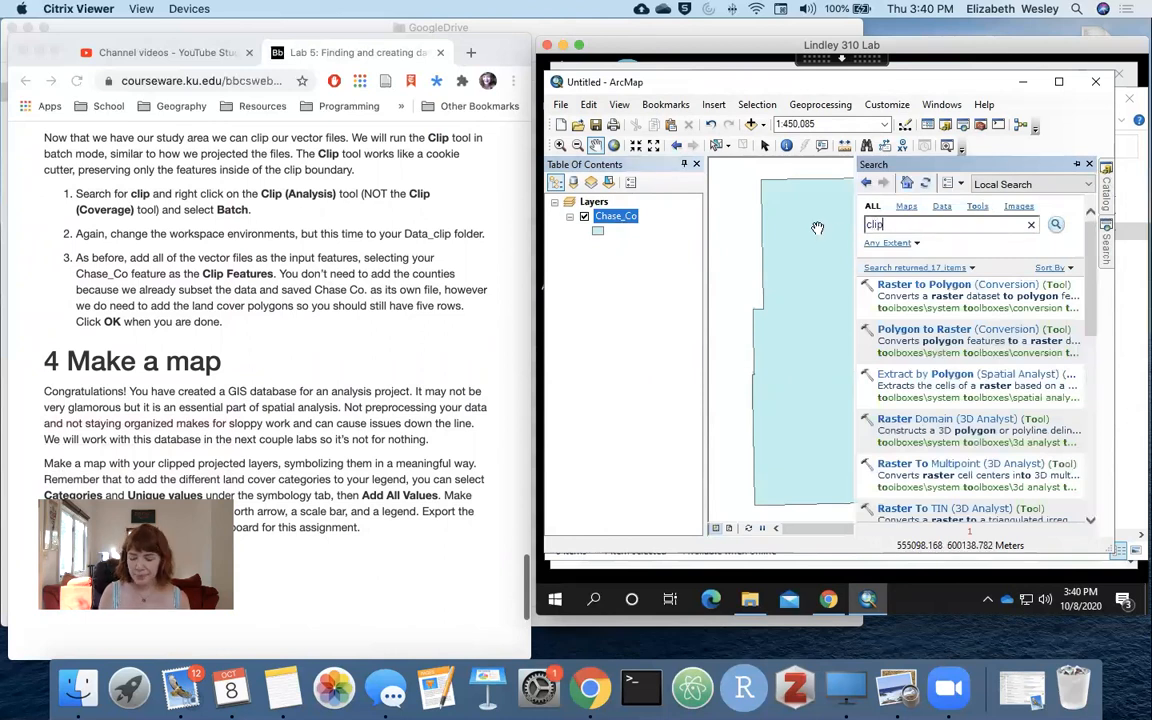
{"action": "key", "text": "Return"}
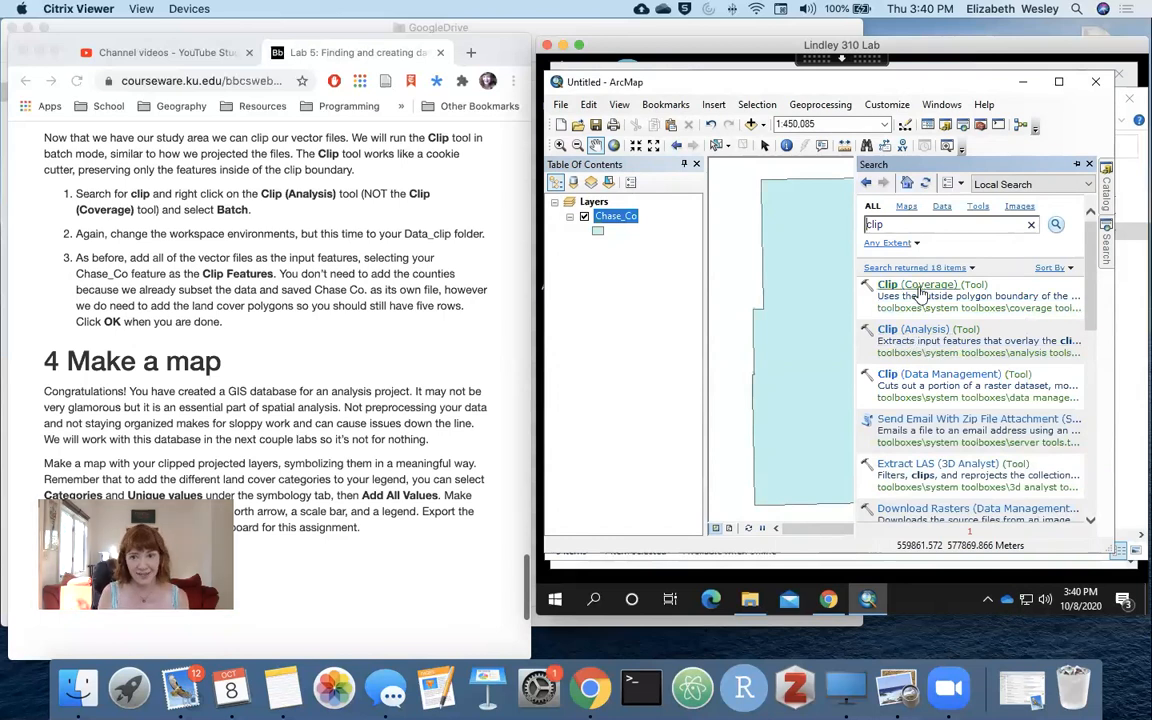
{"action": "scroll", "coordinate": [920, 291], "scroll_direction": "down", "scroll_amount": 5}
{"action": "scroll", "coordinate": [920, 291], "scroll_direction": "up", "scroll_amount": 5}
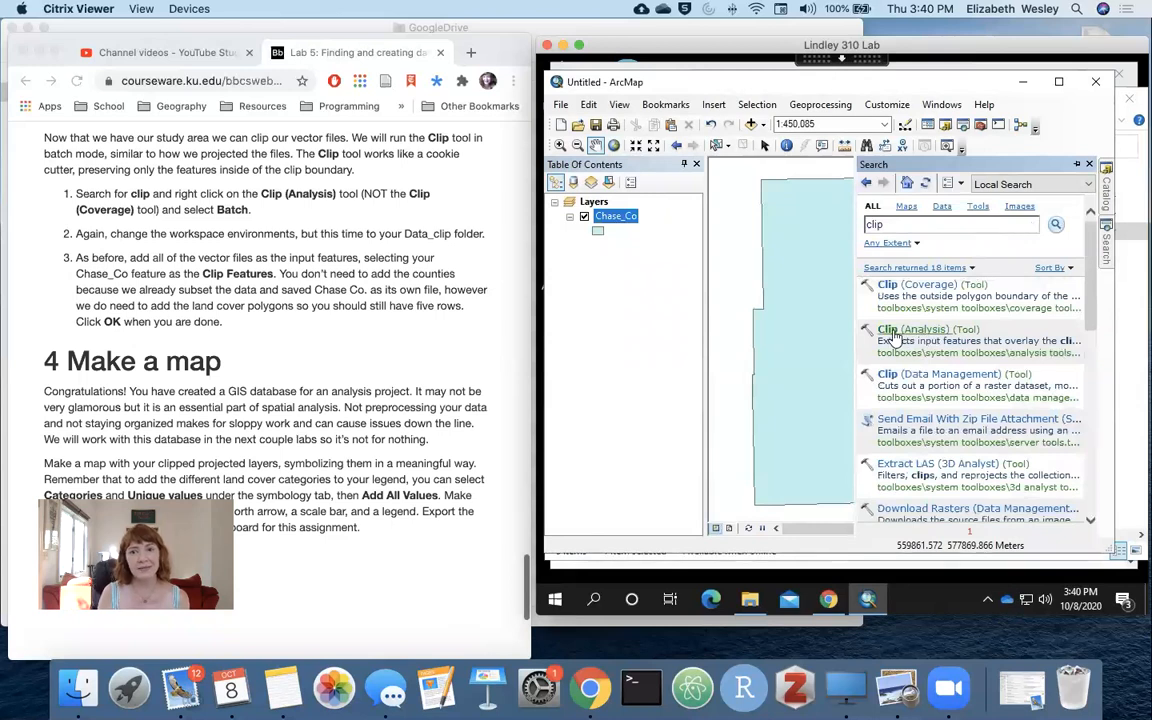
{"action": "right_click", "coordinate": [898, 334]}
{"action": "left_click", "coordinate": [940, 372]}
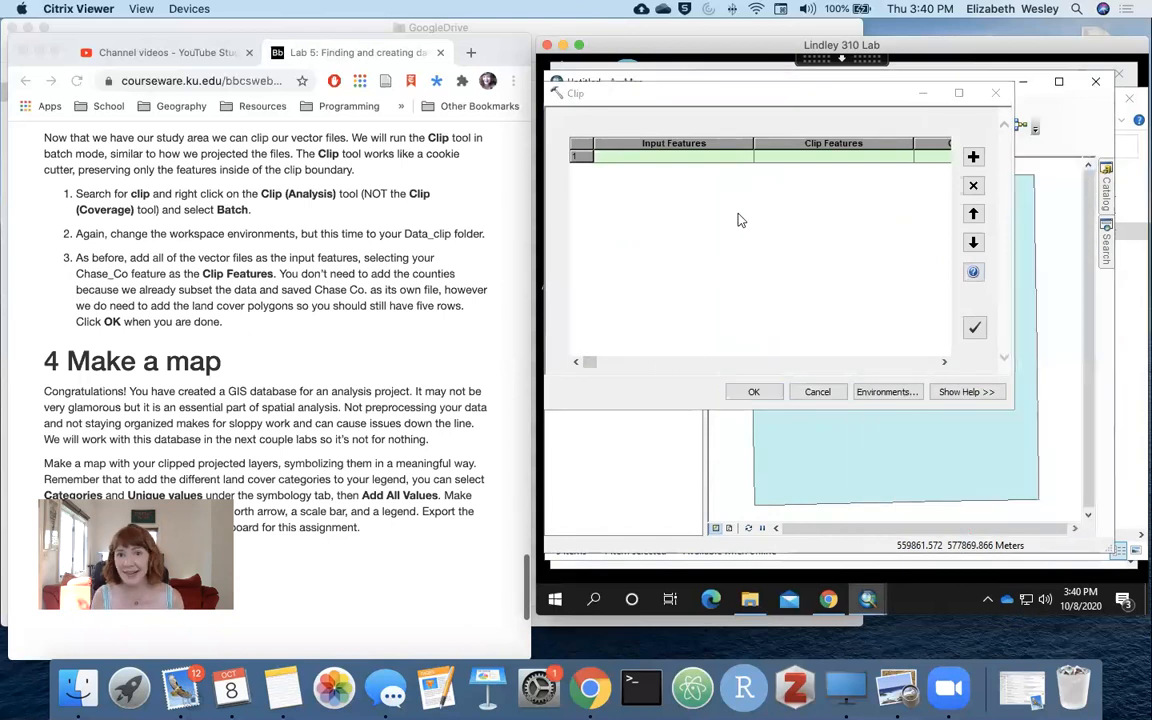
Set the current workspace in the Clip tool's environment settings to the Lab5 Data_clip folder
{"action": "left_click", "coordinate": [700, 160]}
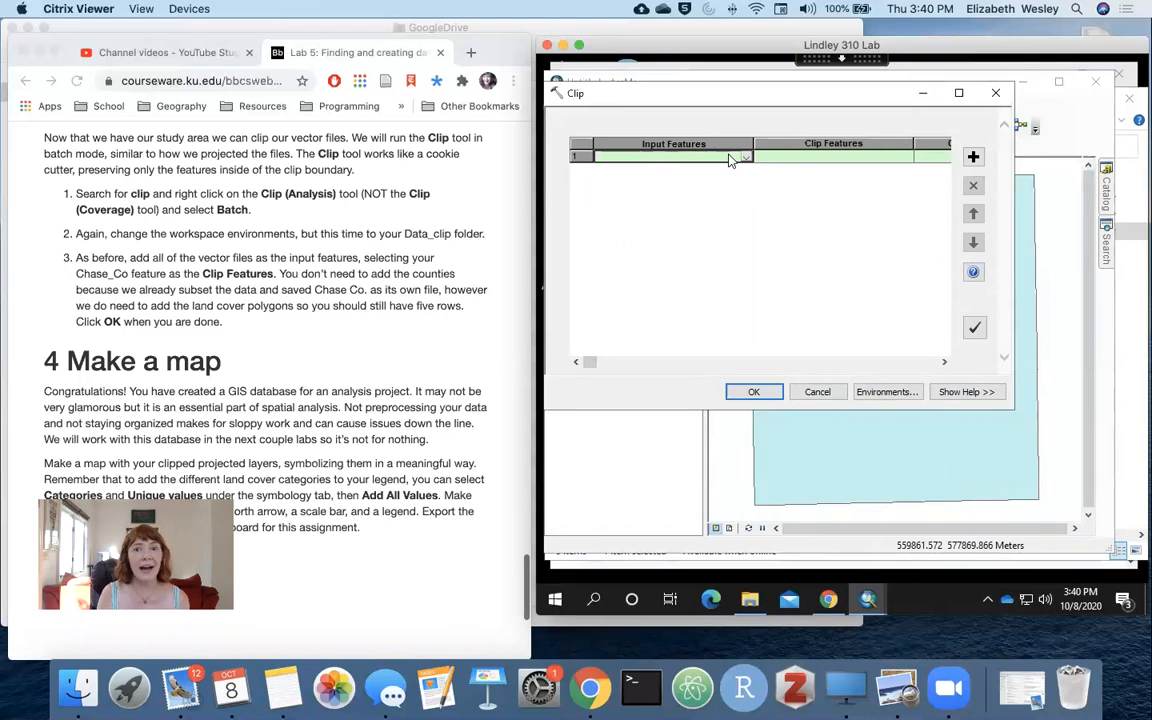
{"action": "left_click", "coordinate": [749, 158]}
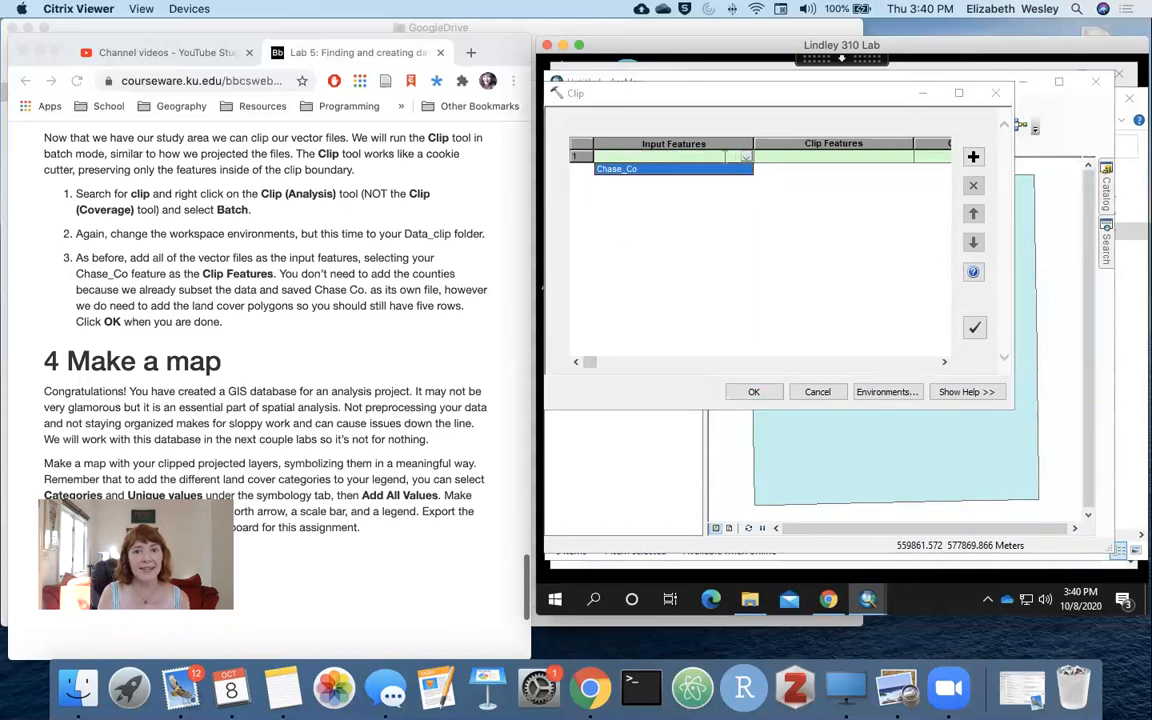
{"action": "left_click", "coordinate": [735, 156]}
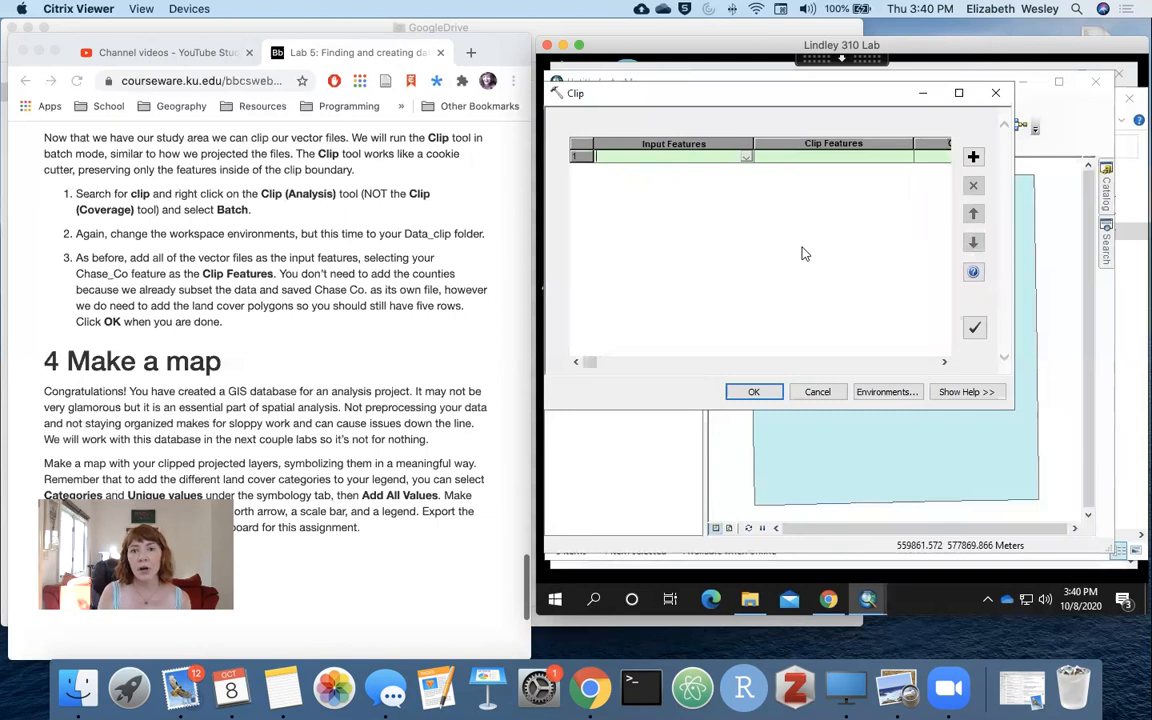
{"action": "left_click", "coordinate": [884, 389]}
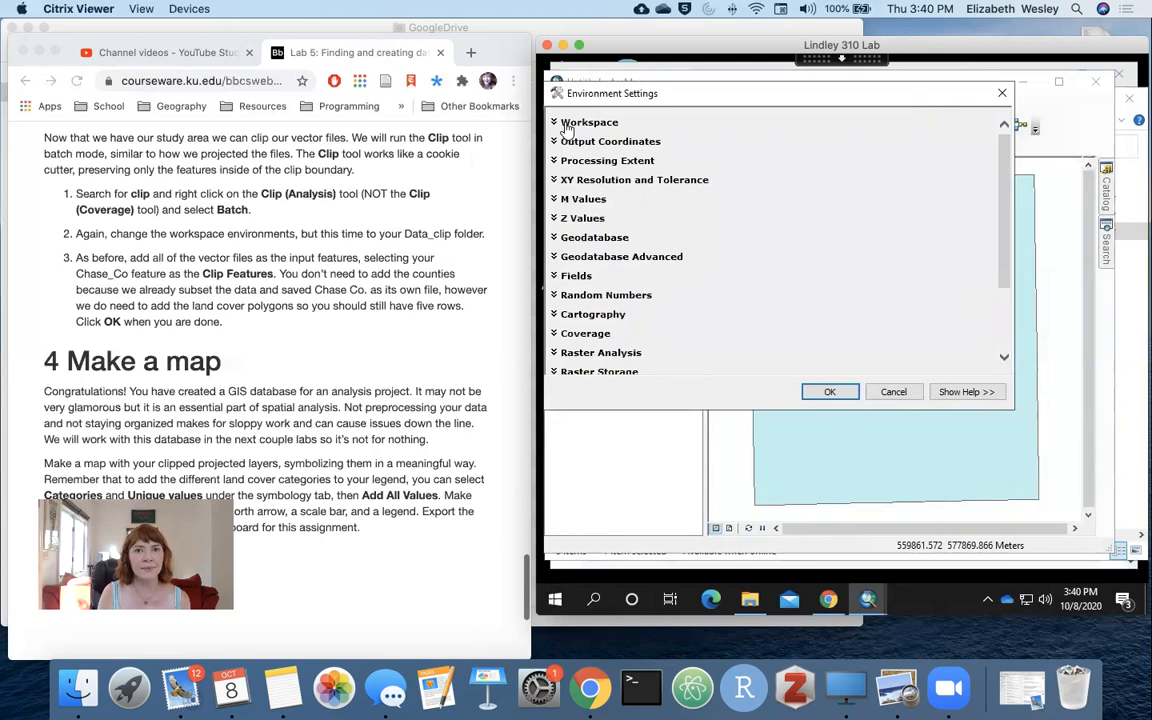
{"action": "left_click", "coordinate": [567, 126]}
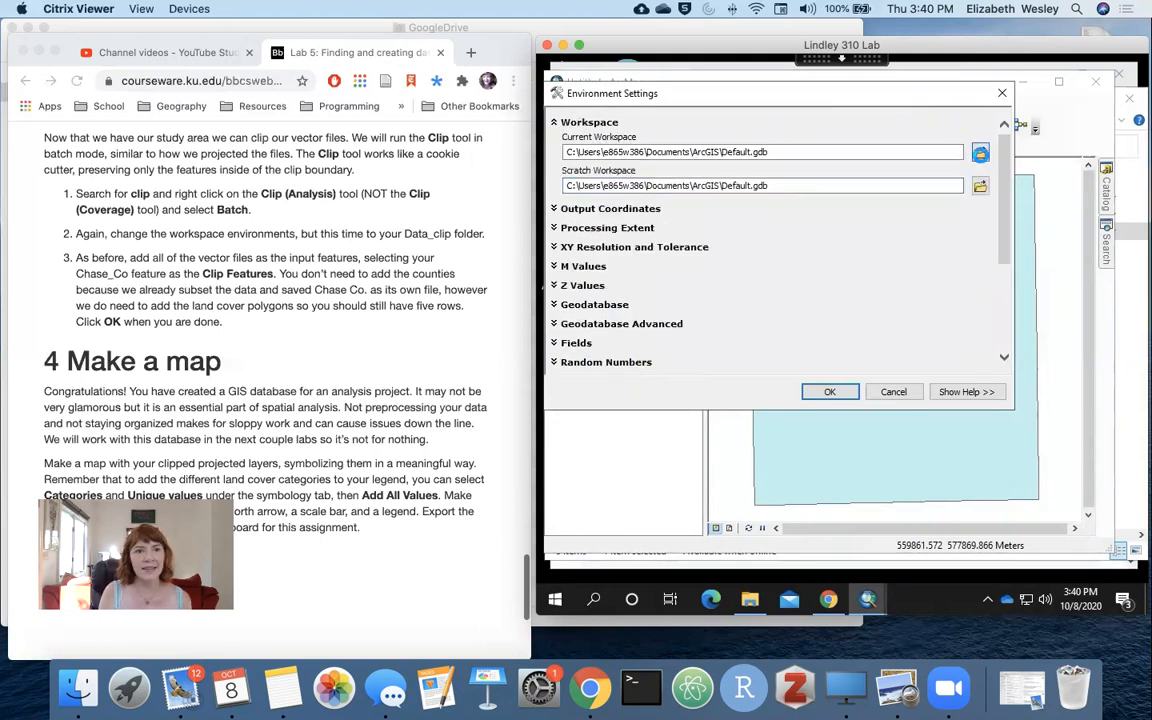
{"action": "left_click", "coordinate": [981, 153]}
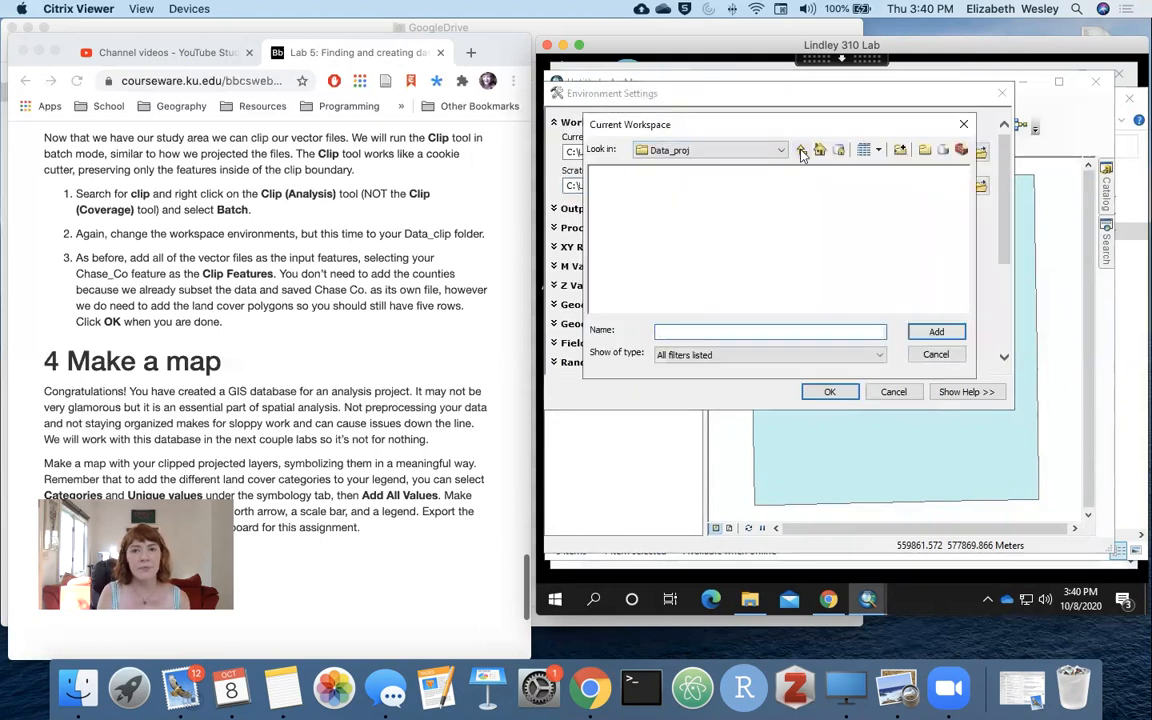
{"action": "left_click", "coordinate": [801, 150]}
{"action": "left_click", "coordinate": [624, 173]}
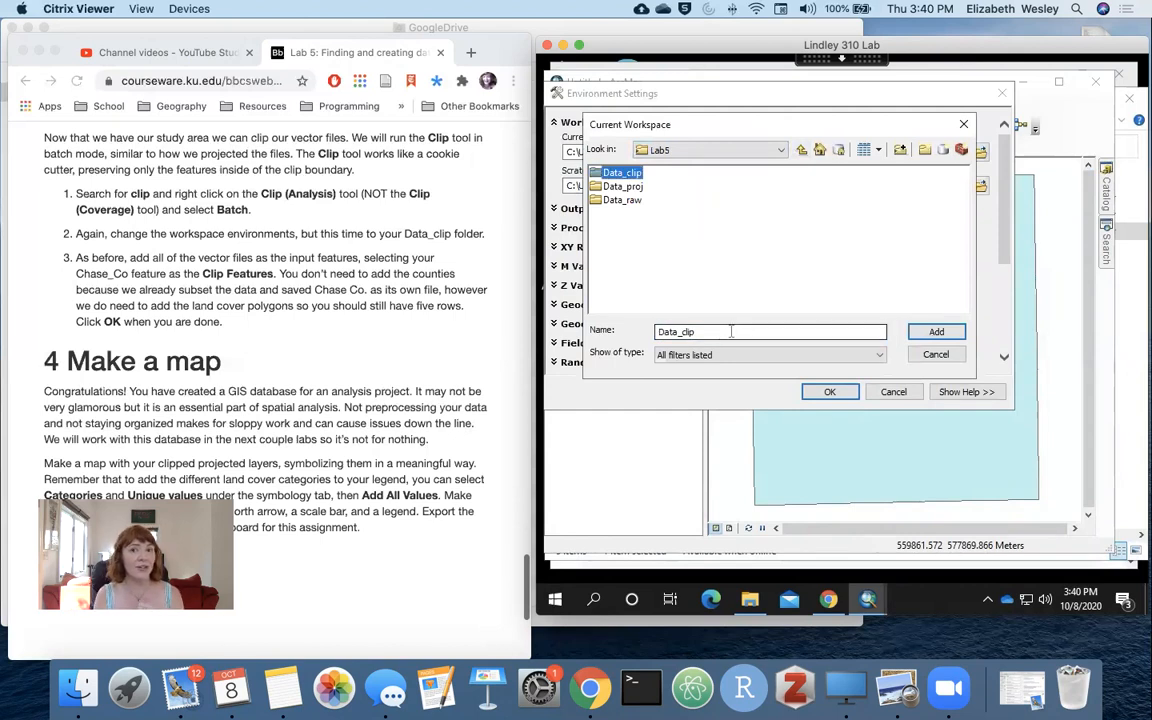
{"action": "left_click", "coordinate": [934, 332]}
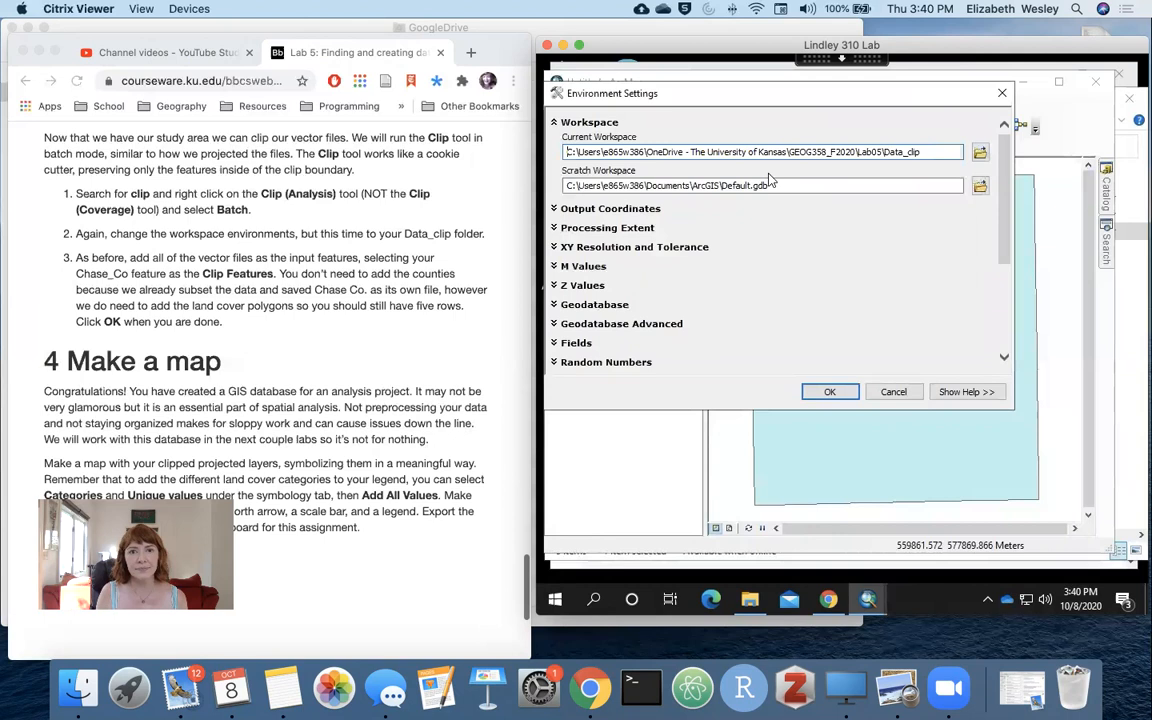
Copy the current workspace's Data_clip path into the scratch workspace and accept the environment settings
{"action": "left_click_drag", "start_coordinate": [924, 152], "coordinate": [559, 155]}
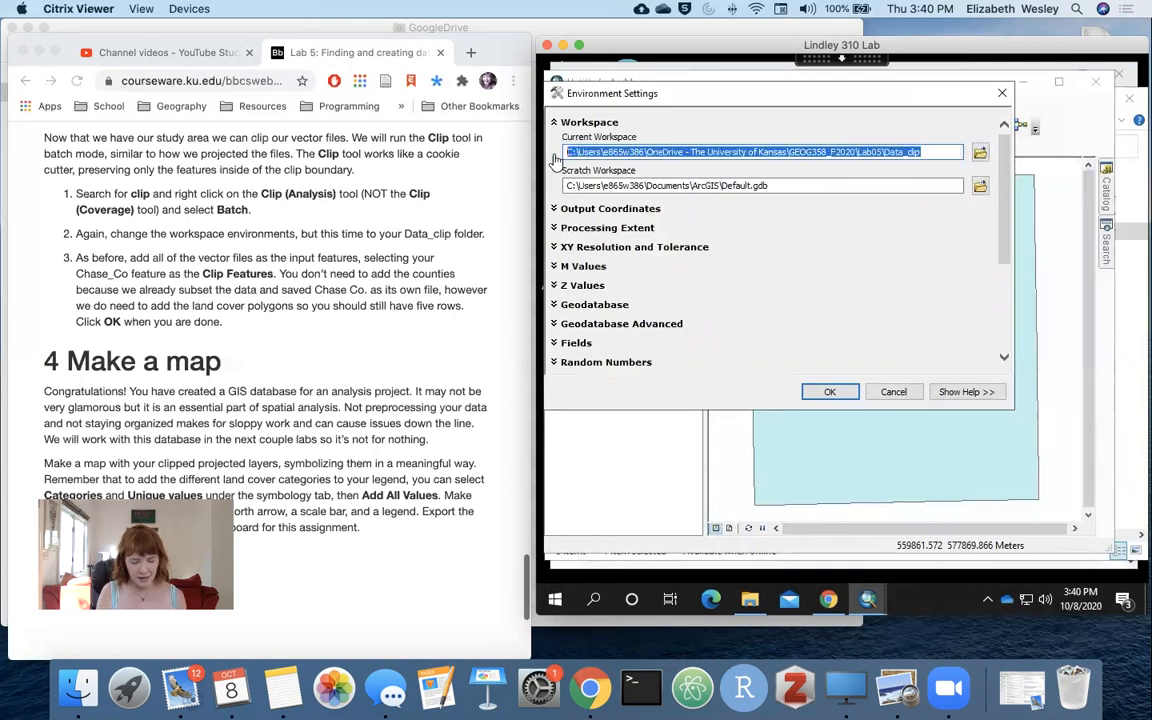
{"action": "key", "text": "ctrl+c"}
{"action": "triple_click", "coordinate": [780, 186]}
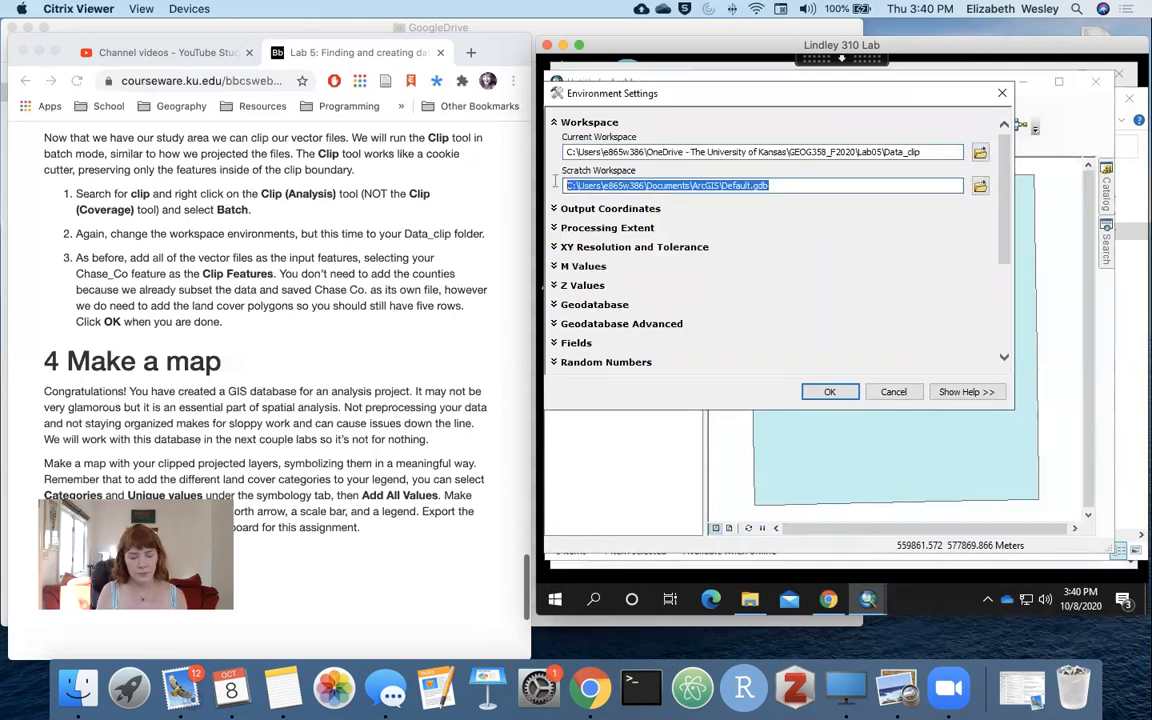
{"action": "key", "text": "ctrl+v"}
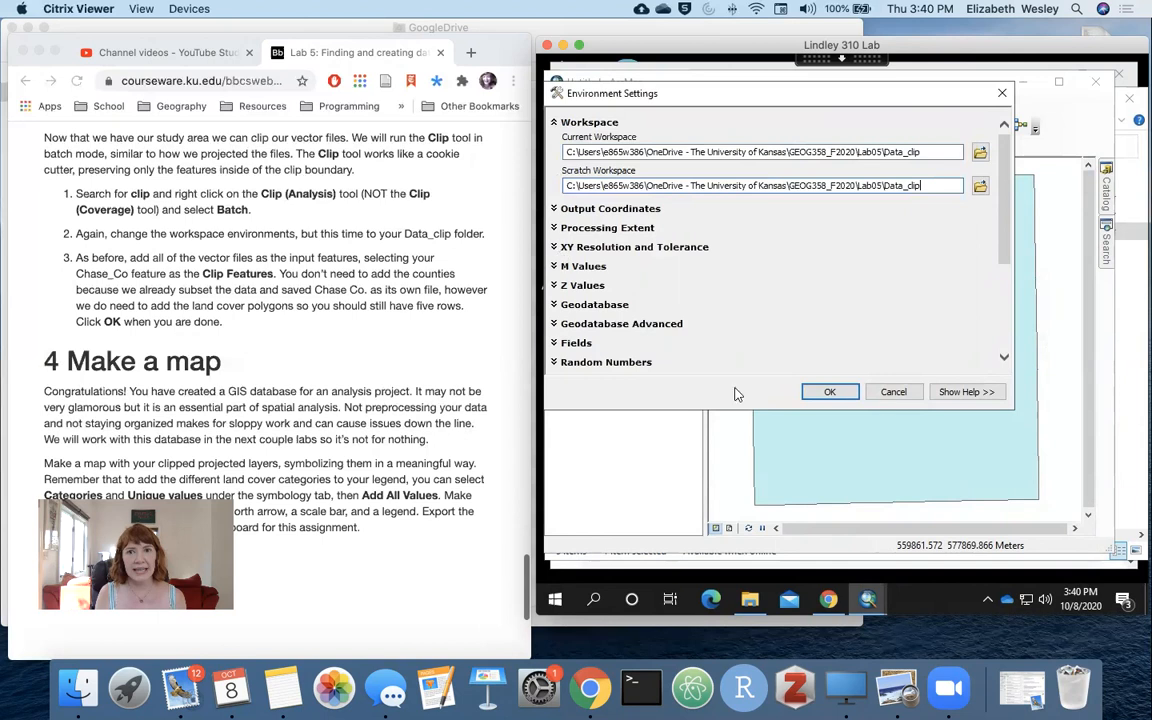
{"action": "left_click", "coordinate": [829, 391]}
Set the first batch row's input features to KDOT_StateSystem_Project.shp from the Data_proj folder
{"action": "double_click", "coordinate": [694, 158]}
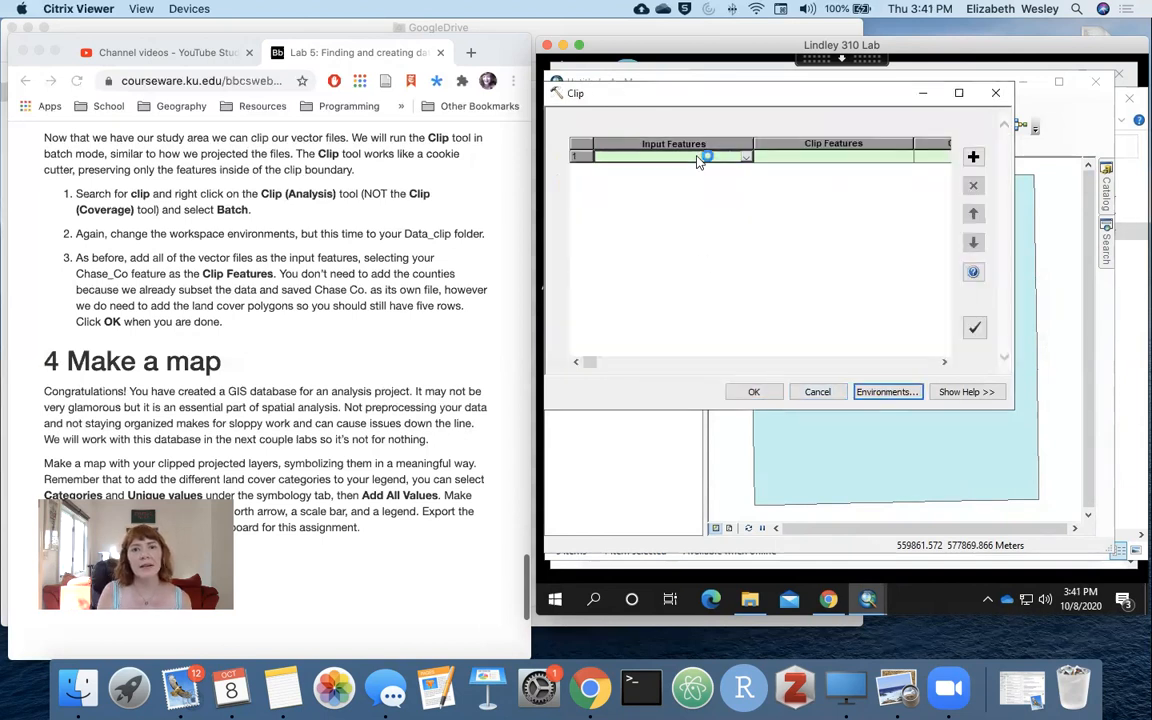
{"action": "left_click", "coordinate": [979, 137]}
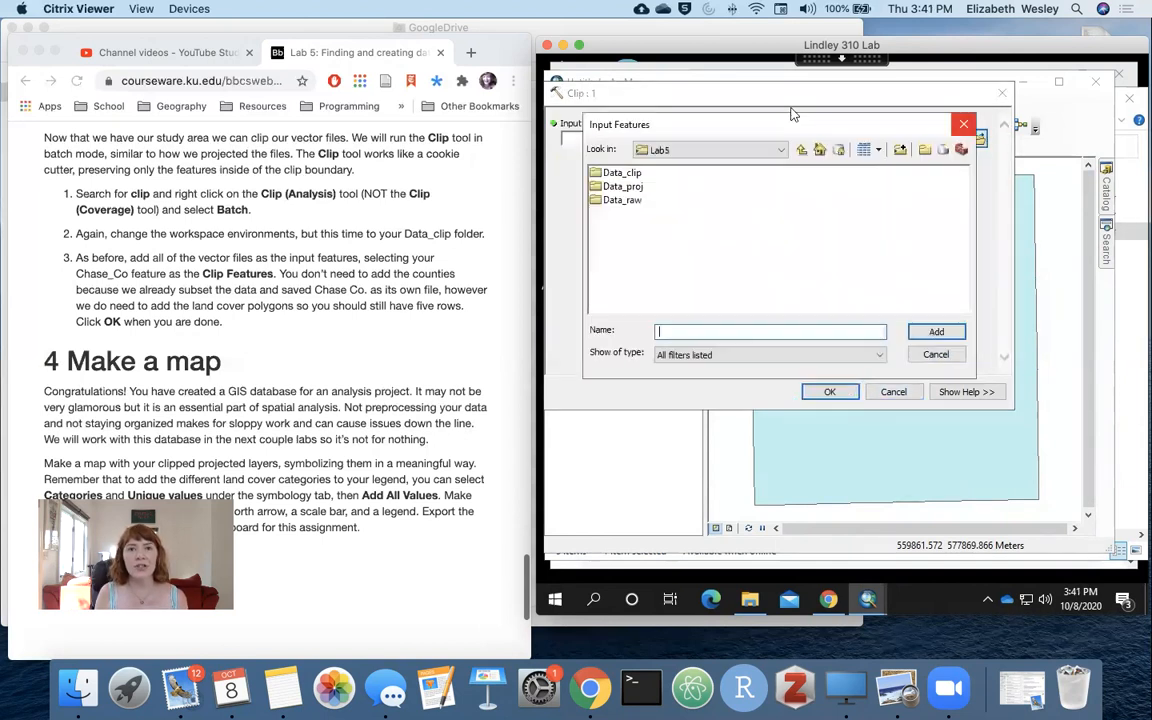
{"action": "double_click", "coordinate": [636, 190]}
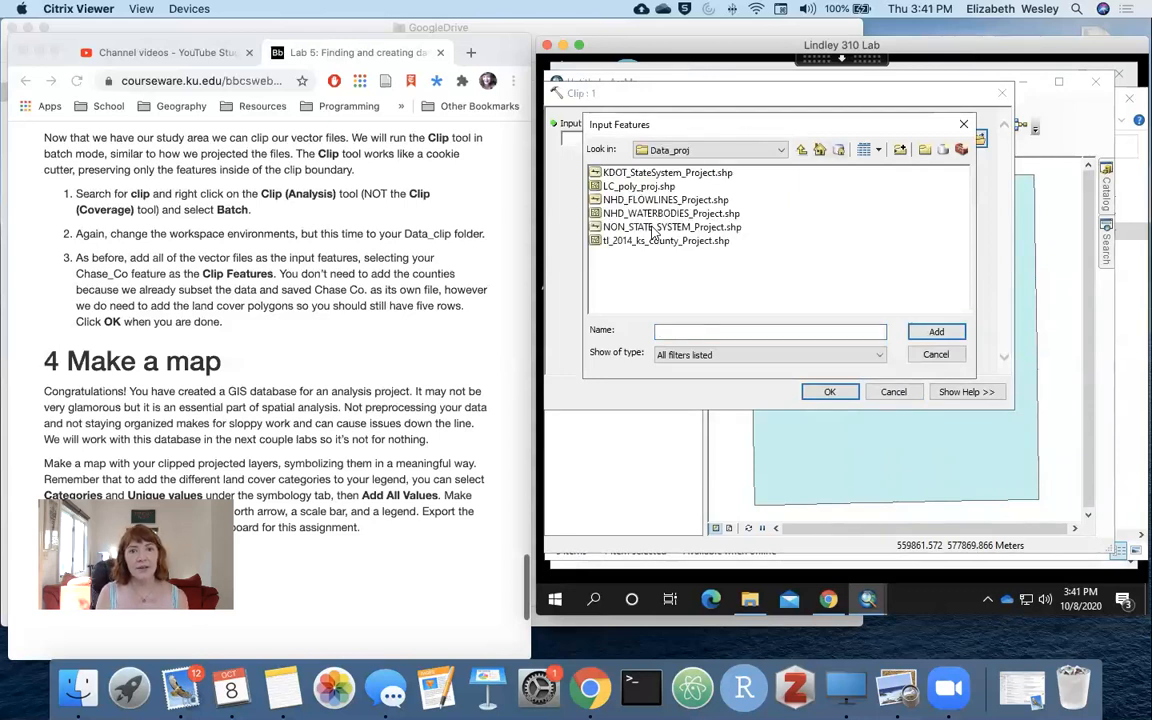
{"action": "left_click", "coordinate": [666, 174]}
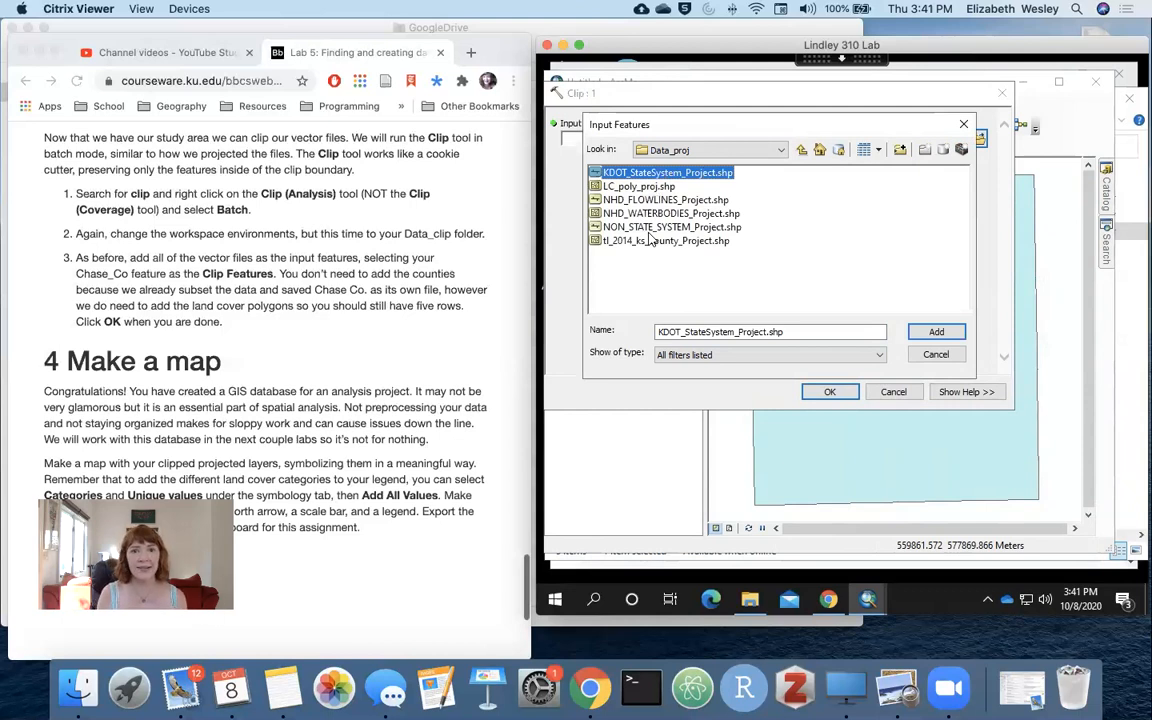
{"action": "left_click", "coordinate": [940, 331]}
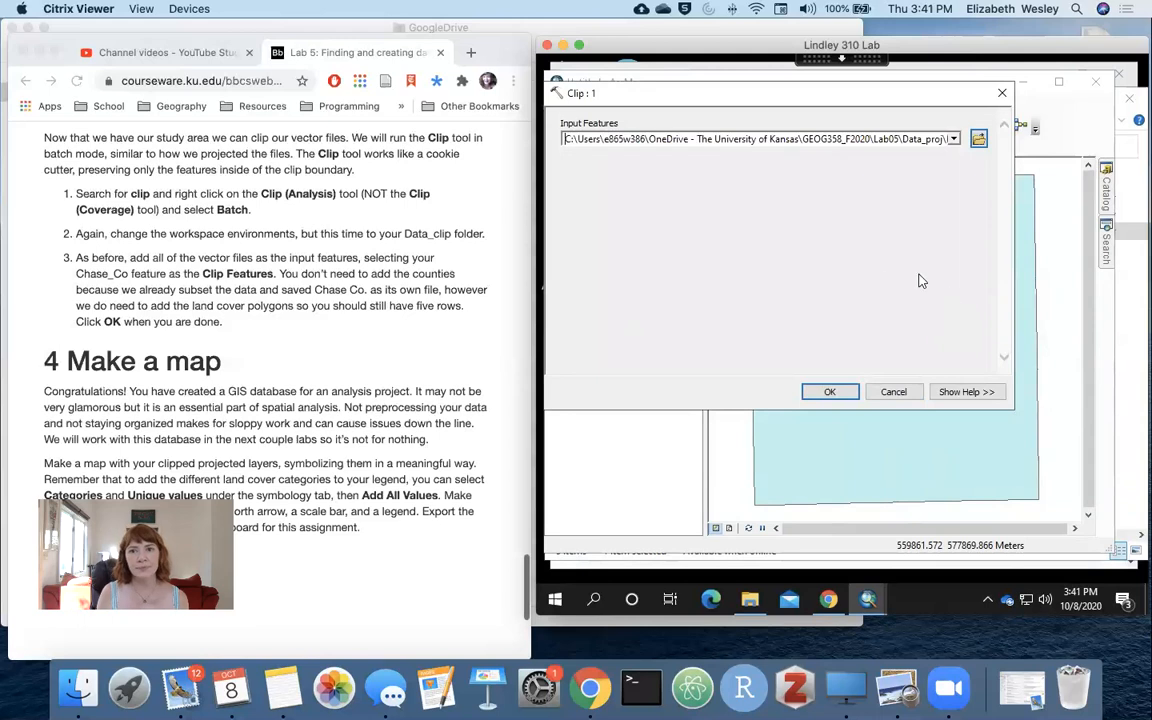
{"action": "left_click", "coordinate": [829, 391]}
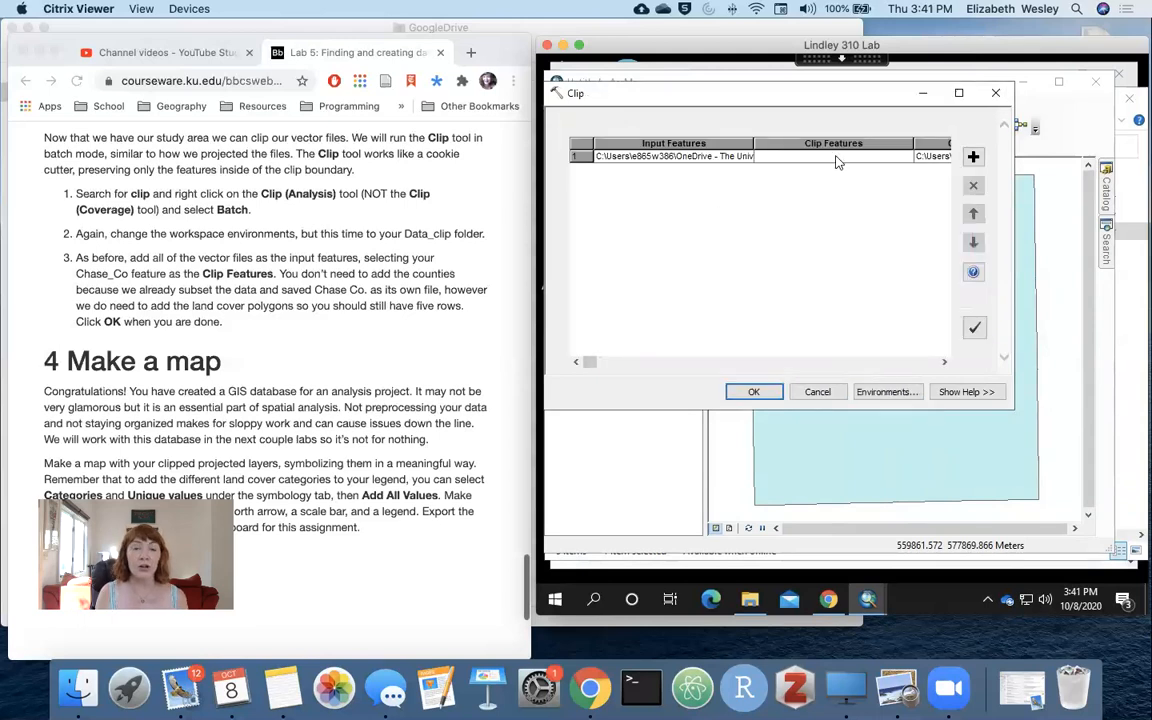
Choose the Chase_Co map layer as the clip features of the first batch row
{"action": "left_click", "coordinate": [887, 157]}
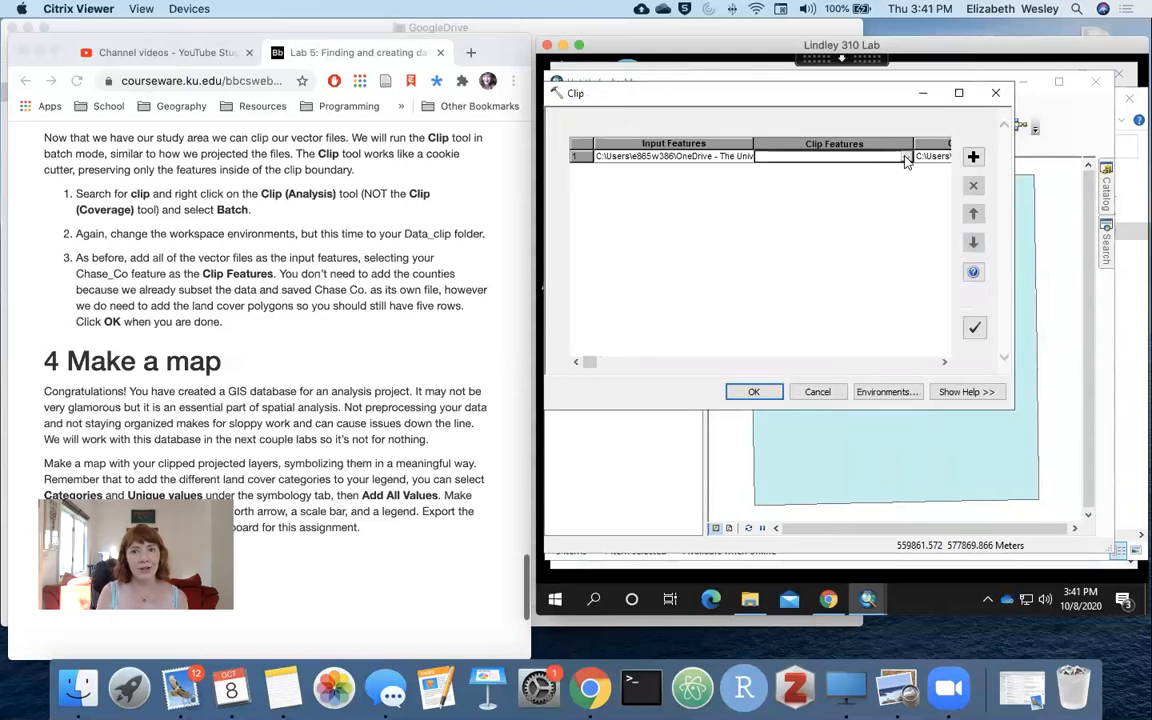
{"action": "left_click", "coordinate": [905, 157]}
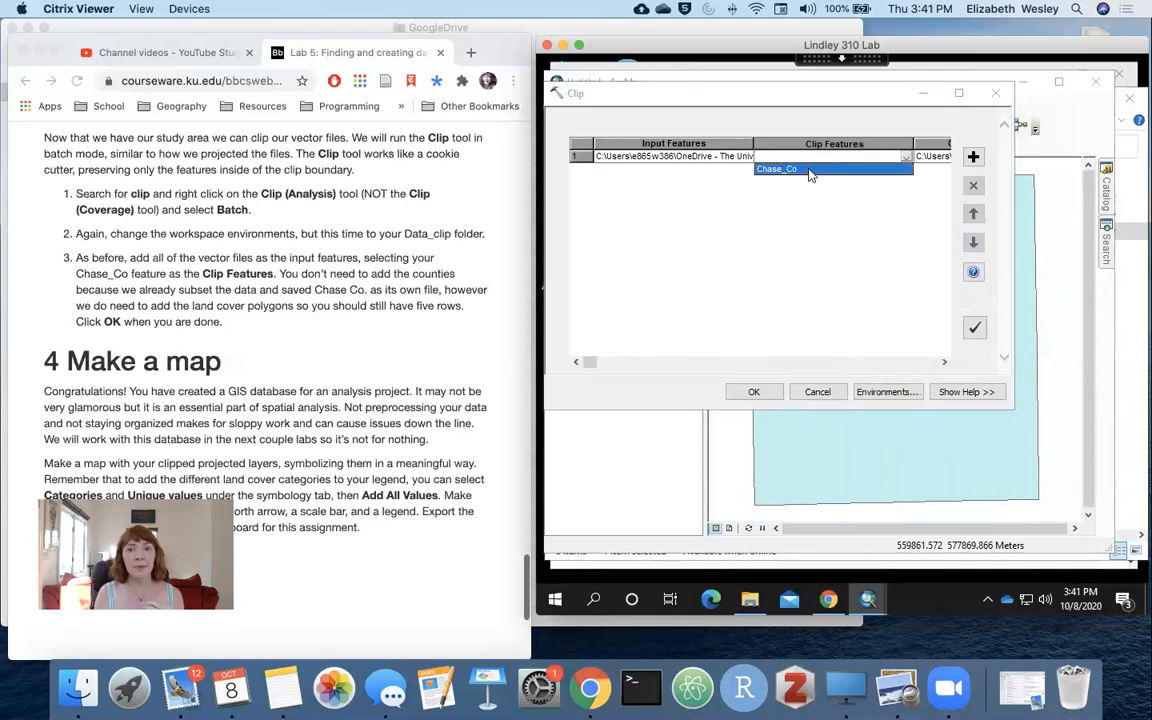
{"action": "left_click", "coordinate": [811, 170]}
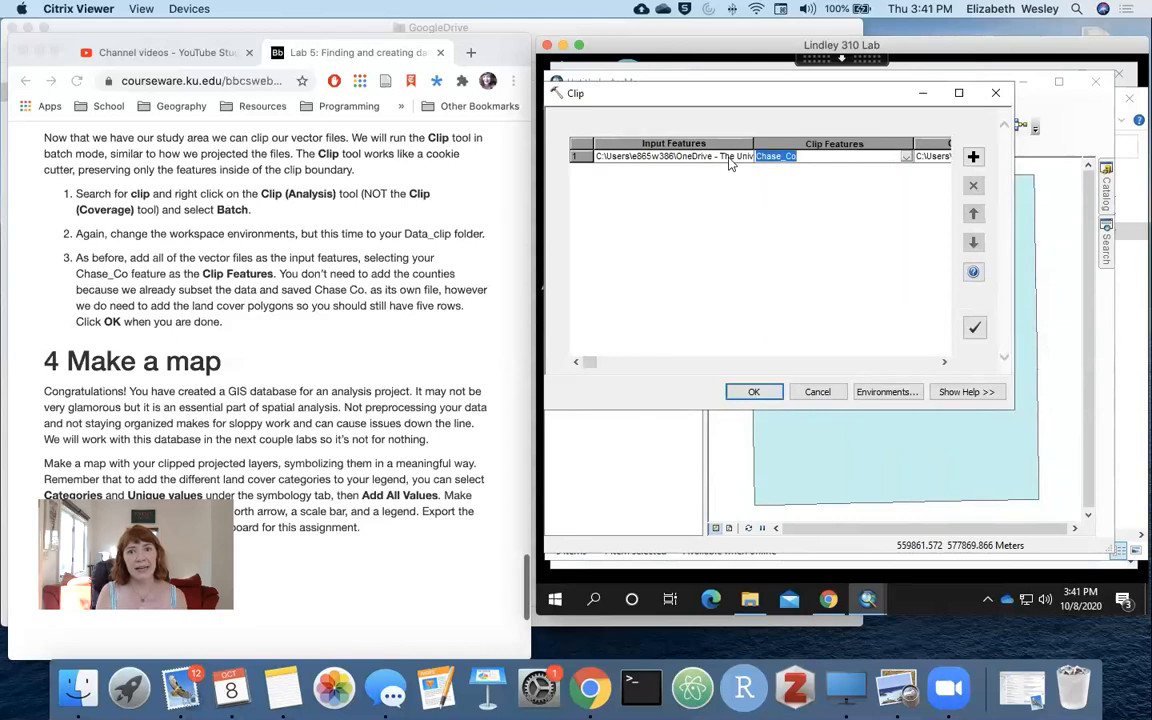
Replace the first row's clip features with the Chase_Co.shp file from the Data_clip folder
{"action": "left_click", "coordinate": [815, 158]}
{"action": "double_click", "coordinate": [815, 160]}
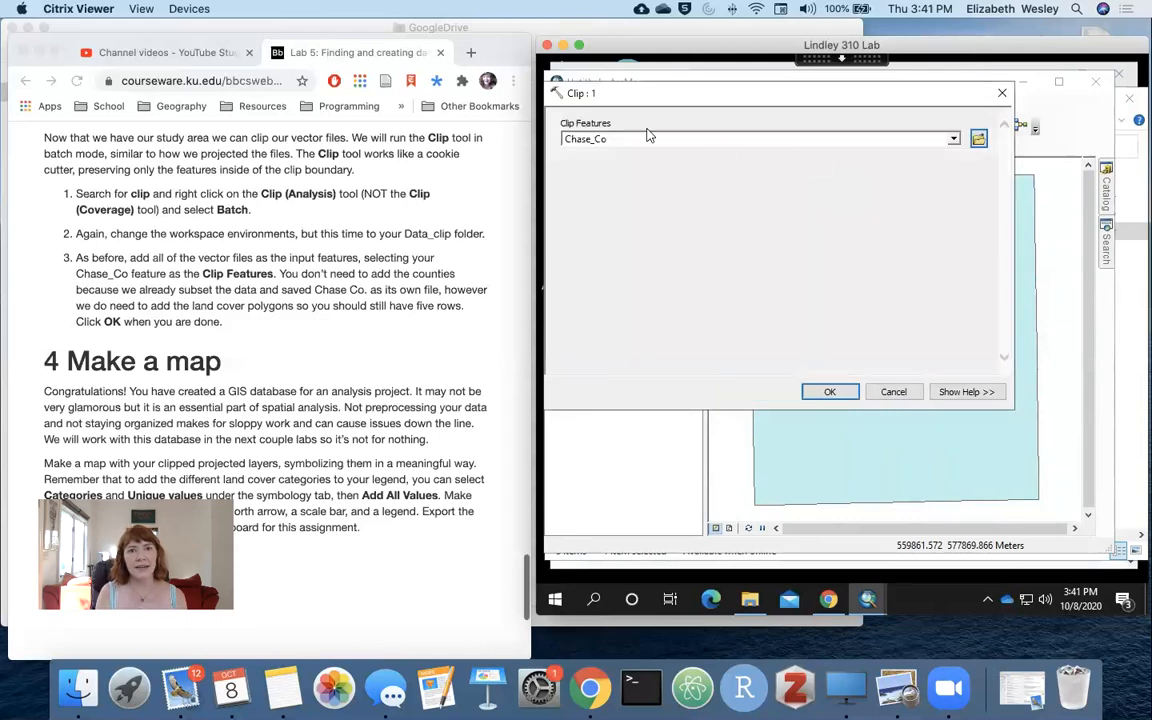
{"action": "left_click", "coordinate": [979, 139]}
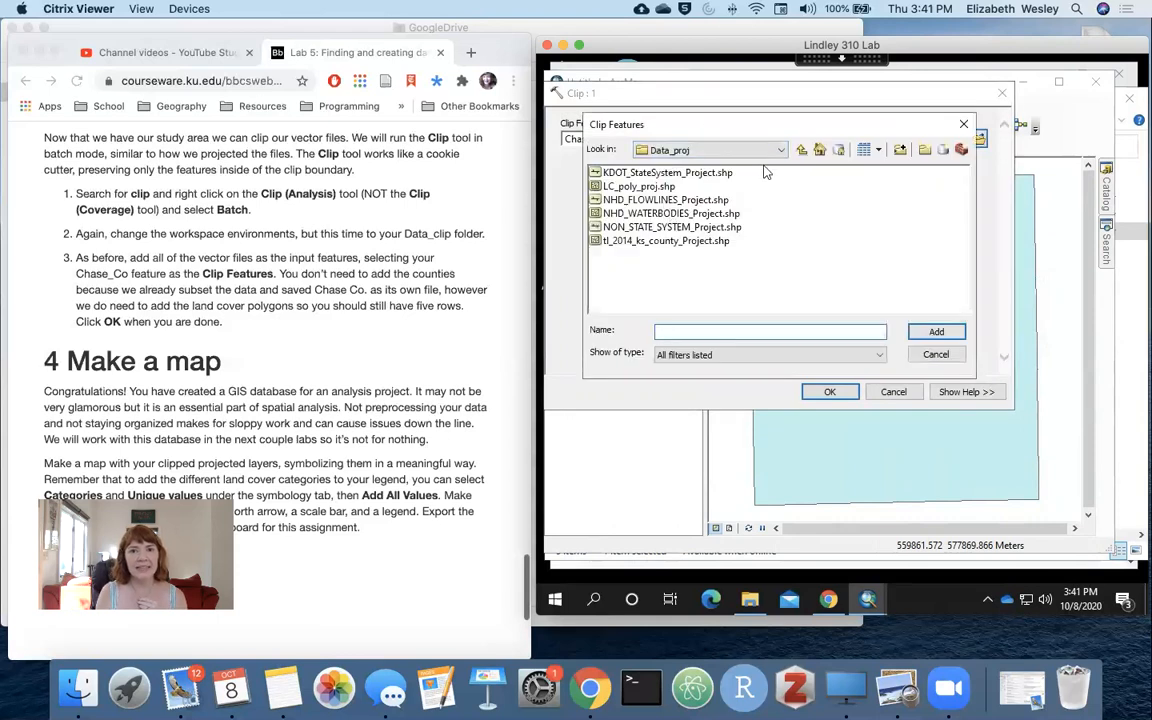
{"action": "left_click", "coordinate": [800, 152]}
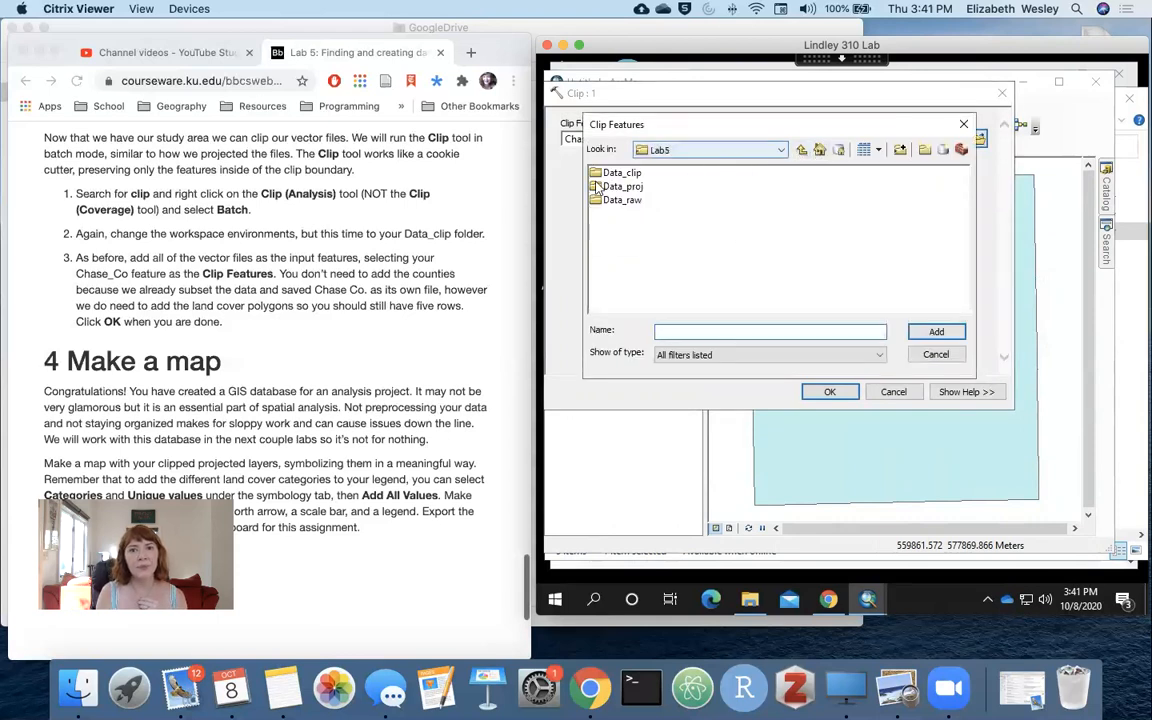
{"action": "double_click", "coordinate": [615, 172]}
{"action": "left_click", "coordinate": [632, 172]}
{"action": "left_click", "coordinate": [916, 333]}
{"action": "left_click", "coordinate": [830, 392]}
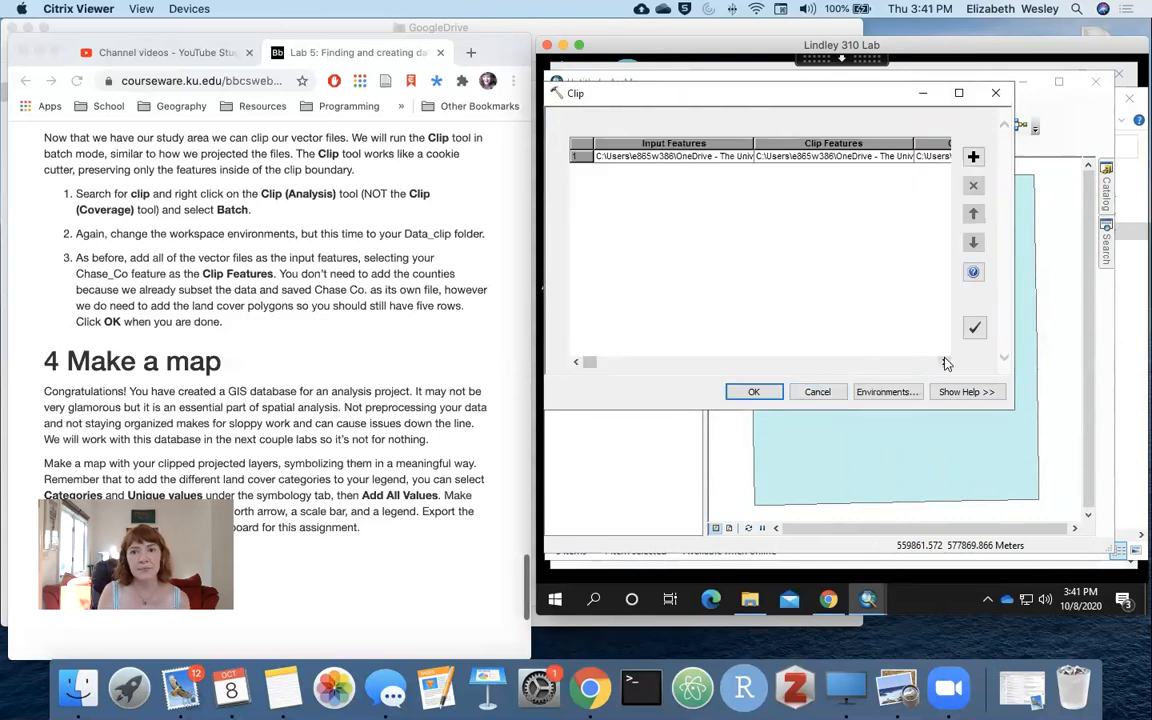
Add a second row to the batch grid and cancel the Clip tool without running it
{"action": "scroll", "coordinate": [850, 325], "scroll_direction": "right", "scroll_amount": 3}
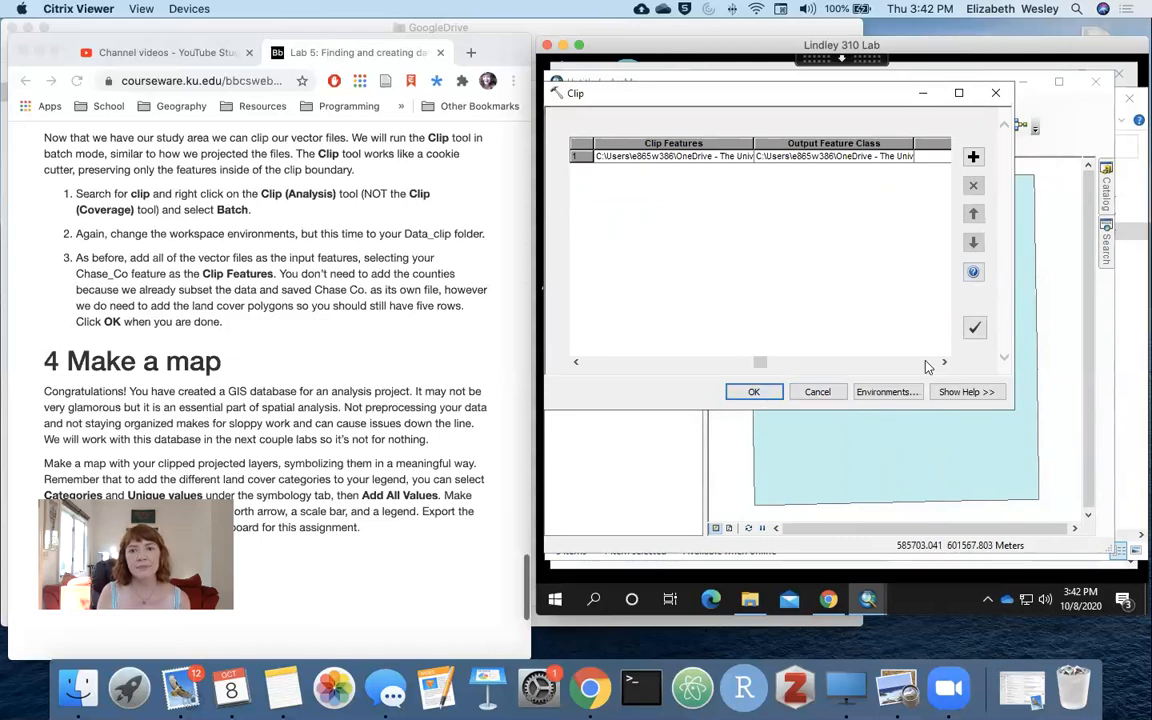
{"action": "scroll", "coordinate": [846, 330], "scroll_direction": "right", "scroll_amount": 3}
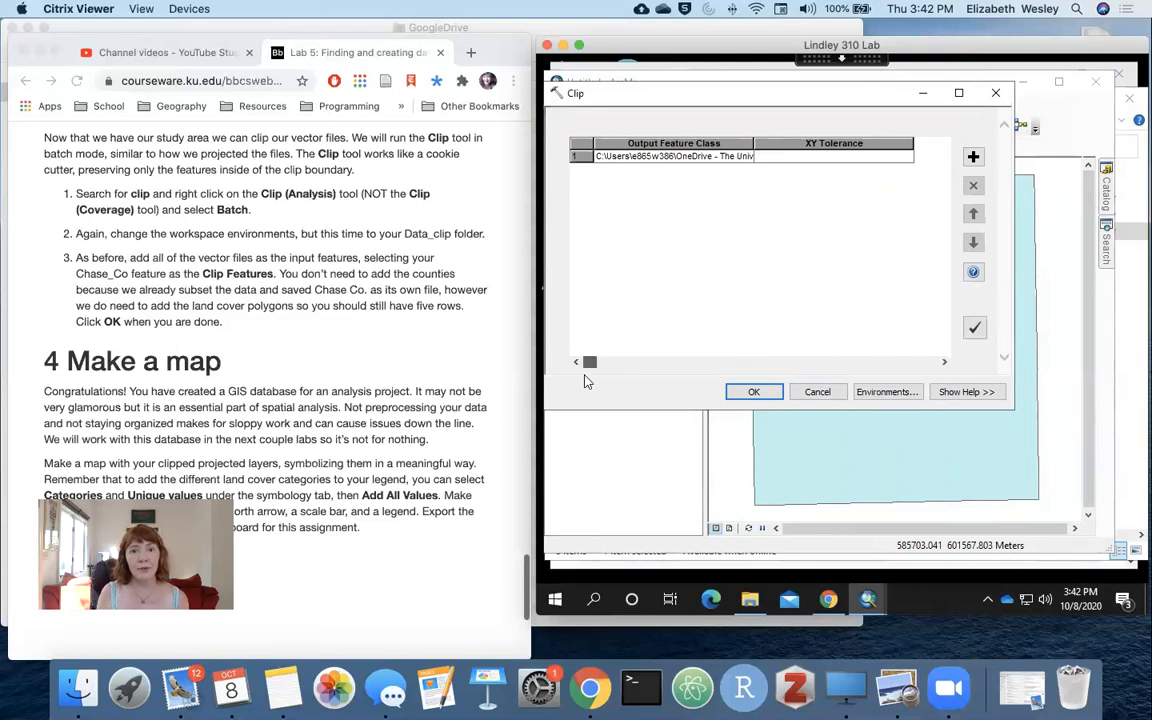
{"action": "scroll", "coordinate": [760, 250], "scroll_direction": "left", "scroll_amount": 3}
{"action": "left_click", "coordinate": [973, 157]}
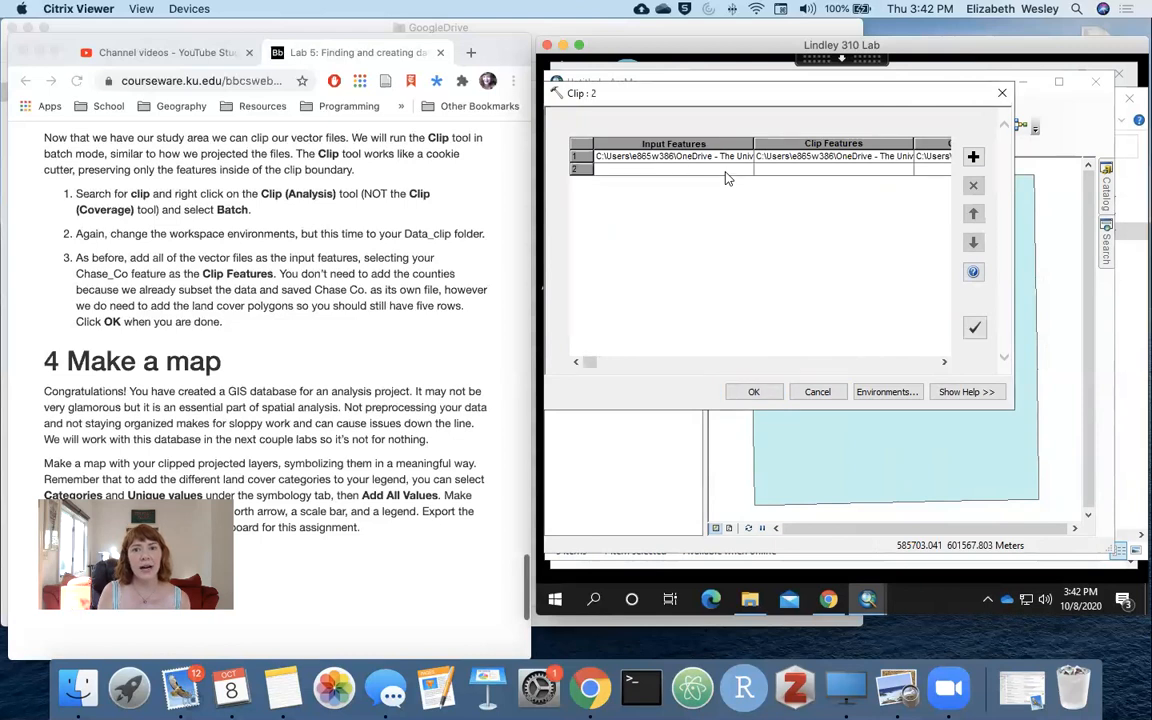
{"action": "double_click", "coordinate": [728, 178]}
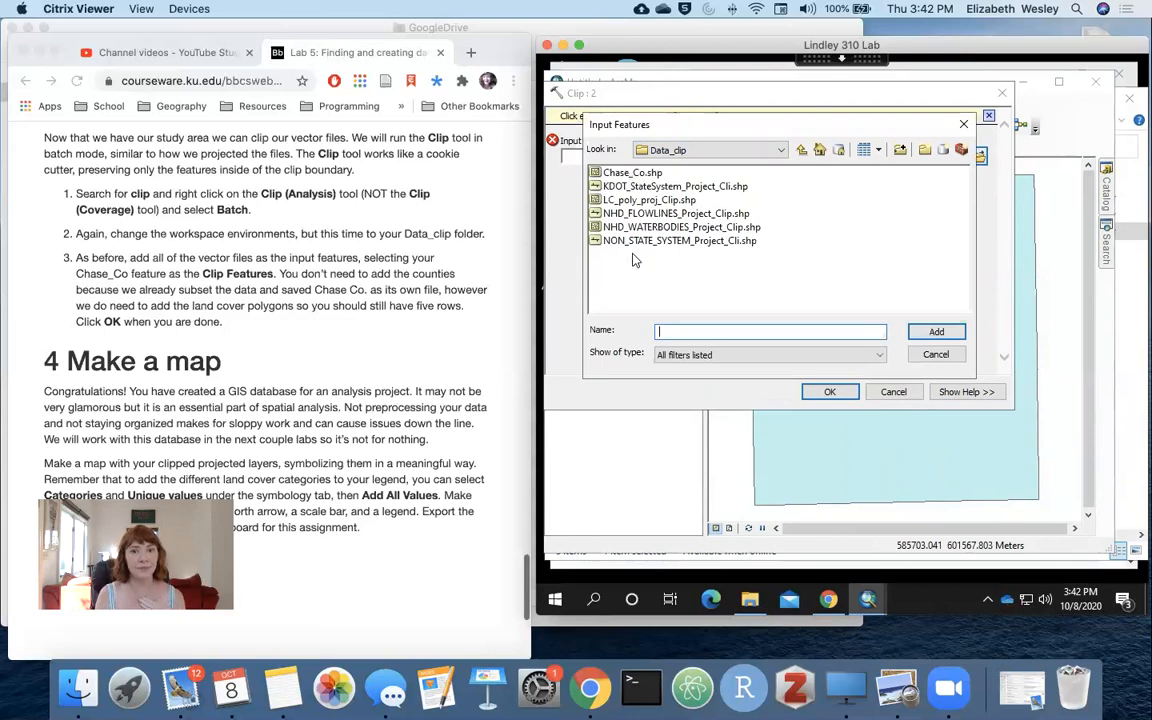
{"action": "left_click", "coordinate": [953, 356]}
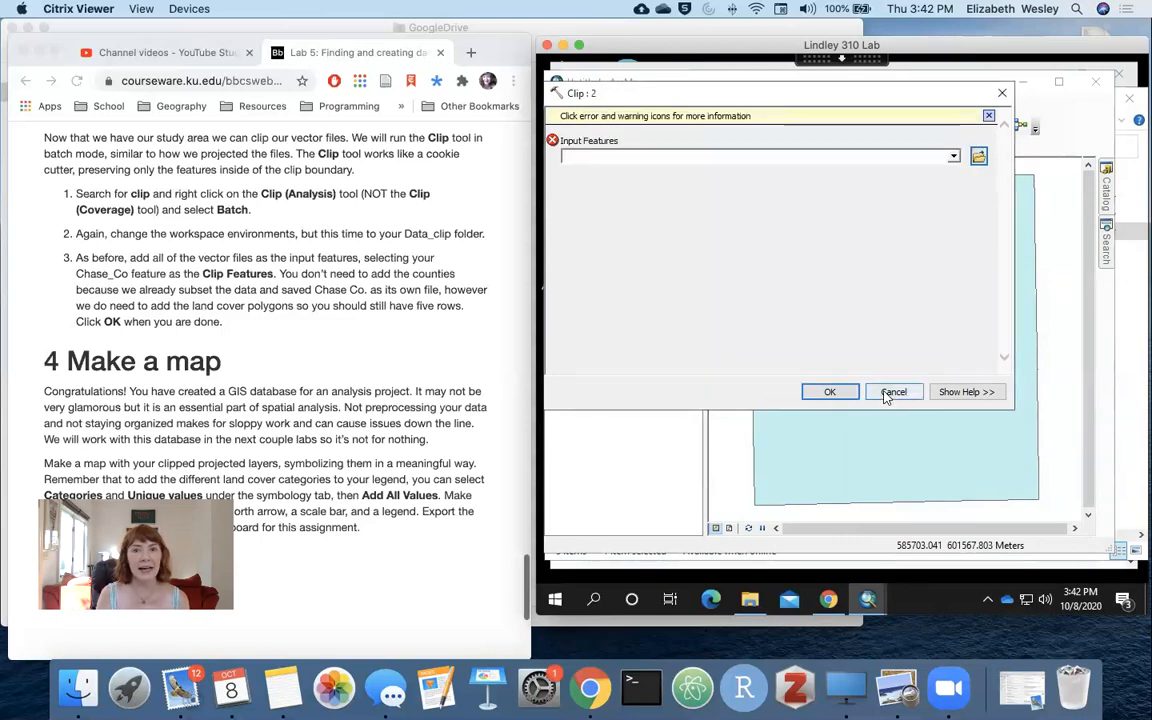
{"action": "left_click", "coordinate": [892, 390]}
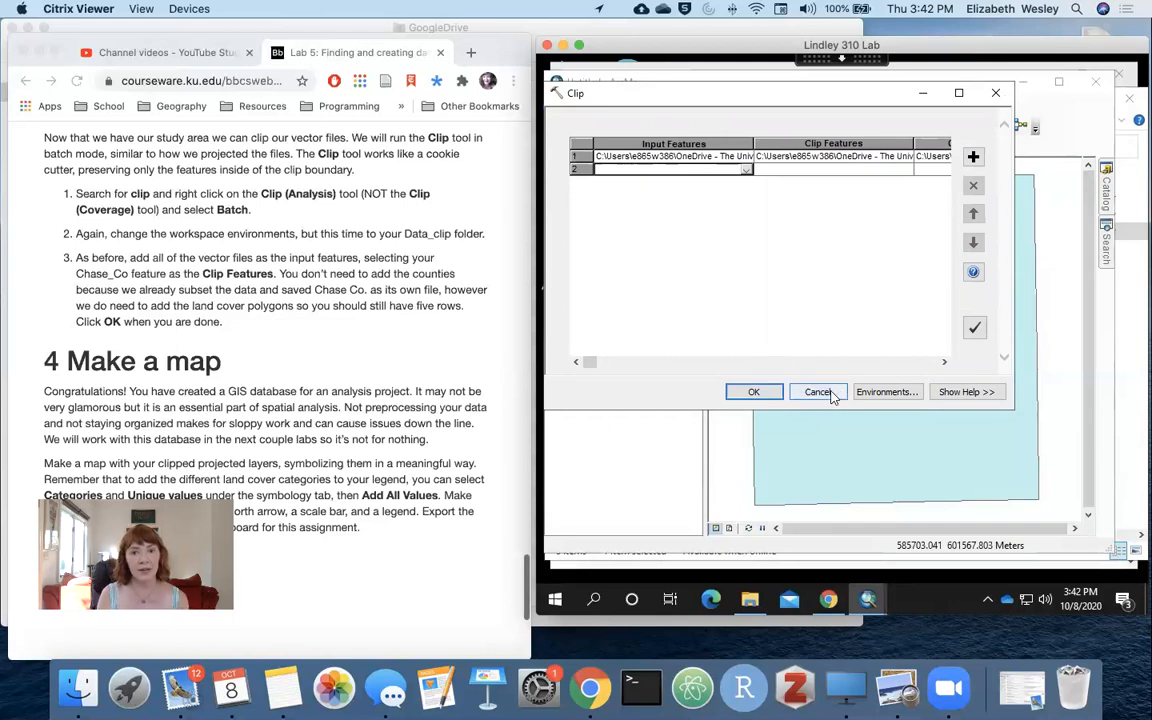
{"action": "left_click", "coordinate": [818, 392]}
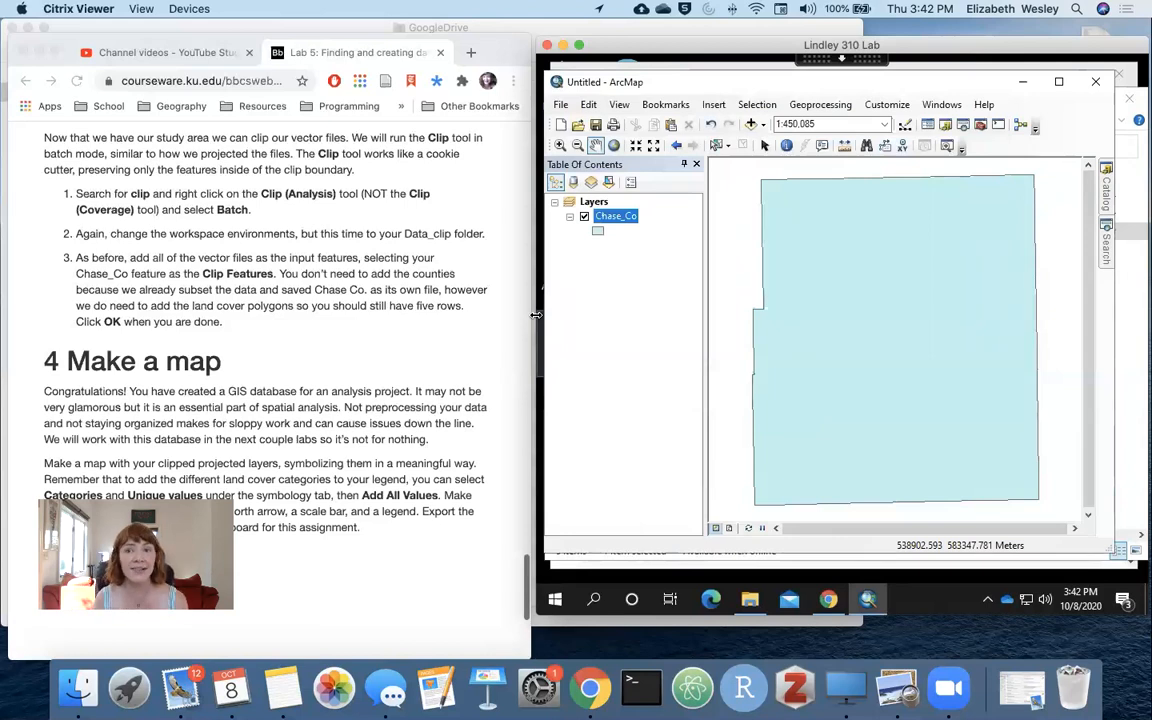
Review the clipped shapefiles in Data_clip and the Lab5 folder structure of Data_clip, Data_proj and Data_raw in the catalog
{"action": "left_click", "coordinate": [1106, 198]}
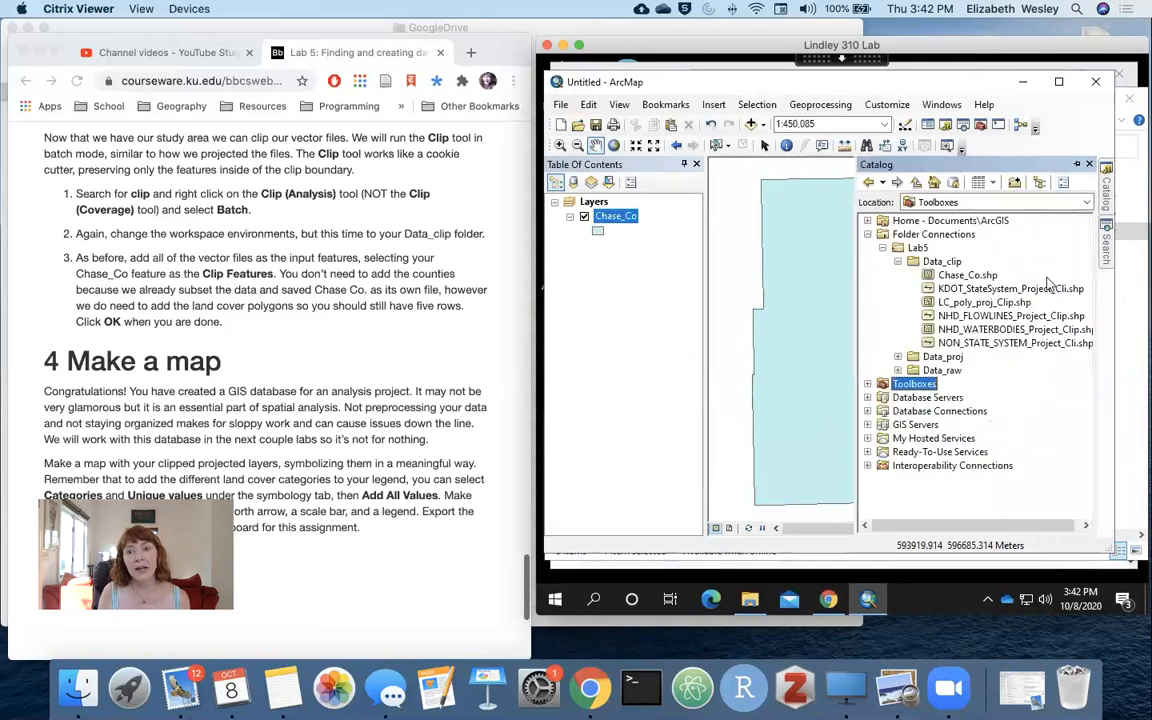
{"action": "left_click", "coordinate": [898, 261]}
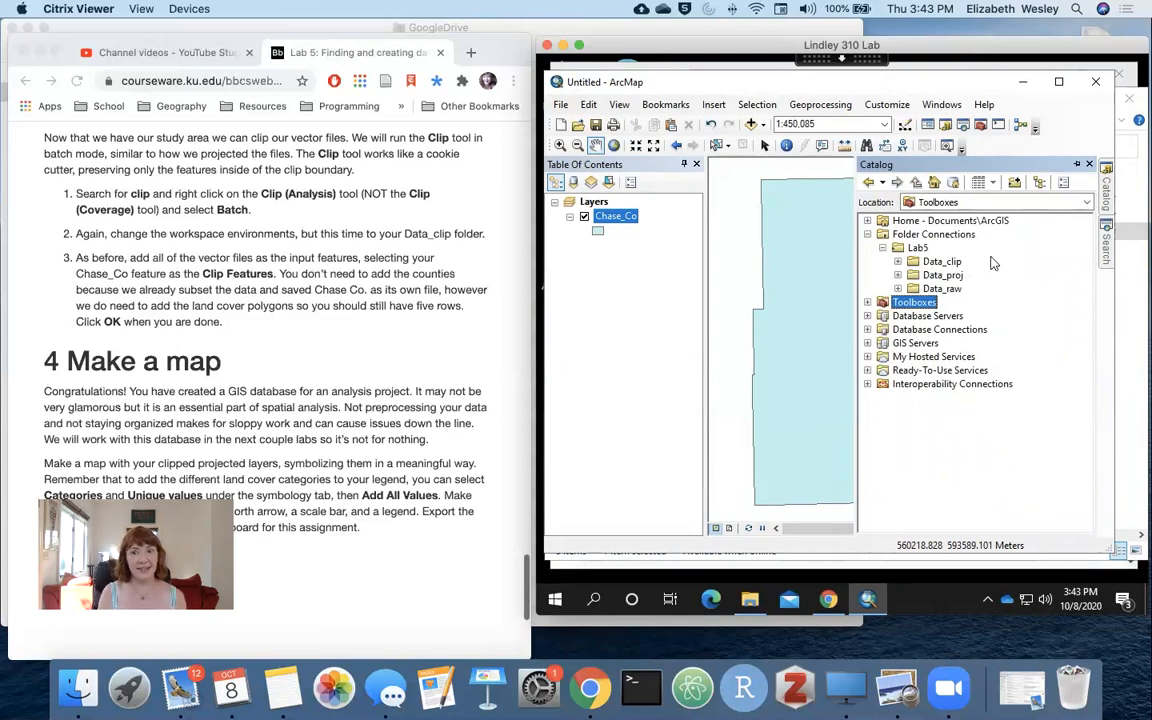
{"action": "left_click", "coordinate": [948, 289]}
{"action": "left_click", "coordinate": [940, 276]}
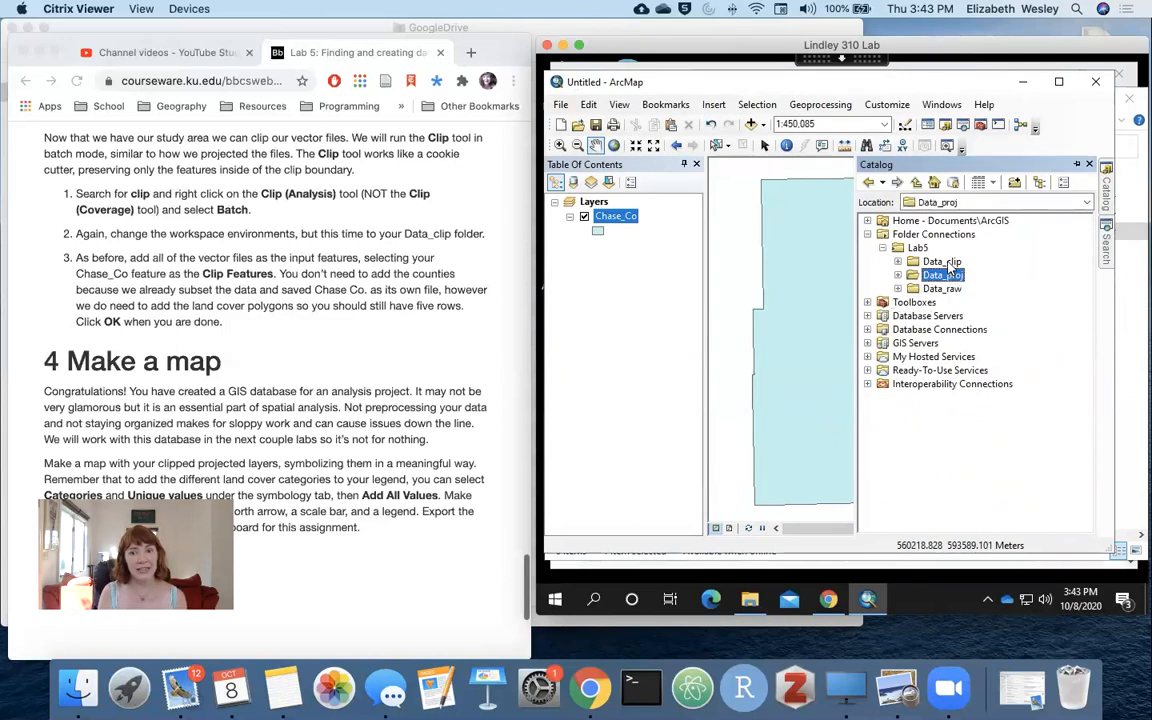
{"action": "left_click", "coordinate": [930, 263]}
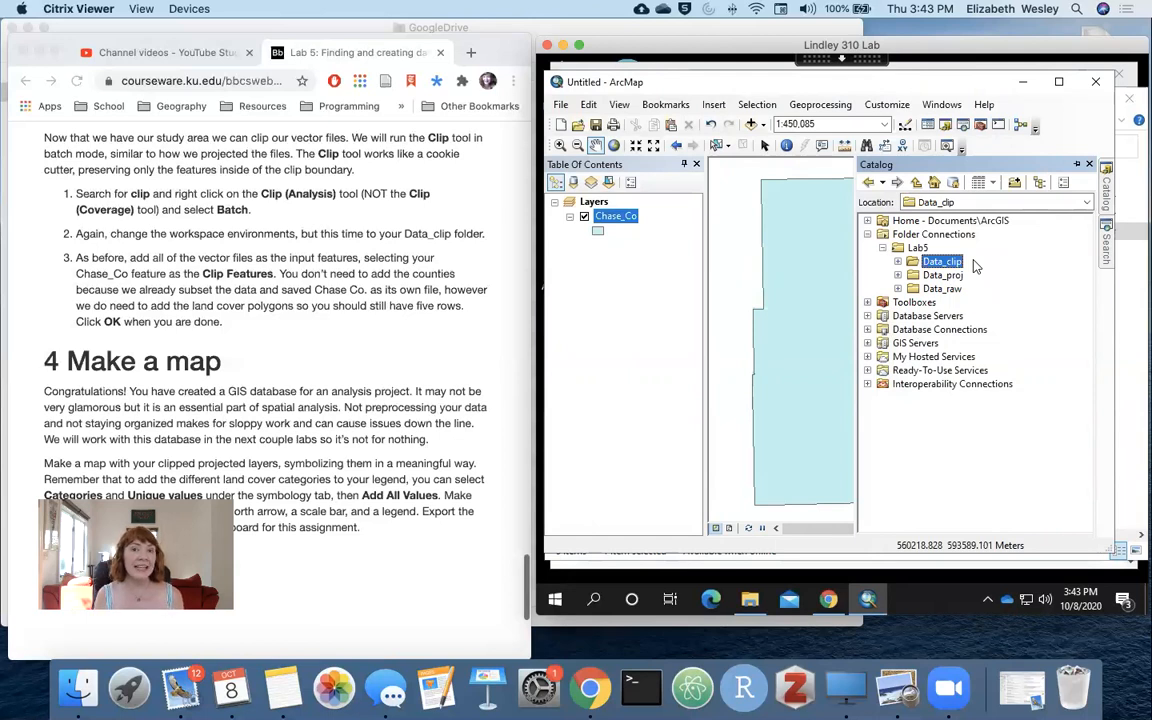
{"action": "left_click", "coordinate": [955, 276]}
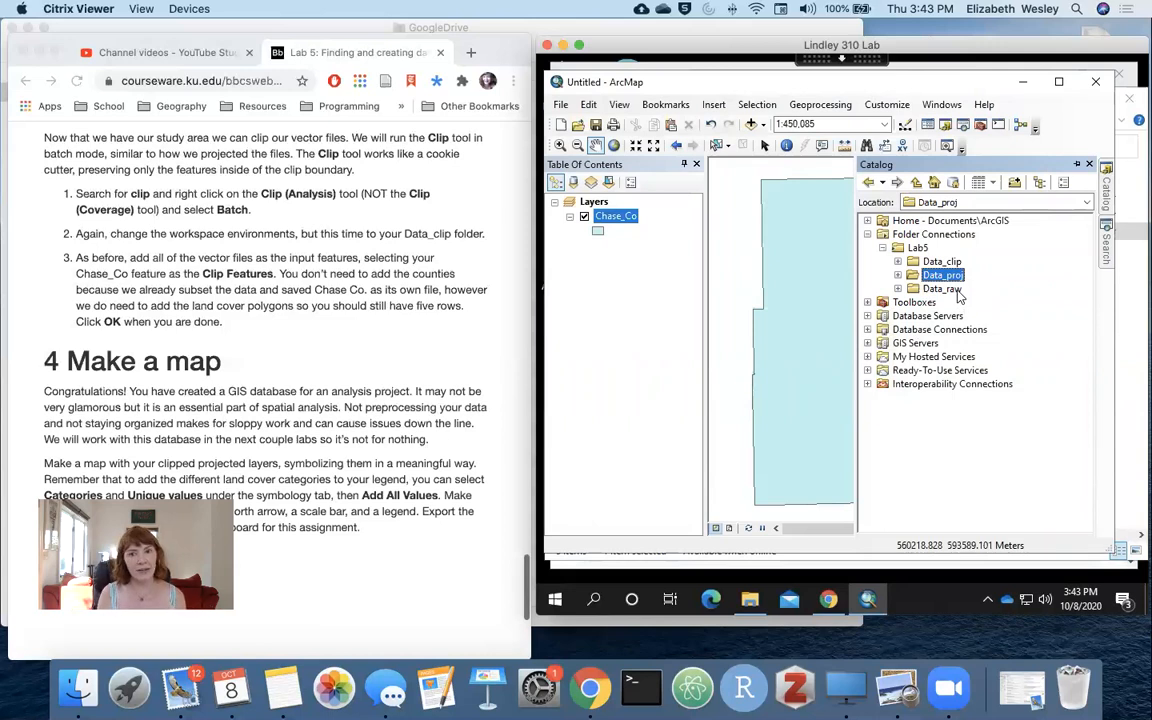
{"action": "left_click", "coordinate": [955, 289]}
{"action": "left_click", "coordinate": [942, 261]}
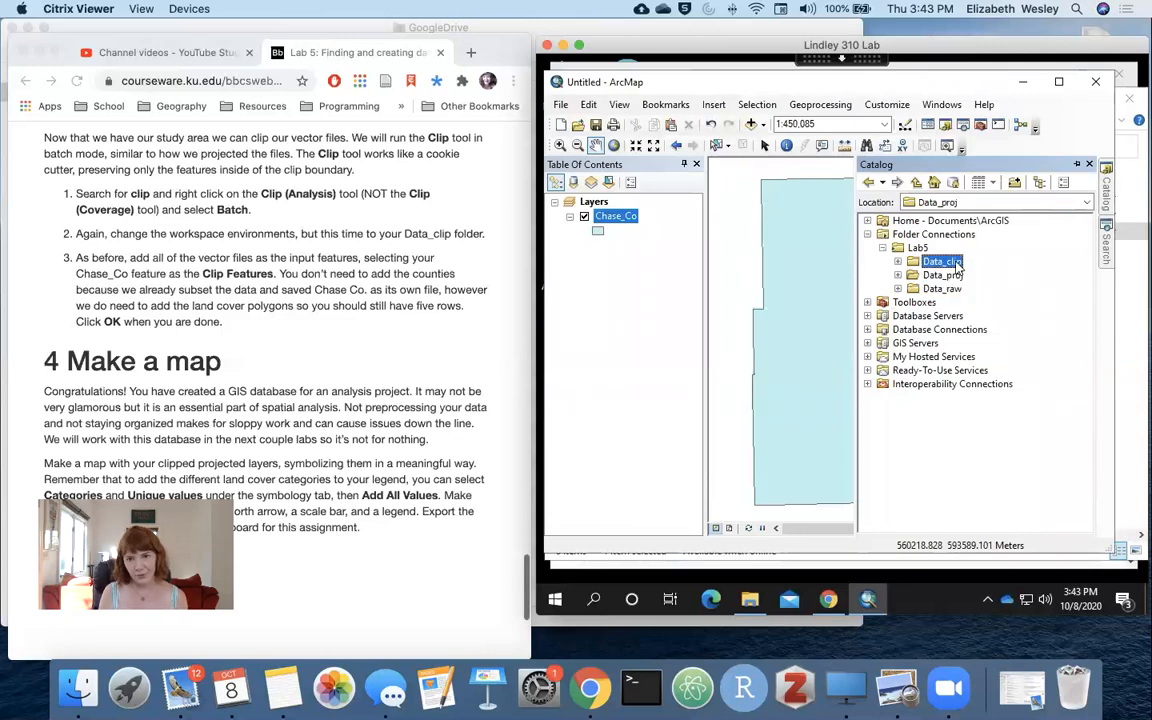
{"action": "left_click", "coordinate": [1077, 165]}
{"action": "left_click", "coordinate": [1095, 165]}
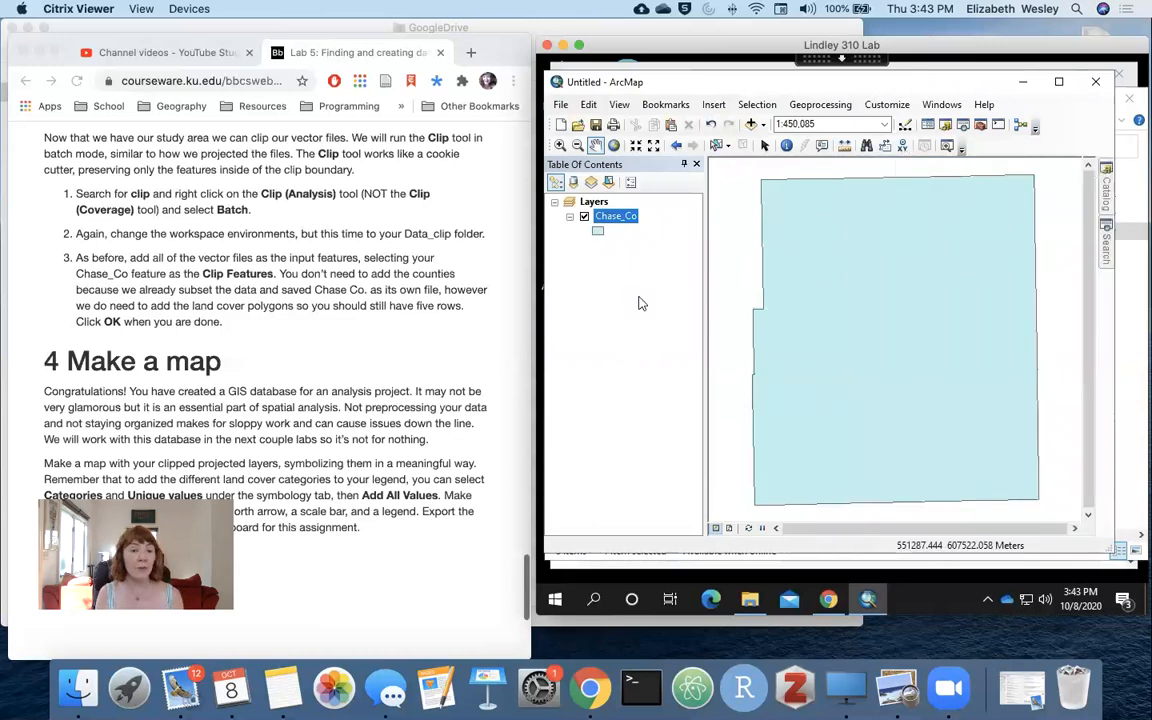
Following section 4 of the lab instructions, add LC_poly_proj_Clip.shp from the Data_clip folder to the map
{"action": "scroll", "coordinate": [218, 315], "scroll_direction": "down", "scroll_amount": 3}
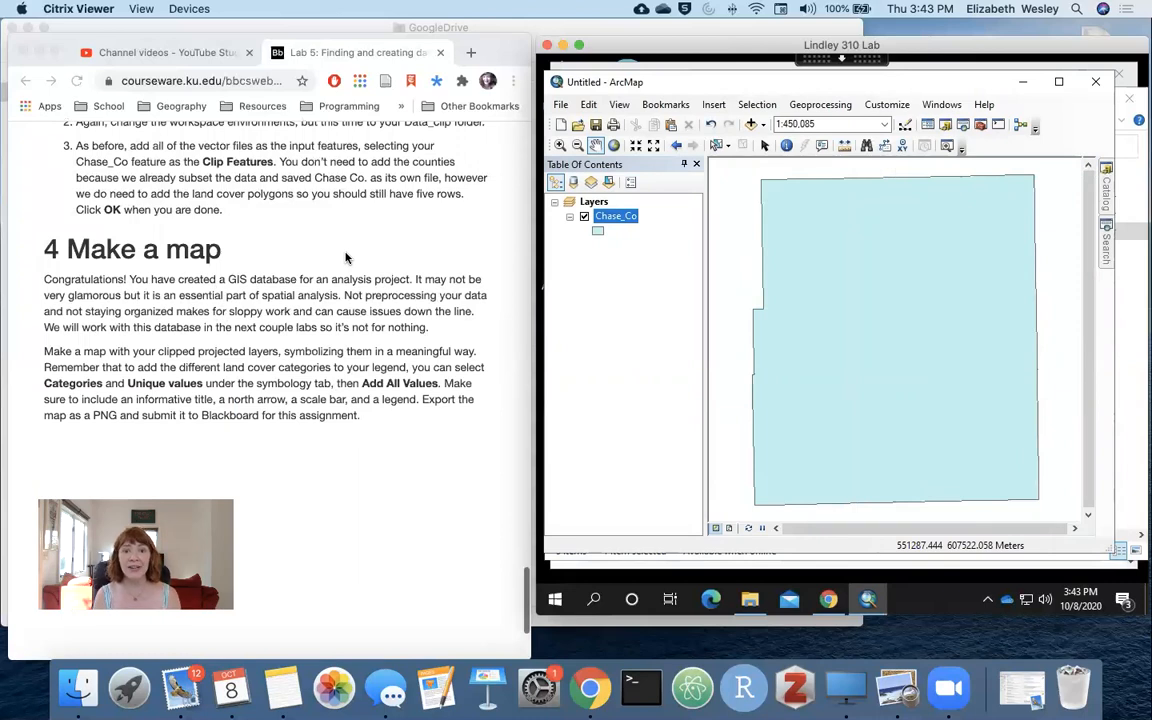
{"action": "left_click", "coordinate": [1108, 195]}
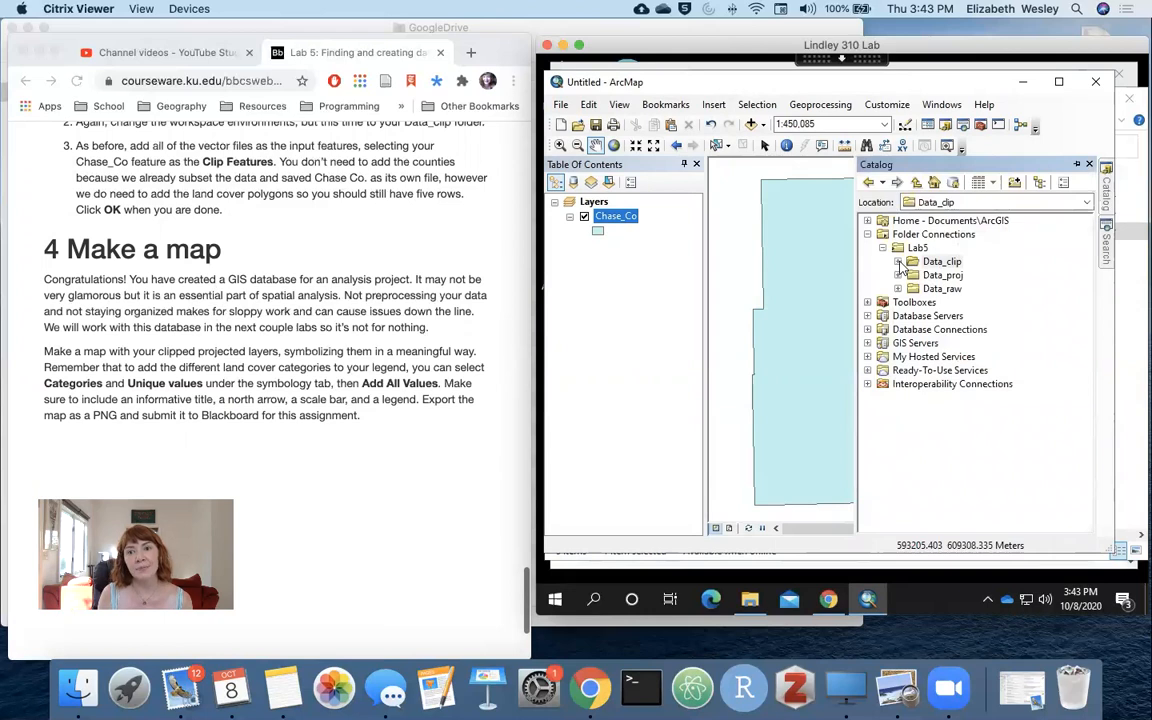
{"action": "left_click", "coordinate": [899, 262]}
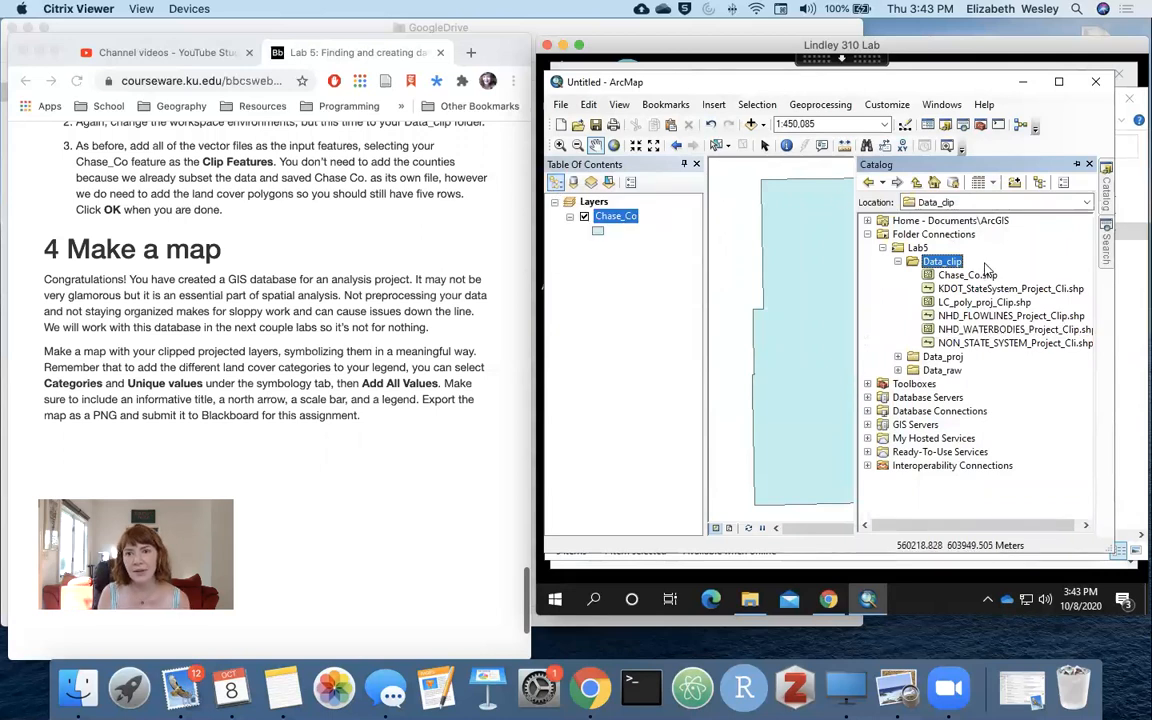
{"action": "mouse_move", "coordinate": [1000, 343]}
{"action": "left_mouse_down"}
{"action": "mouse_move", "coordinate": [897, 280]}
{"action": "mouse_move", "coordinate": [926, 302]}
{"action": "mouse_move", "coordinate": [663, 327]}
{"action": "mouse_move", "coordinate": [580, 282]}
{"action": "left_mouse_up"}
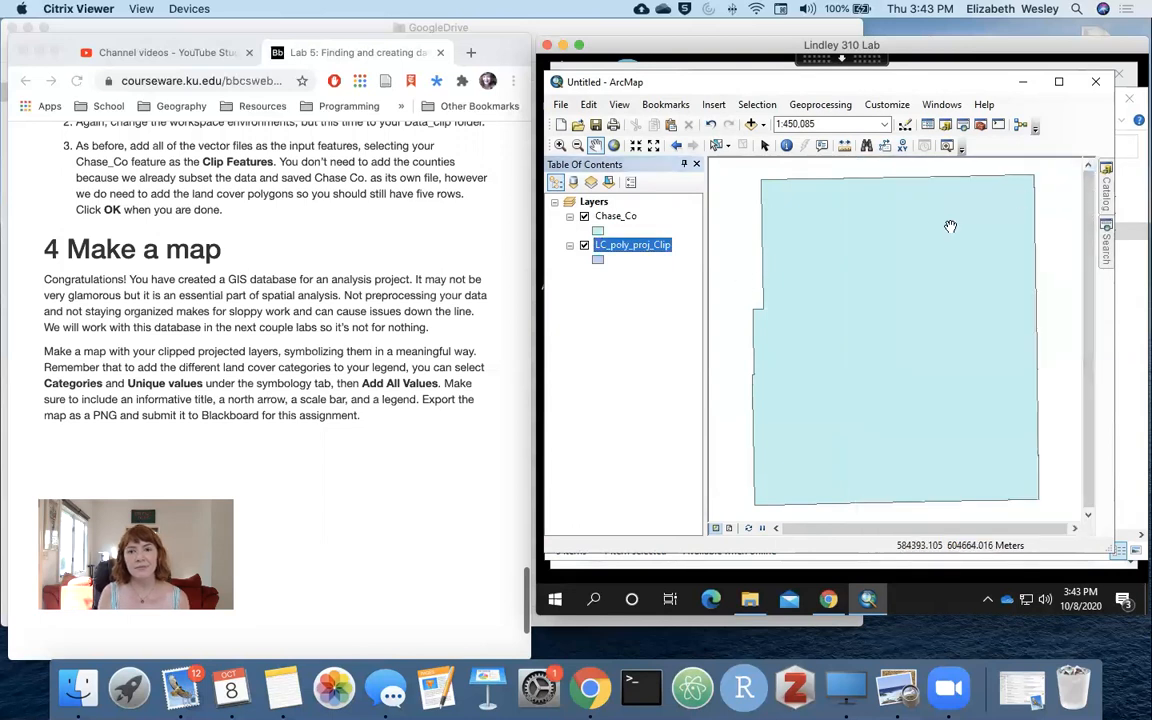
Symbolize the Chase_Co layer as Hollow with an outline width of 2 and a red outline color
{"action": "left_click", "coordinate": [598, 234]}
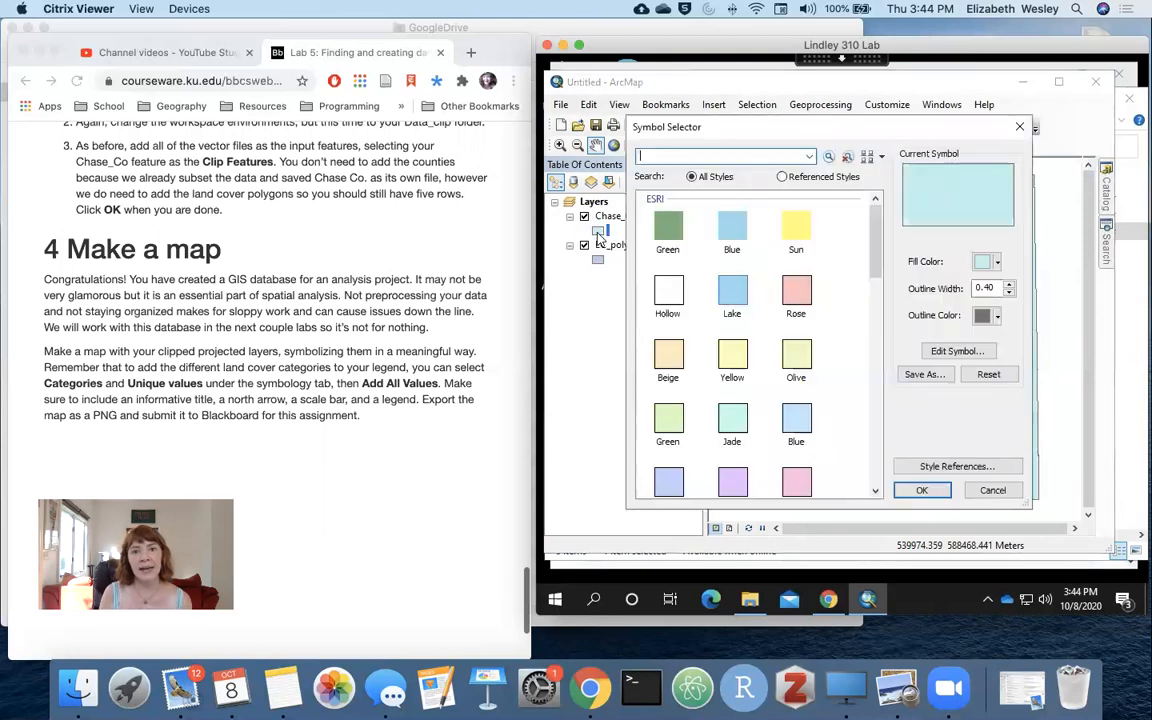
{"action": "left_click", "coordinate": [668, 291]}
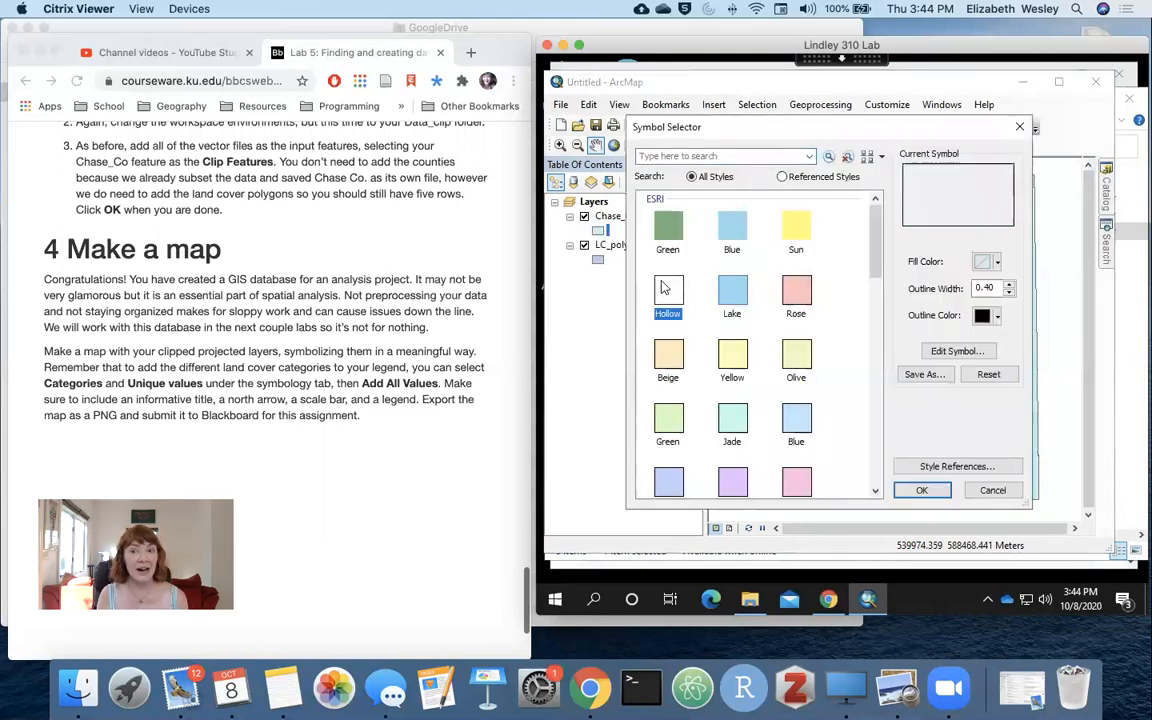
{"action": "left_click", "coordinate": [1010, 285]}
{"action": "left_click", "coordinate": [1010, 285]}
{"action": "left_click", "coordinate": [997, 316]}
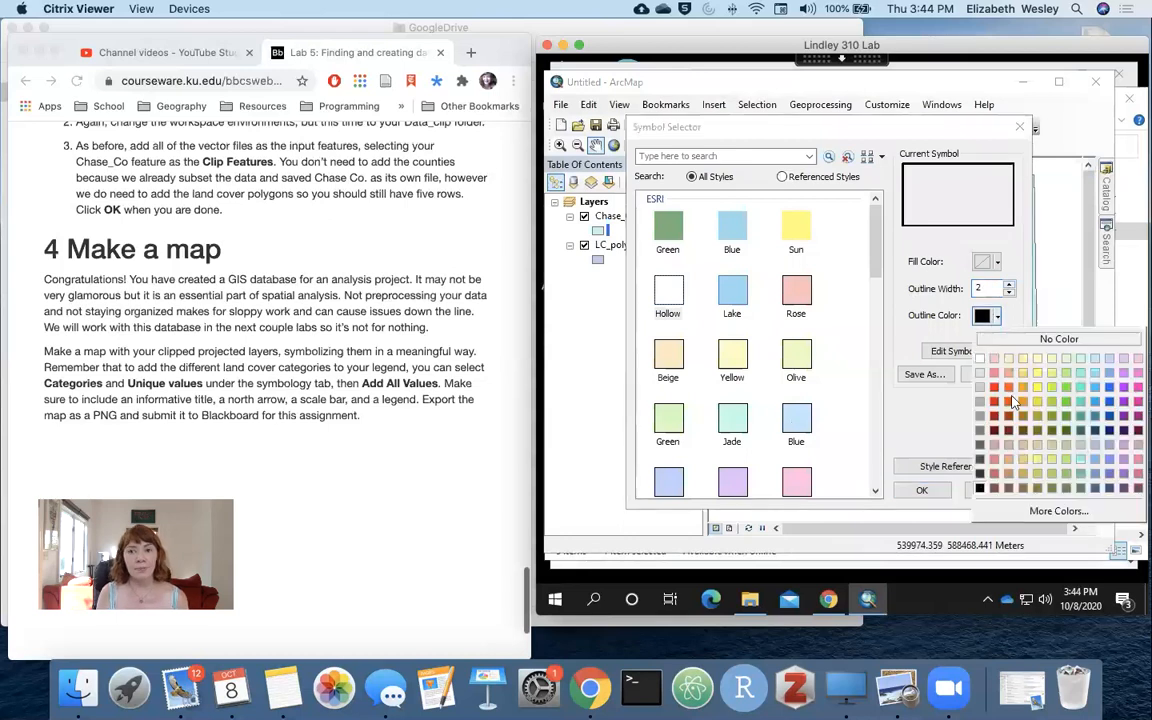
{"action": "left_click", "coordinate": [1010, 400]}
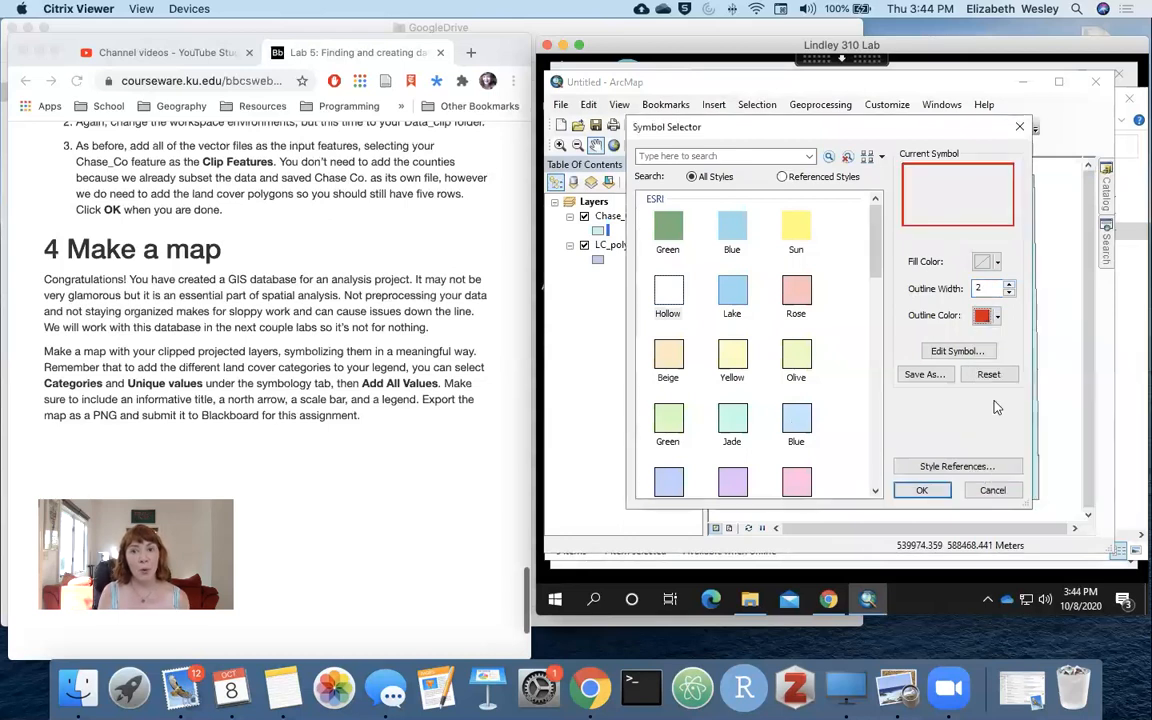
{"action": "left_click", "coordinate": [922, 491]}
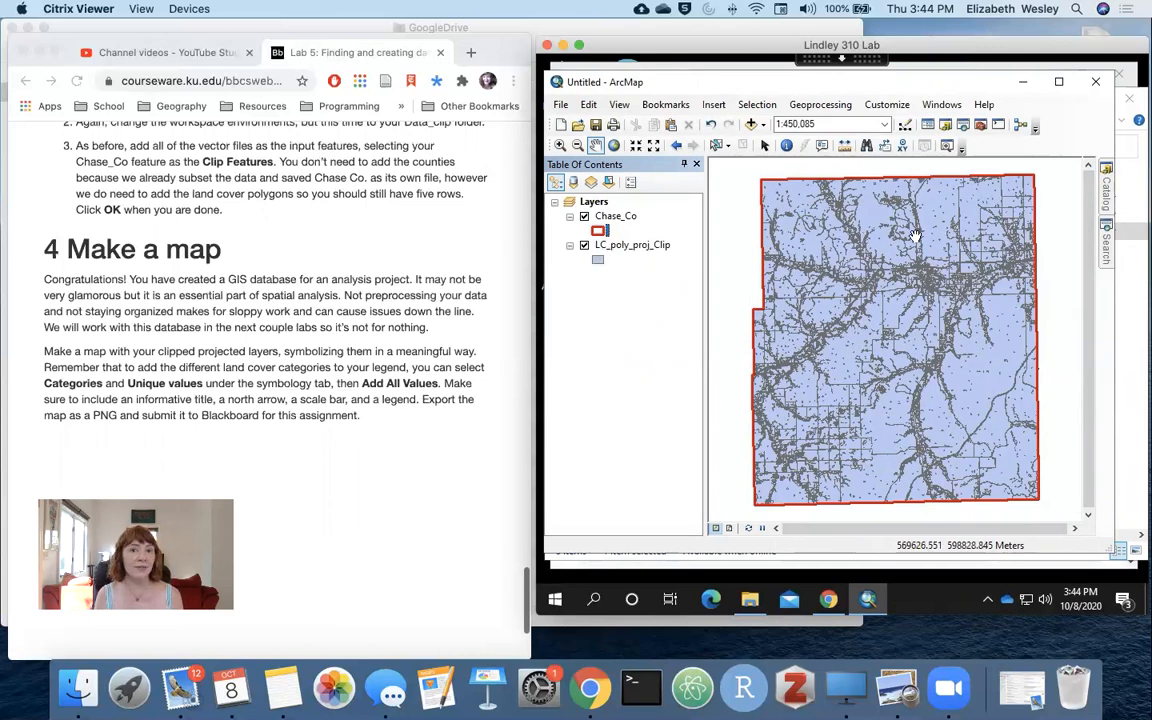
Rename the LC_poly_proj_Clip layer to "Land cover types" in its layer properties
{"action": "left_click", "coordinate": [607, 247]}
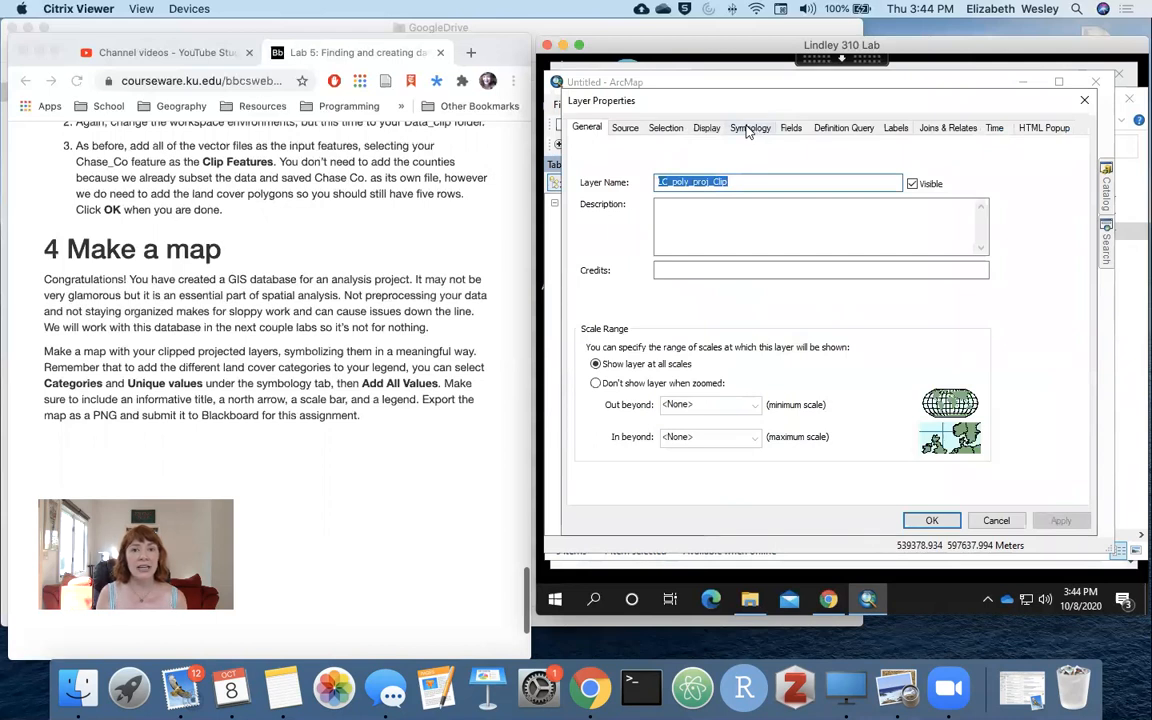
{"action": "left_click", "coordinate": [669, 182]}
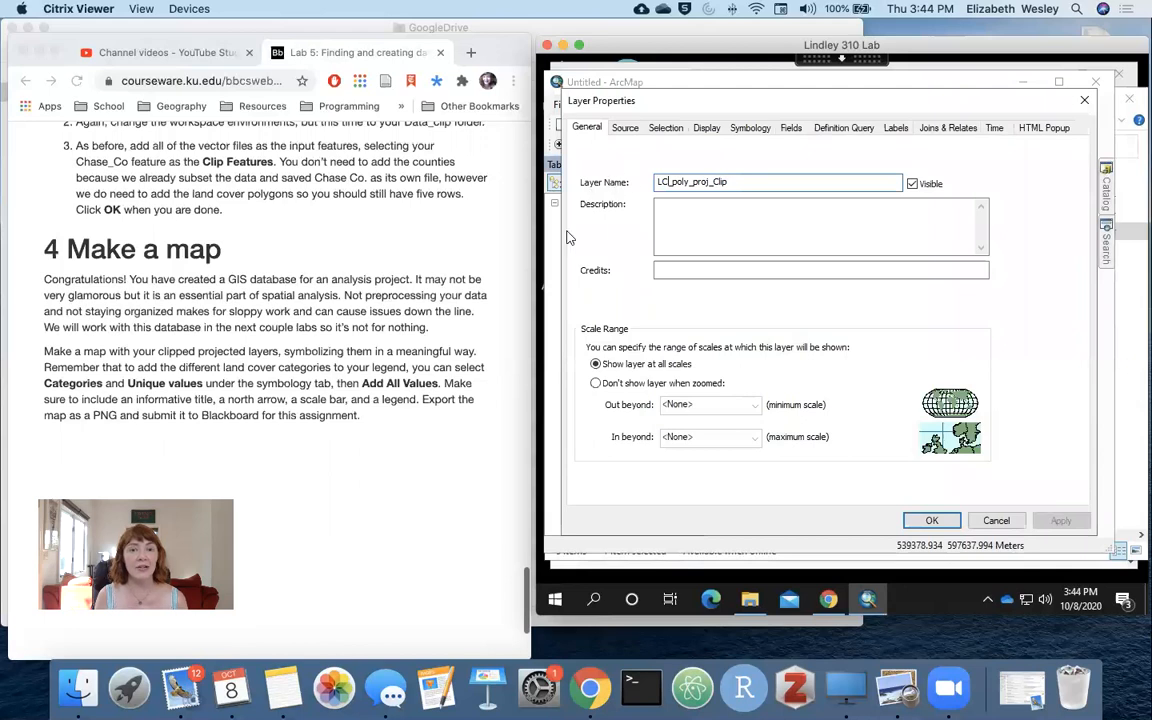
{"action": "left_click_drag", "start_coordinate": [762, 181], "coordinate": [647, 185]}
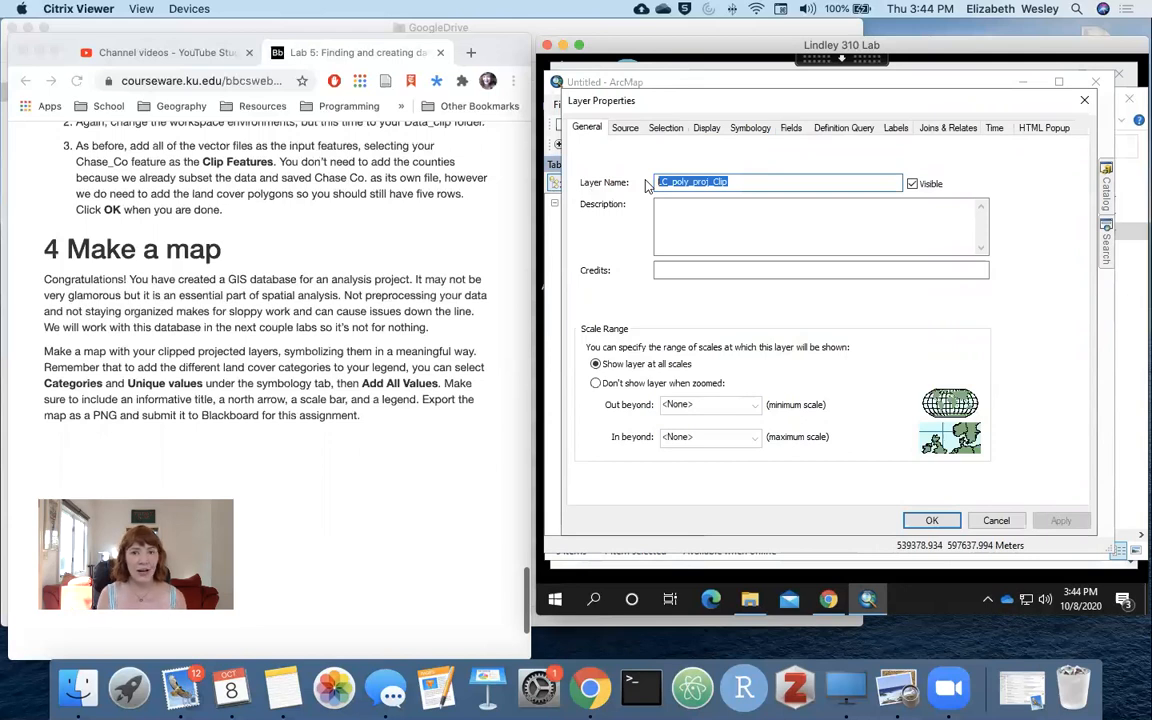
{"action": "left_click", "coordinate": [656, 205]}
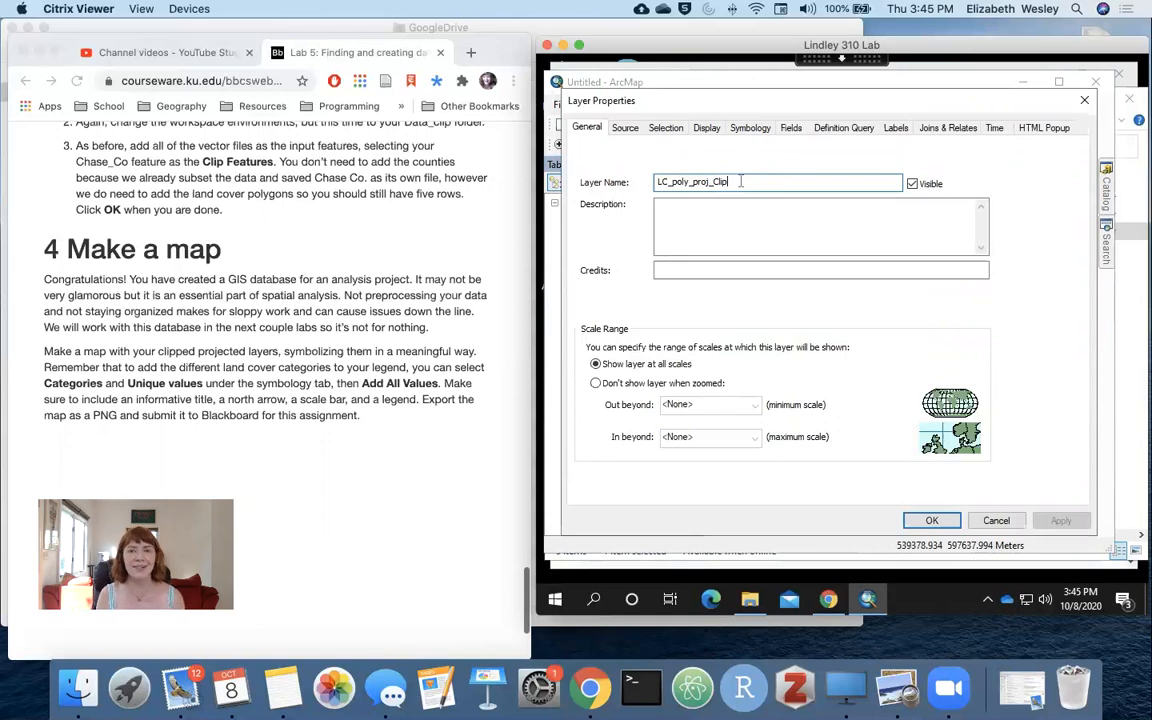
{"action": "left_click_drag", "start_coordinate": [740, 181], "coordinate": [645, 190]}
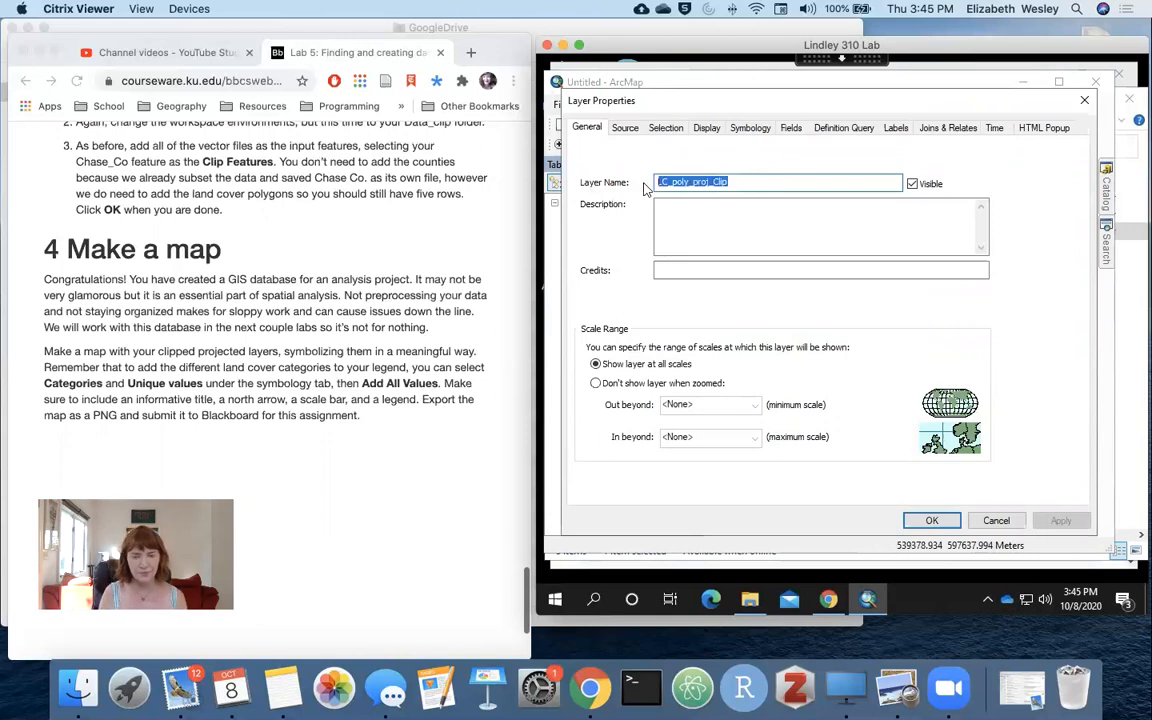
{"action": "type", "text": "Land cover types"}
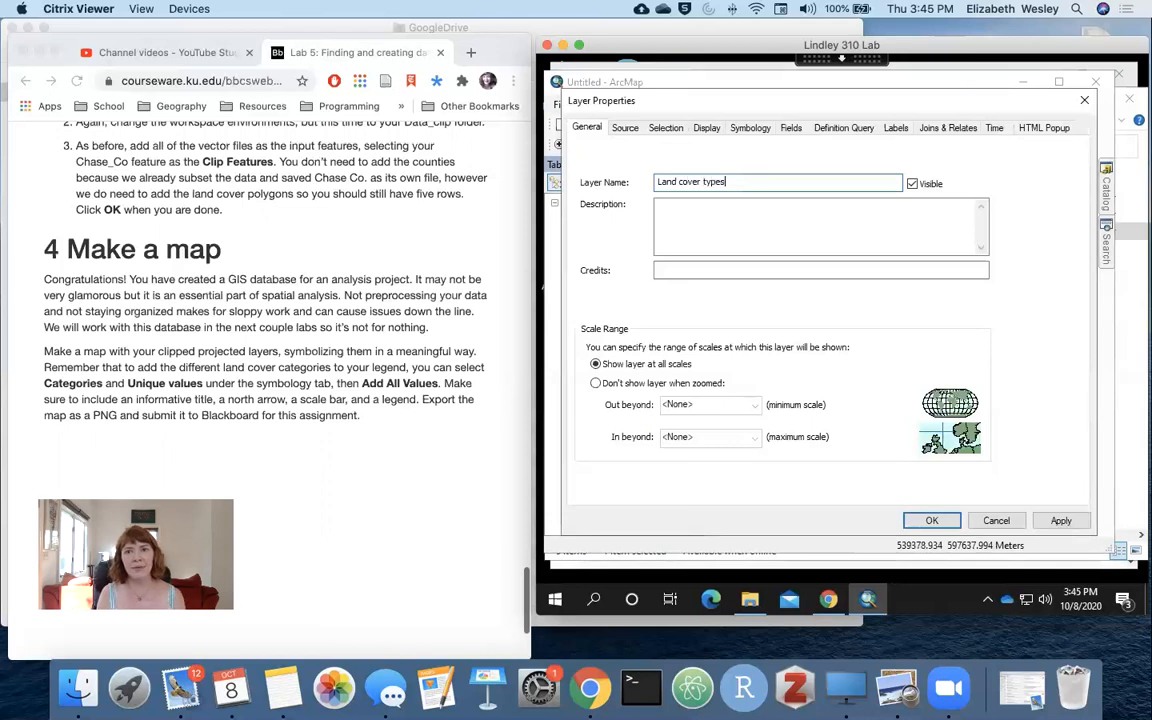
Symbolize the land cover layer by unique values of the LAND_COVER field, adding all values
{"action": "left_click", "coordinate": [750, 128]}
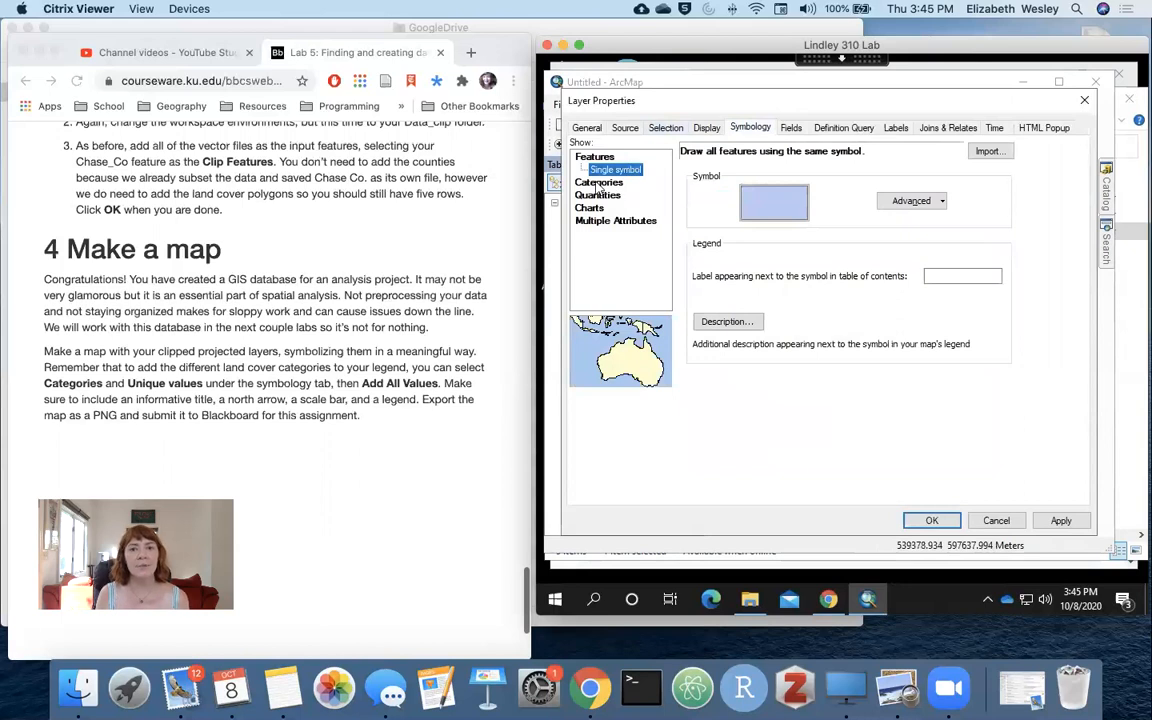
{"action": "left_click", "coordinate": [598, 183]}
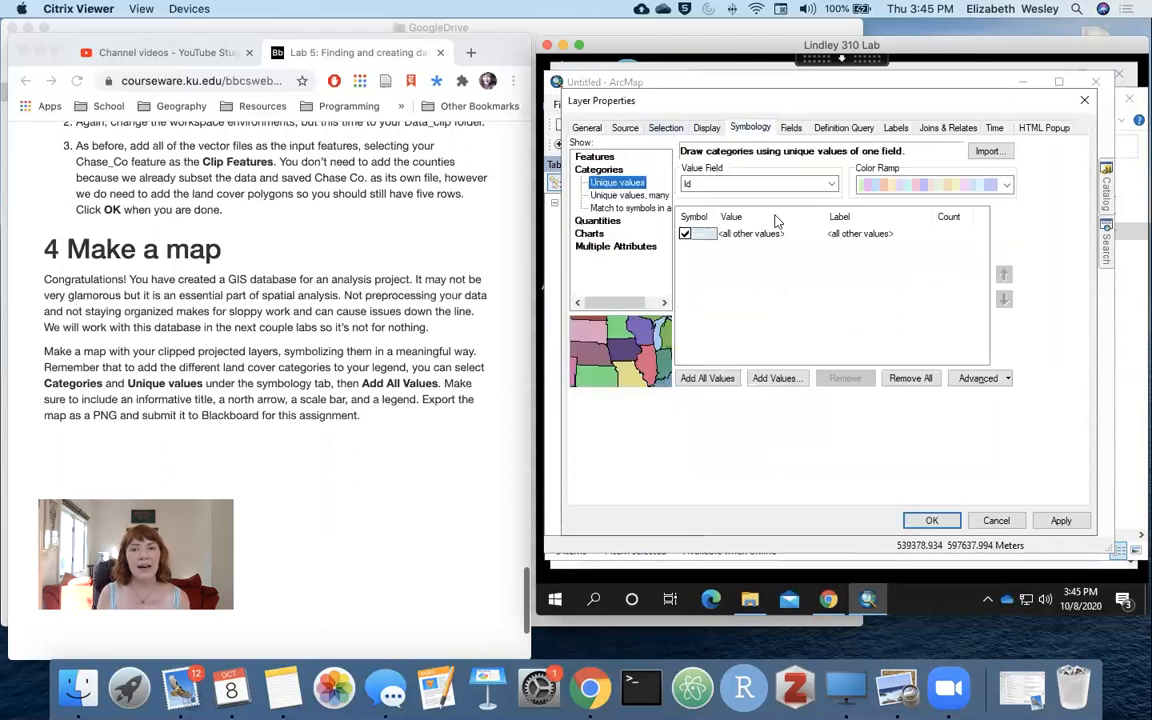
{"action": "left_click", "coordinate": [831, 185]}
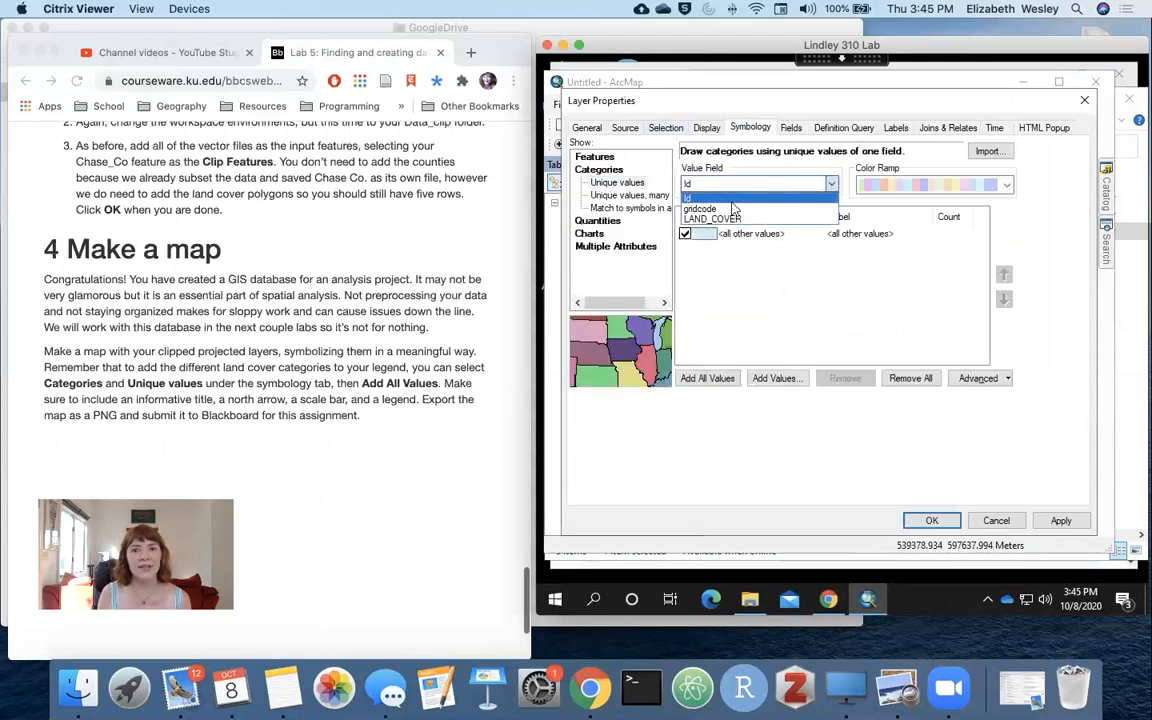
{"action": "left_click", "coordinate": [733, 221]}
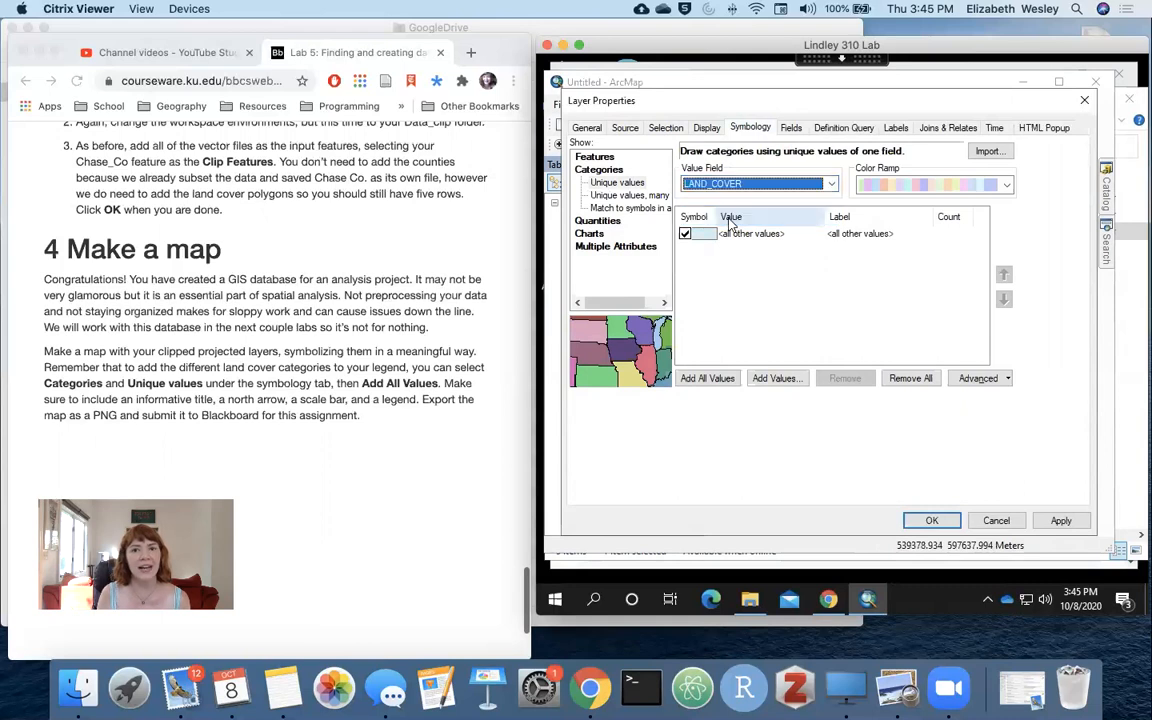
{"action": "left_click", "coordinate": [716, 382]}
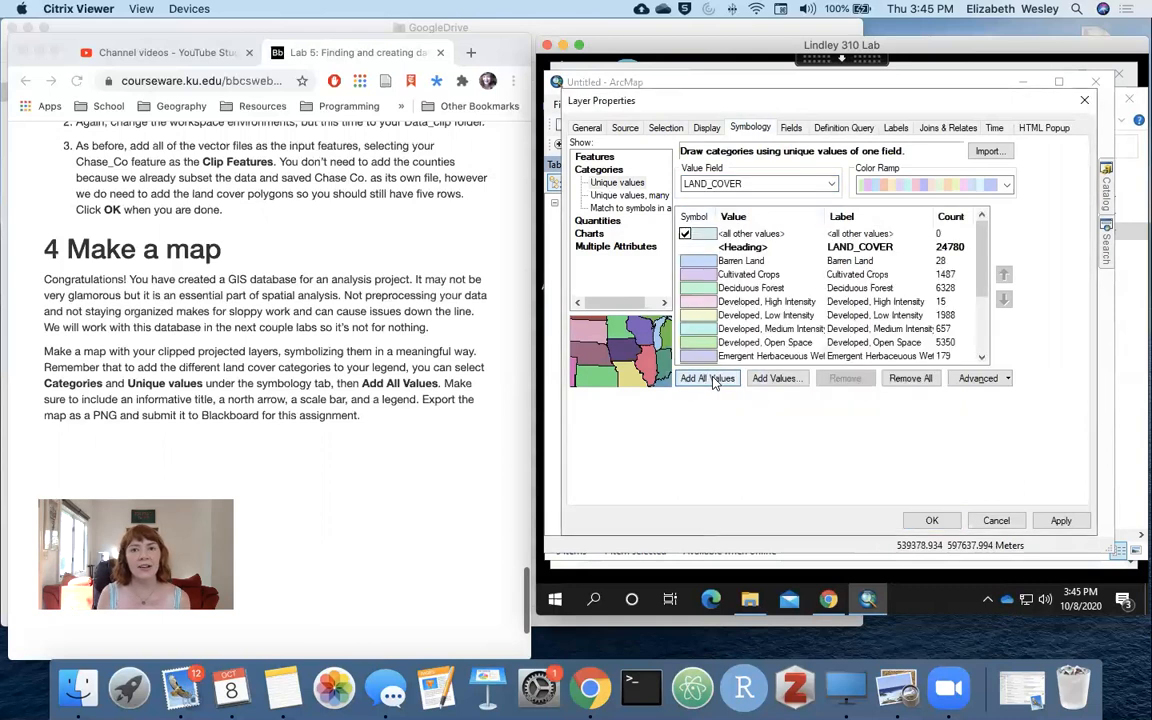
{"action": "left_click_drag", "start_coordinate": [981, 252], "coordinate": [983, 330]}
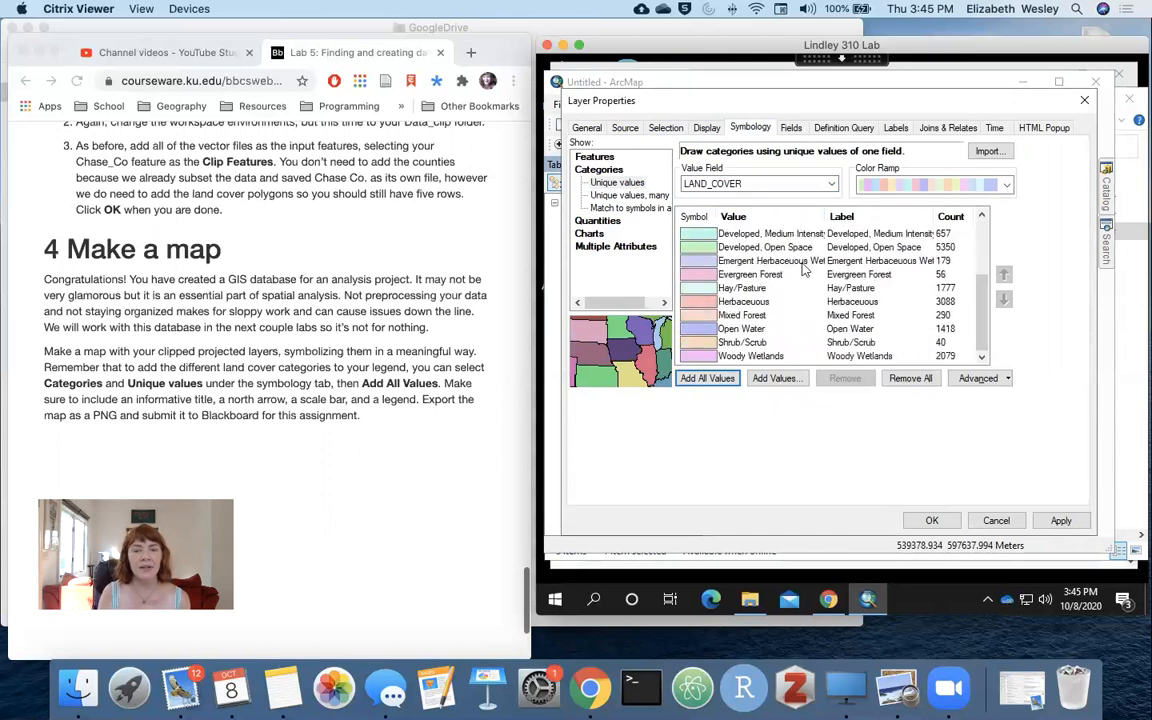
Apply a saturated multicolor ramp to the land cover classes, and view the Developed, Medium Intensity symbol options without changing them
{"action": "left_click", "coordinate": [1007, 185]}
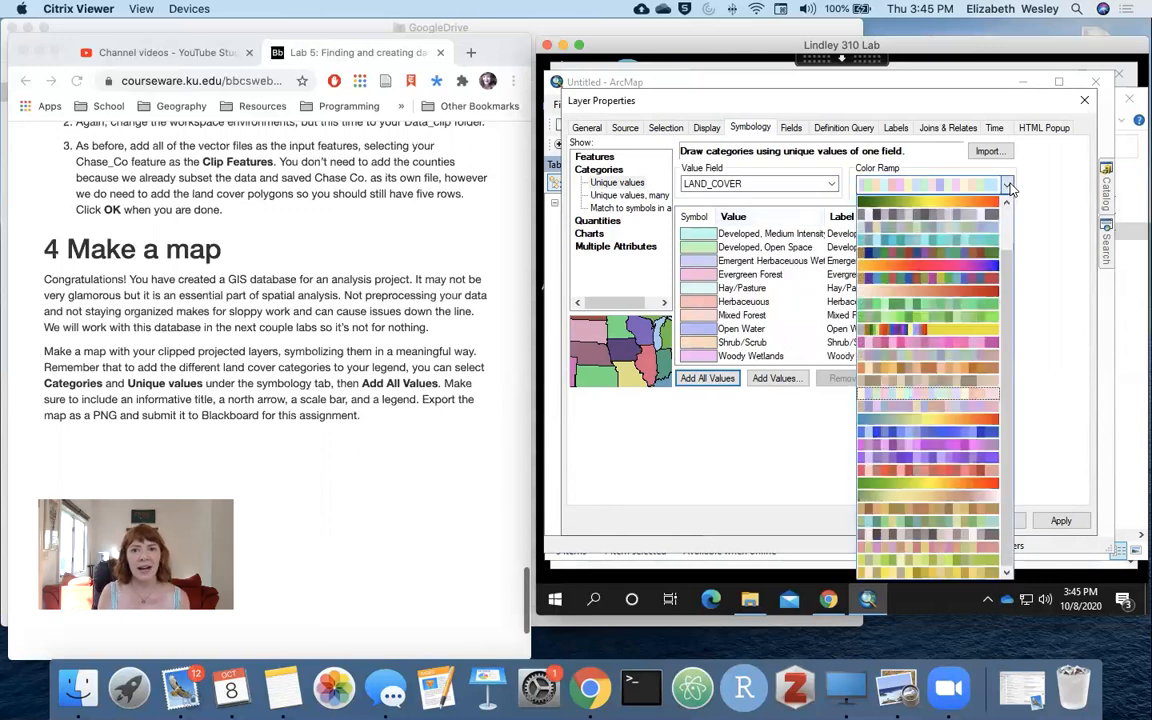
{"action": "left_click", "coordinate": [965, 280]}
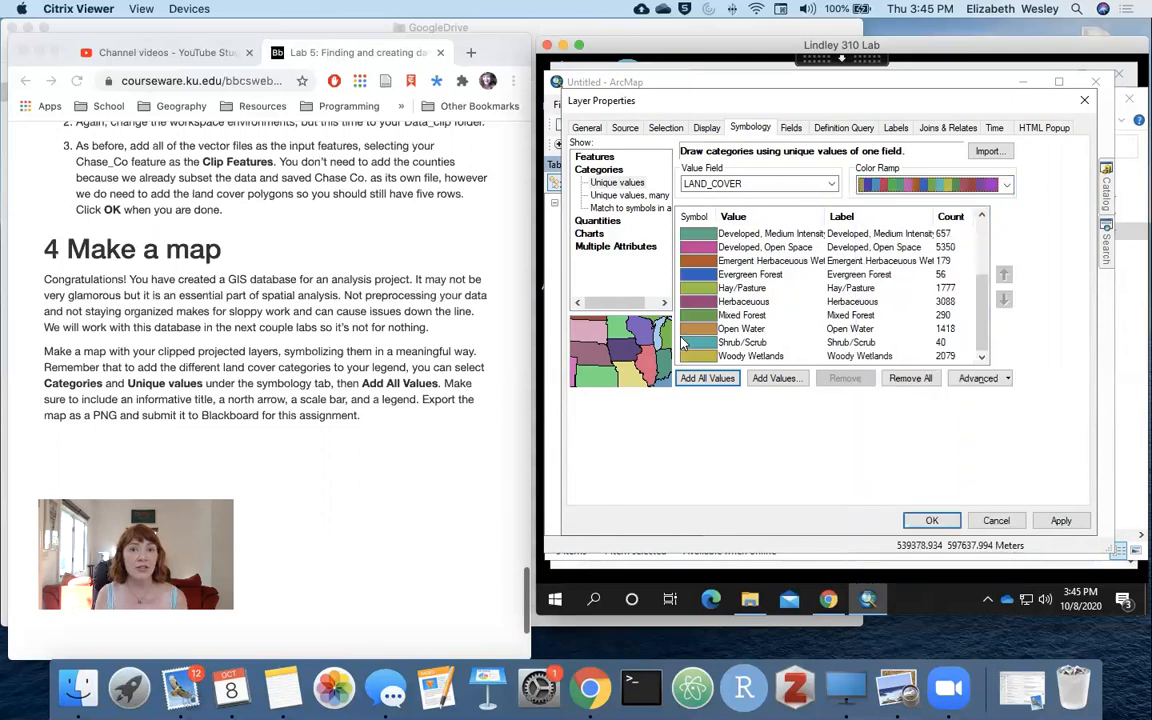
{"action": "double_click", "coordinate": [700, 234]}
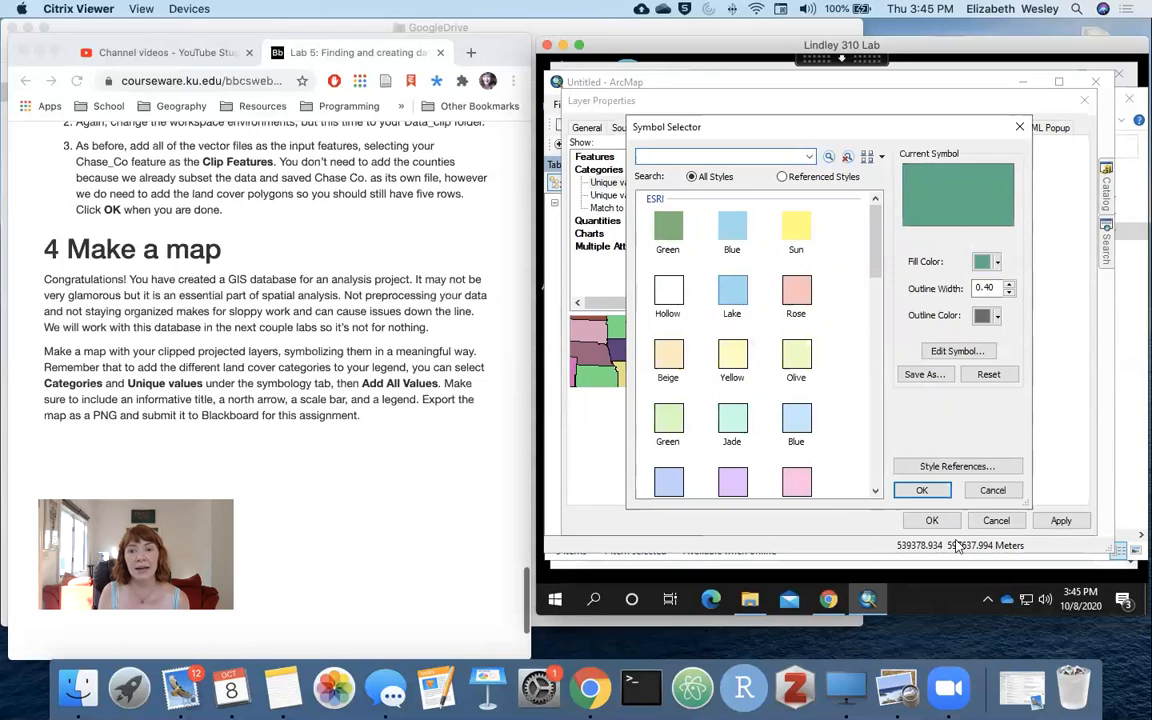
{"action": "left_click", "coordinate": [990, 491]}
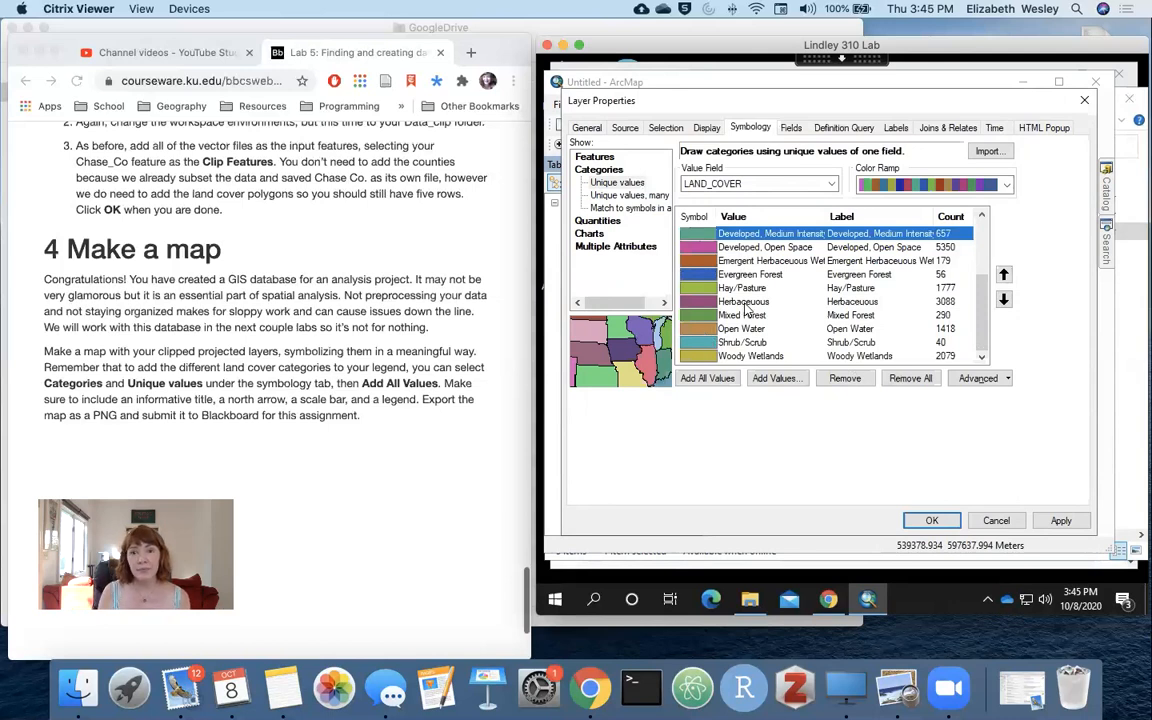
{"action": "scroll", "coordinate": [745, 310], "scroll_direction": "up", "scroll_amount": 3}
{"action": "scroll", "coordinate": [745, 310], "scroll_direction": "down", "scroll_amount": 3}
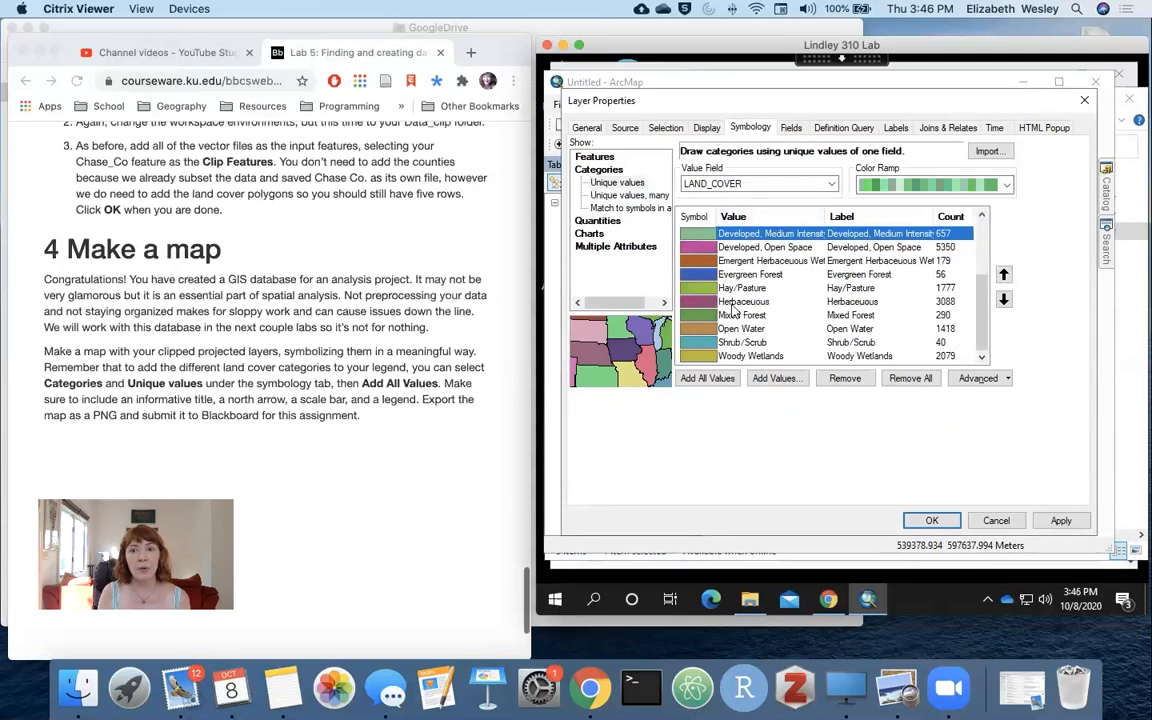
Open the labels of the land cover classes from Developed, Open Space down to Open Water for editing, leaving their text as is
{"action": "double_click", "coordinate": [884, 247]}
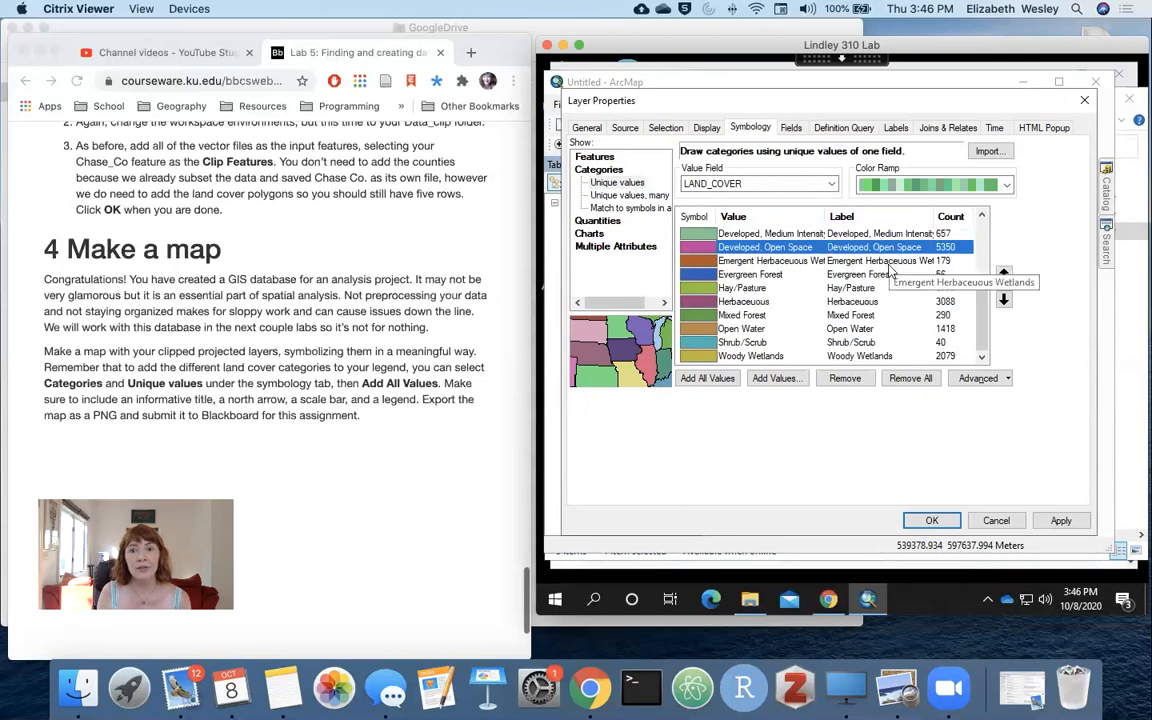
{"action": "double_click", "coordinate": [890, 261]}
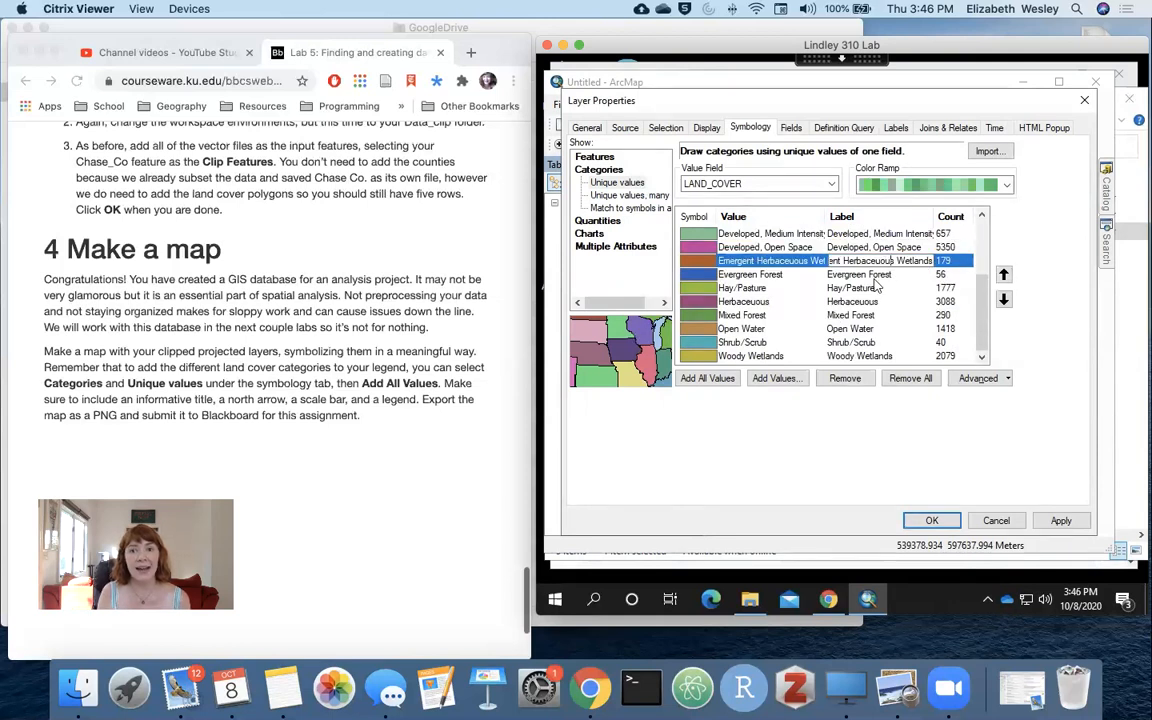
{"action": "left_click", "coordinate": [876, 276]}
{"action": "double_click", "coordinate": [870, 289]}
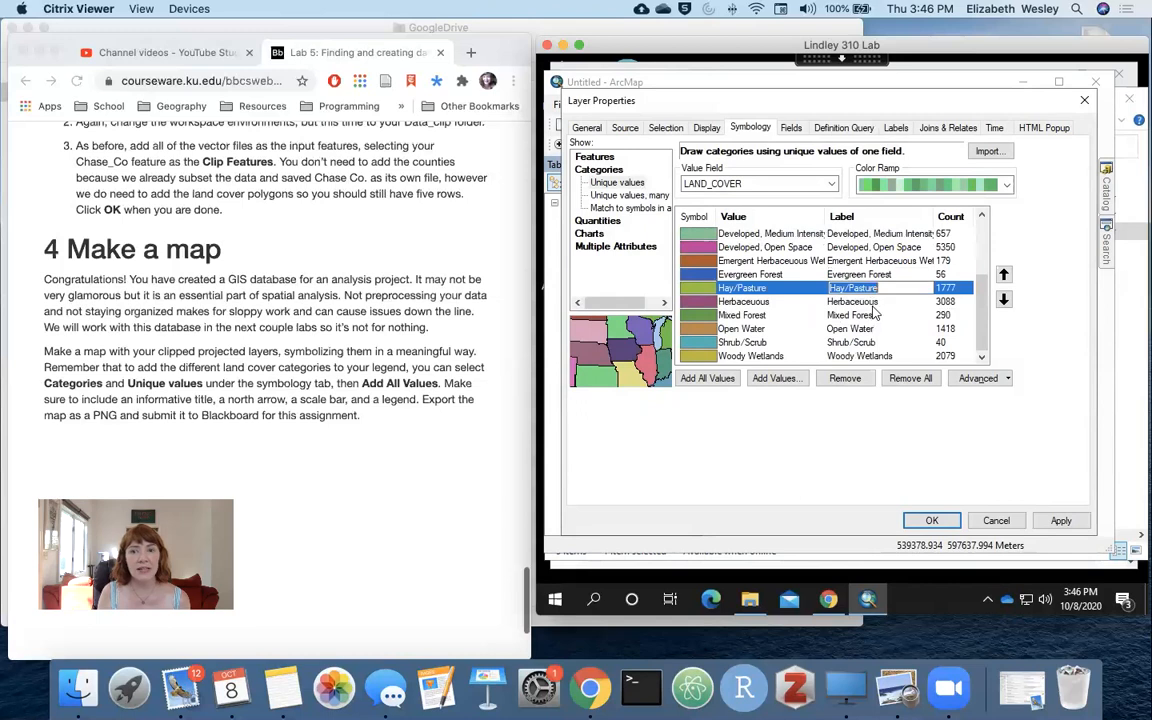
{"action": "double_click", "coordinate": [872, 303]}
{"action": "left_click", "coordinate": [870, 316]}
{"action": "double_click", "coordinate": [872, 330]}
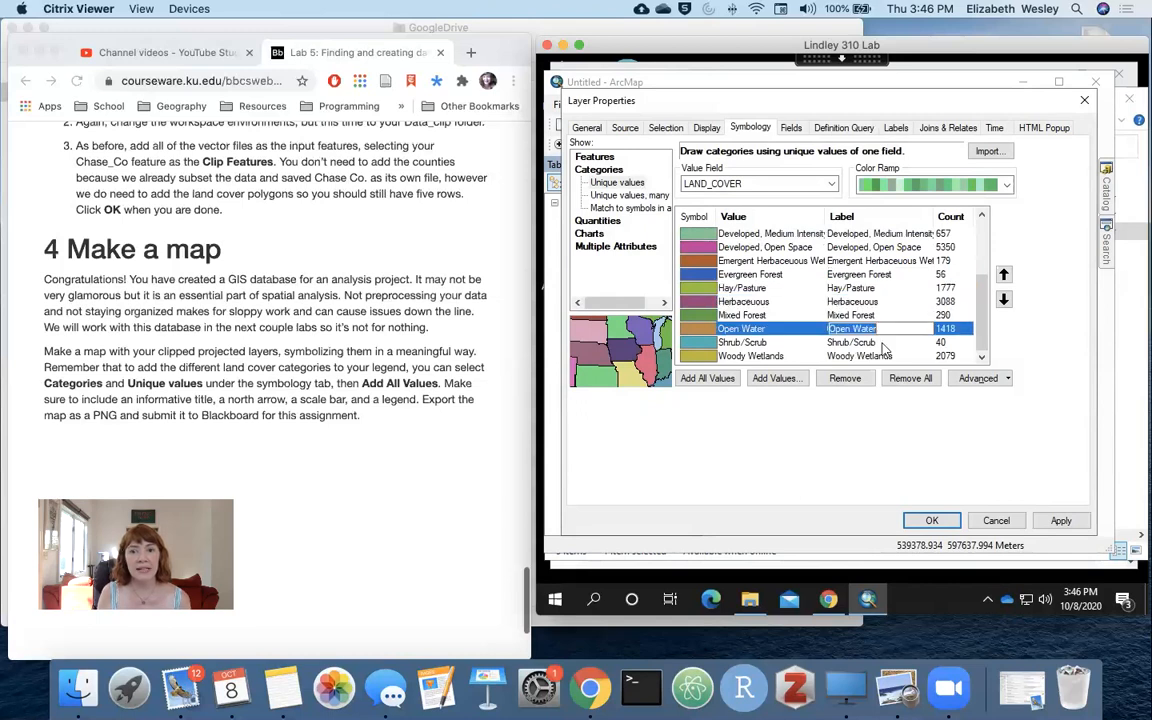
Apply the land cover symbology and turn off the <all other values> class
{"action": "left_click", "coordinate": [953, 520]}
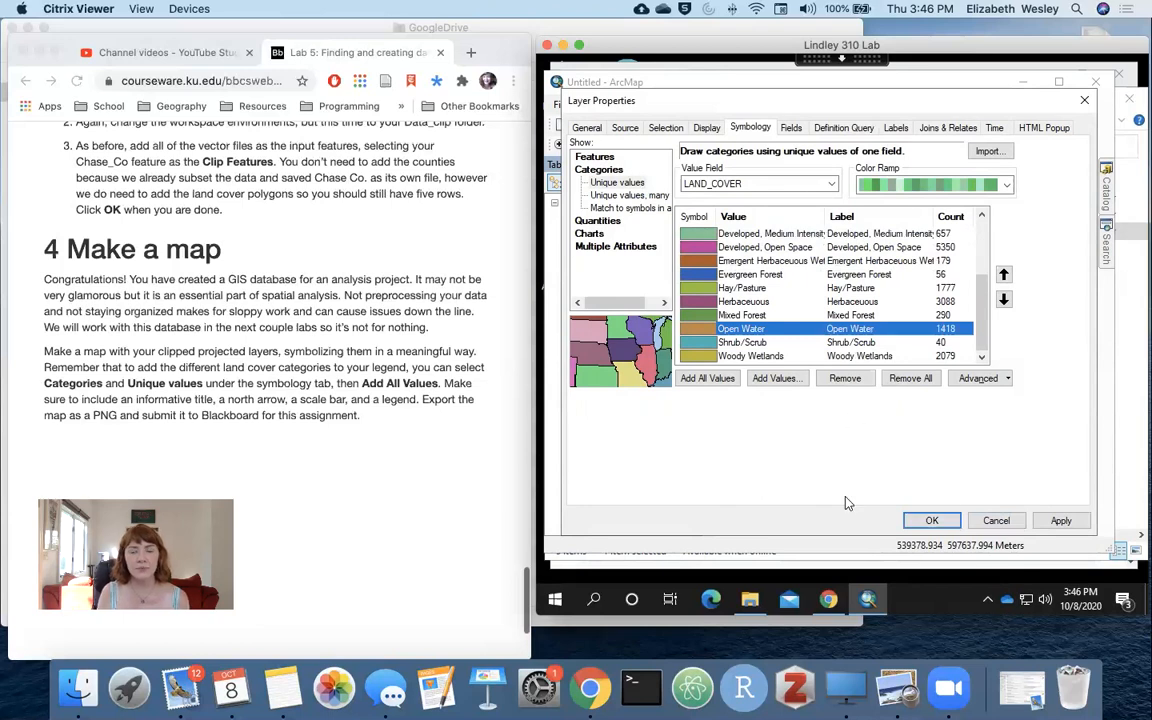
{"action": "left_click", "coordinate": [935, 520]}
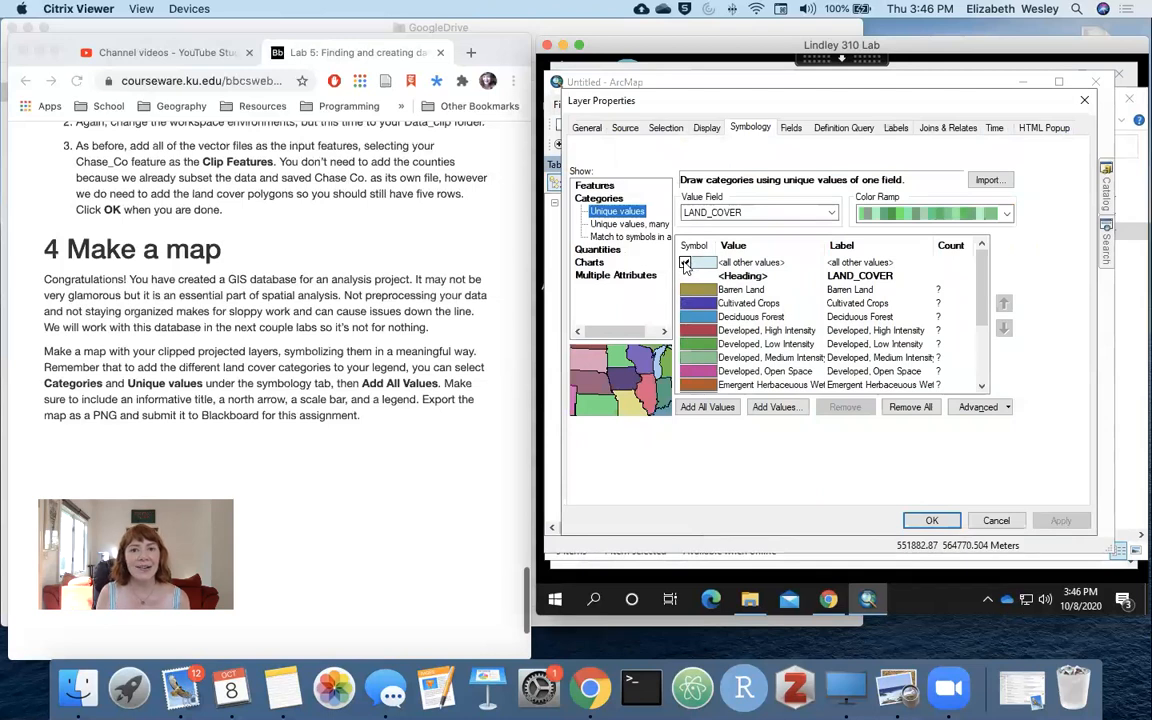
{"action": "left_click", "coordinate": [685, 262]}
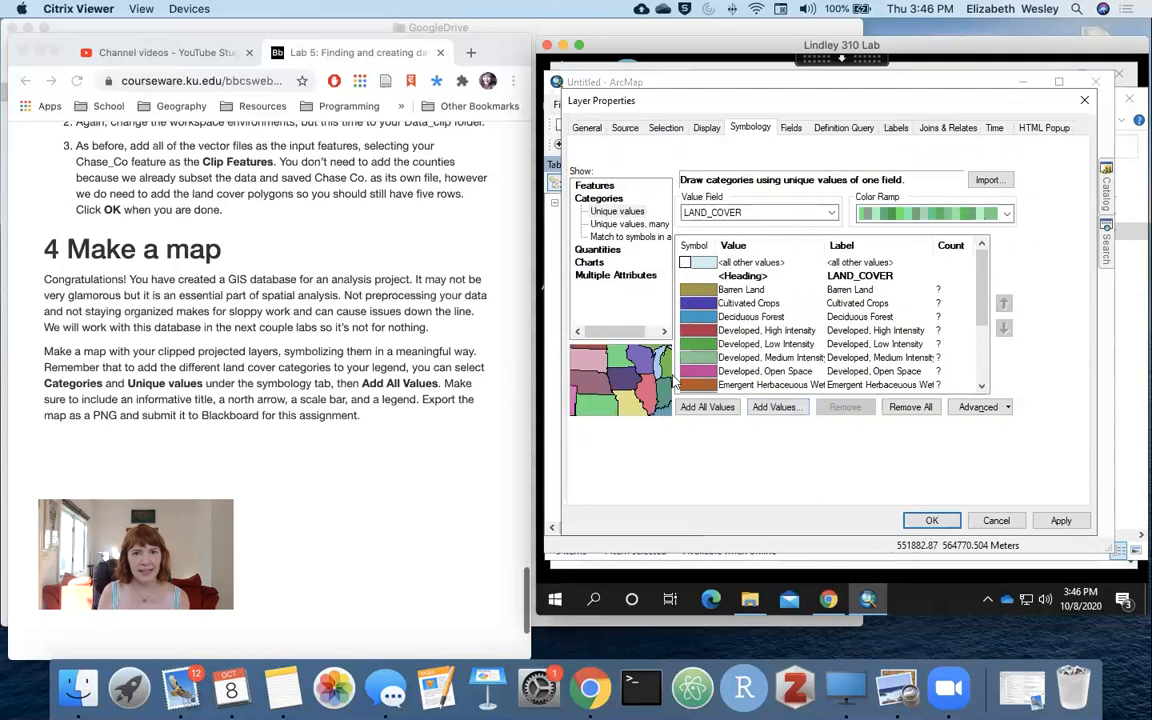
{"action": "left_click", "coordinate": [931, 521]}
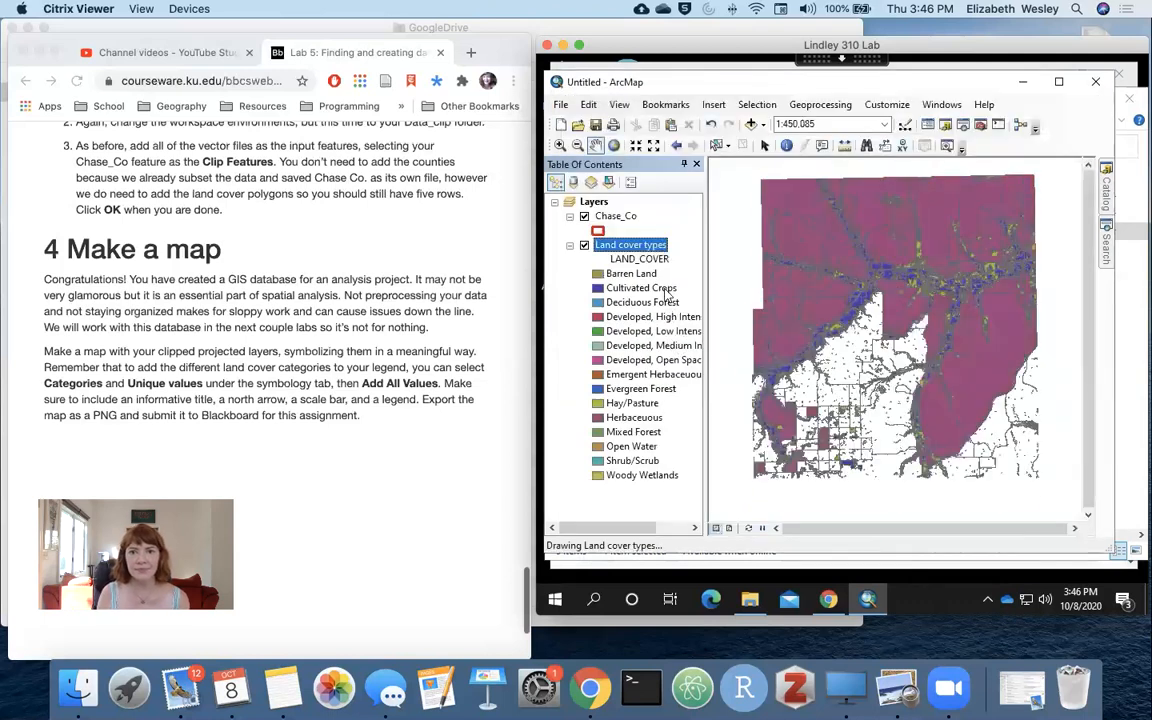
Clear the LAND_COVER heading text under the Land cover types layer
{"action": "left_click", "coordinate": [645, 260]}
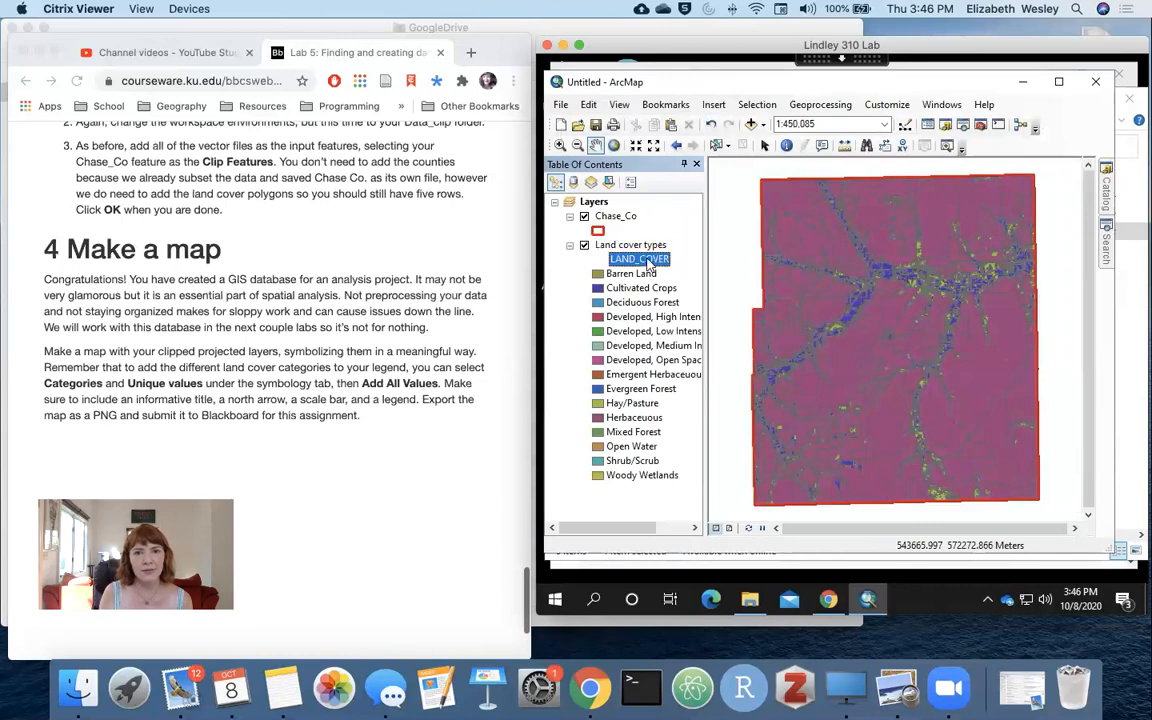
{"action": "left_click", "coordinate": [646, 260]}
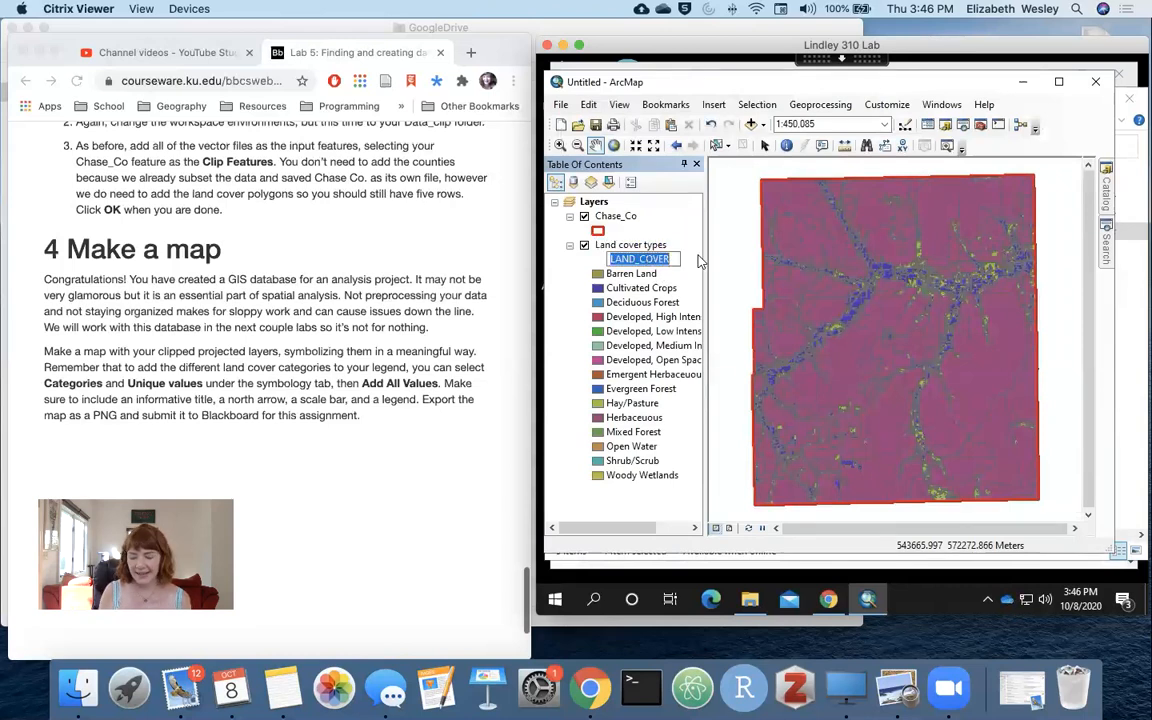
{"action": "key", "text": "BackSpace"}
{"action": "key", "text": "Return"}
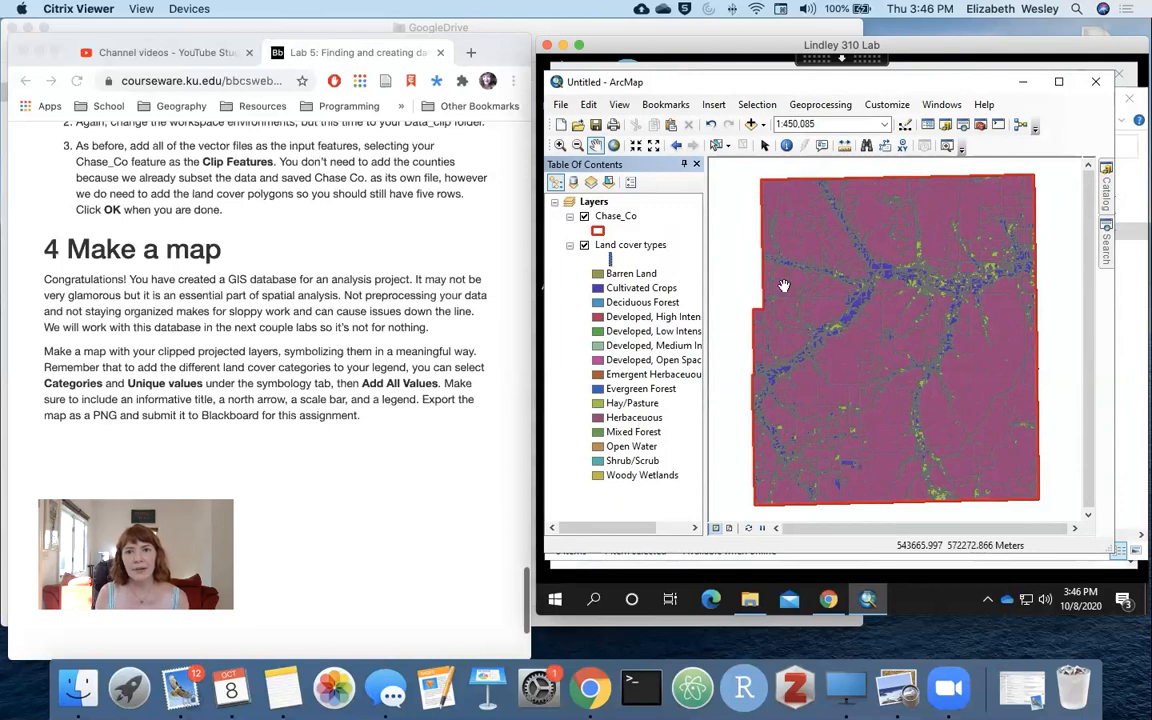
Switch to the layout page and start a legend with Chase_Co and Land cover types, clearing the legend title
{"action": "left_click", "coordinate": [729, 527]}
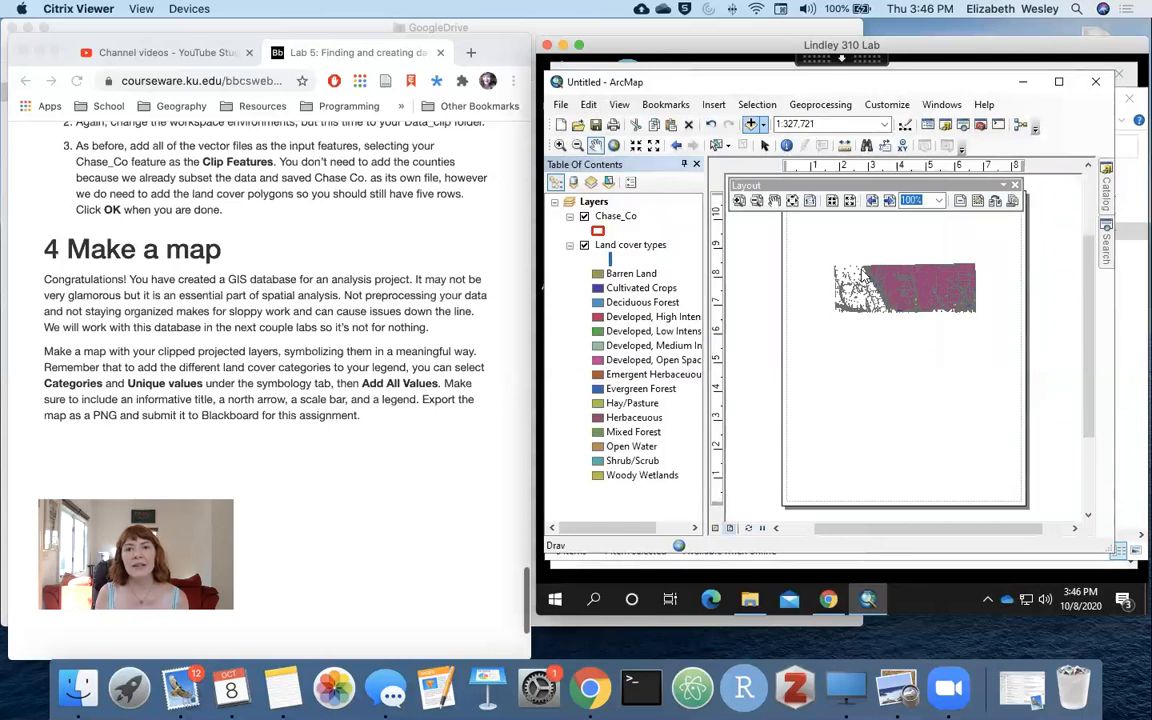
{"action": "left_click", "coordinate": [712, 105]}
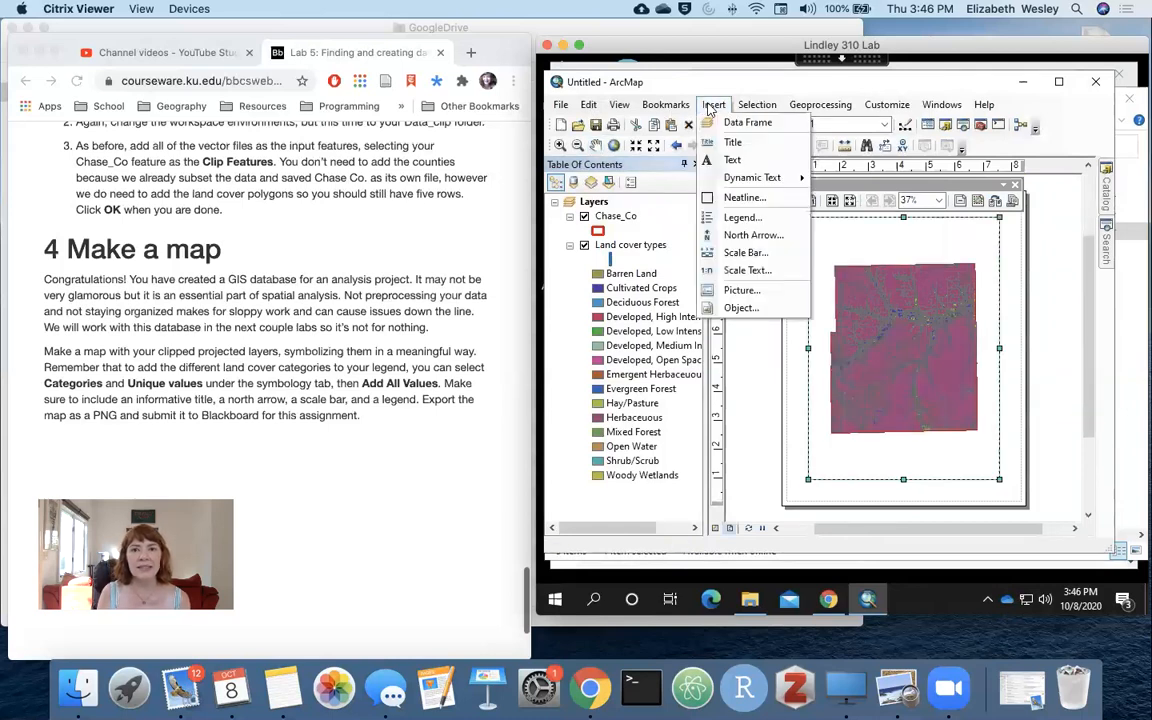
{"action": "left_click", "coordinate": [741, 218]}
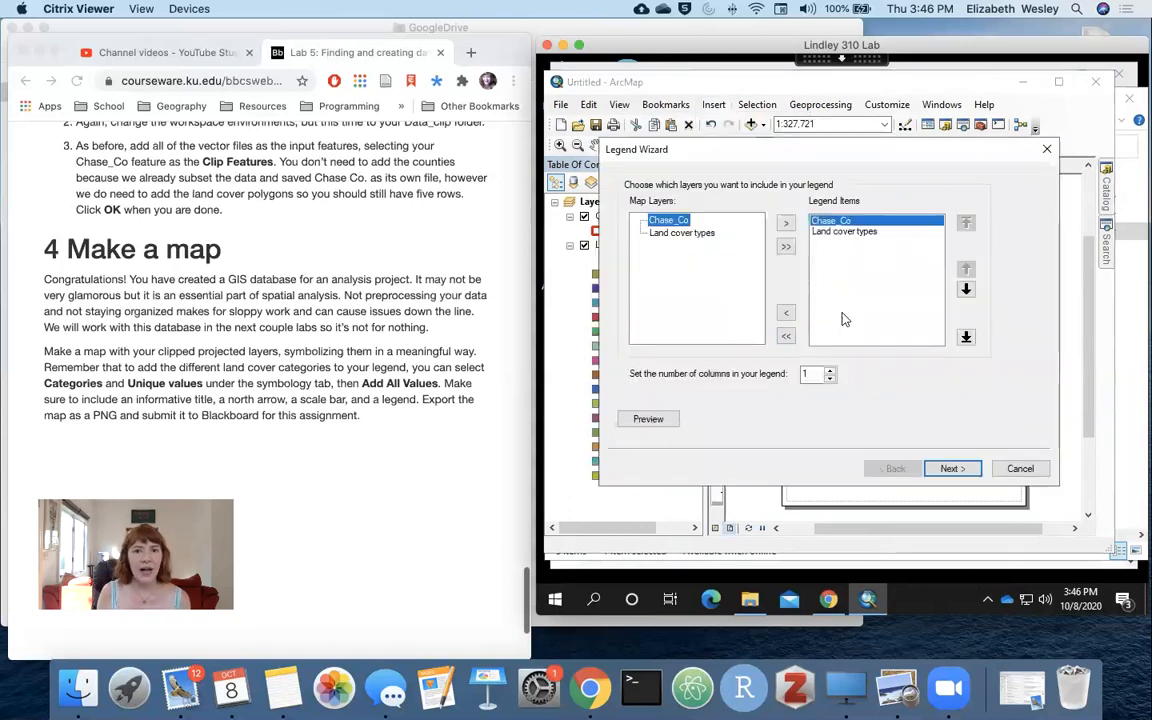
{"action": "left_click", "coordinate": [952, 469]}
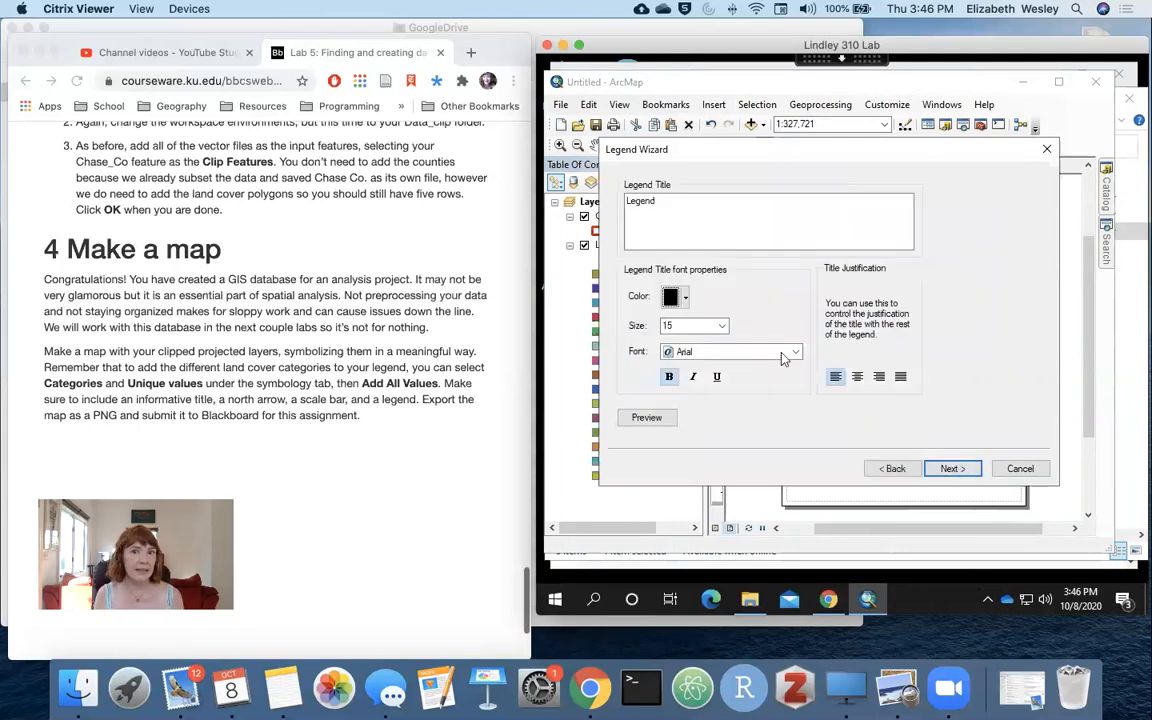
{"action": "left_click_drag", "start_coordinate": [737, 207], "coordinate": [613, 200]}
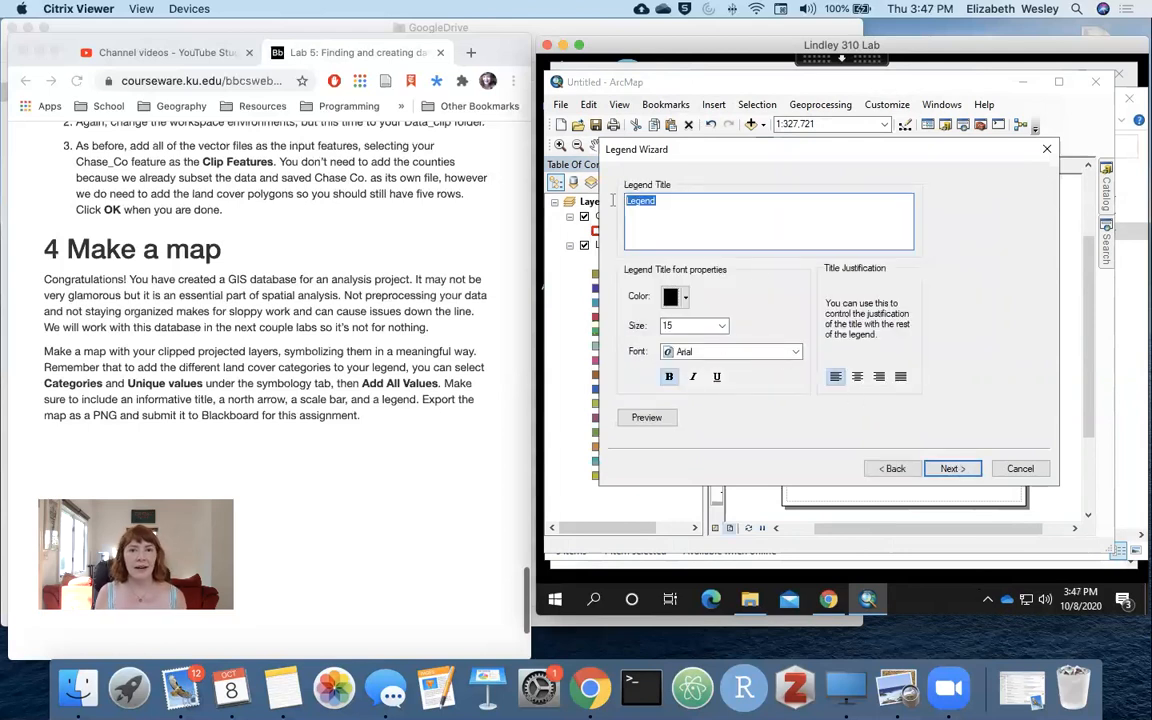
{"action": "key", "text": "BackSpace"}
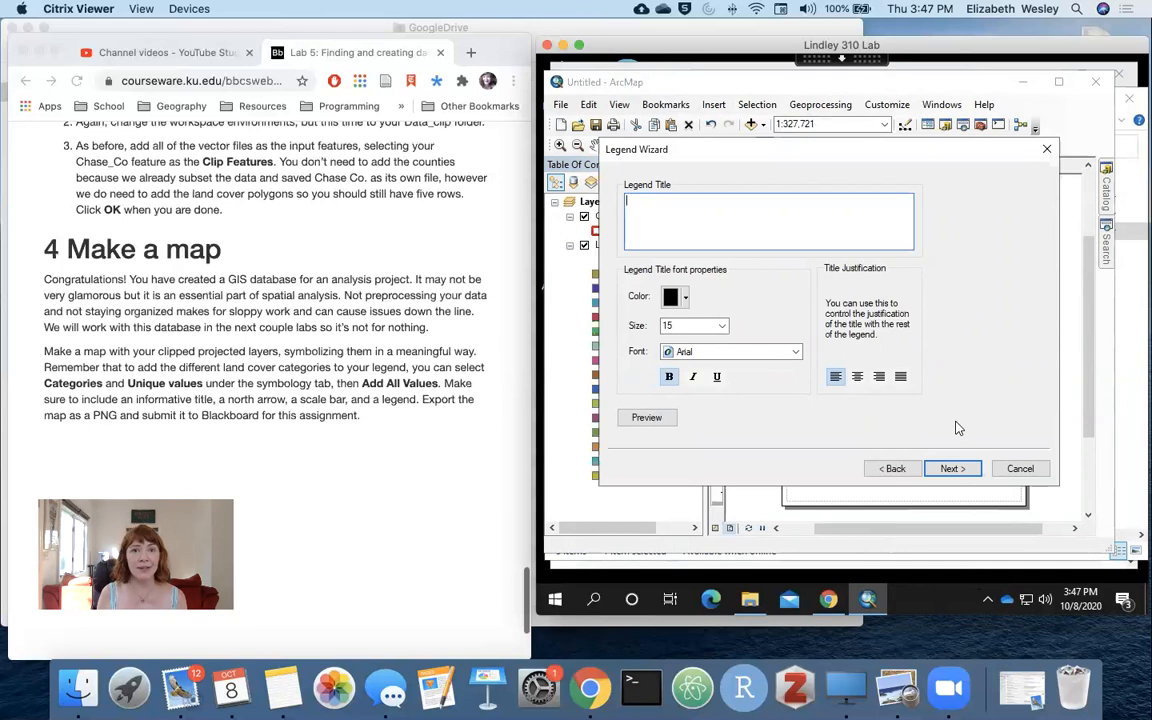
Give the legend frame a White background and finish the legend with the default patches and spacing
{"action": "left_click", "coordinate": [952, 469]}
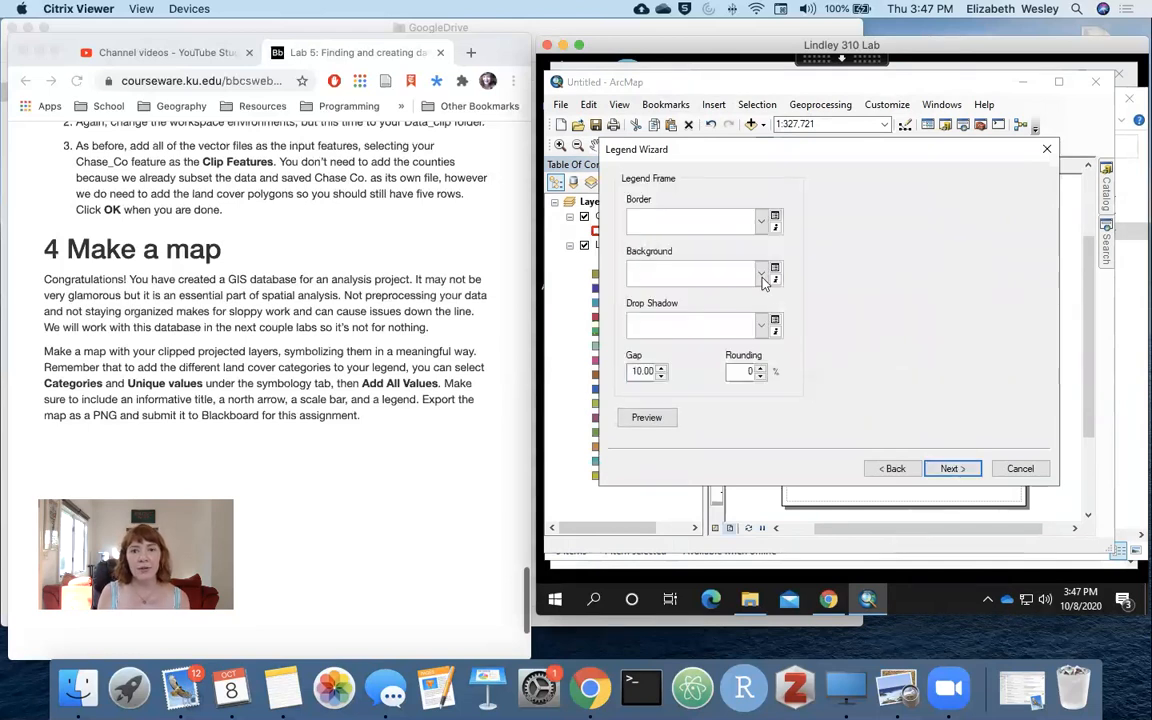
{"action": "left_click", "coordinate": [688, 265]}
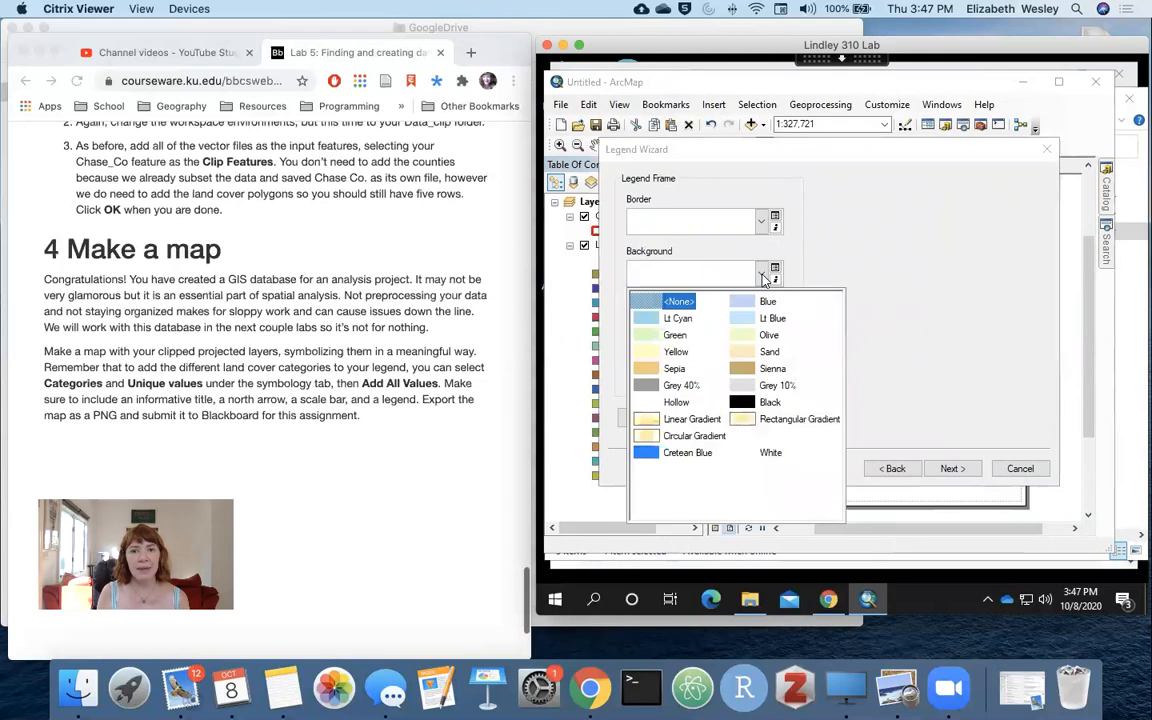
{"action": "left_click", "coordinate": [762, 454]}
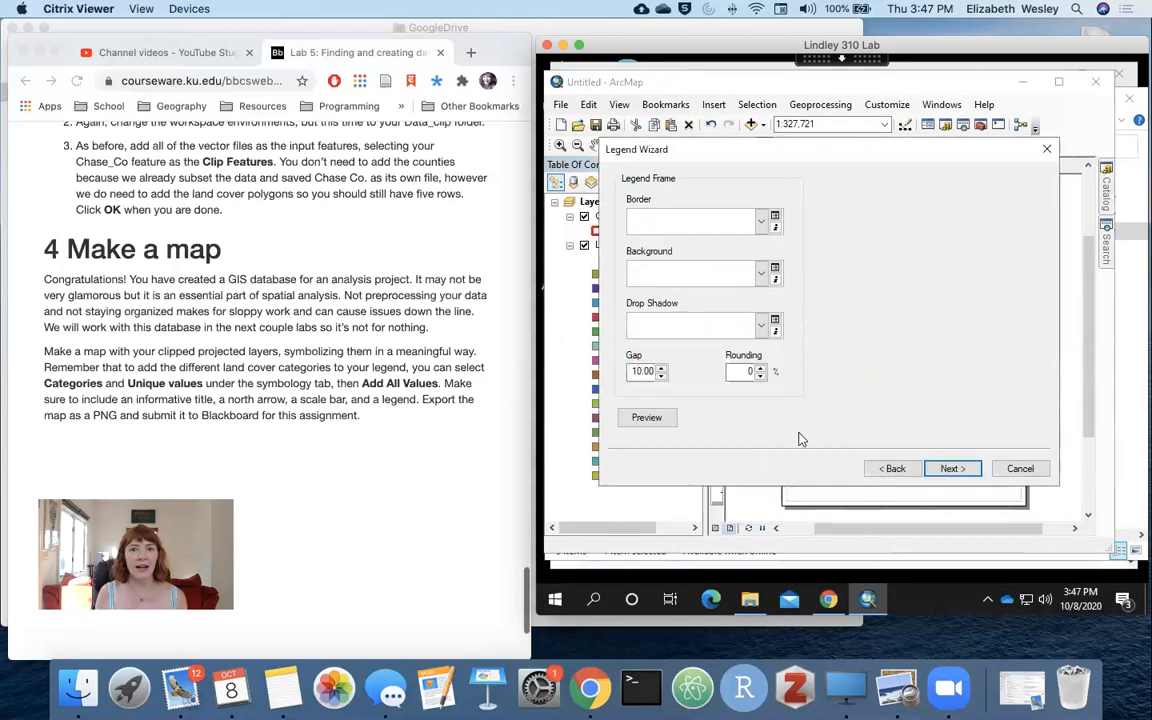
{"action": "left_click", "coordinate": [972, 475]}
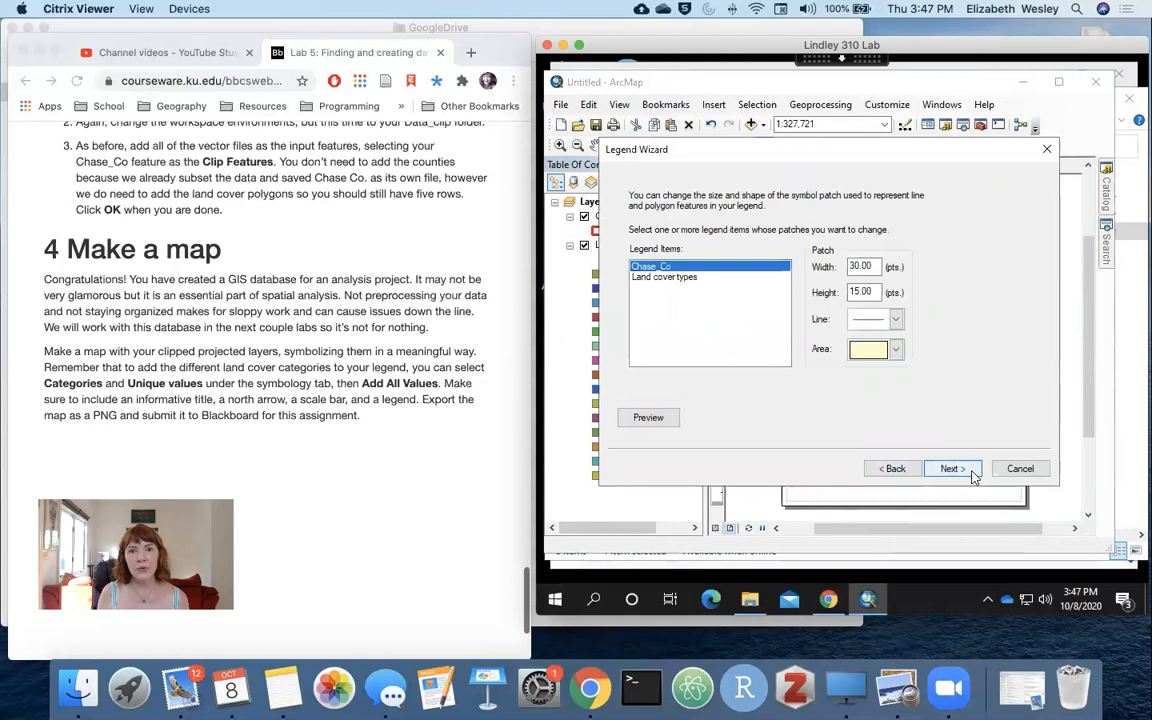
{"action": "left_click", "coordinate": [950, 469]}
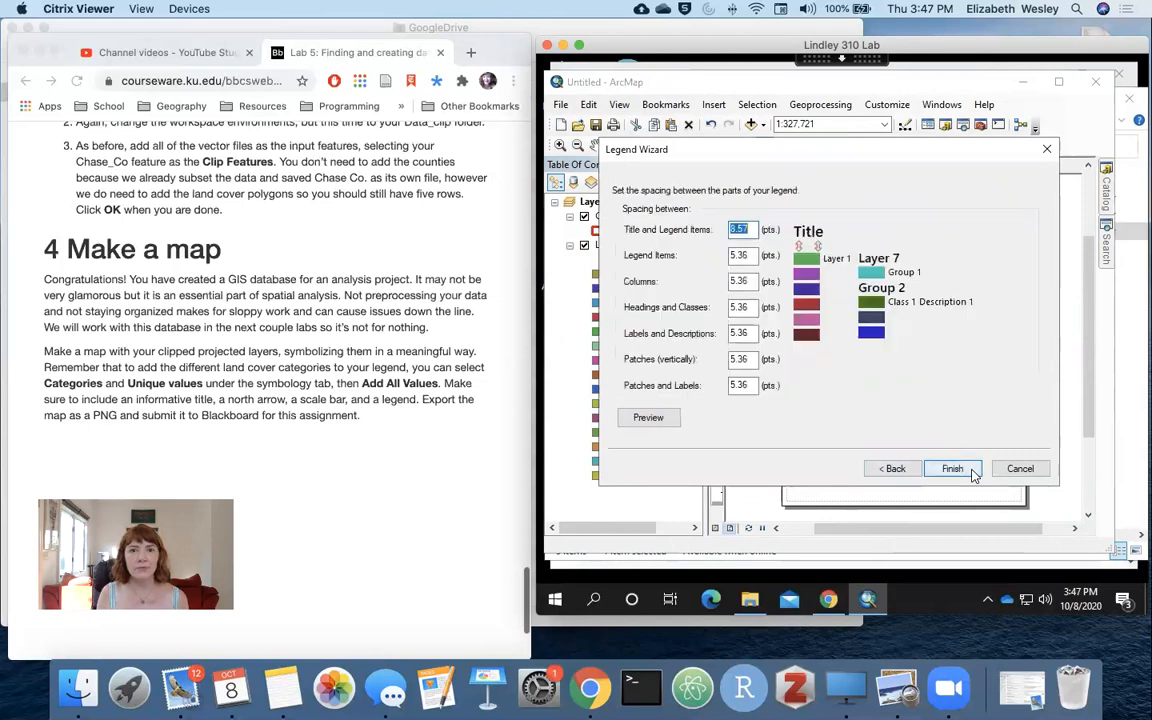
{"action": "left_click", "coordinate": [952, 469]}
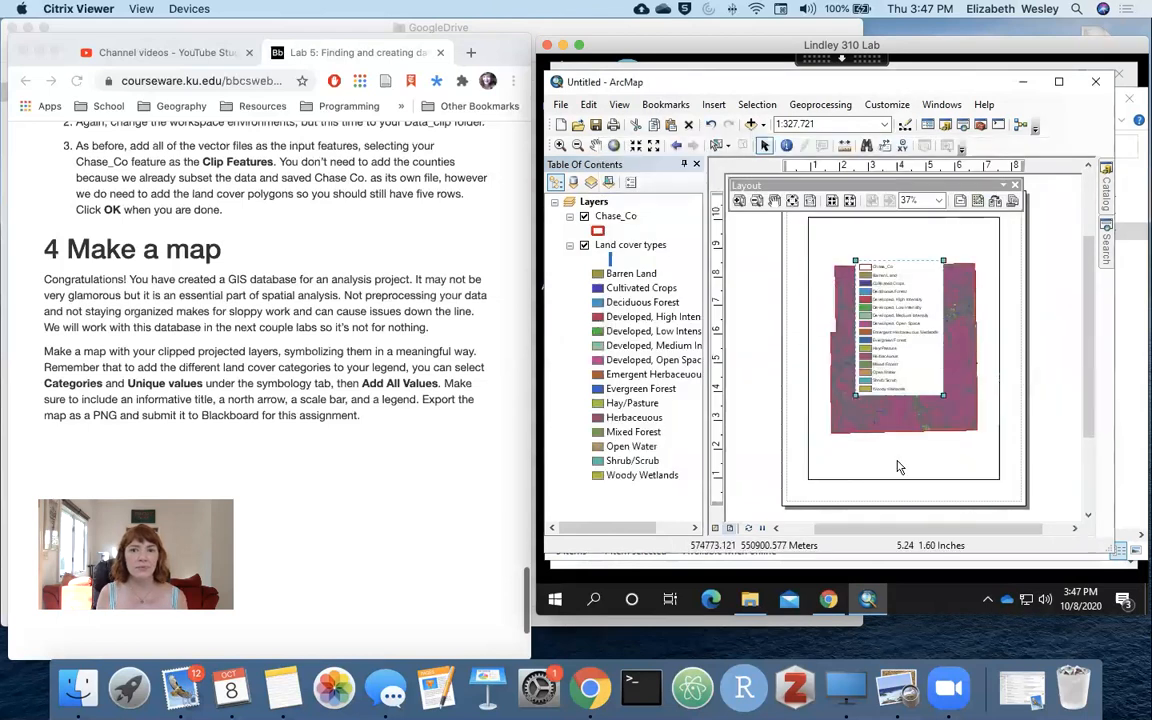
Dock the floating Layout tools with the other tools and move the legend to the lower-left corner of the data frame
{"action": "scroll", "coordinate": [896, 462], "scroll_direction": "down", "scroll_amount": 1}
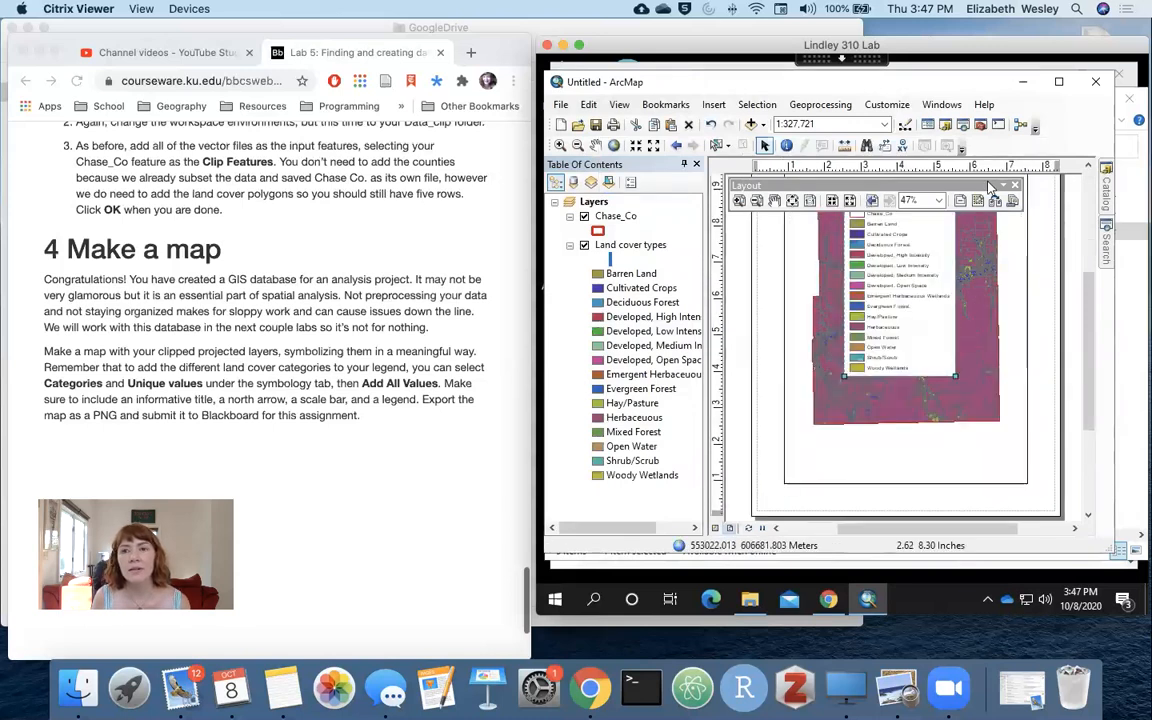
{"action": "left_click_drag", "start_coordinate": [1015, 186], "coordinate": [858, 145]}
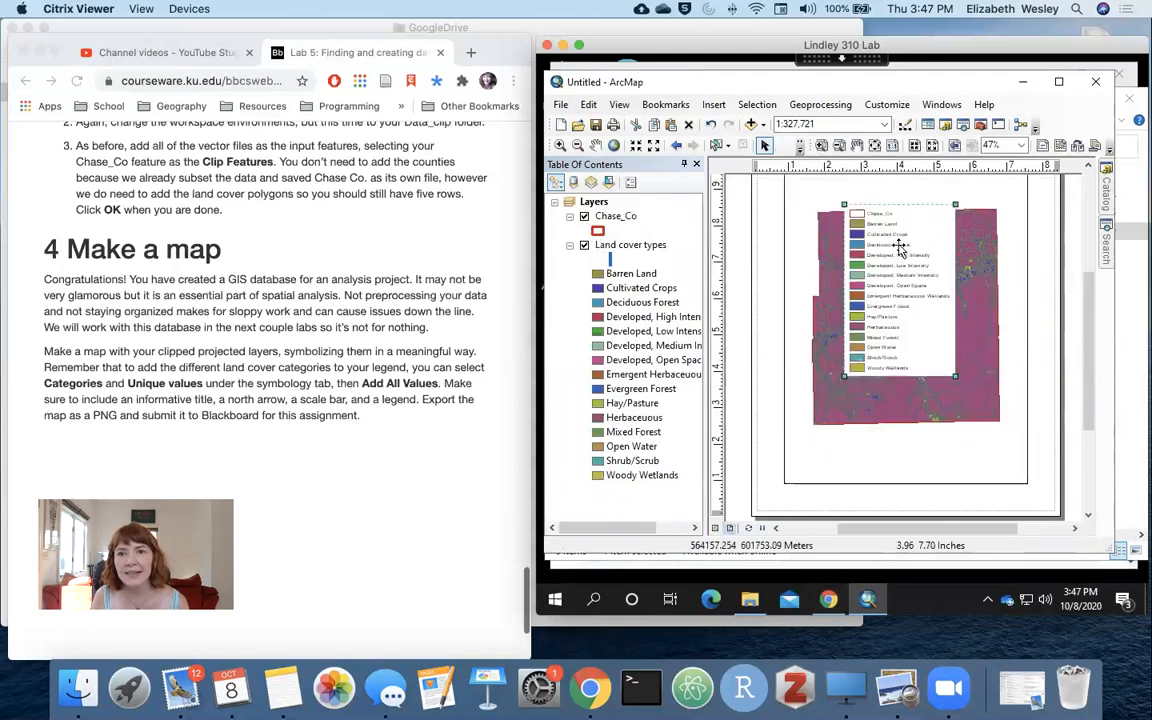
{"action": "left_click_drag", "start_coordinate": [907, 265], "coordinate": [932, 351]}
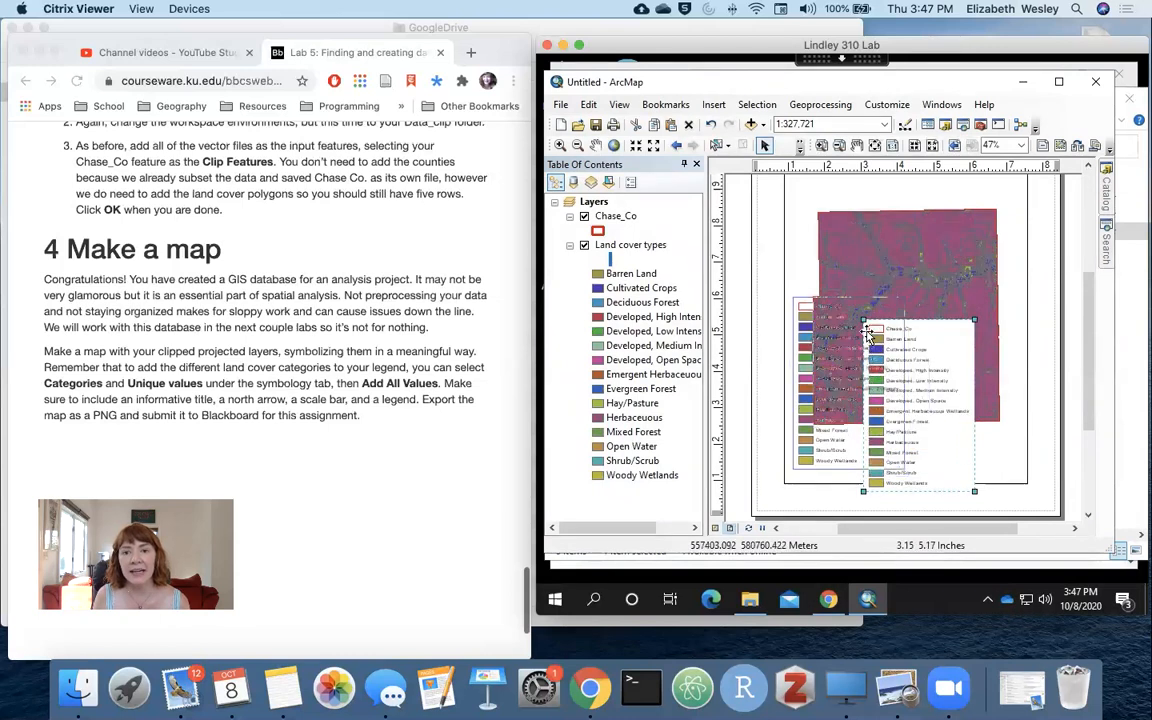
{"action": "left_click_drag", "start_coordinate": [867, 332], "coordinate": [868, 336]}
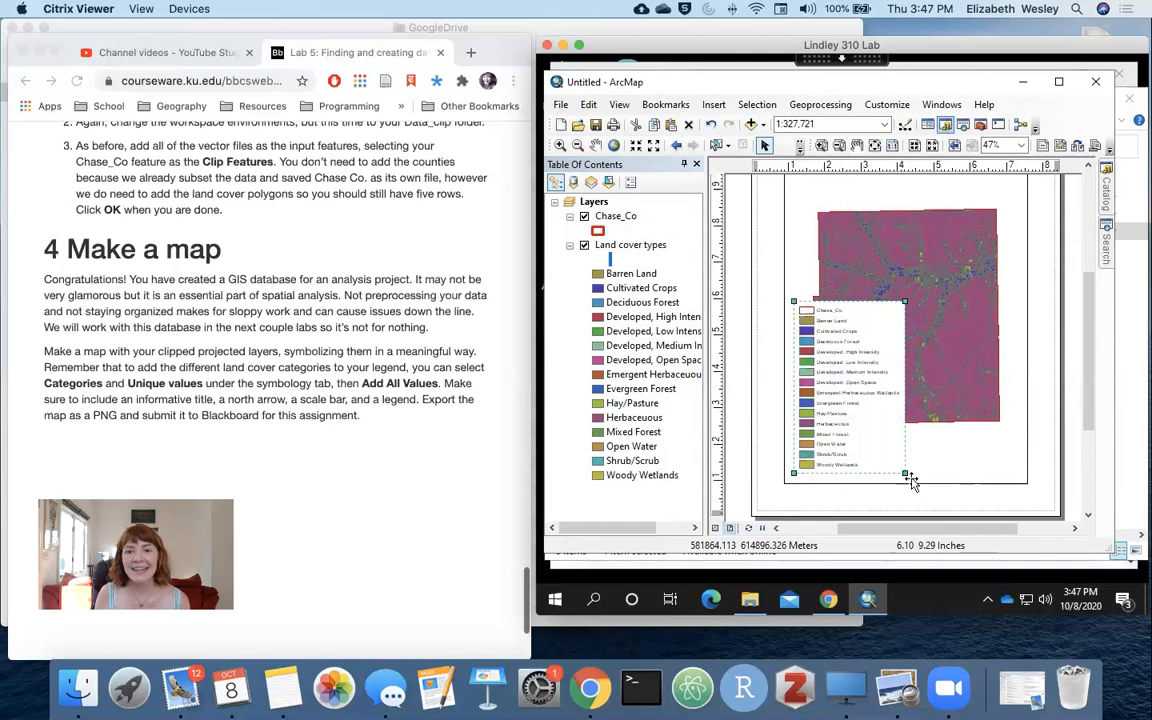
Examine the layout with the page zoom and pan tools, ending with the whole page in view
{"action": "scroll", "coordinate": [1092, 298], "scroll_direction": "up", "scroll_amount": 1}
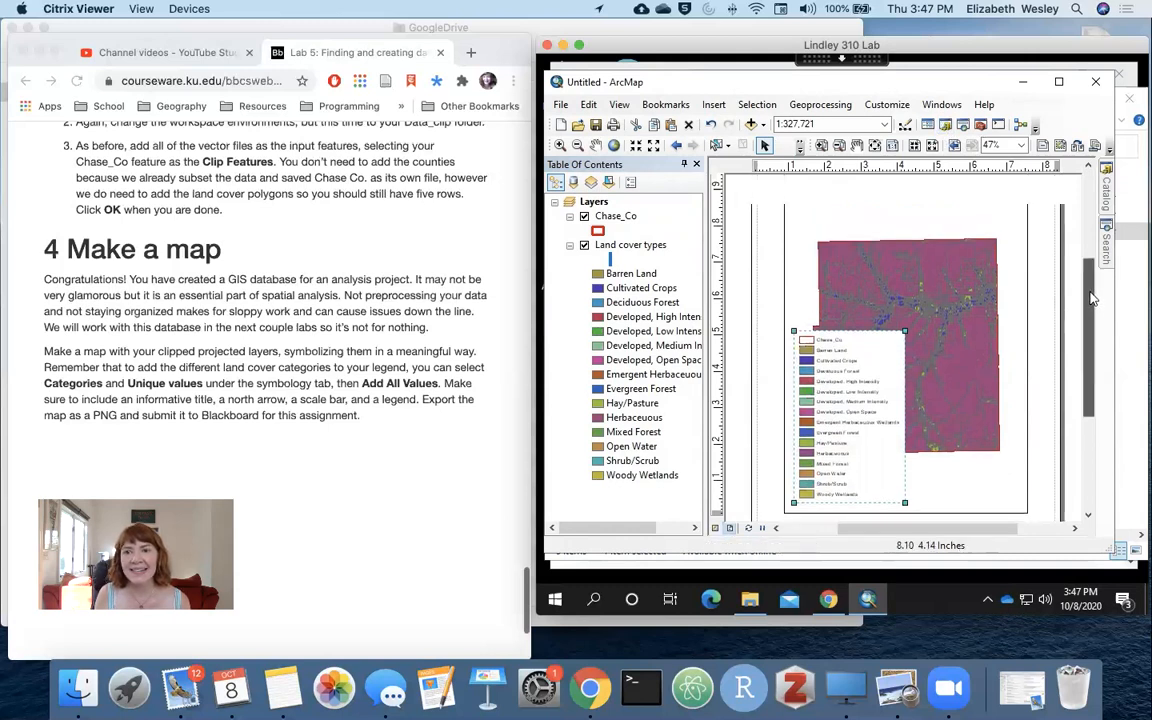
{"action": "scroll", "coordinate": [1092, 298], "scroll_direction": "up", "scroll_amount": 1}
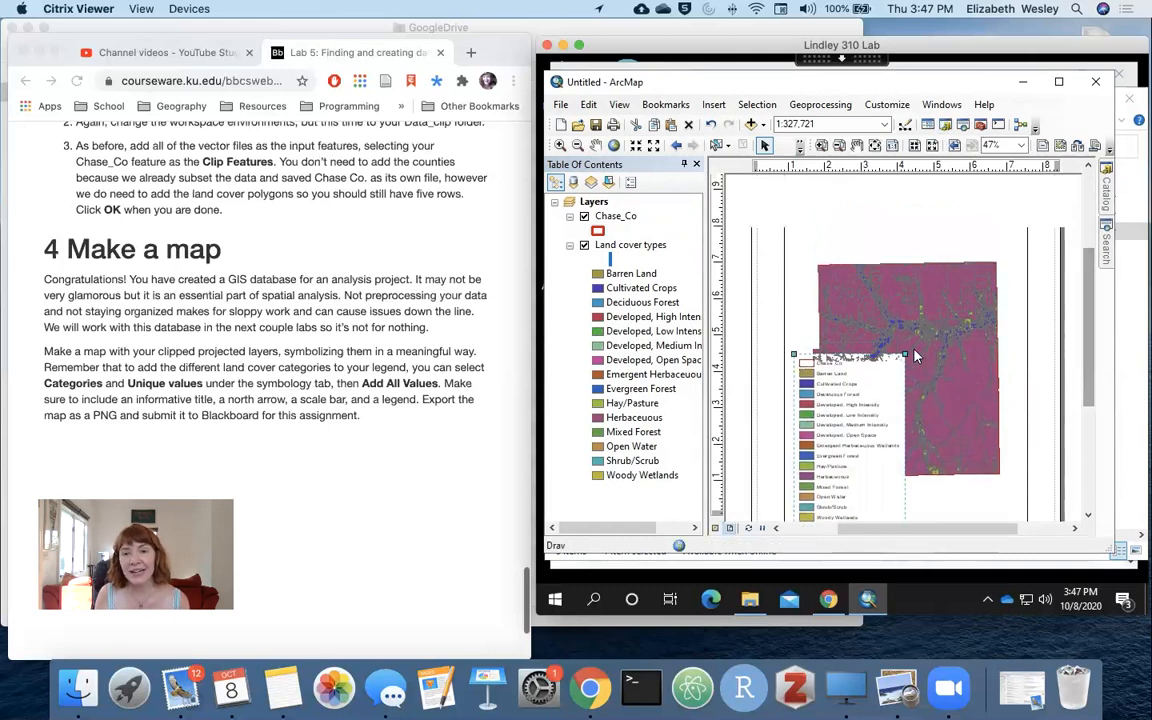
{"action": "left_click", "coordinate": [937, 335]}
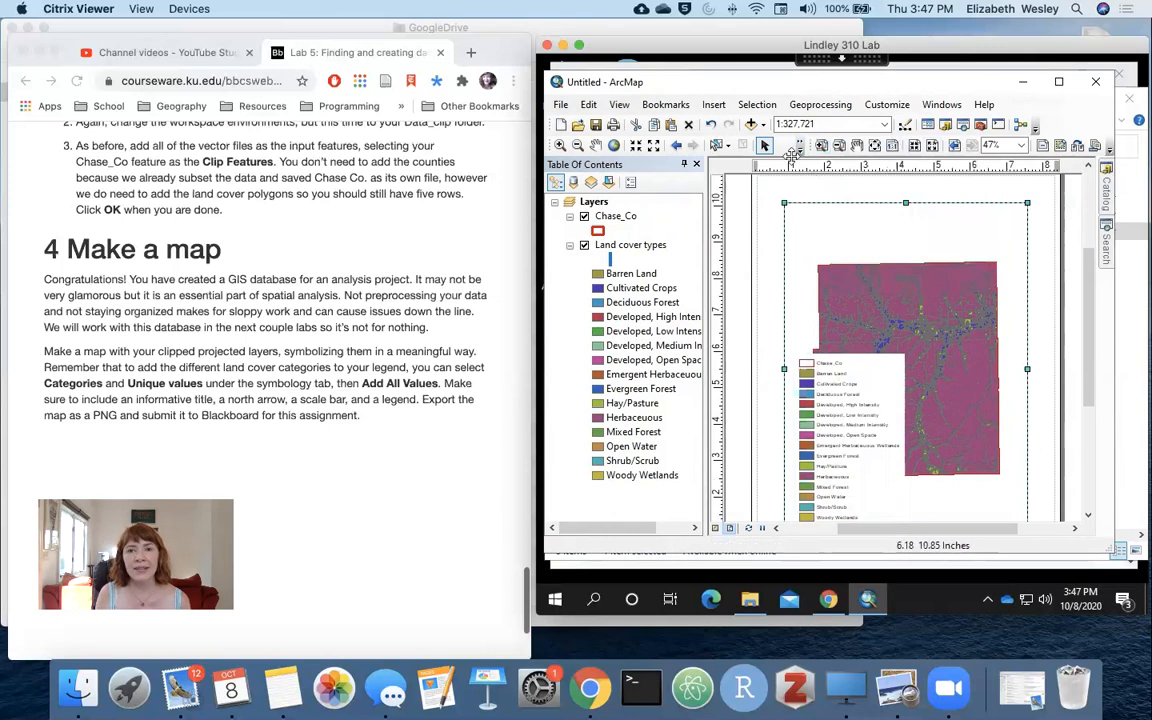
{"action": "left_click", "coordinate": [821, 145]}
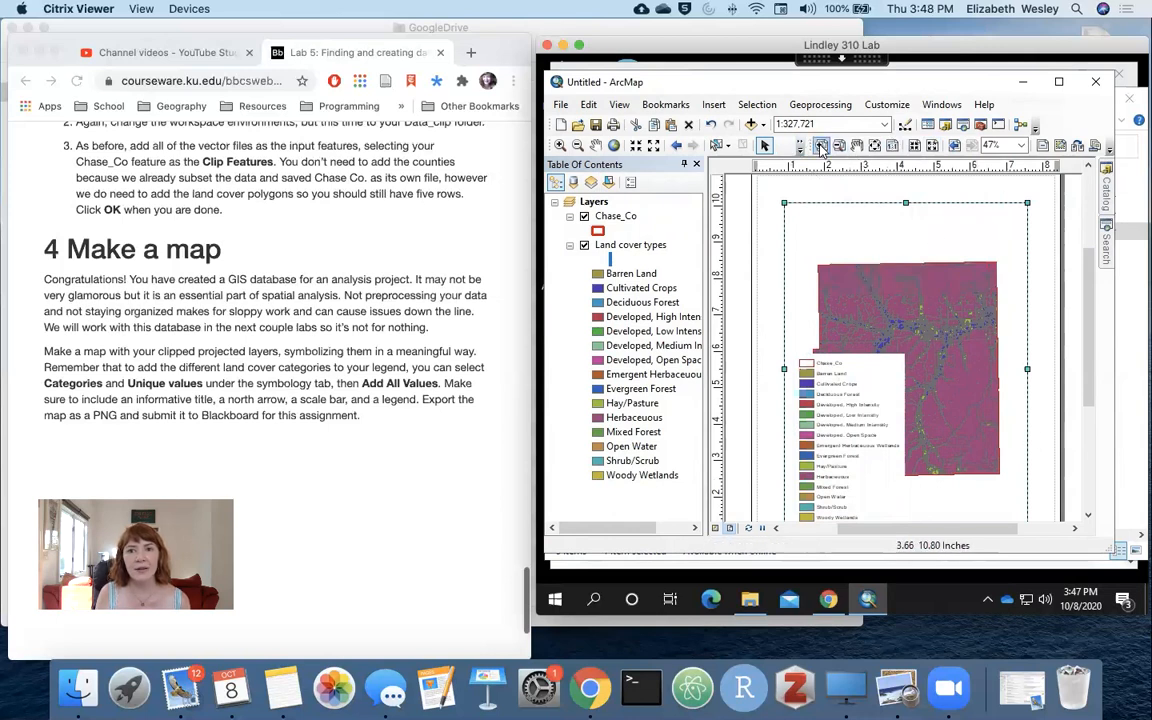
{"action": "left_click", "coordinate": [906, 244]}
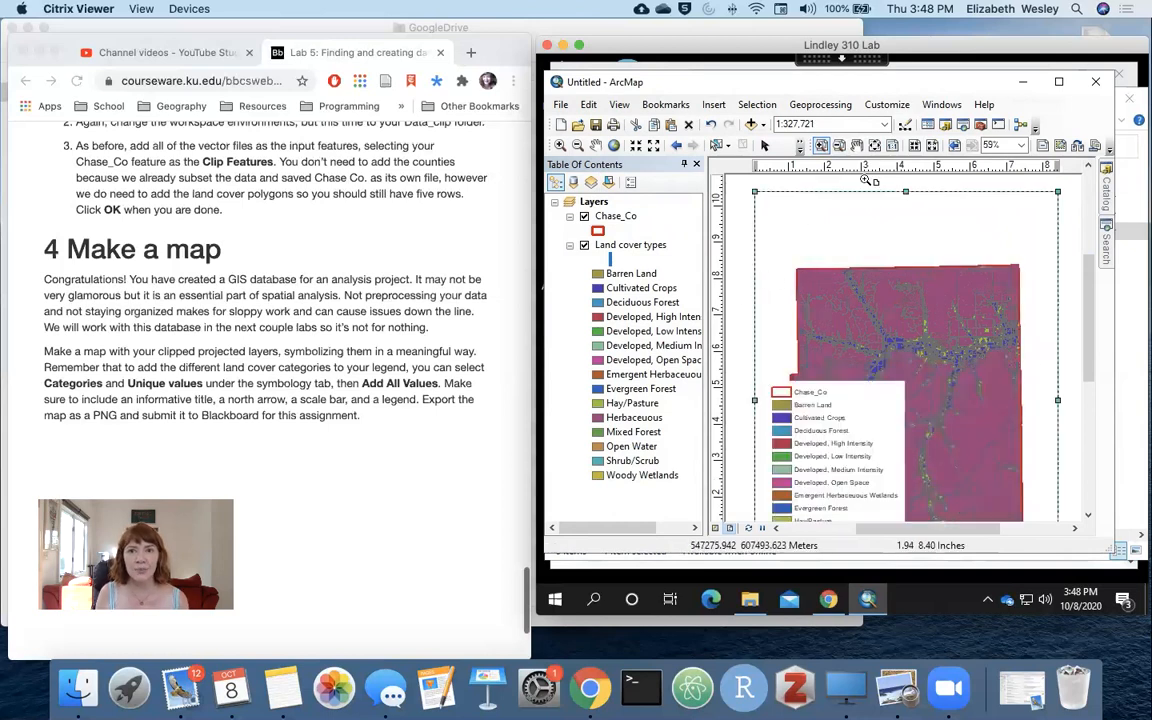
{"action": "left_click", "coordinate": [875, 146]}
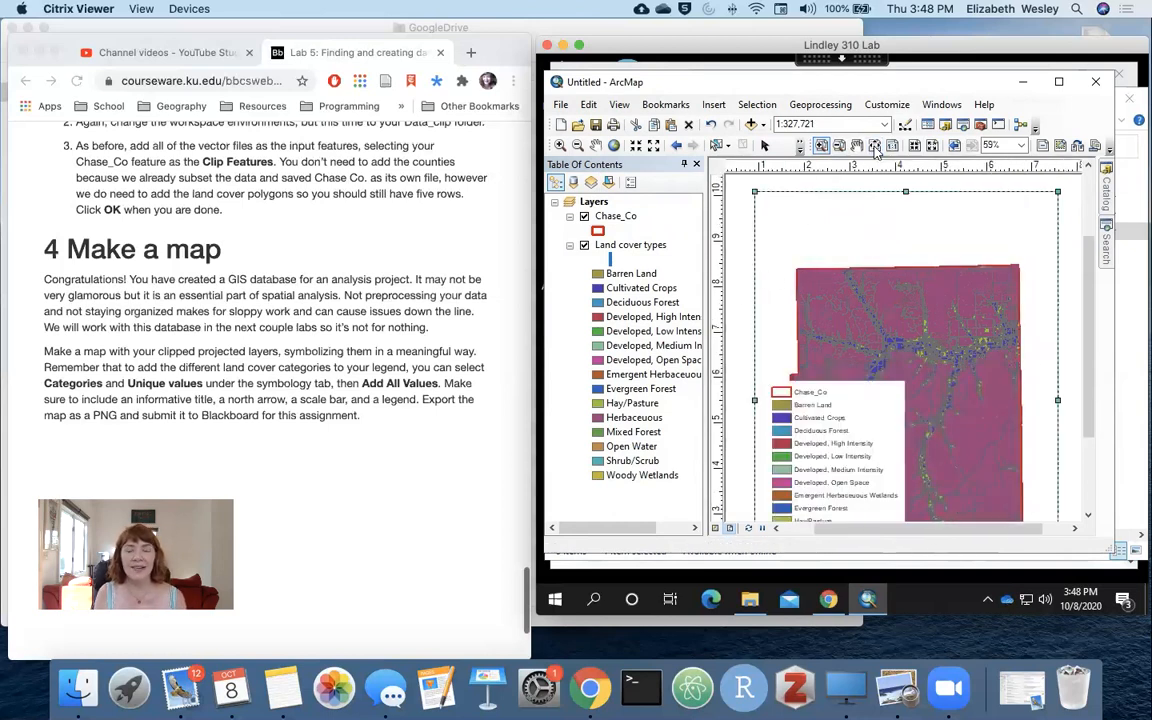
{"action": "left_click", "coordinate": [563, 148]}
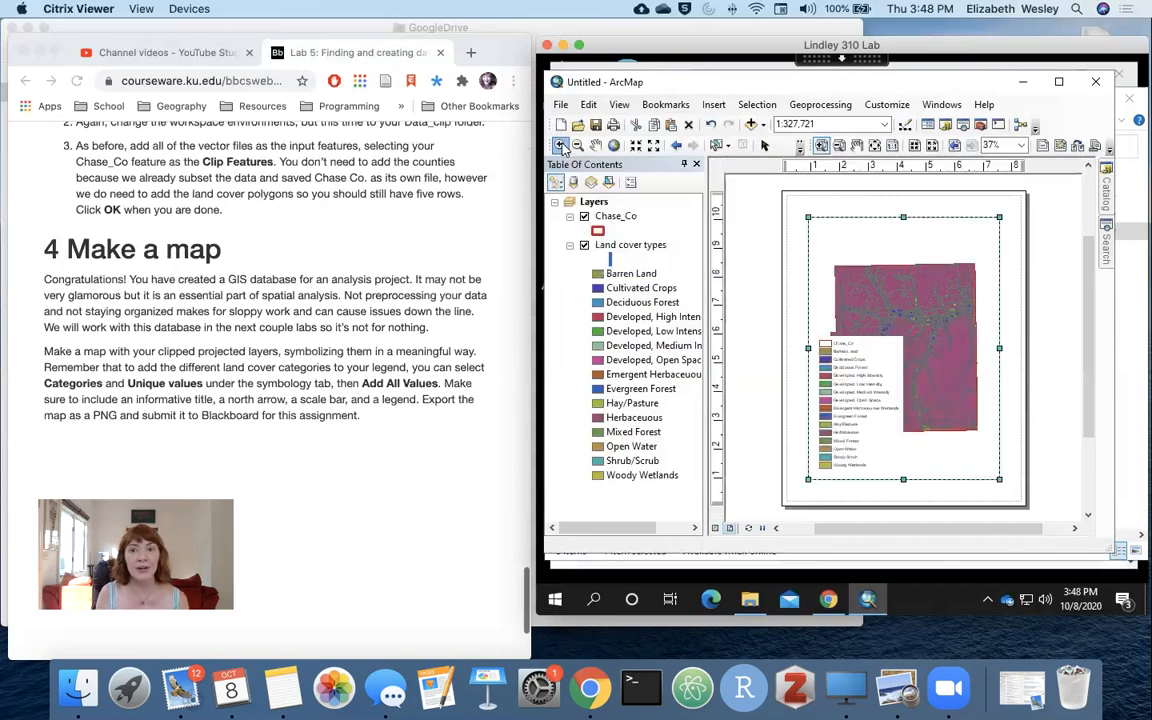
{"action": "left_click", "coordinate": [595, 147]}
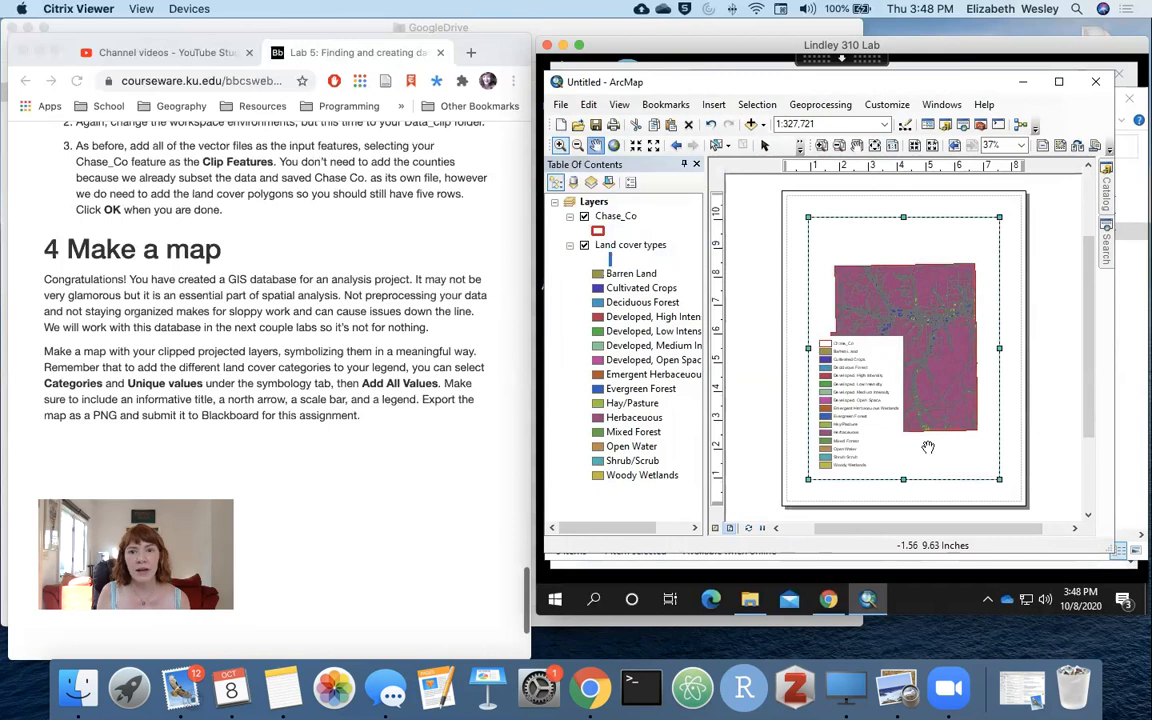
{"action": "left_click", "coordinate": [857, 147]}
{"action": "left_click_drag", "start_coordinate": [772, 342], "coordinate": [815, 311]}
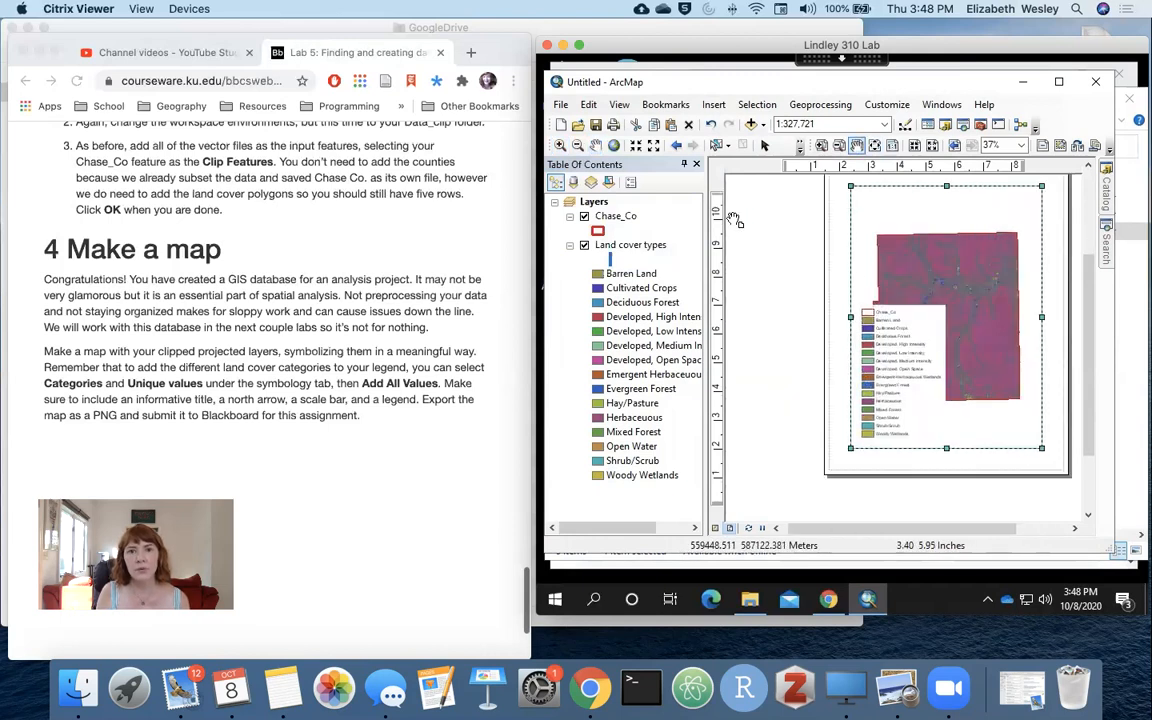
{"action": "left_click", "coordinate": [875, 147]}
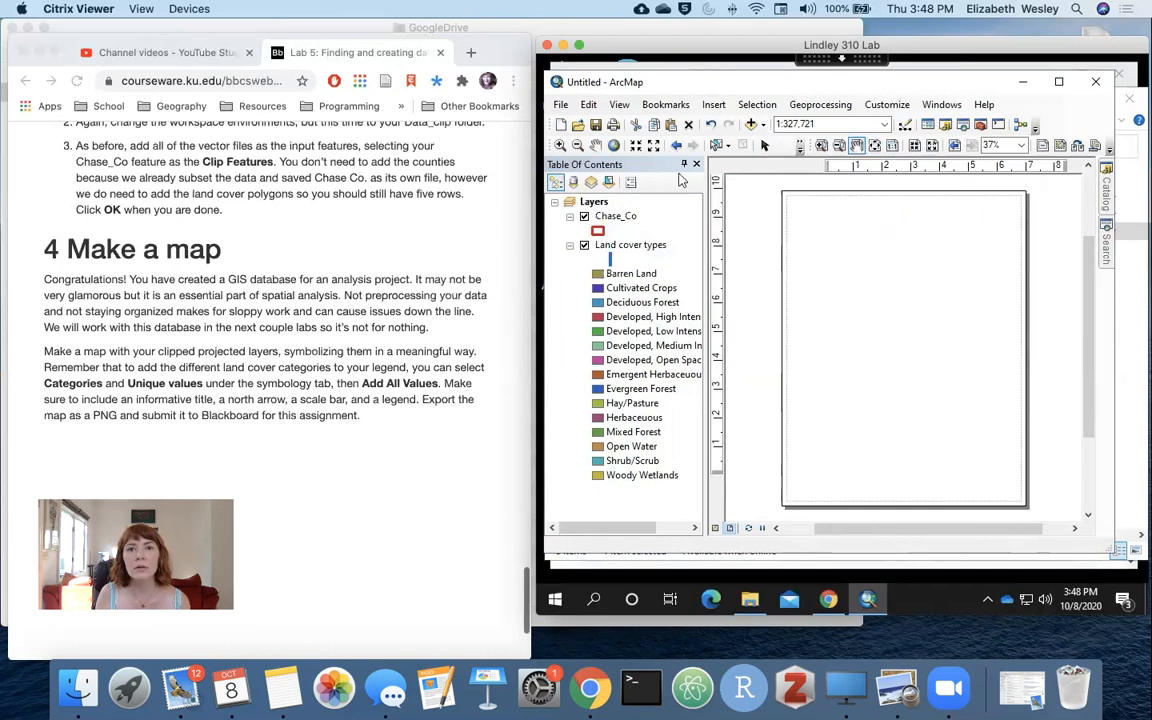
Refresh the layout and move the legend off the county map, partly beyond the page's left edge
{"action": "left_click", "coordinate": [765, 146]}
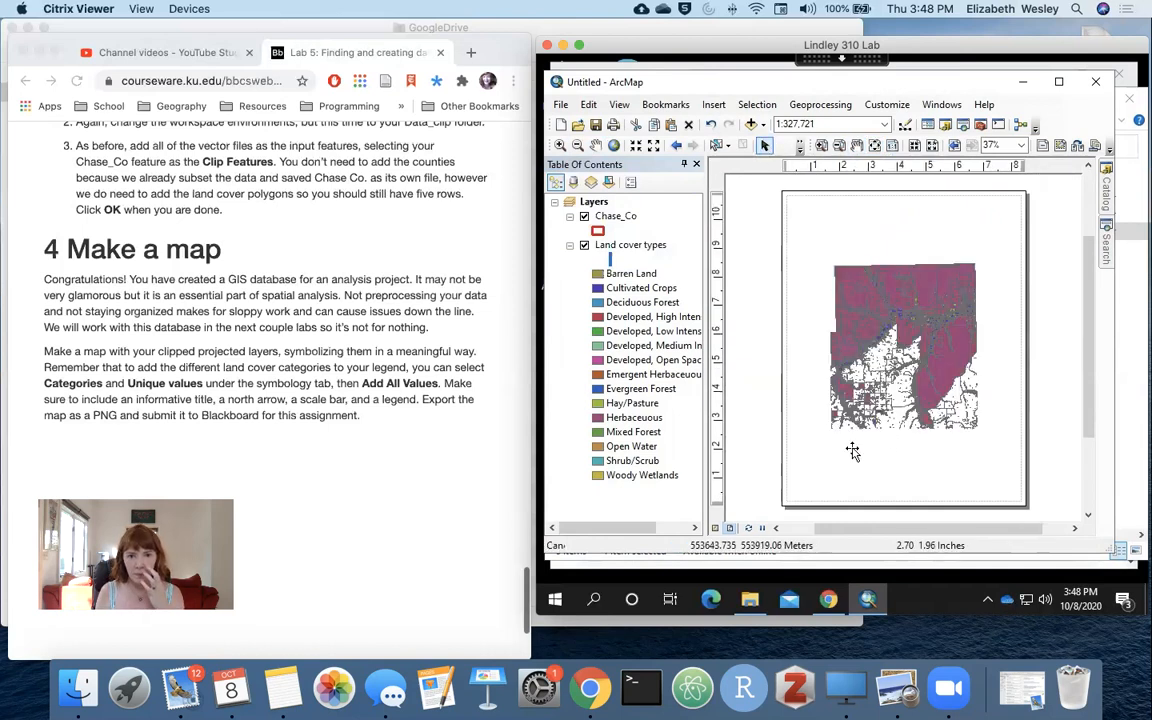
{"action": "left_click", "coordinate": [748, 529]}
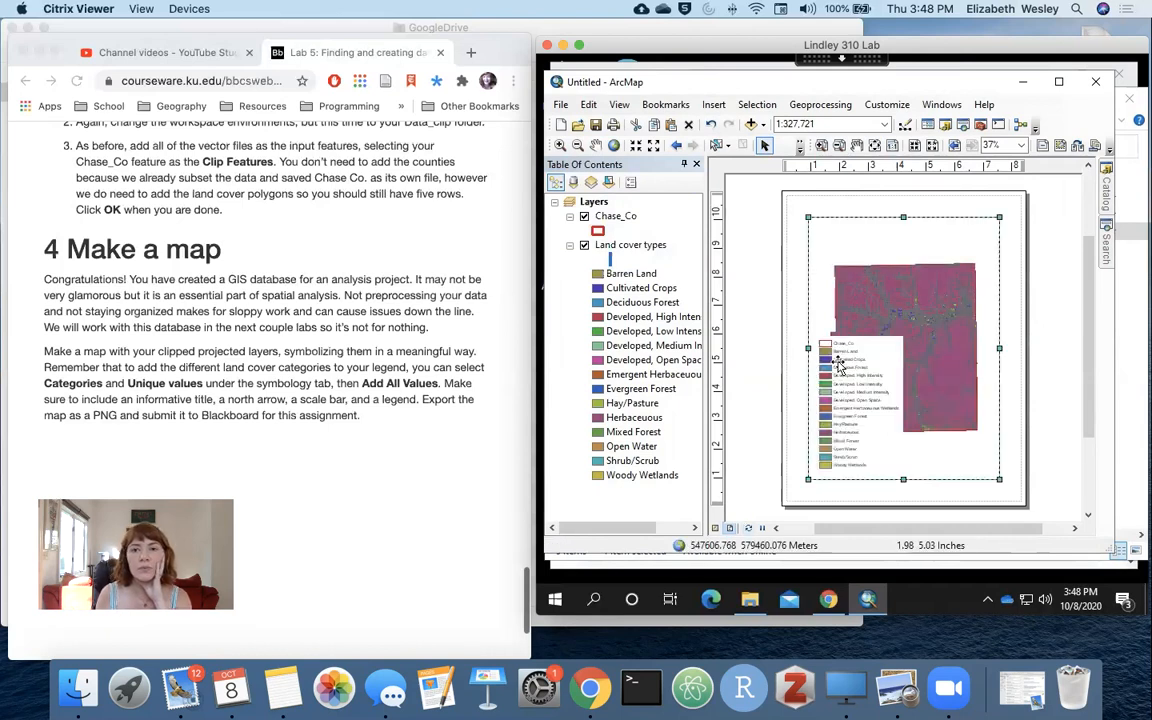
{"action": "left_click", "coordinate": [840, 378]}
{"action": "left_click_drag", "start_coordinate": [843, 390], "coordinate": [762, 368]}
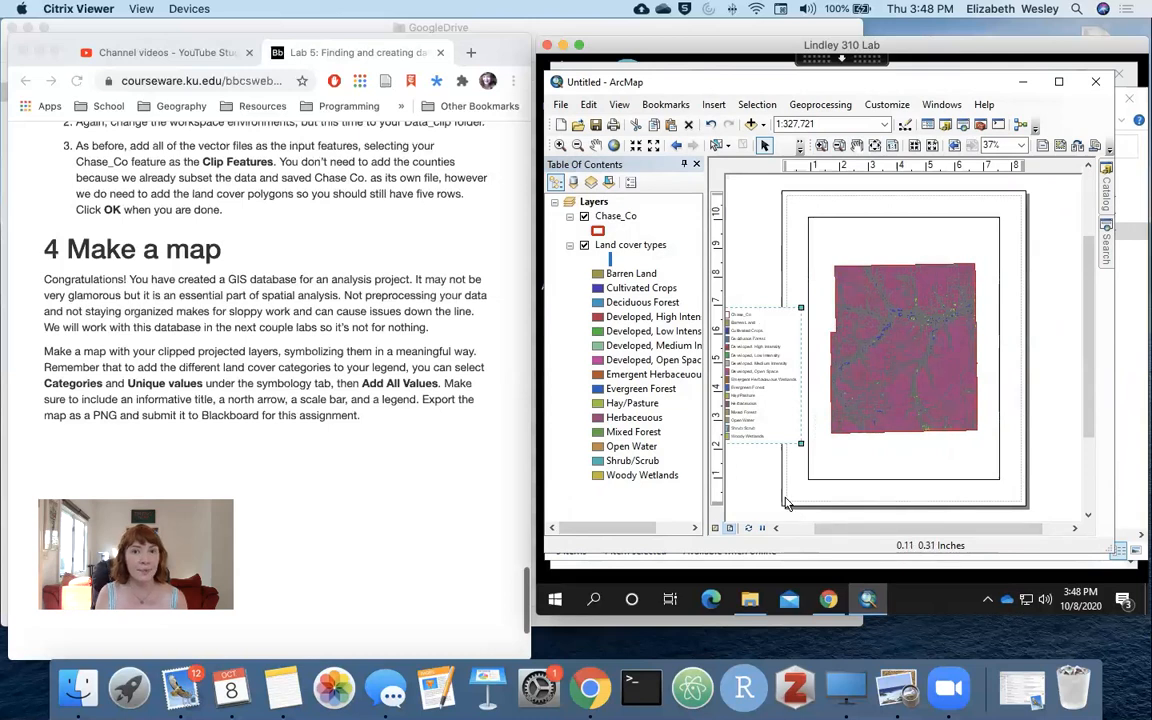
Fit the data frame to the page margins and enlarge the map within it around Chase County
{"action": "left_click", "coordinate": [852, 219]}
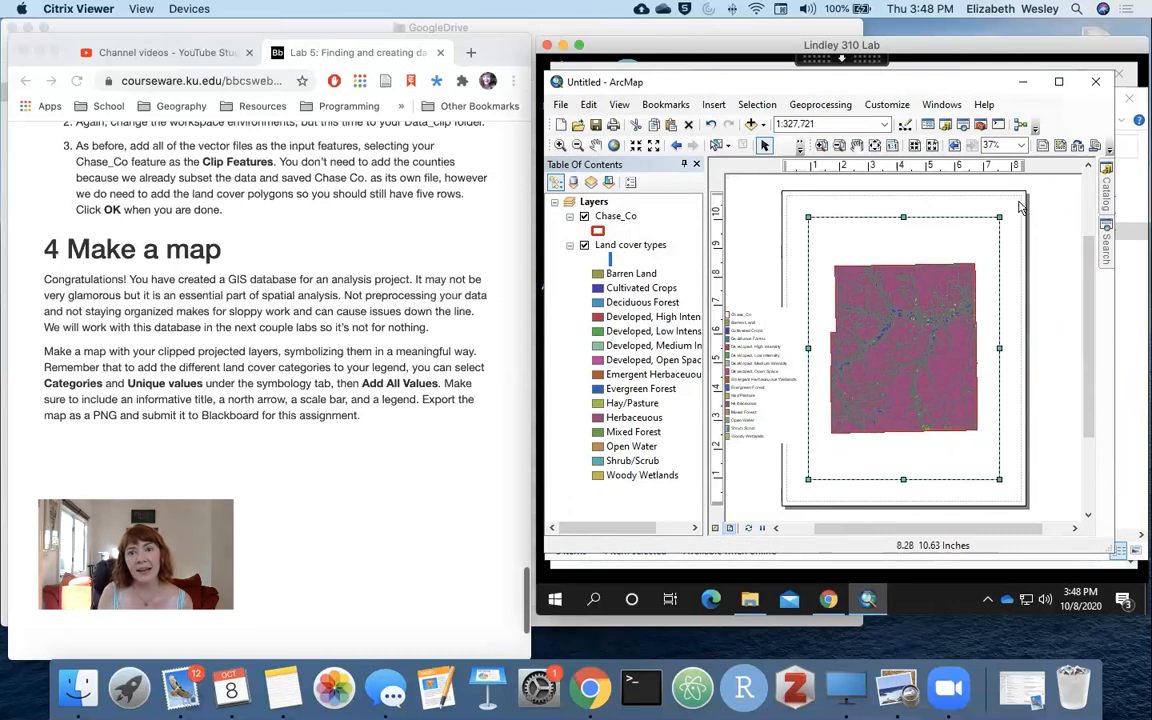
{"action": "right_click", "coordinate": [891, 245]}
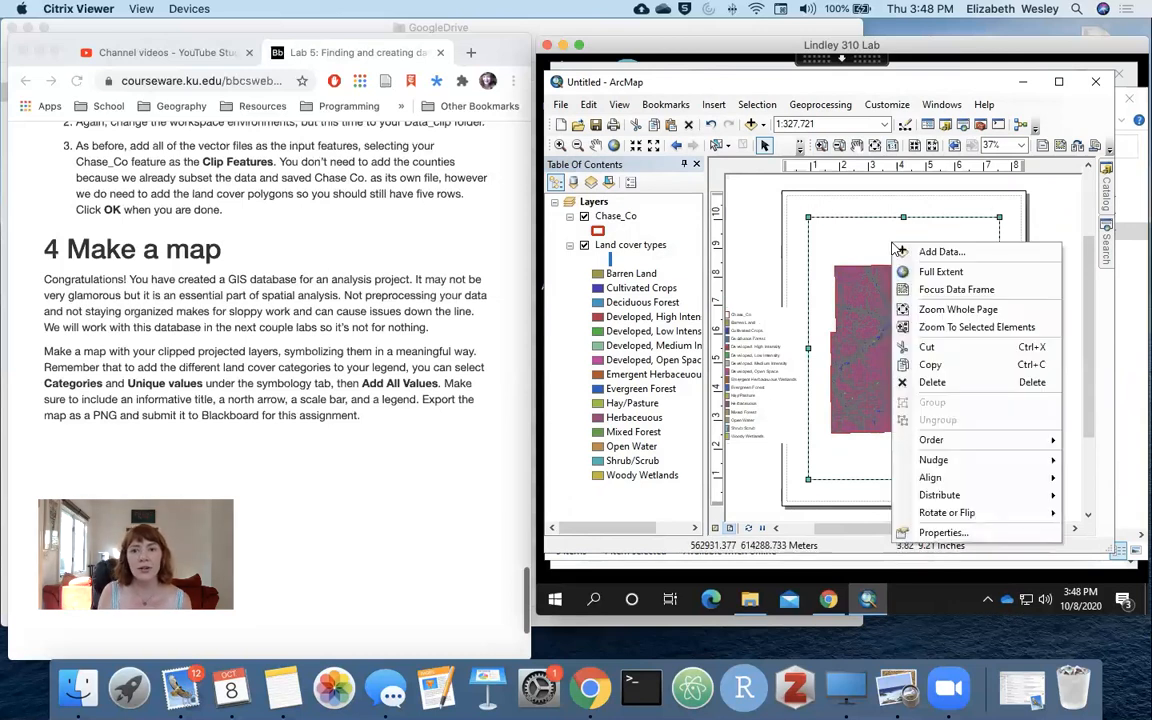
{"action": "mouse_move", "coordinate": [975, 497]}
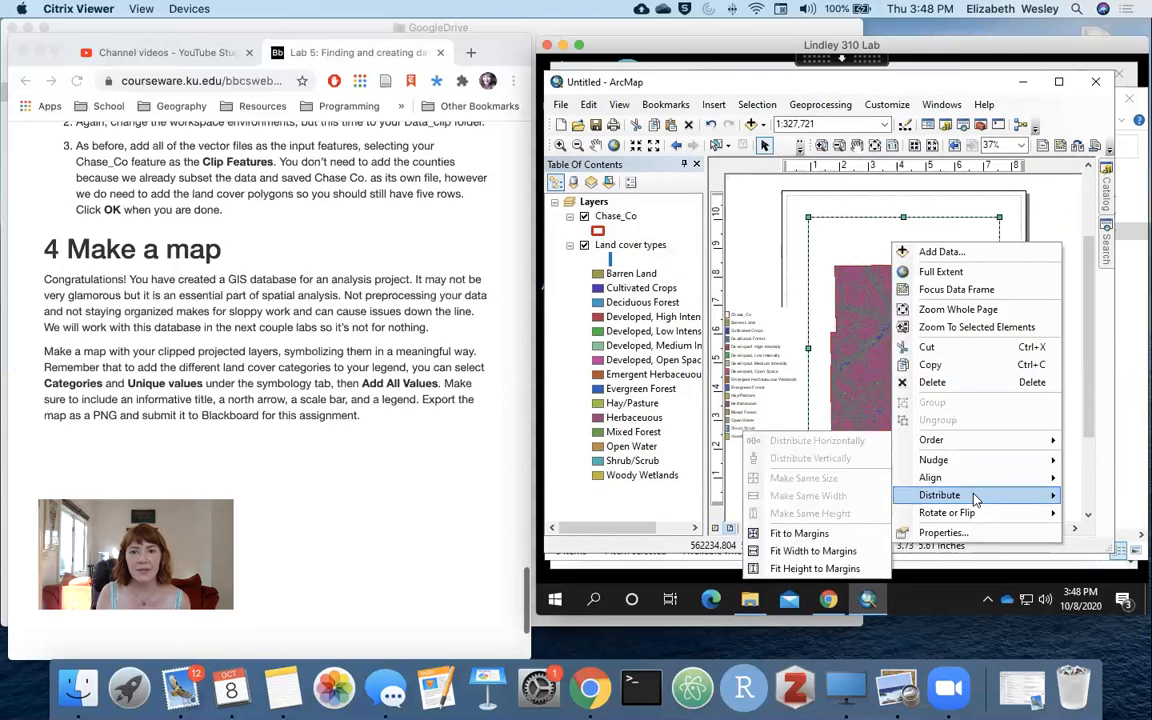
{"action": "left_click", "coordinate": [812, 540]}
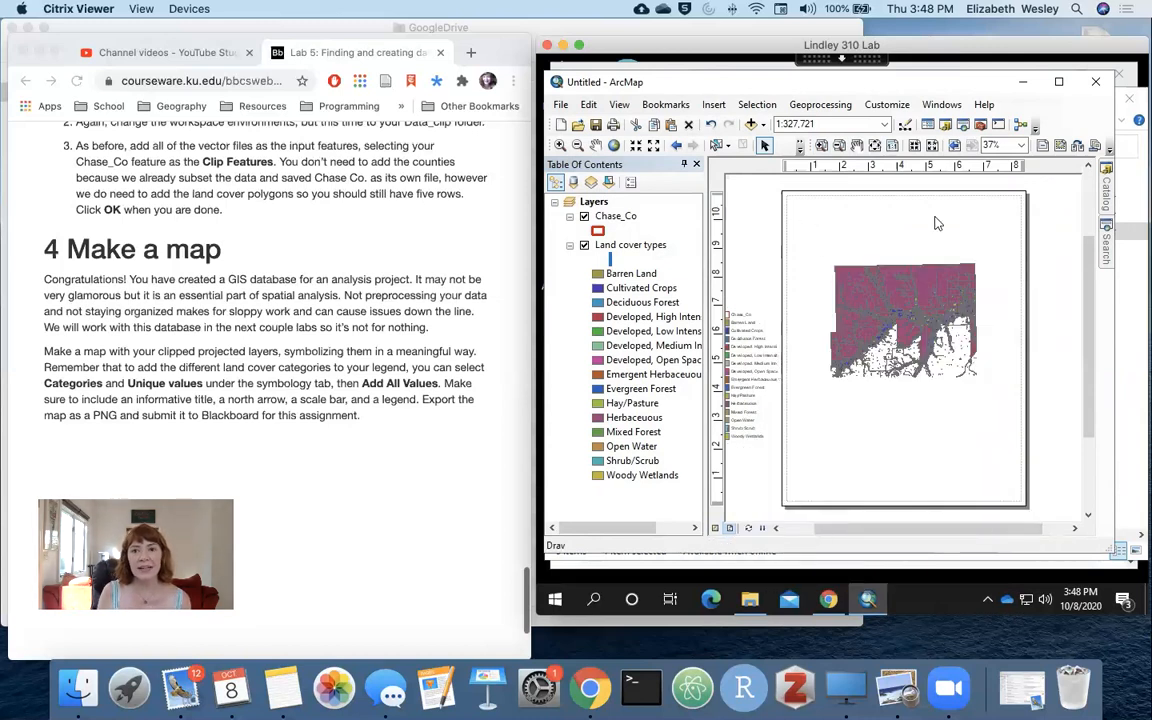
{"action": "left_click", "coordinate": [560, 147]}
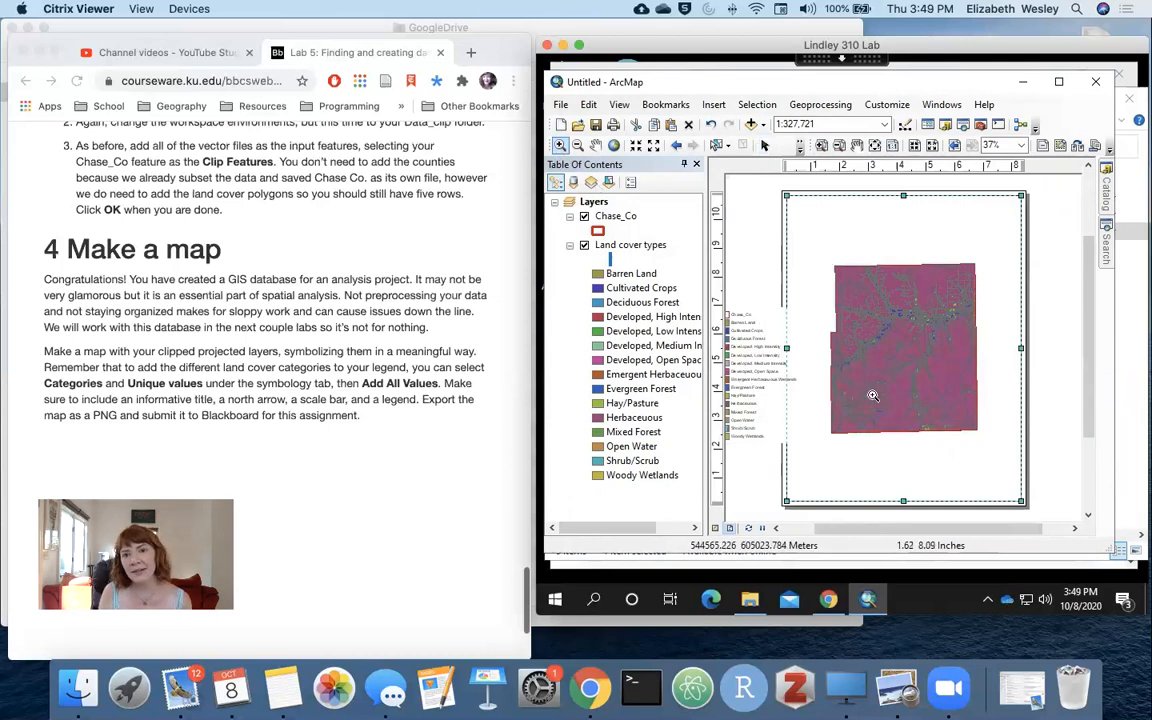
{"action": "left_click_drag", "start_coordinate": [826, 259], "coordinate": [985, 437]}
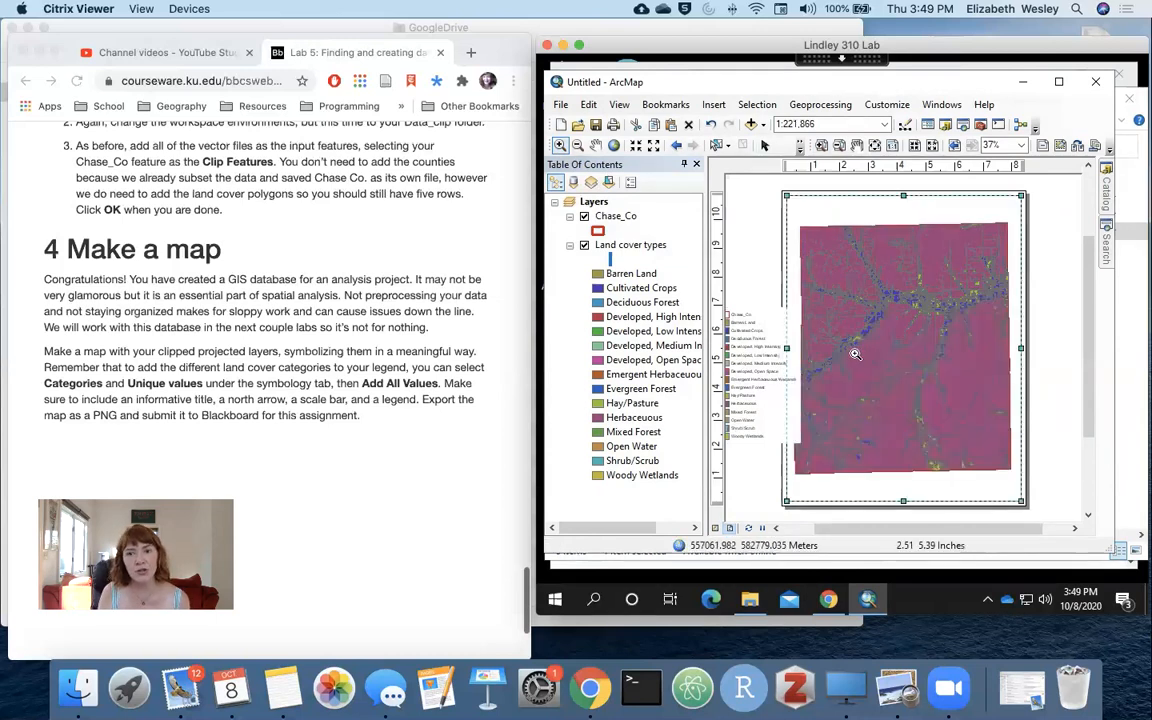
Shift the county map up within the data frame and move the legend to the page's lower-left corner
{"action": "left_click", "coordinate": [596, 145]}
{"action": "left_click_drag", "start_coordinate": [921, 360], "coordinate": [921, 338]}
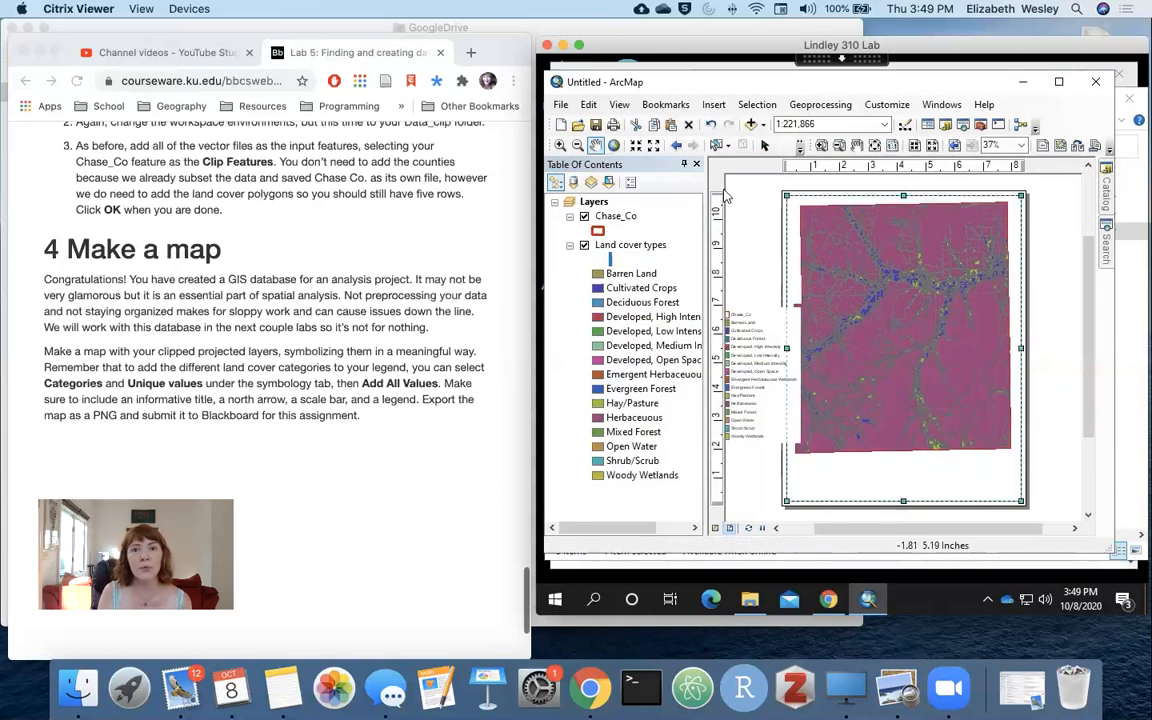
{"action": "left_click", "coordinate": [764, 146]}
{"action": "left_click", "coordinate": [760, 345]}
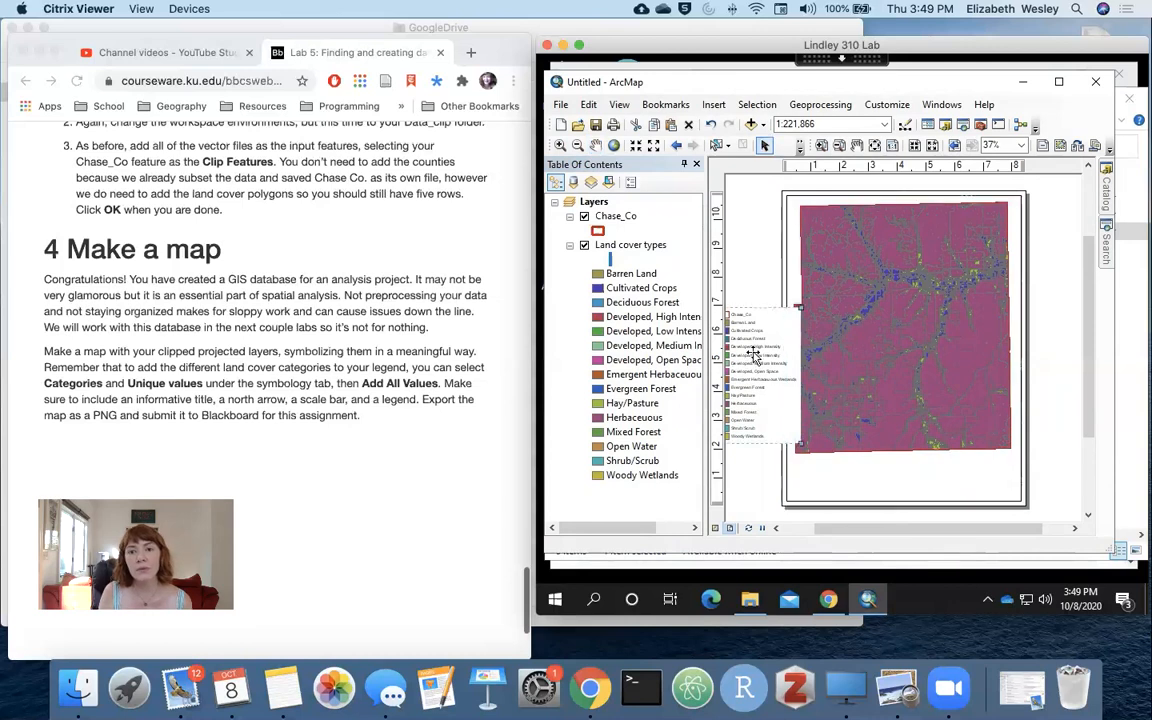
{"action": "left_click_drag", "start_coordinate": [760, 345], "coordinate": [845, 390]}
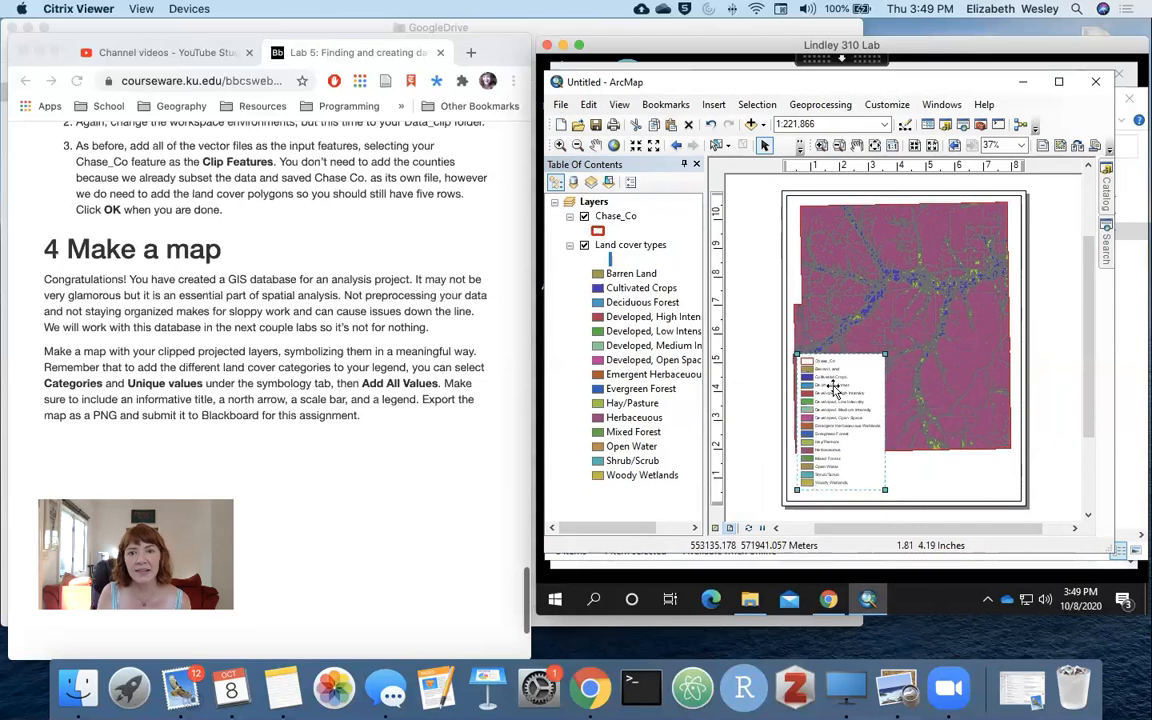
Place the Chase_Co legend item in a new column with a column count of 3, and shrink the legend toward its lower-left corner
{"action": "double_click", "coordinate": [834, 390]}
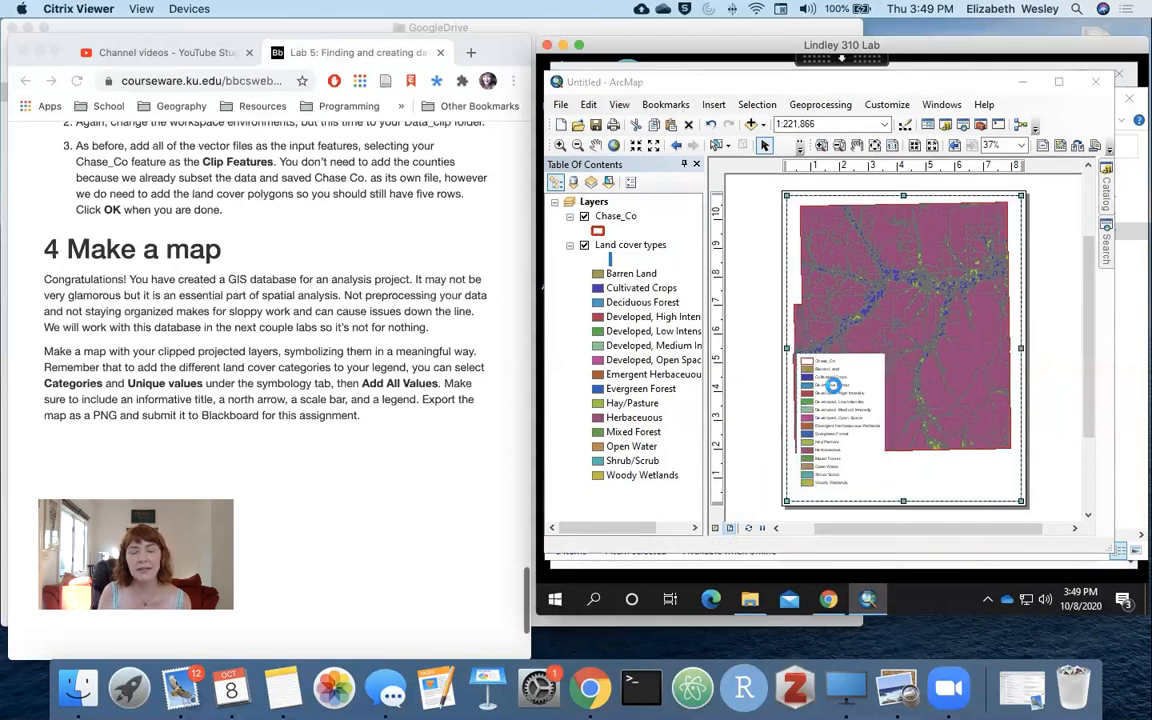
{"action": "left_click", "coordinate": [677, 140]}
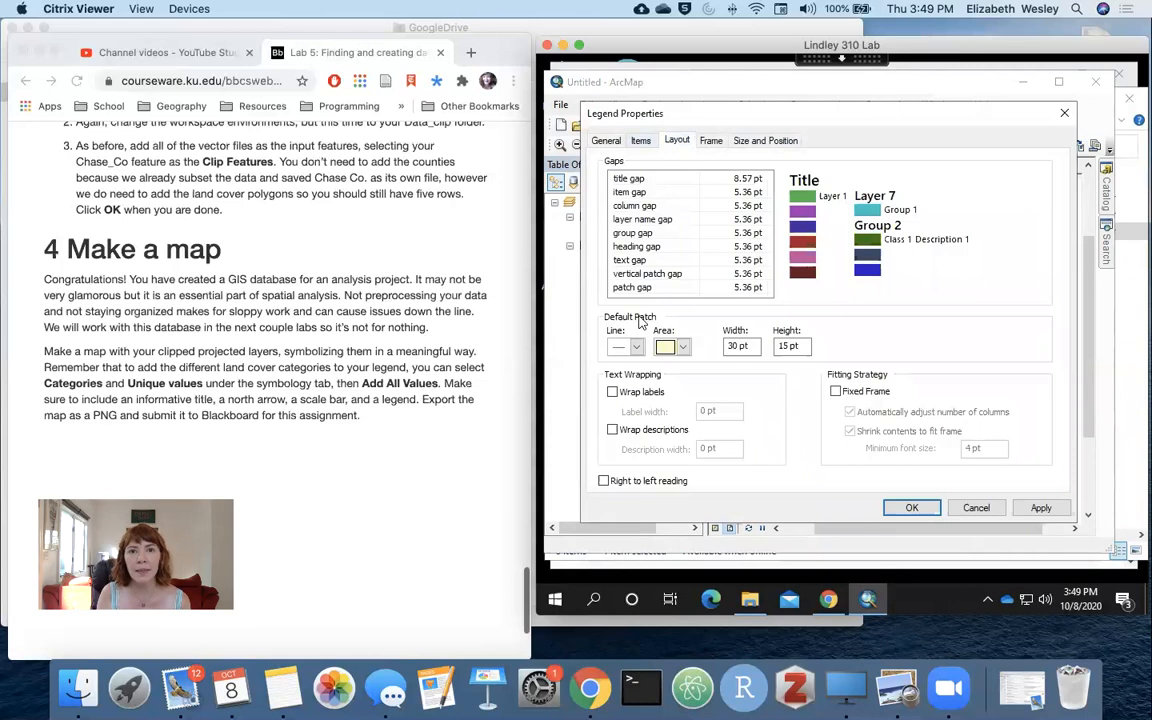
{"action": "left_click", "coordinate": [641, 141]}
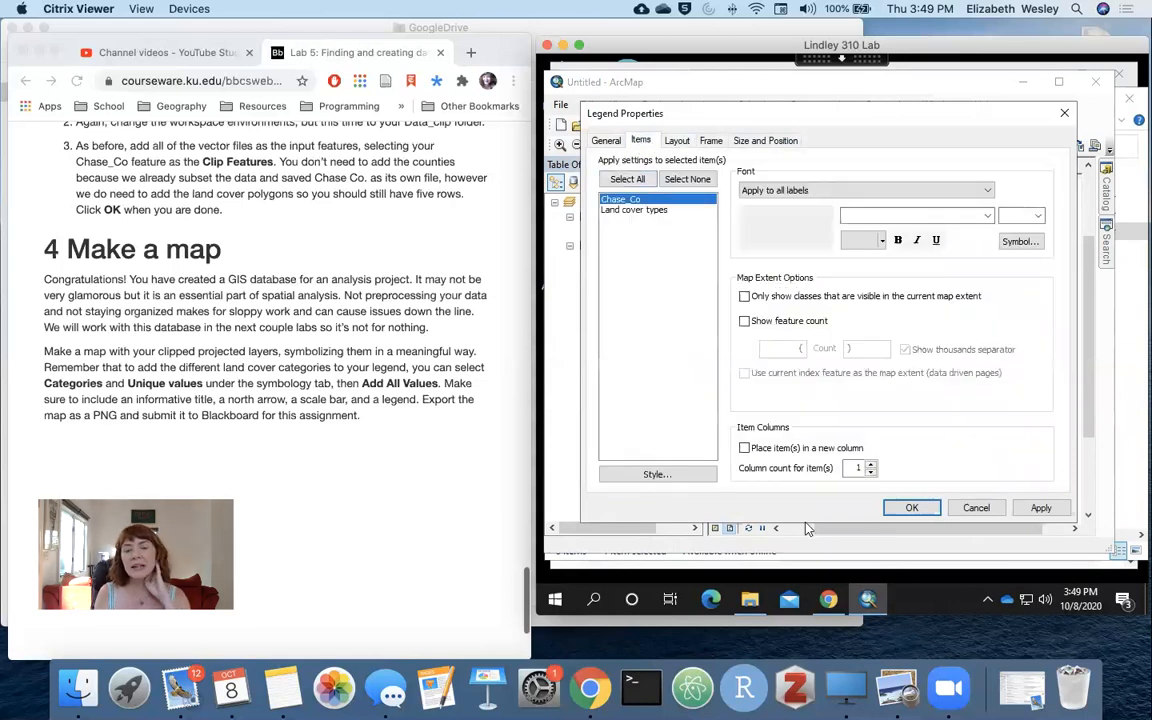
{"action": "left_click", "coordinate": [744, 449]}
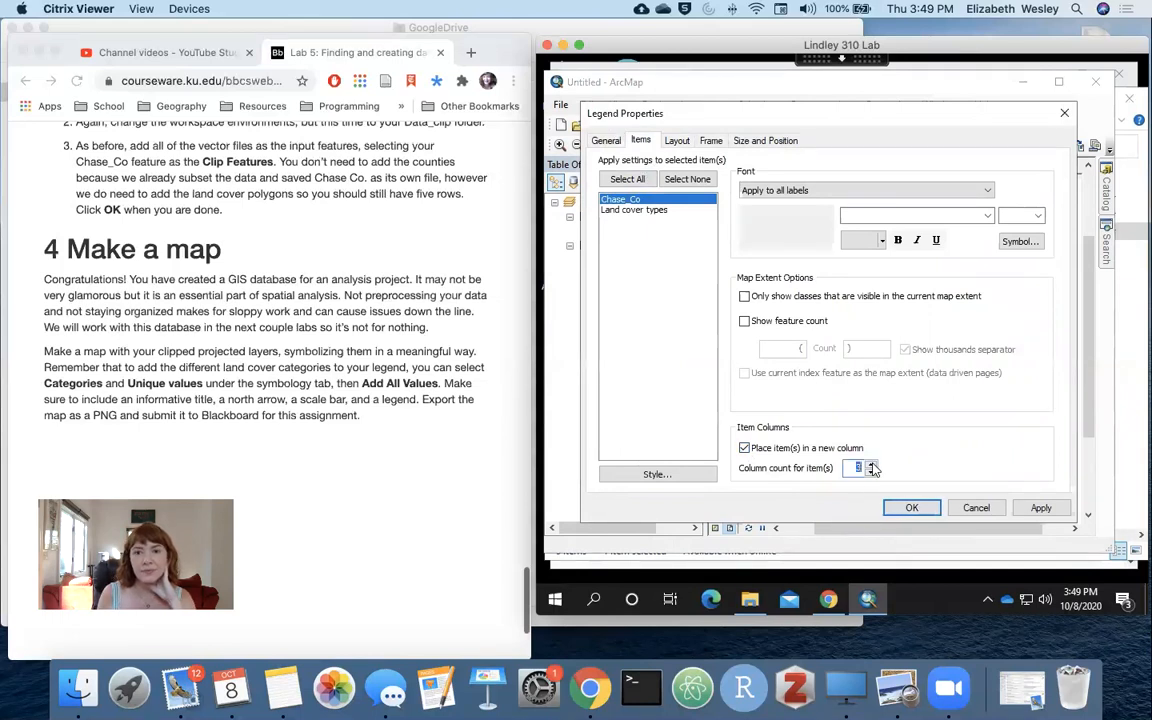
{"action": "left_click", "coordinate": [911, 508]}
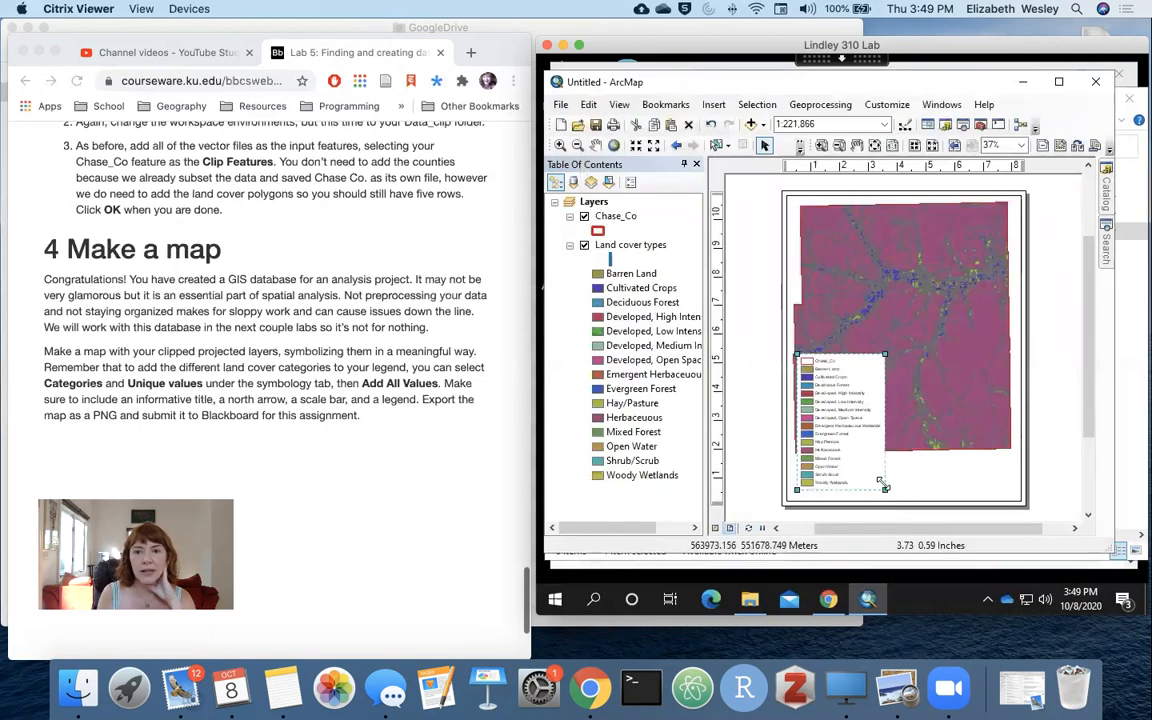
{"action": "left_click_drag", "start_coordinate": [885, 353], "coordinate": [857, 397]}
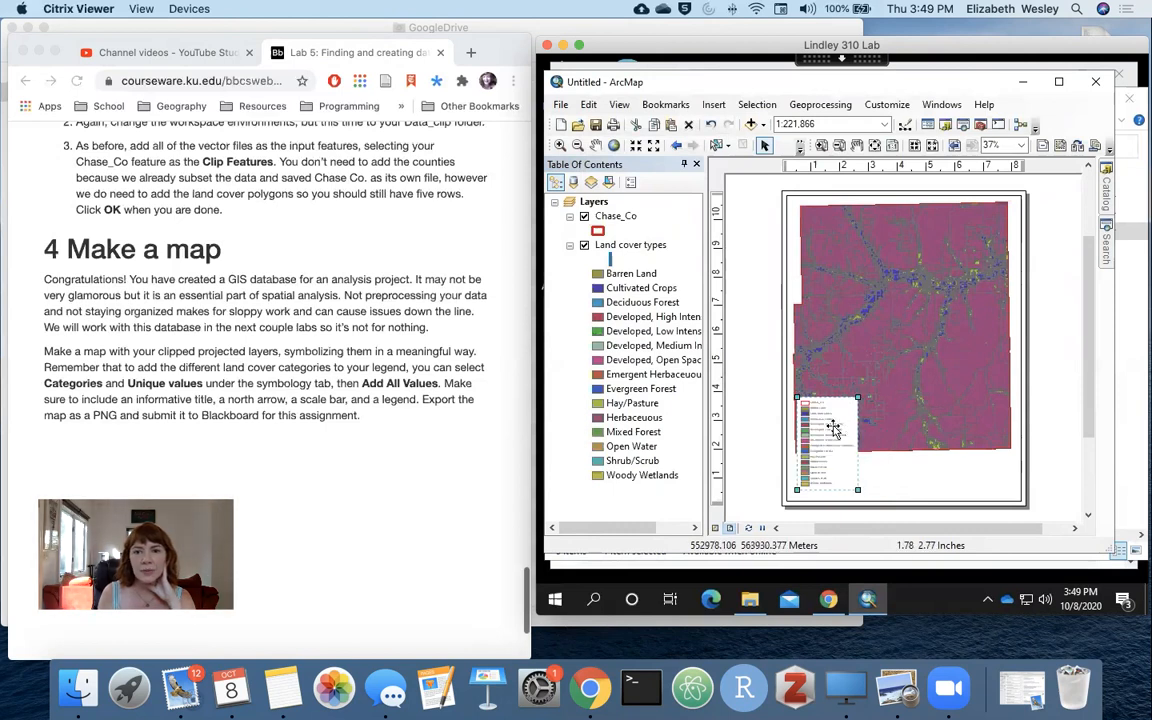
Place the Land cover types legend item in a new column and set its column count to 3
{"action": "double_click", "coordinate": [833, 428]}
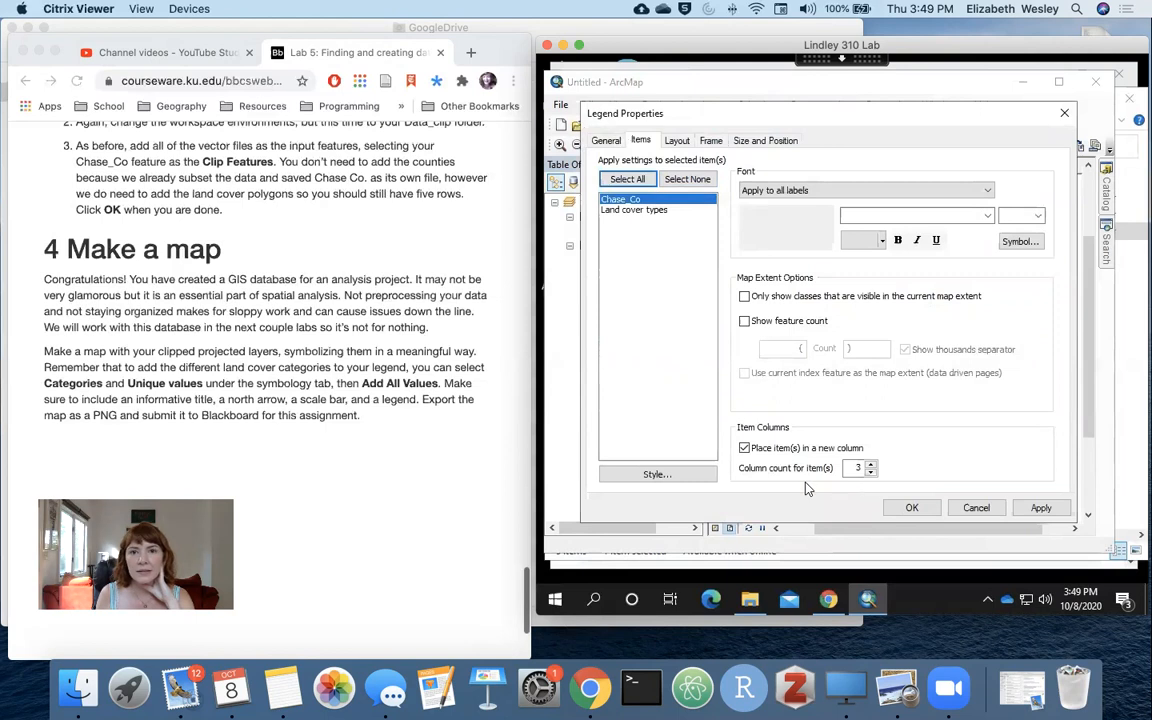
{"action": "left_click", "coordinate": [633, 211]}
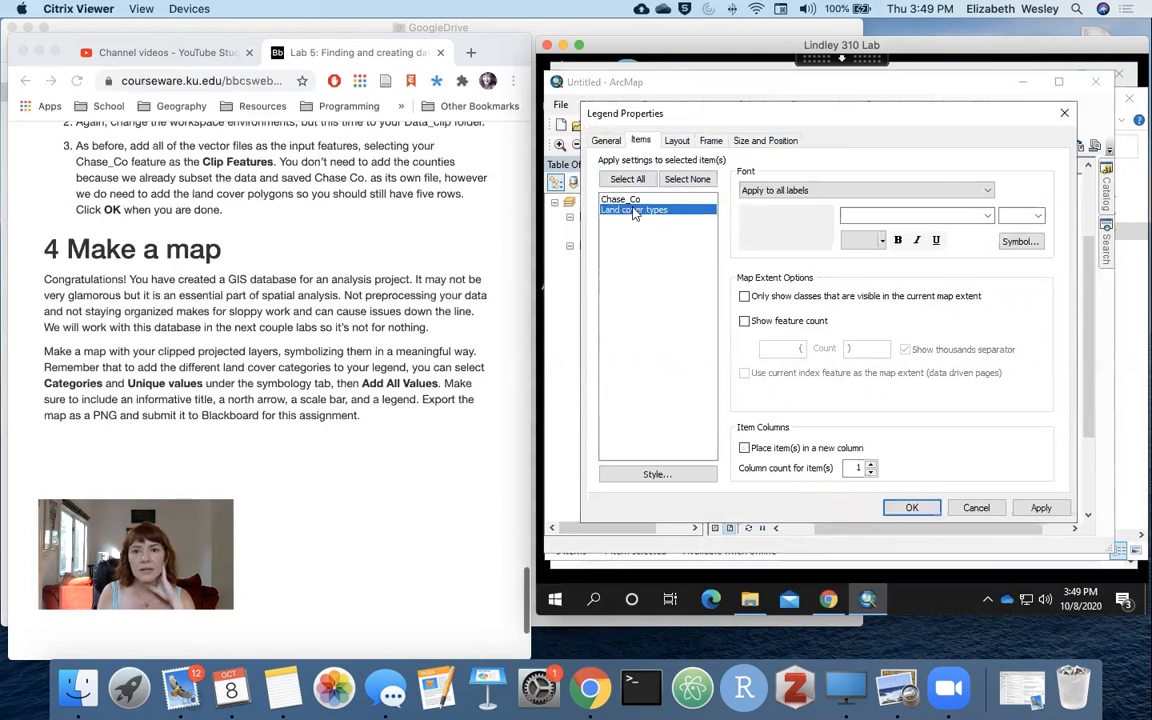
{"action": "left_click", "coordinate": [744, 450]}
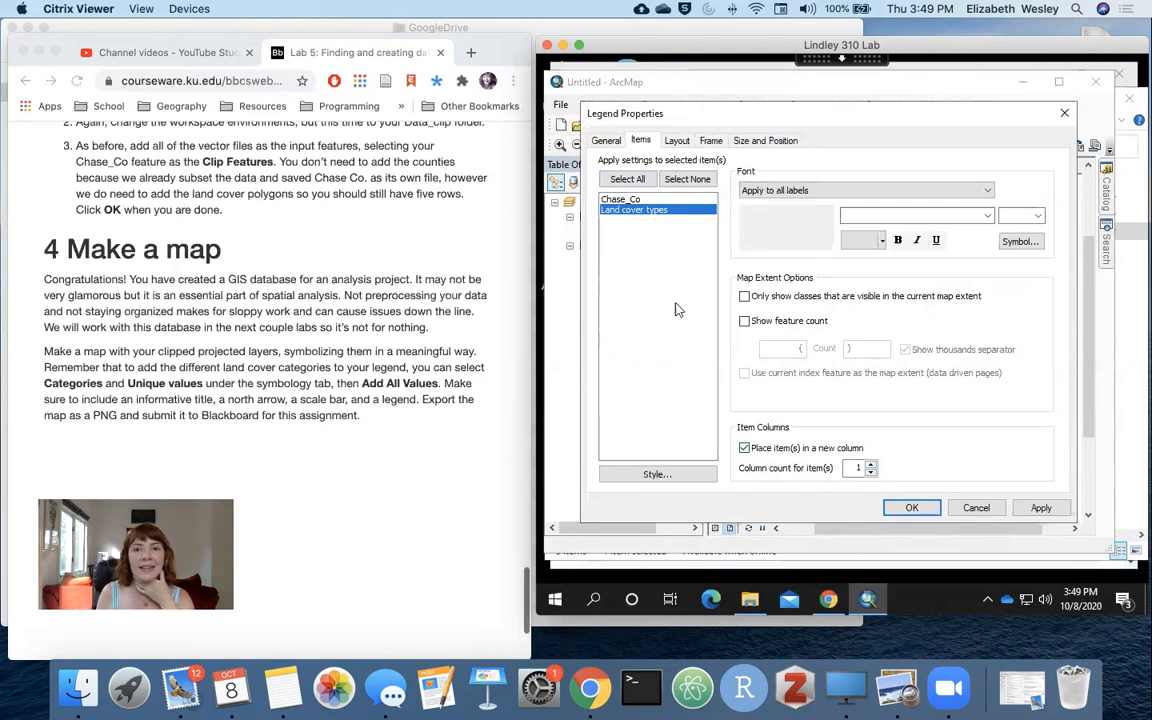
{"action": "left_click", "coordinate": [633, 199]}
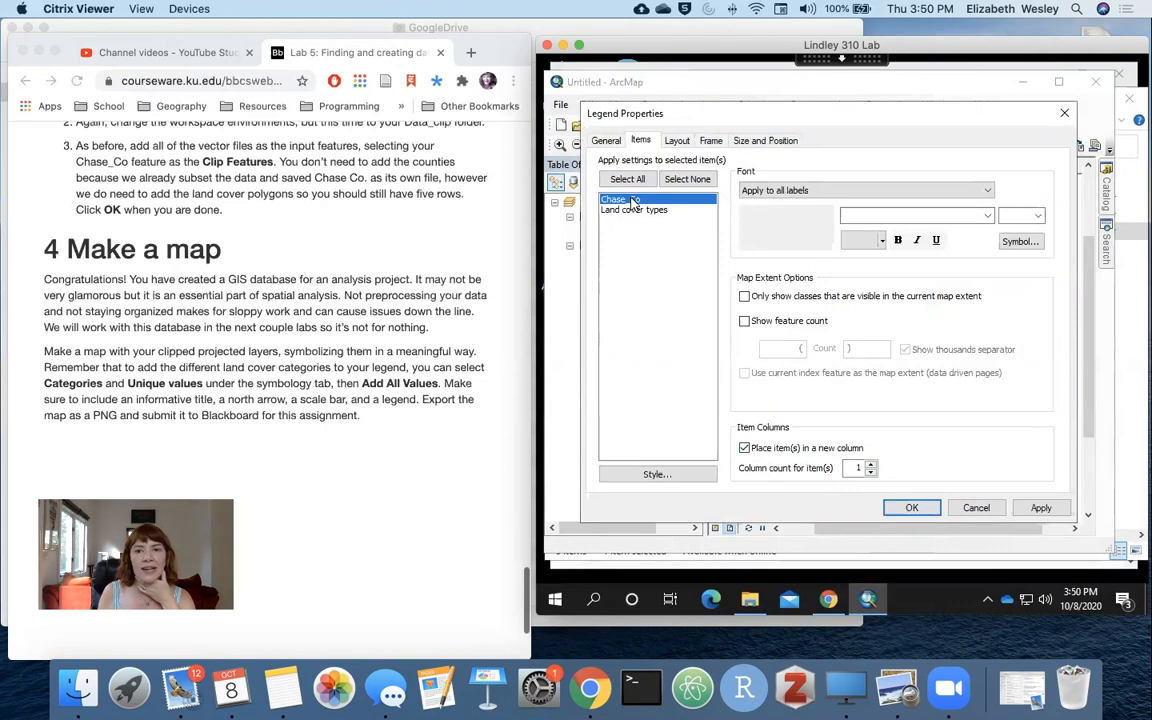
{"action": "left_click", "coordinate": [630, 209]}
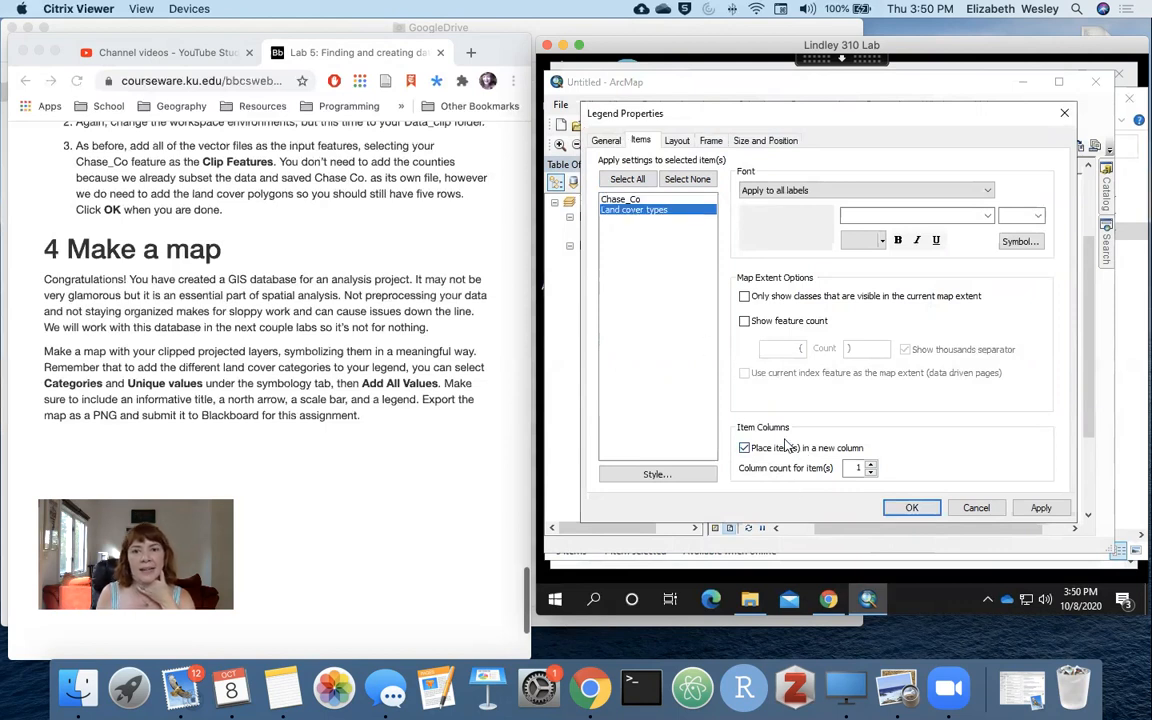
{"action": "left_click", "coordinate": [873, 464]}
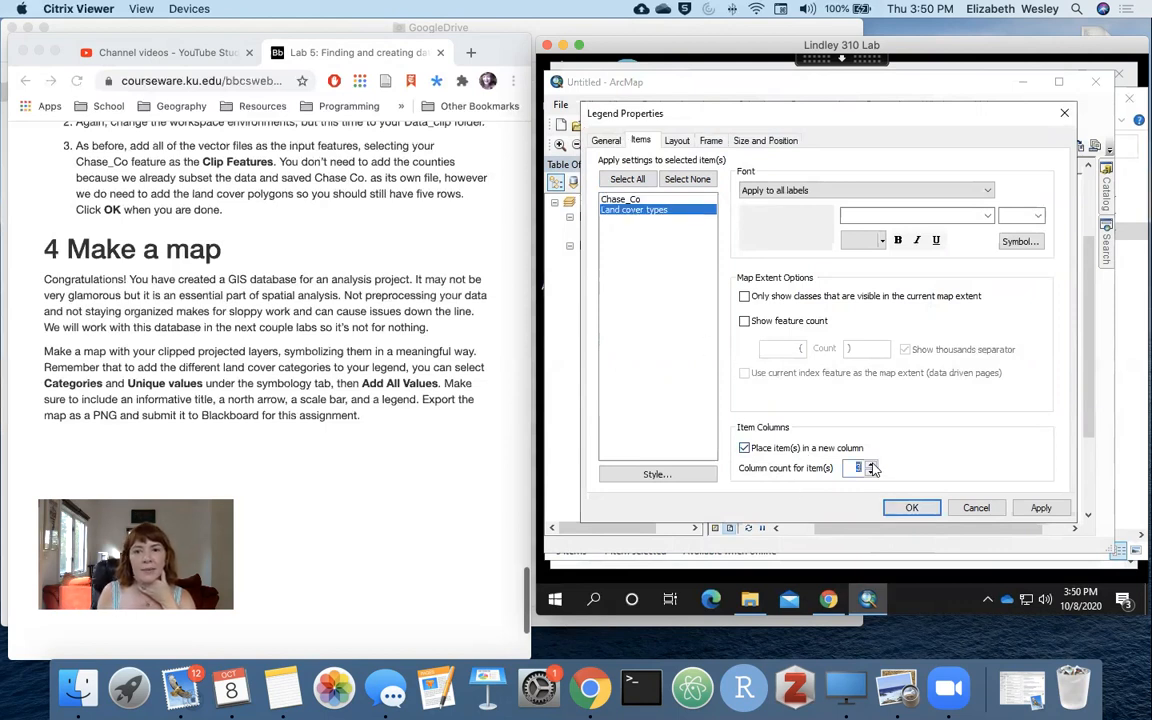
{"action": "left_click", "coordinate": [912, 508]}
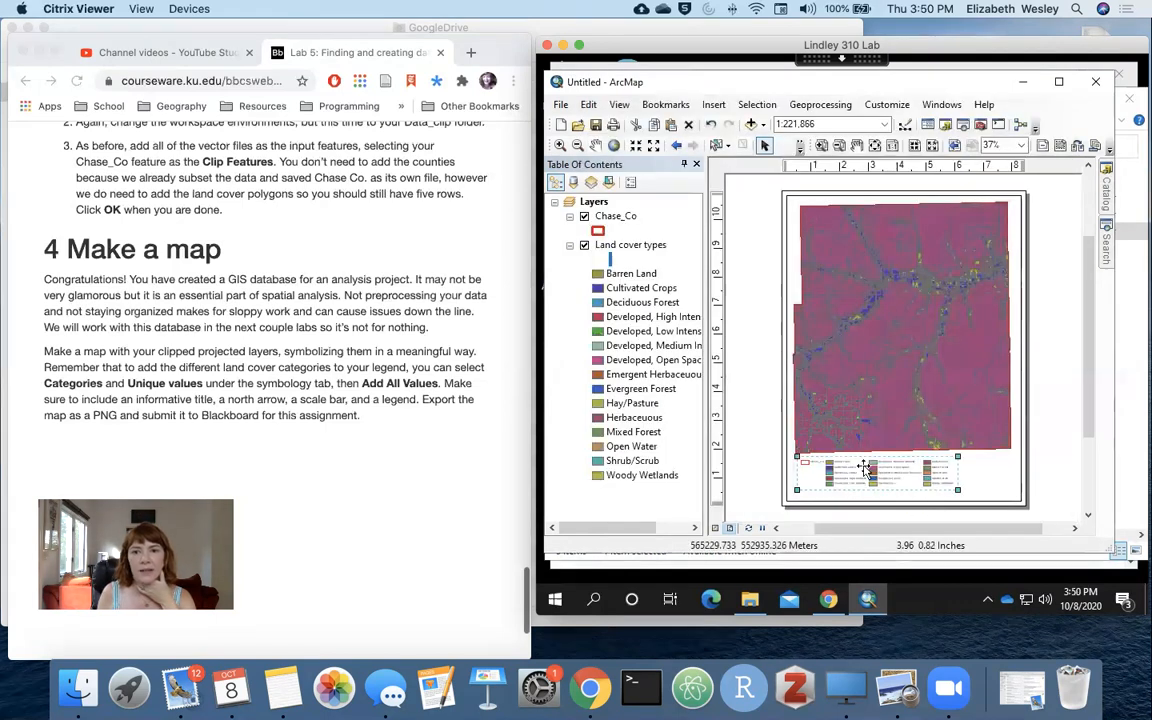